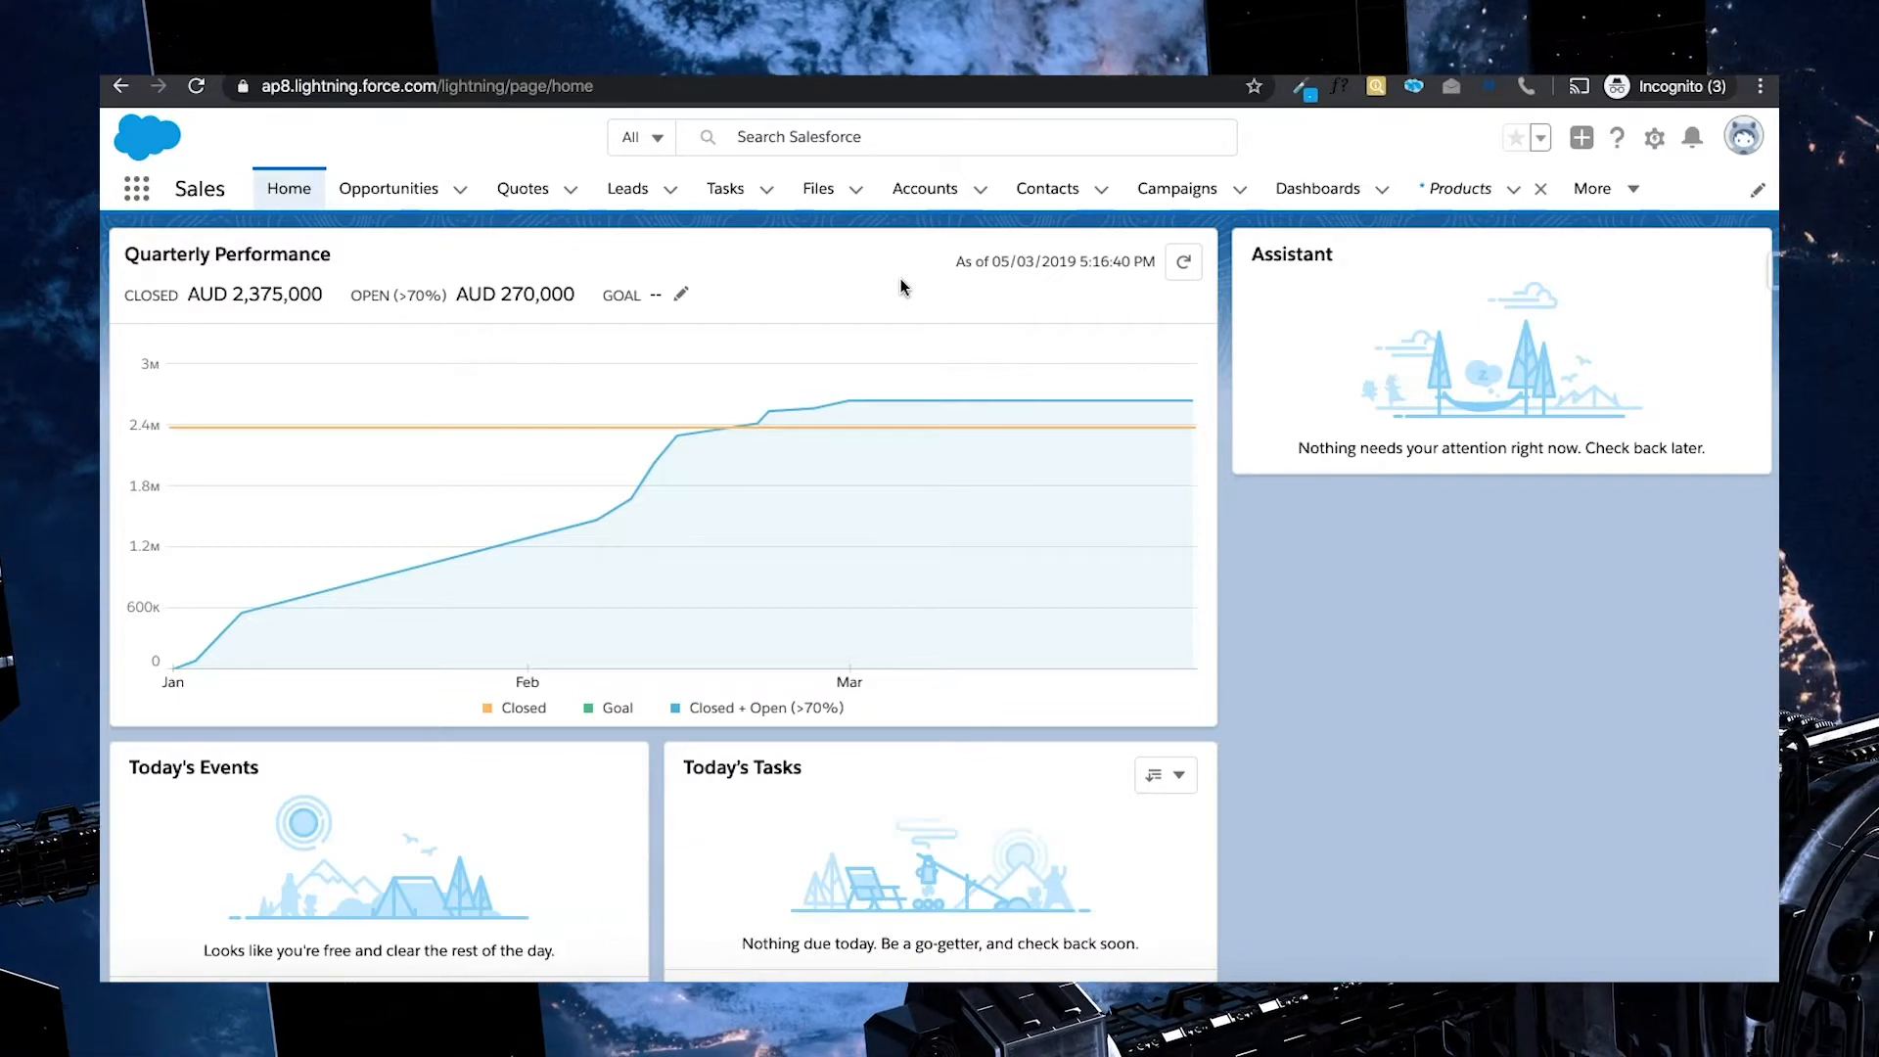
Find the Products item through the App Launcher and open the All Products list
{"action": "left_click", "coordinate": [399, 131]}
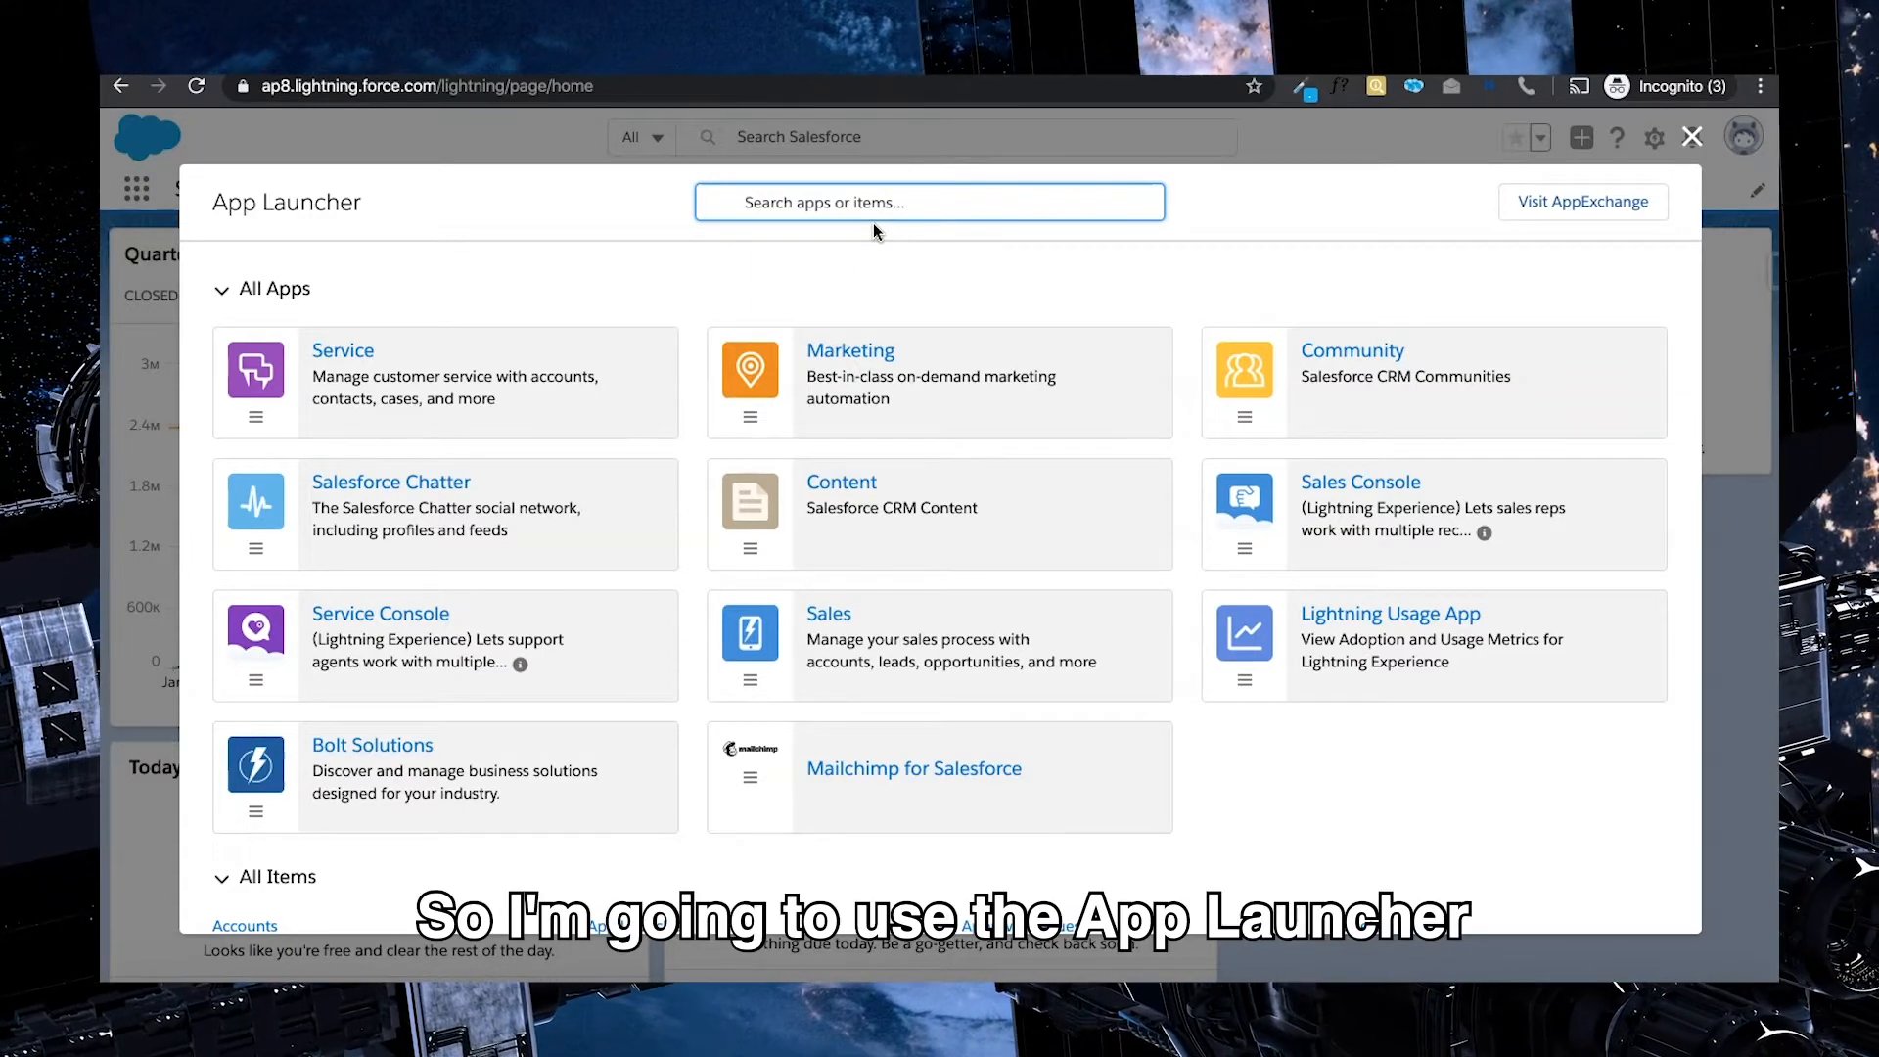
{"action": "type", "text": "produ"}
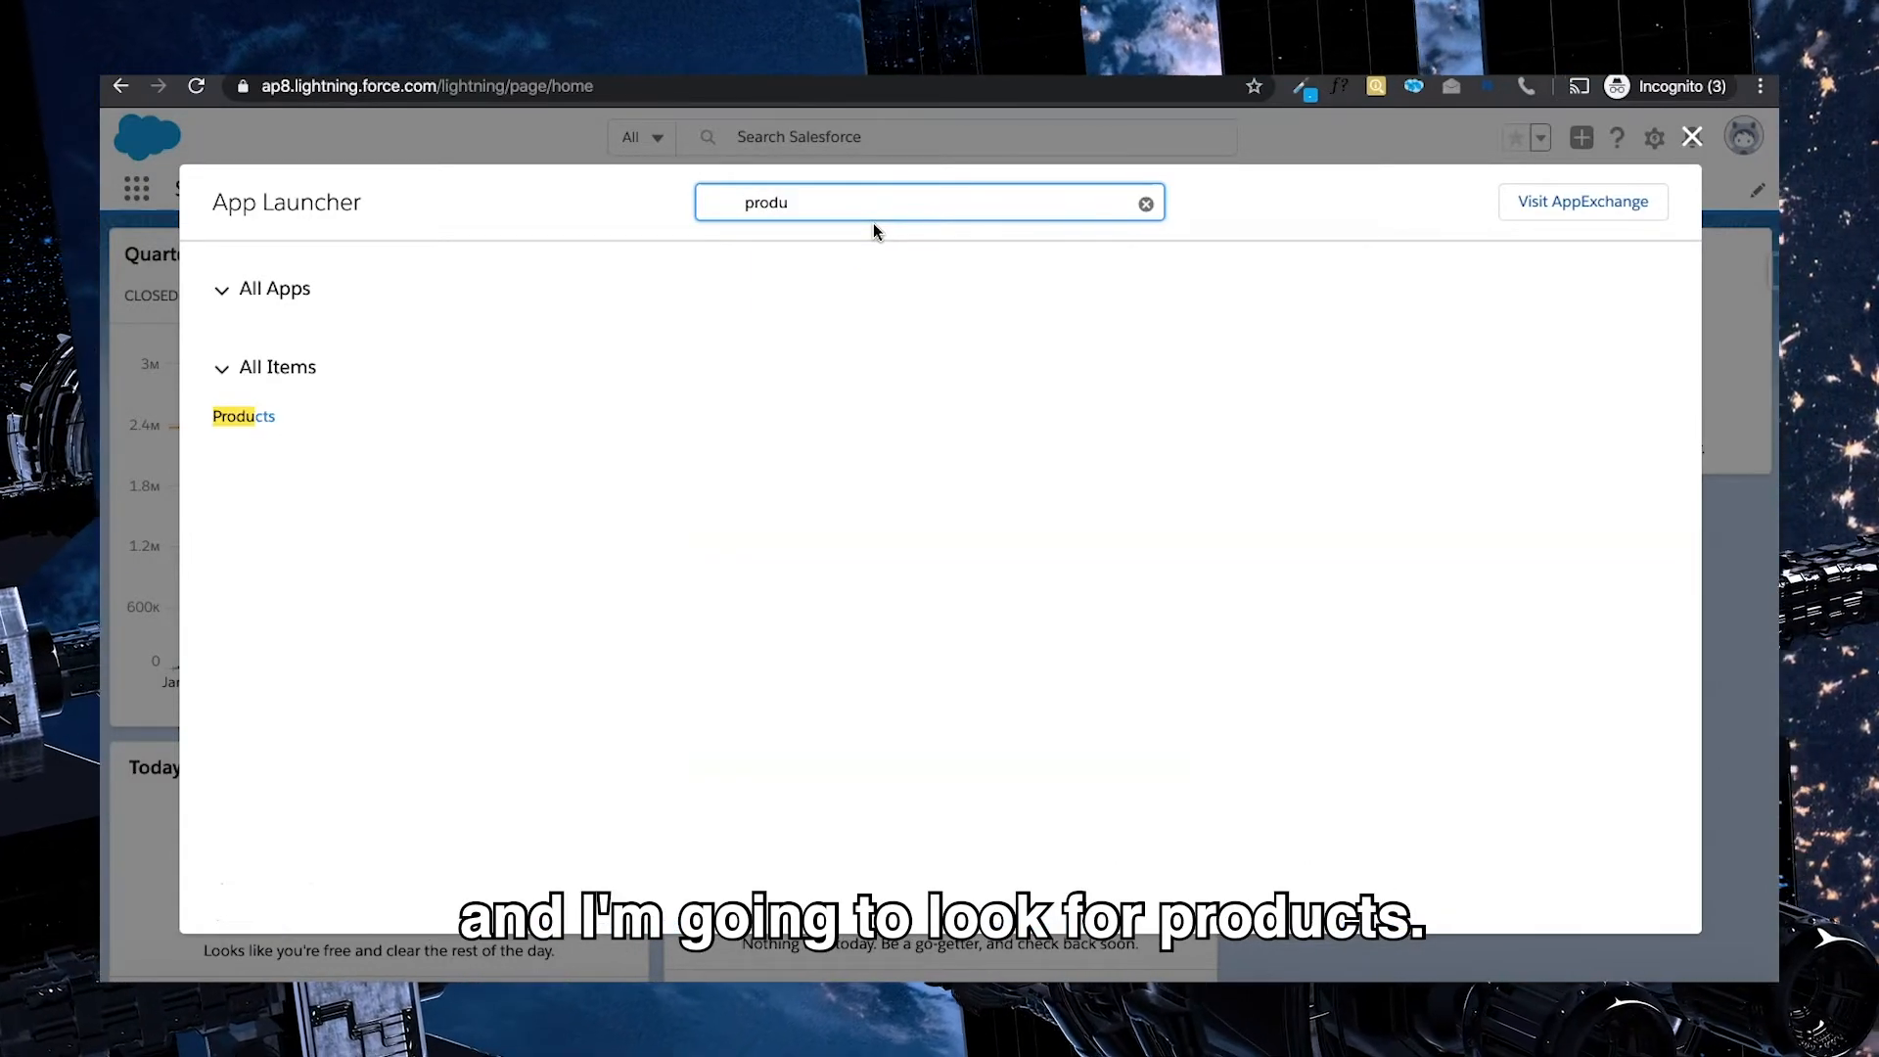
{"action": "left_click", "coordinate": [252, 416]}
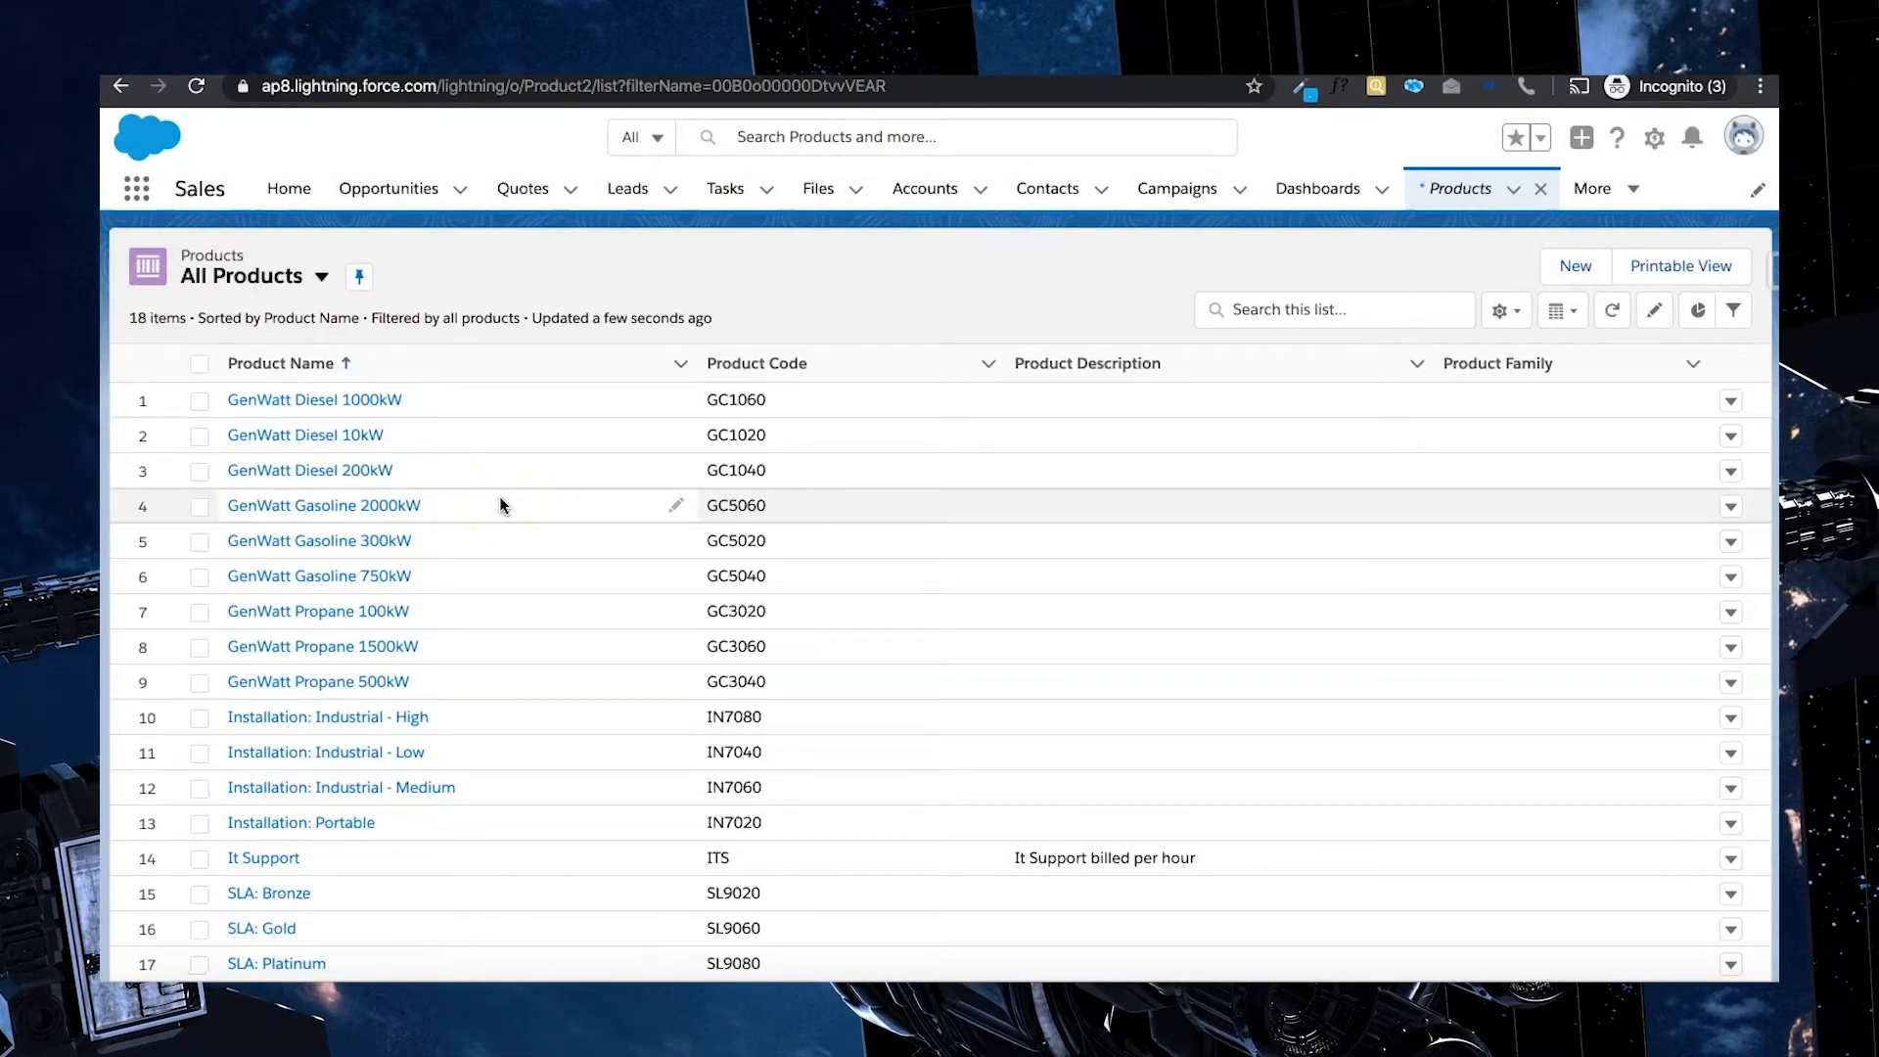
{"action": "left_click", "coordinate": [939, 301]}
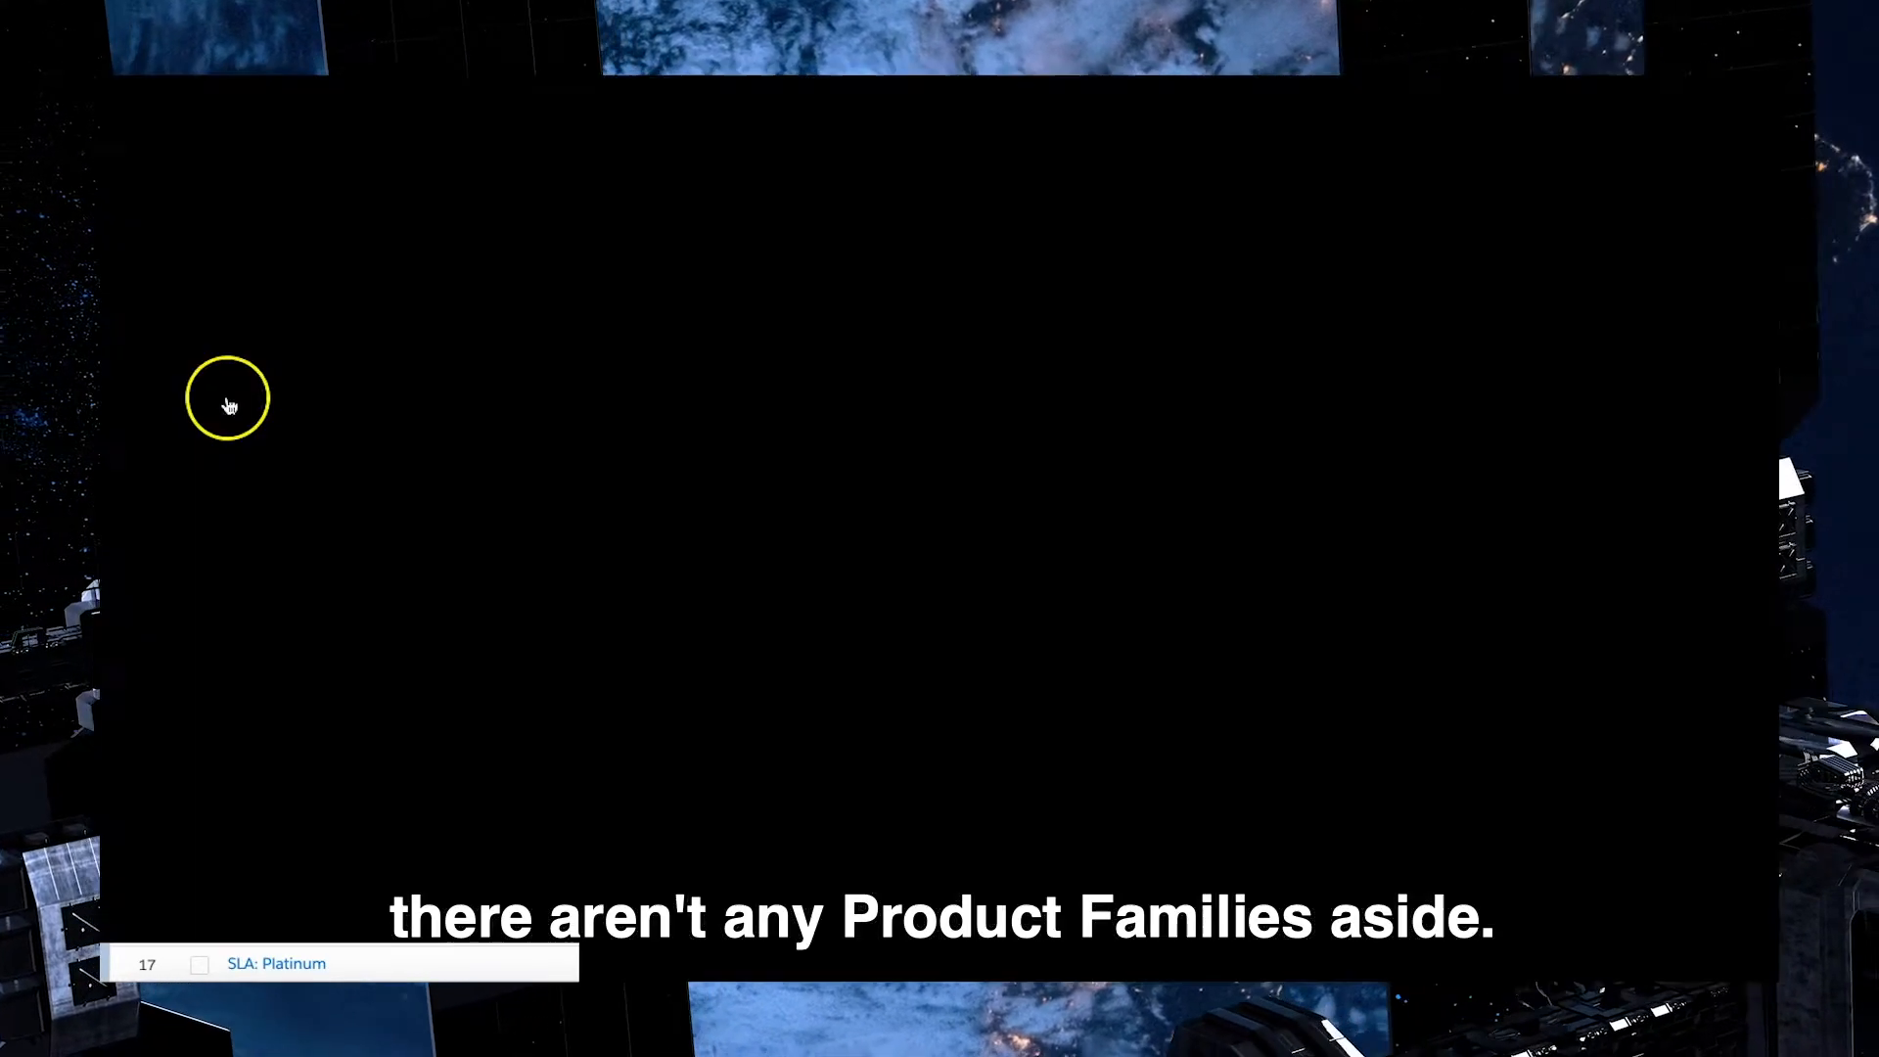
Set the Product Family of the three GenWatt Diesel products to Diesel in one bulk list edit
{"action": "left_click", "coordinate": [198, 400]}
{"action": "left_click", "coordinate": [198, 435]}
{"action": "left_click", "coordinate": [199, 471]}
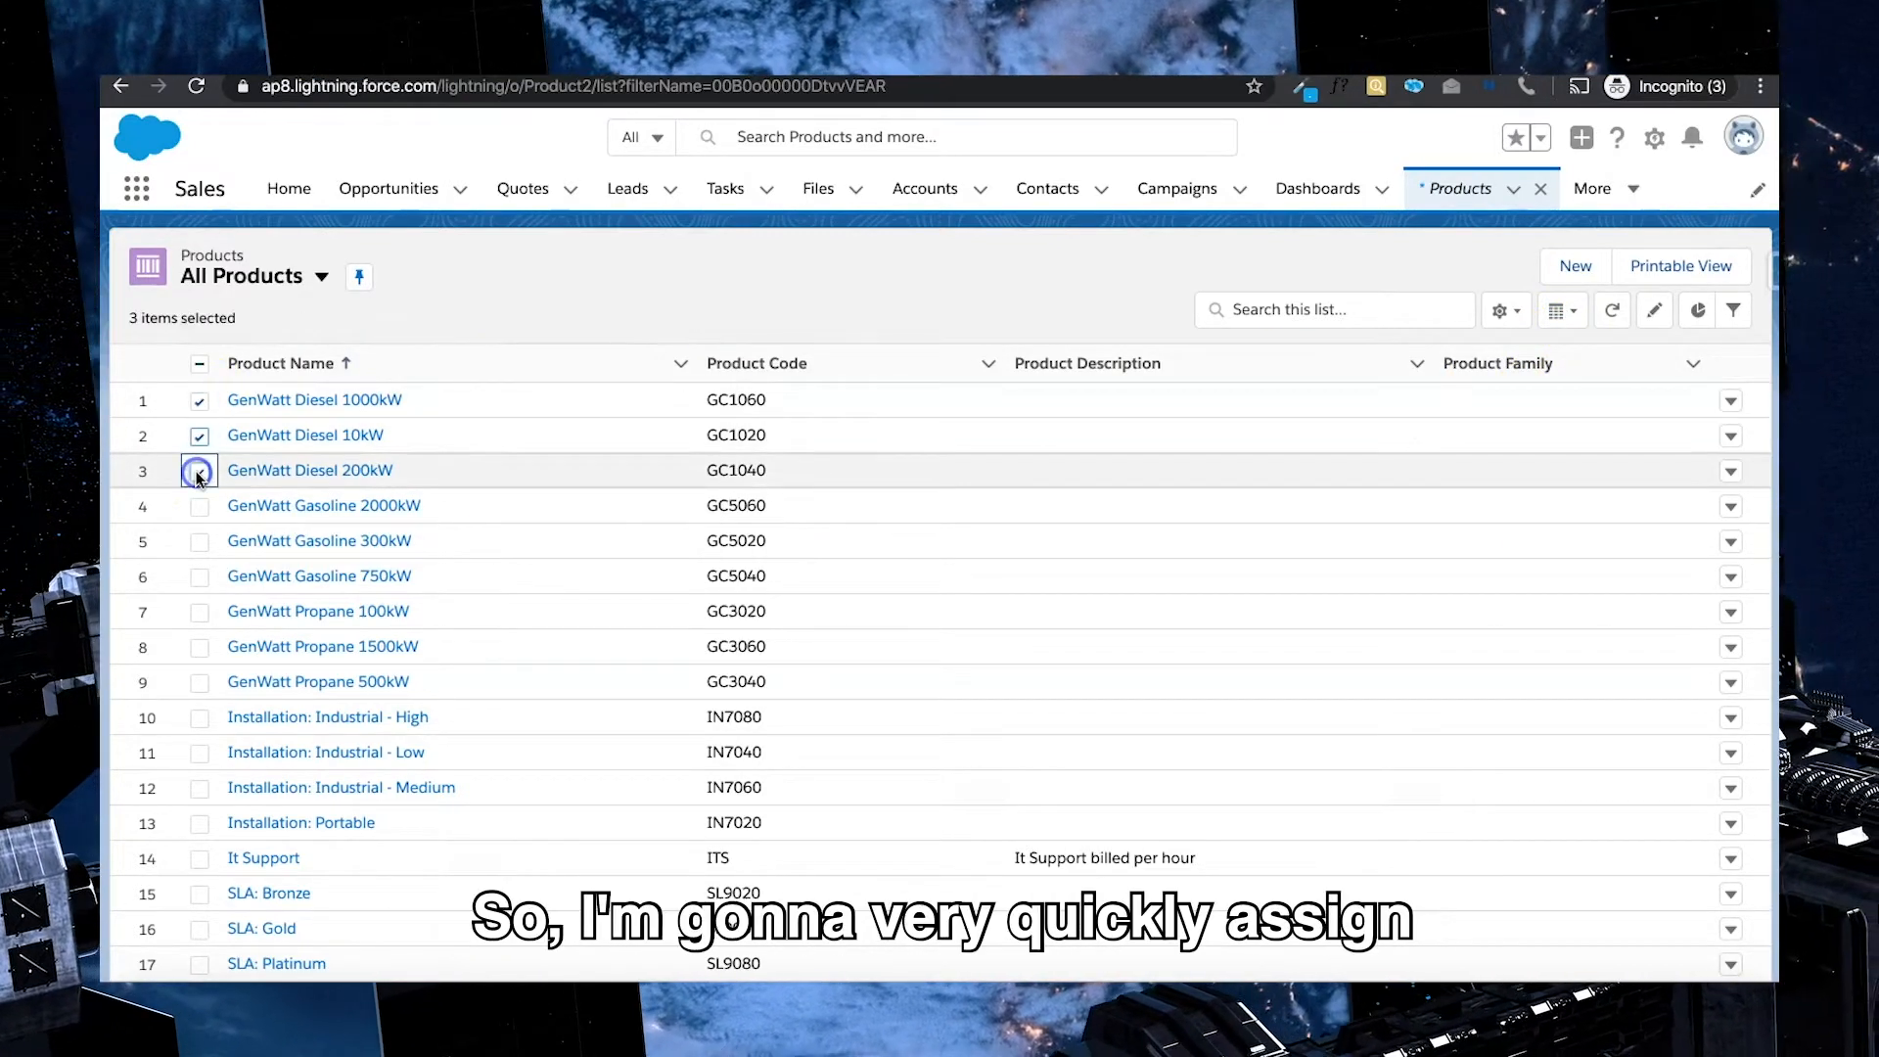
{"action": "left_click", "coordinate": [1677, 407]}
{"action": "left_click", "coordinate": [1599, 409]}
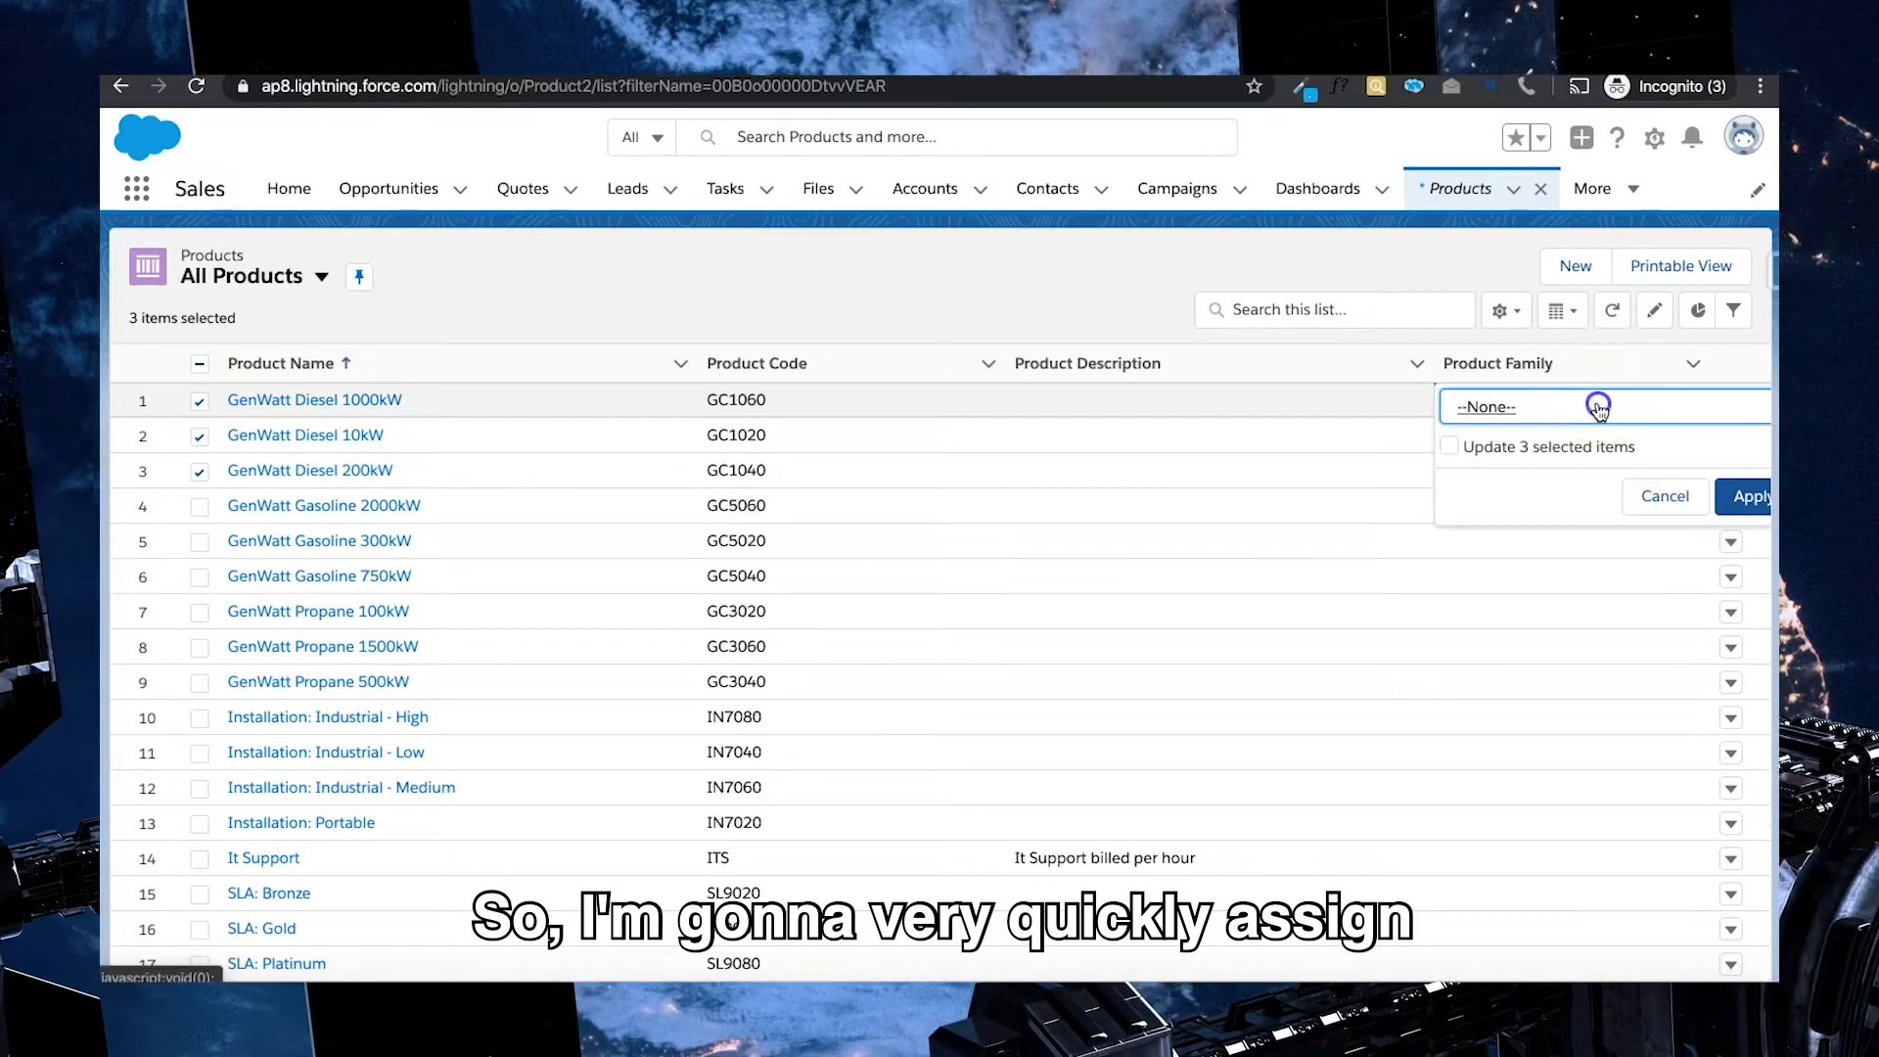
{"action": "left_click", "coordinate": [1510, 536]}
{"action": "left_click", "coordinate": [1449, 448]}
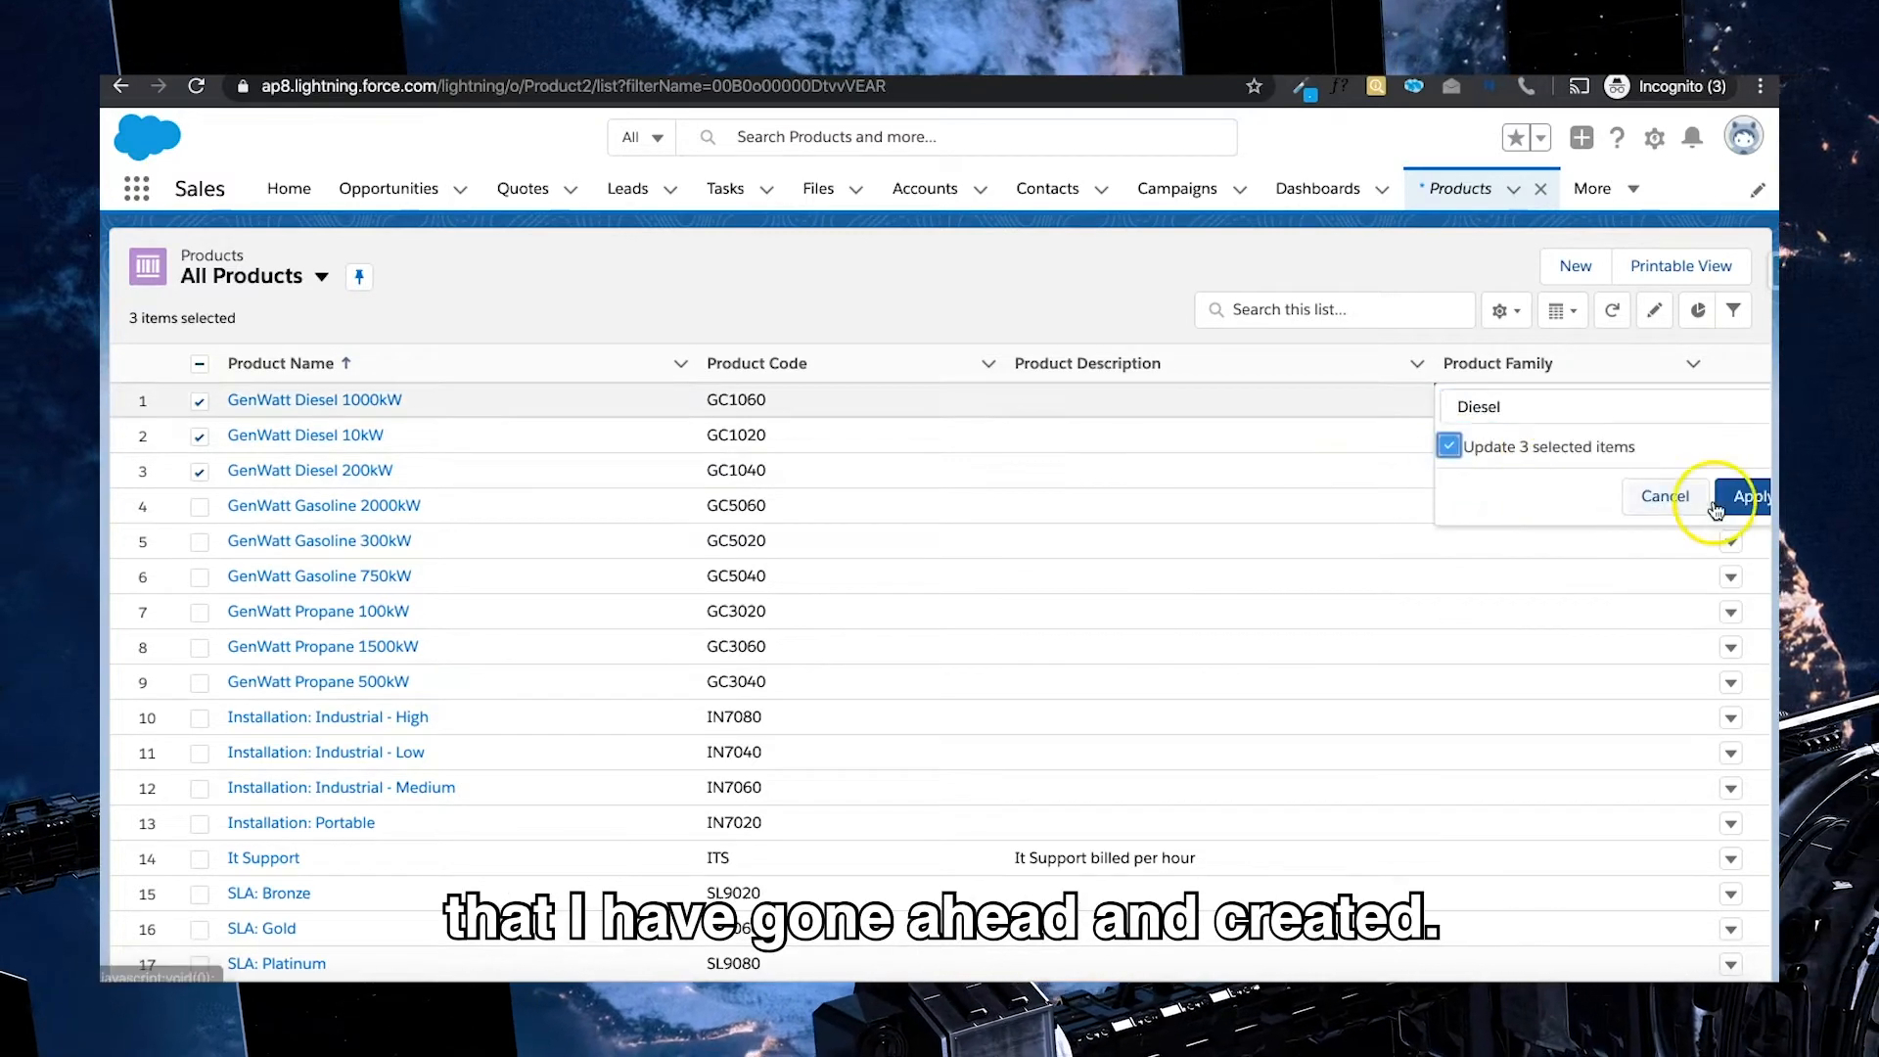
{"action": "left_click", "coordinate": [1750, 503]}
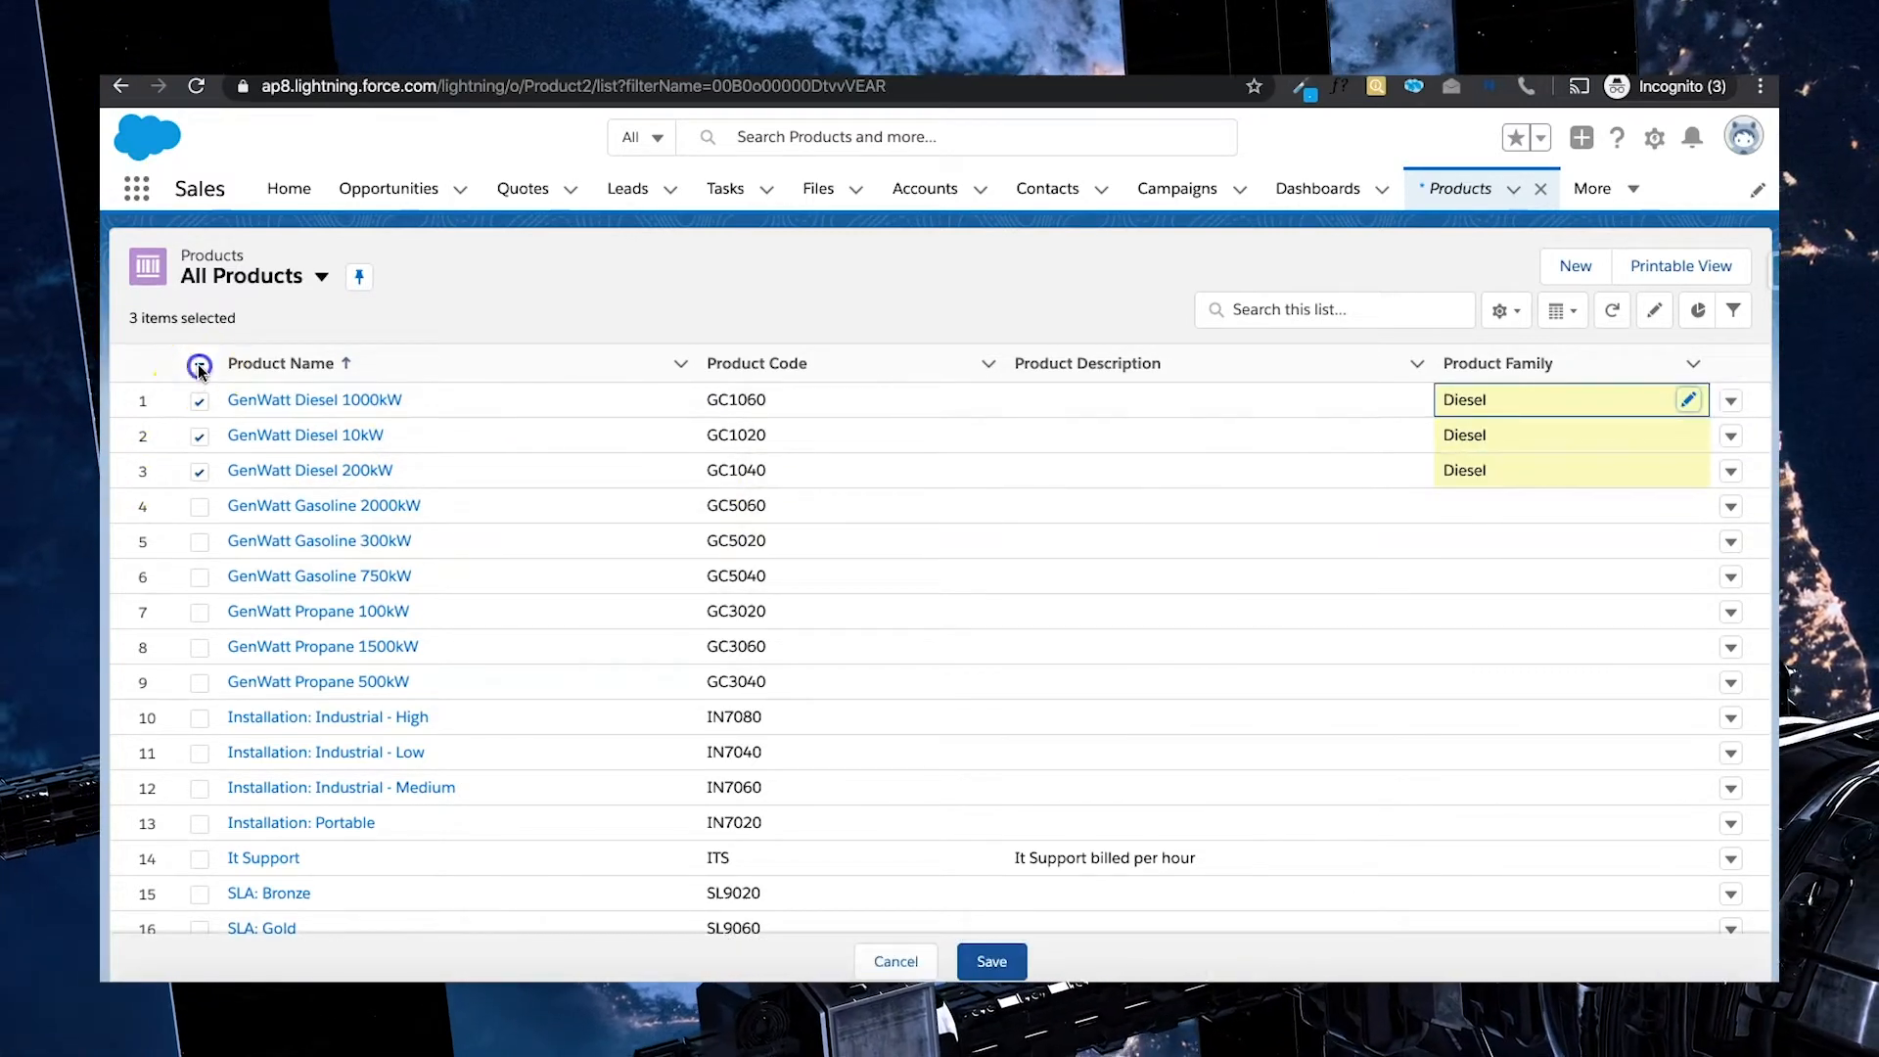
Clear the Diesel selection and bulk-set the Product Family of the three GenWatt Gasoline products to Gasoline
{"action": "left_click", "coordinate": [199, 365]}
{"action": "left_click", "coordinate": [198, 506]}
{"action": "left_click", "coordinate": [199, 541]}
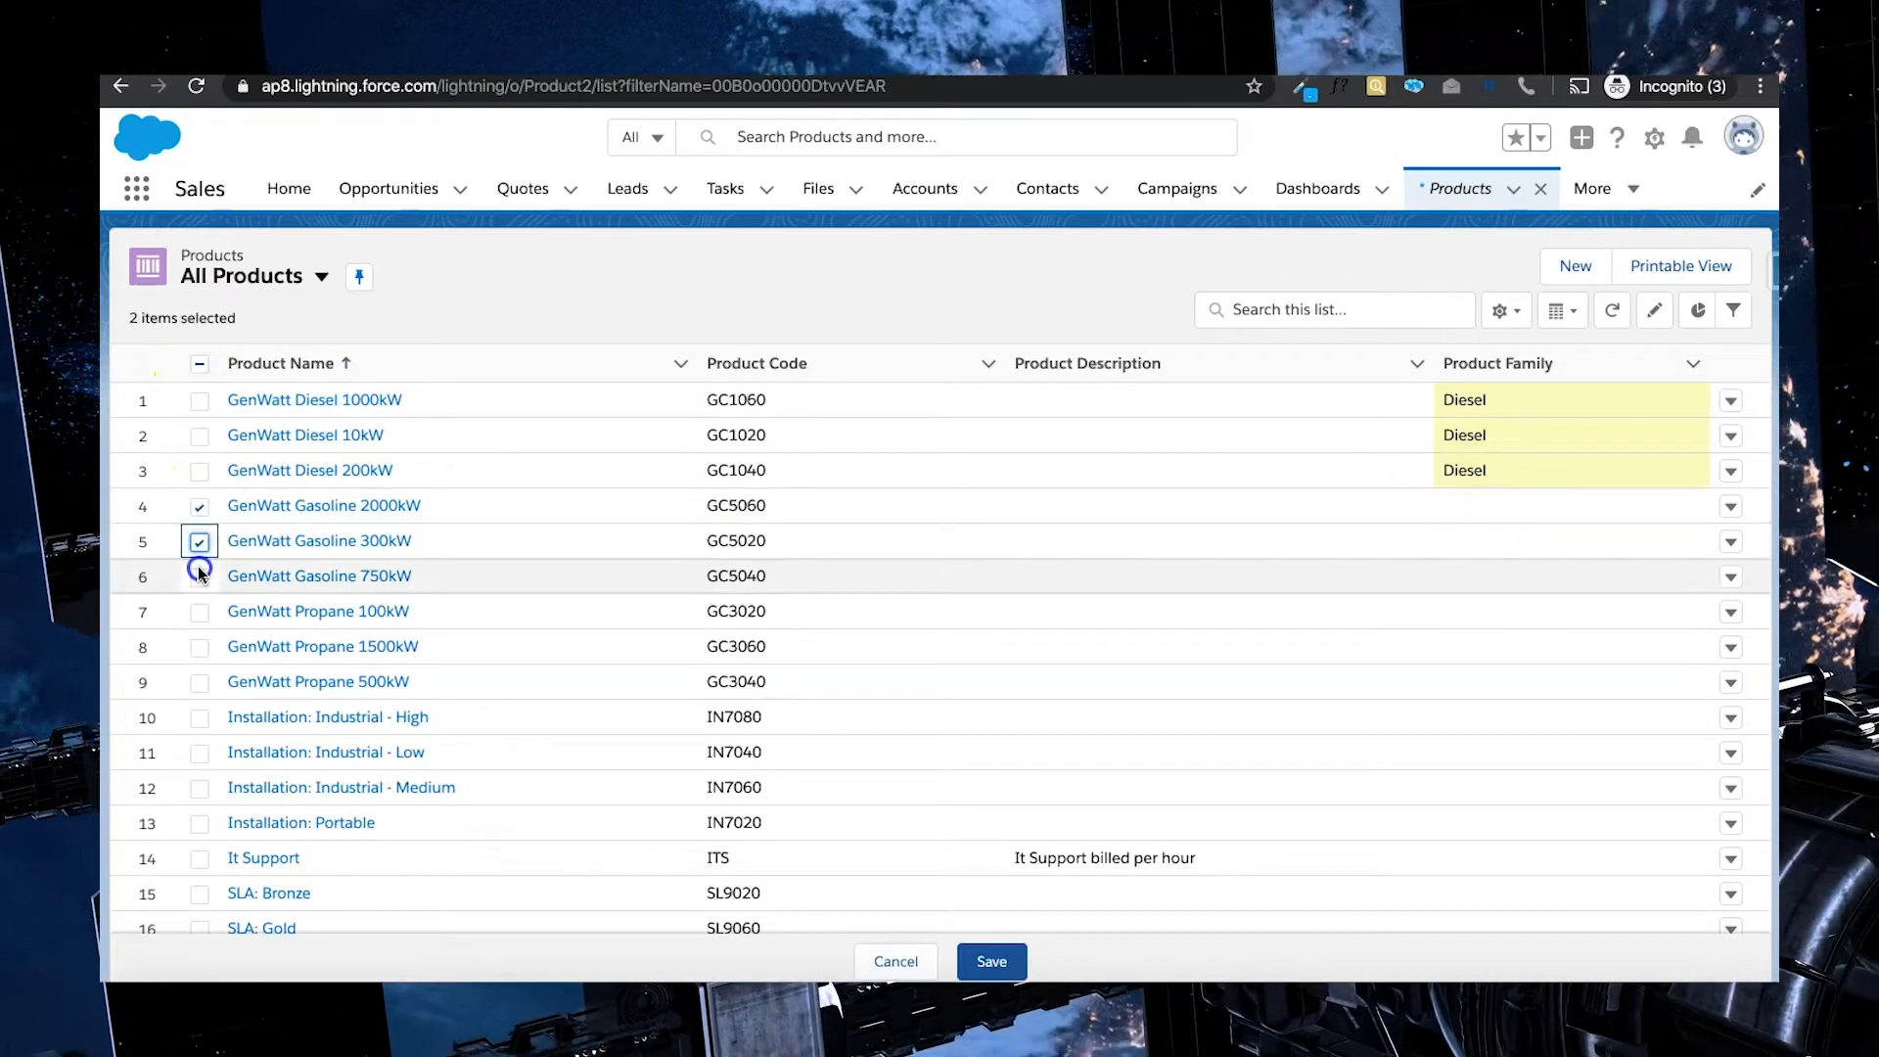
{"action": "left_click", "coordinate": [199, 576]}
{"action": "left_click", "coordinate": [1685, 508]}
{"action": "left_click", "coordinate": [1611, 510]}
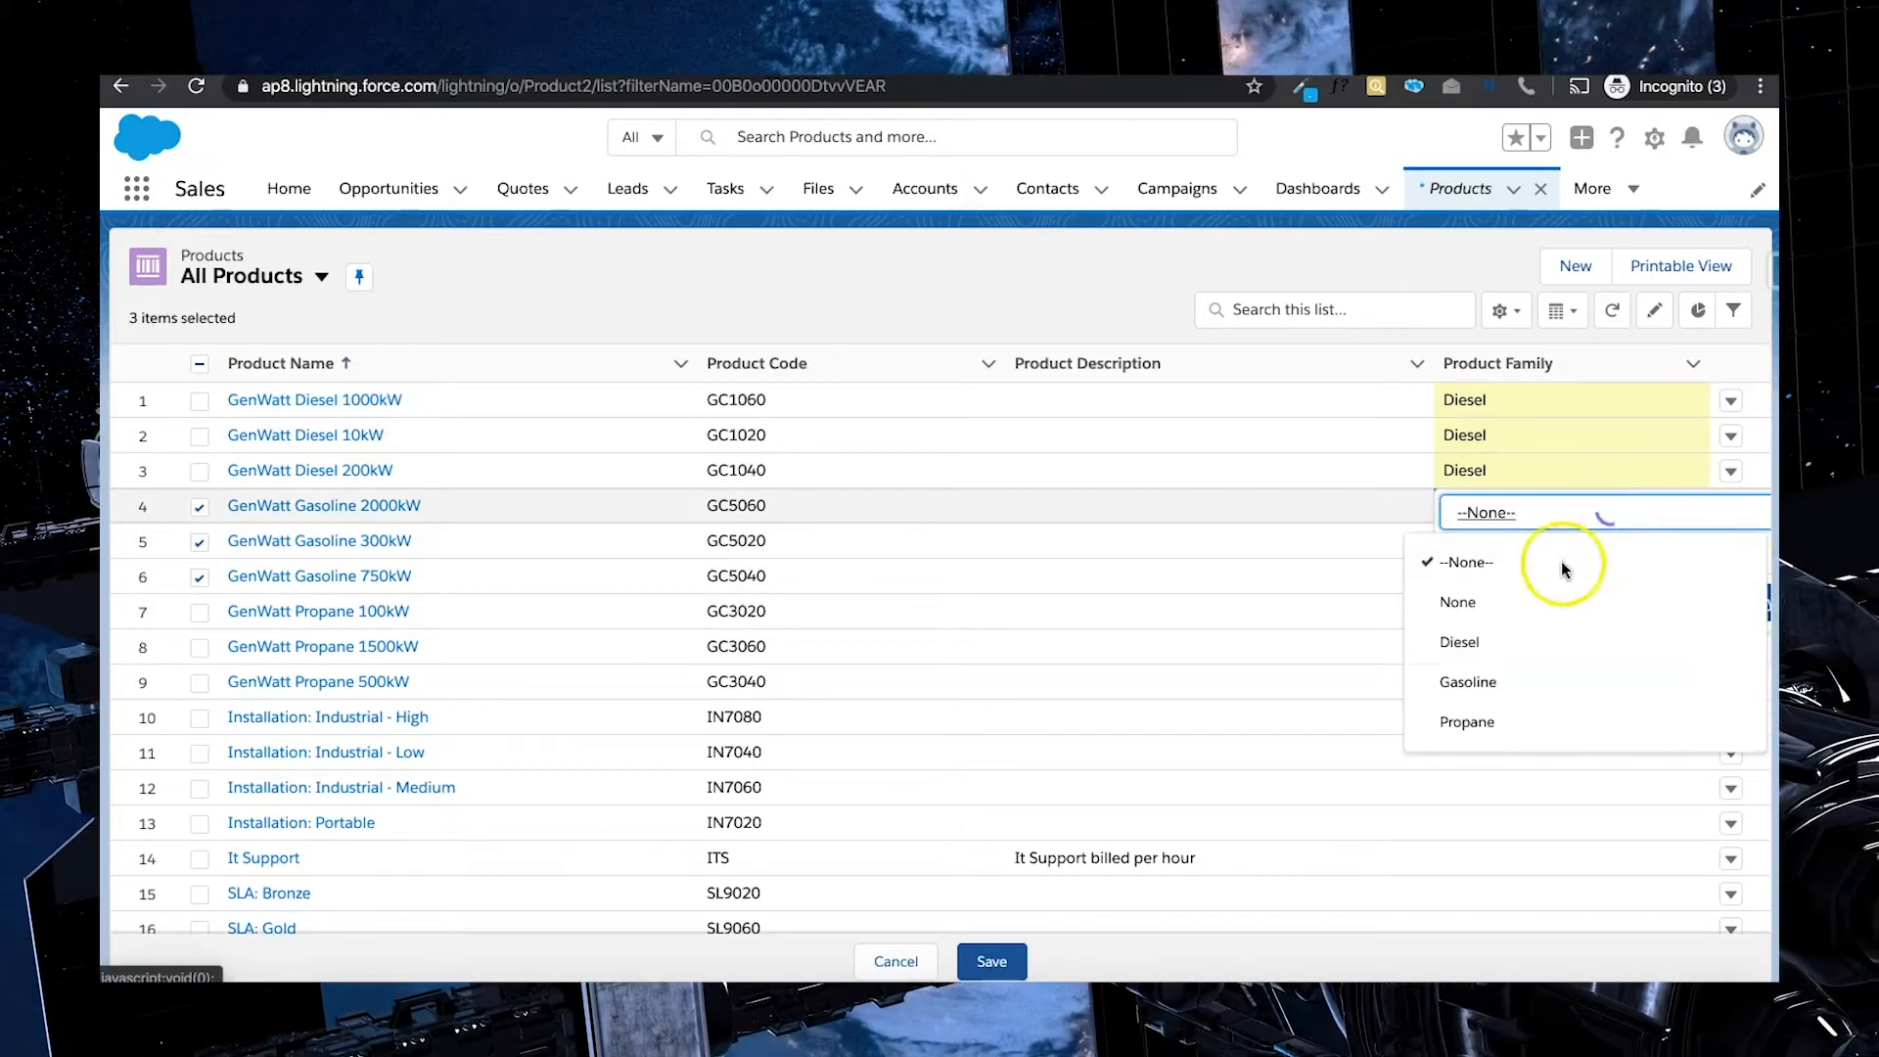
{"action": "left_click", "coordinate": [1502, 685]}
{"action": "left_click", "coordinate": [1448, 545]}
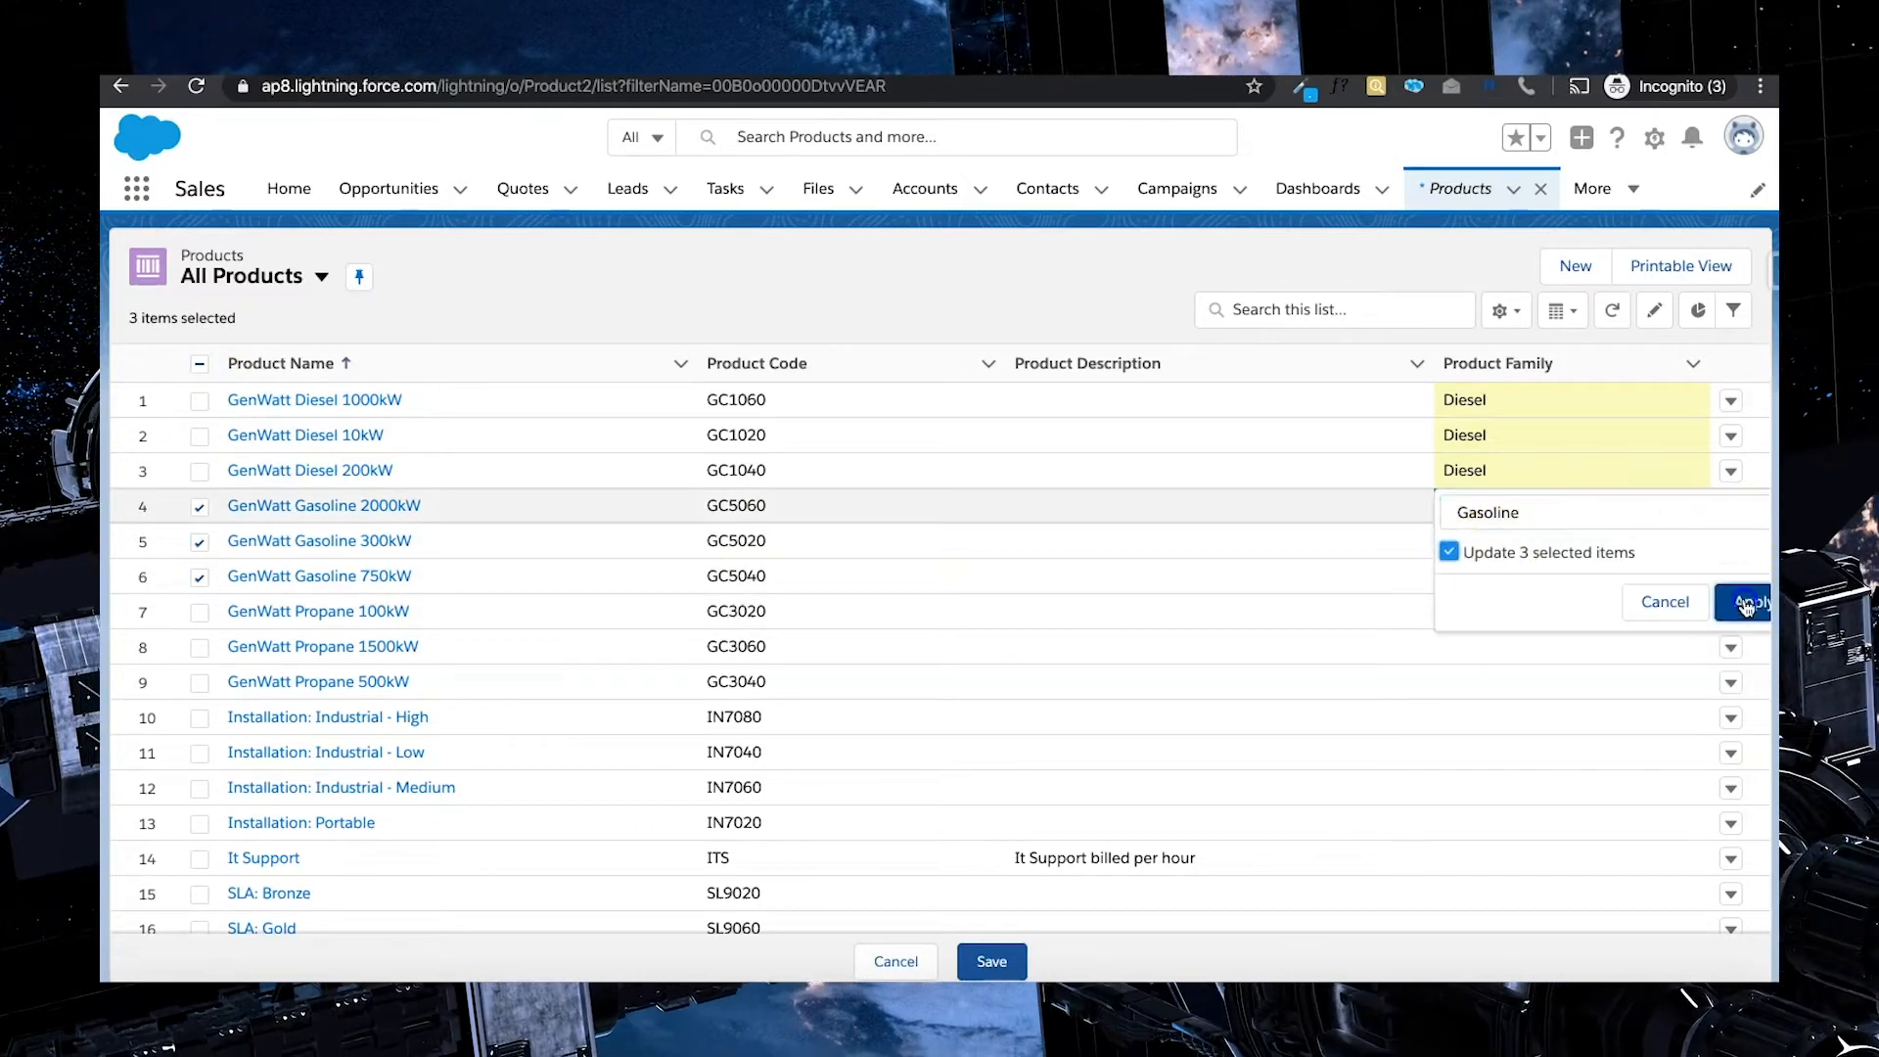
{"action": "left_click", "coordinate": [1742, 596]}
Bulk-set the Product Family of the three GenWatt Propane products to Gasoline, save the list changes and clear the selection
{"action": "left_click", "coordinate": [199, 506]}
{"action": "left_click", "coordinate": [198, 541]}
{"action": "left_click", "coordinate": [199, 576]}
{"action": "left_click", "coordinate": [199, 613]}
{"action": "left_click", "coordinate": [199, 647]}
{"action": "left_click", "coordinate": [199, 682]}
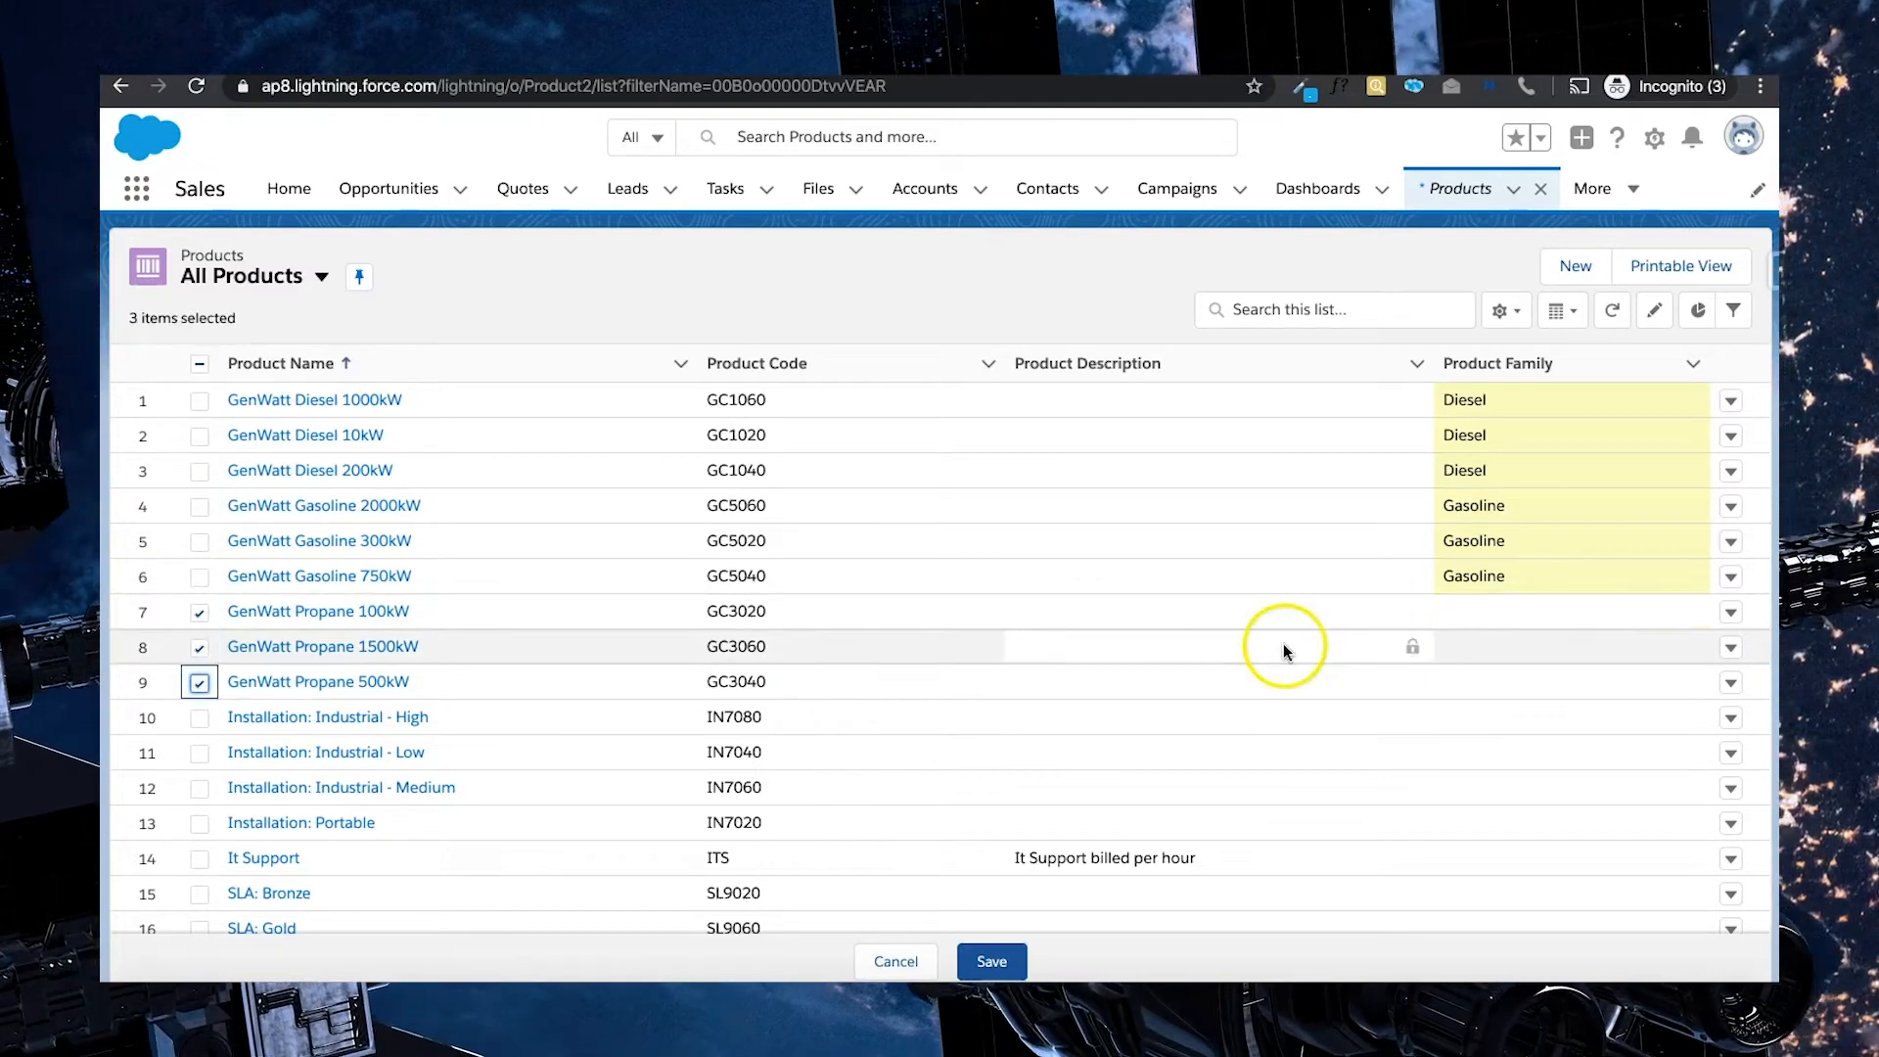
{"action": "left_click", "coordinate": [1688, 611]}
{"action": "left_click", "coordinate": [1586, 621]}
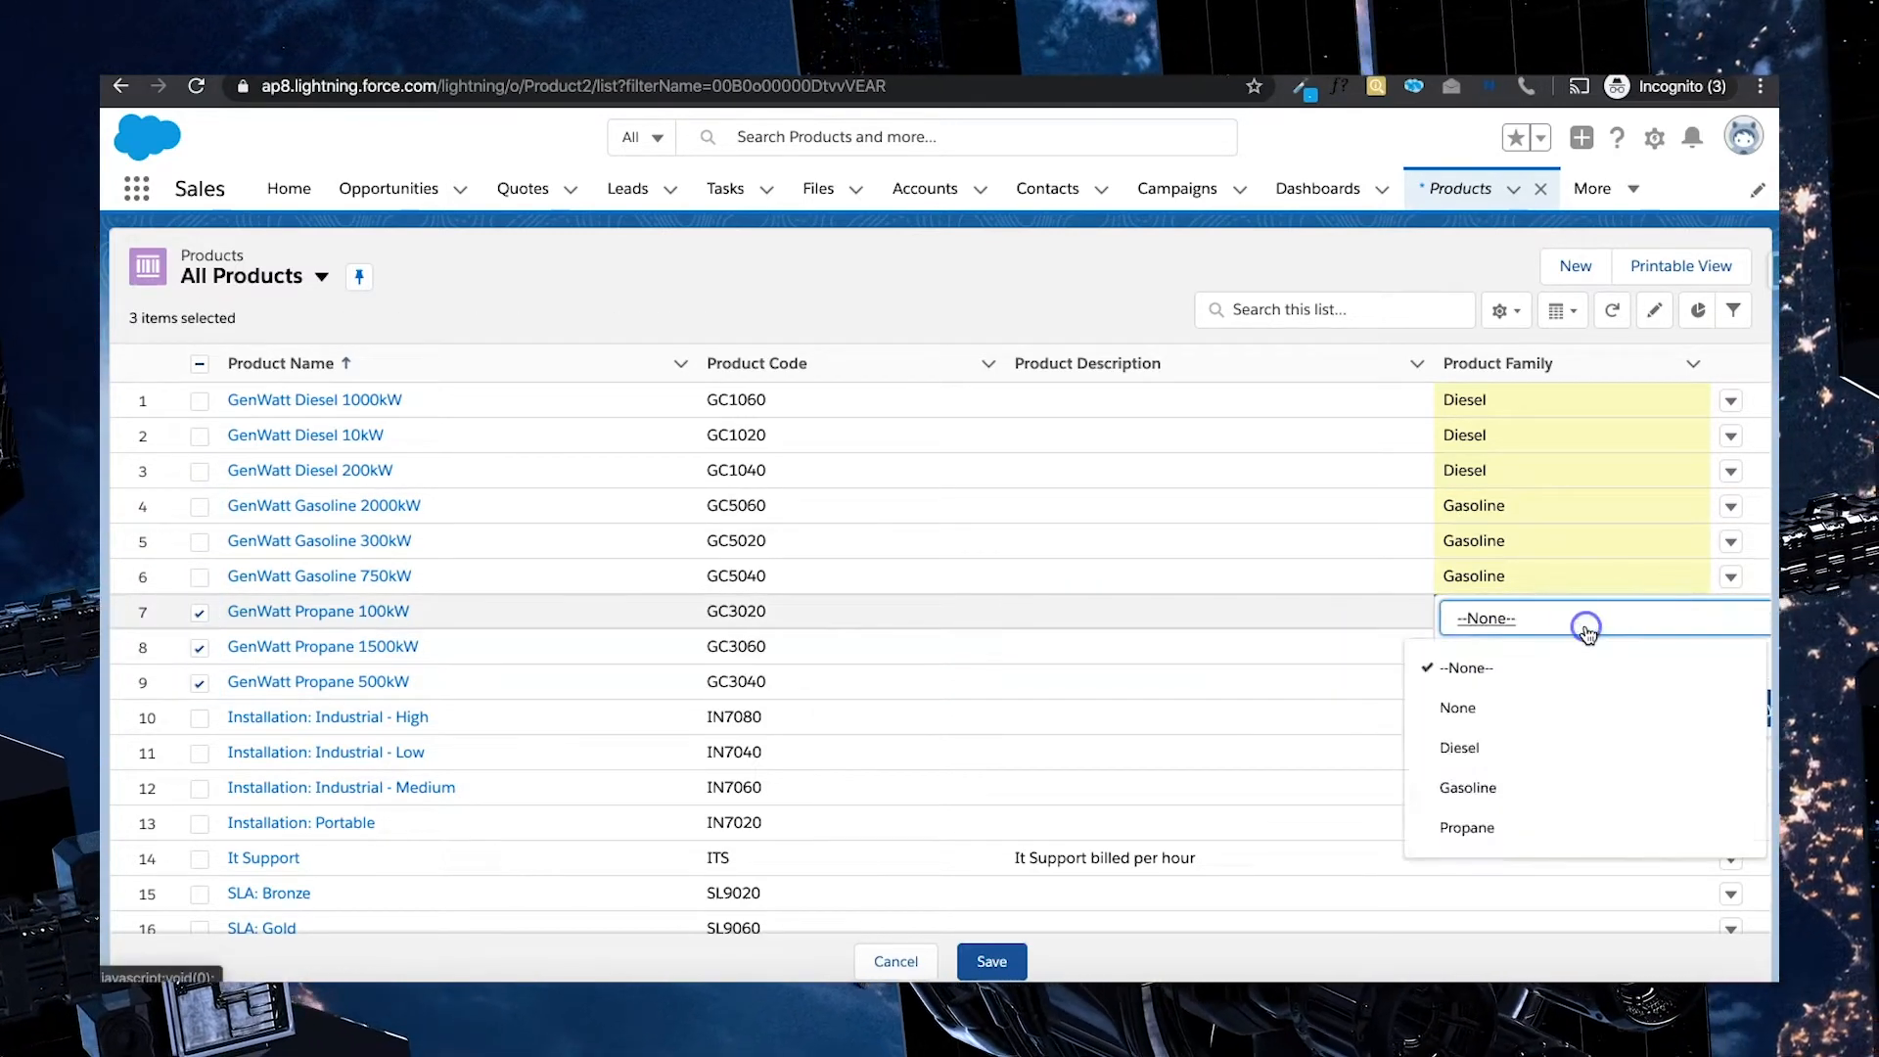
{"action": "left_click", "coordinate": [1530, 788]}
{"action": "left_click", "coordinate": [1451, 659]}
{"action": "left_click", "coordinate": [1751, 709]}
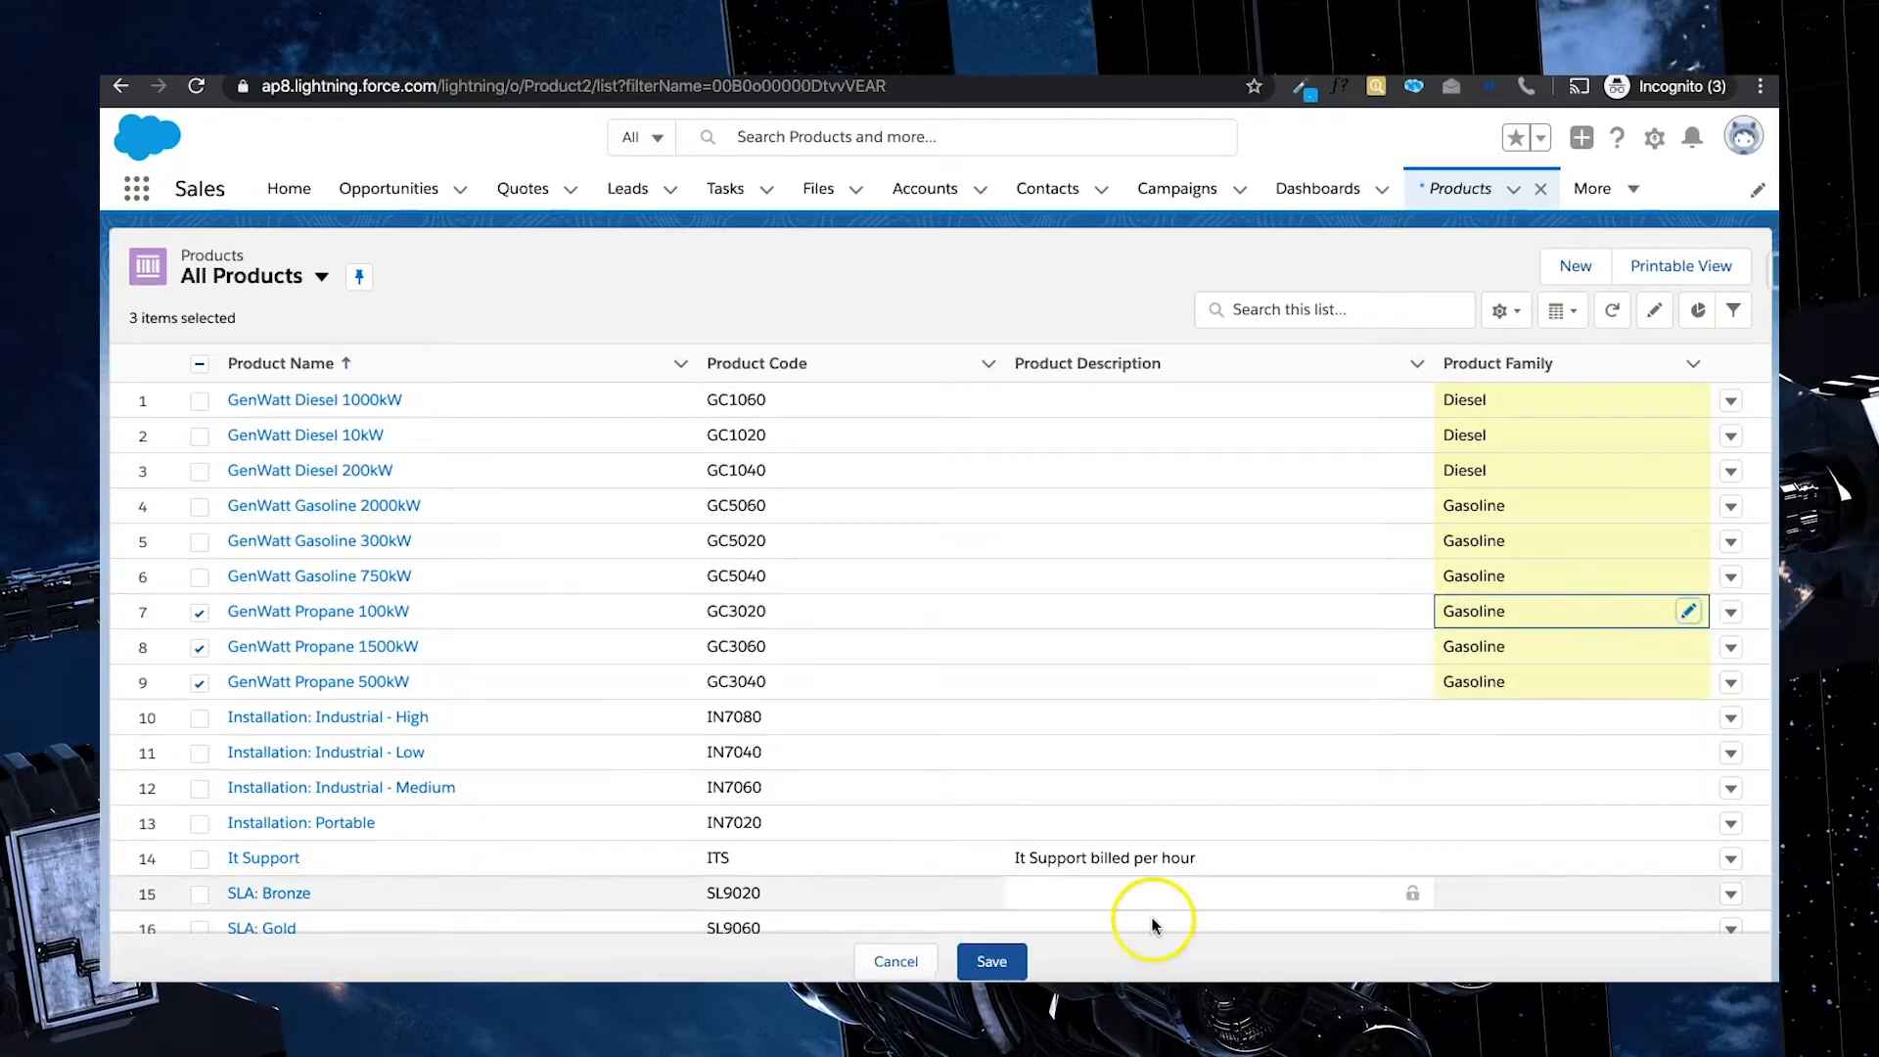
{"action": "left_click", "coordinate": [992, 961]}
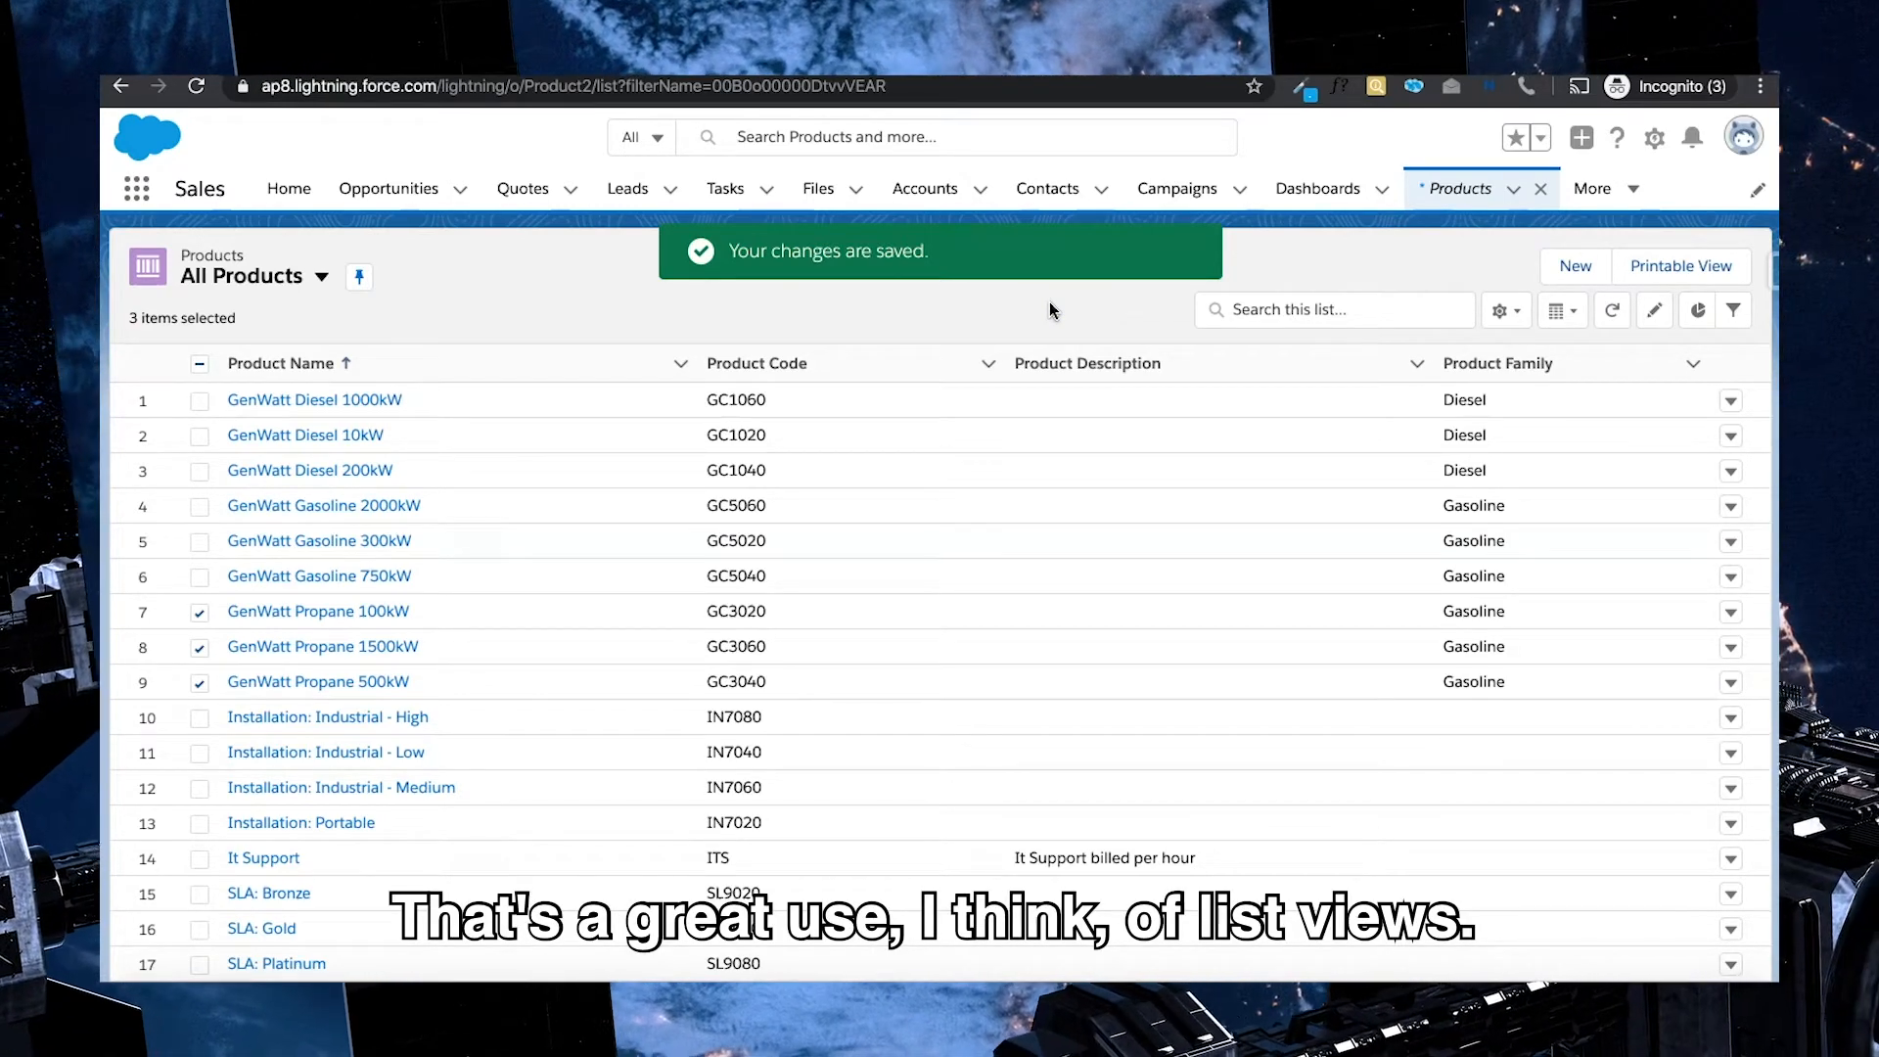
{"action": "left_click", "coordinate": [199, 363]}
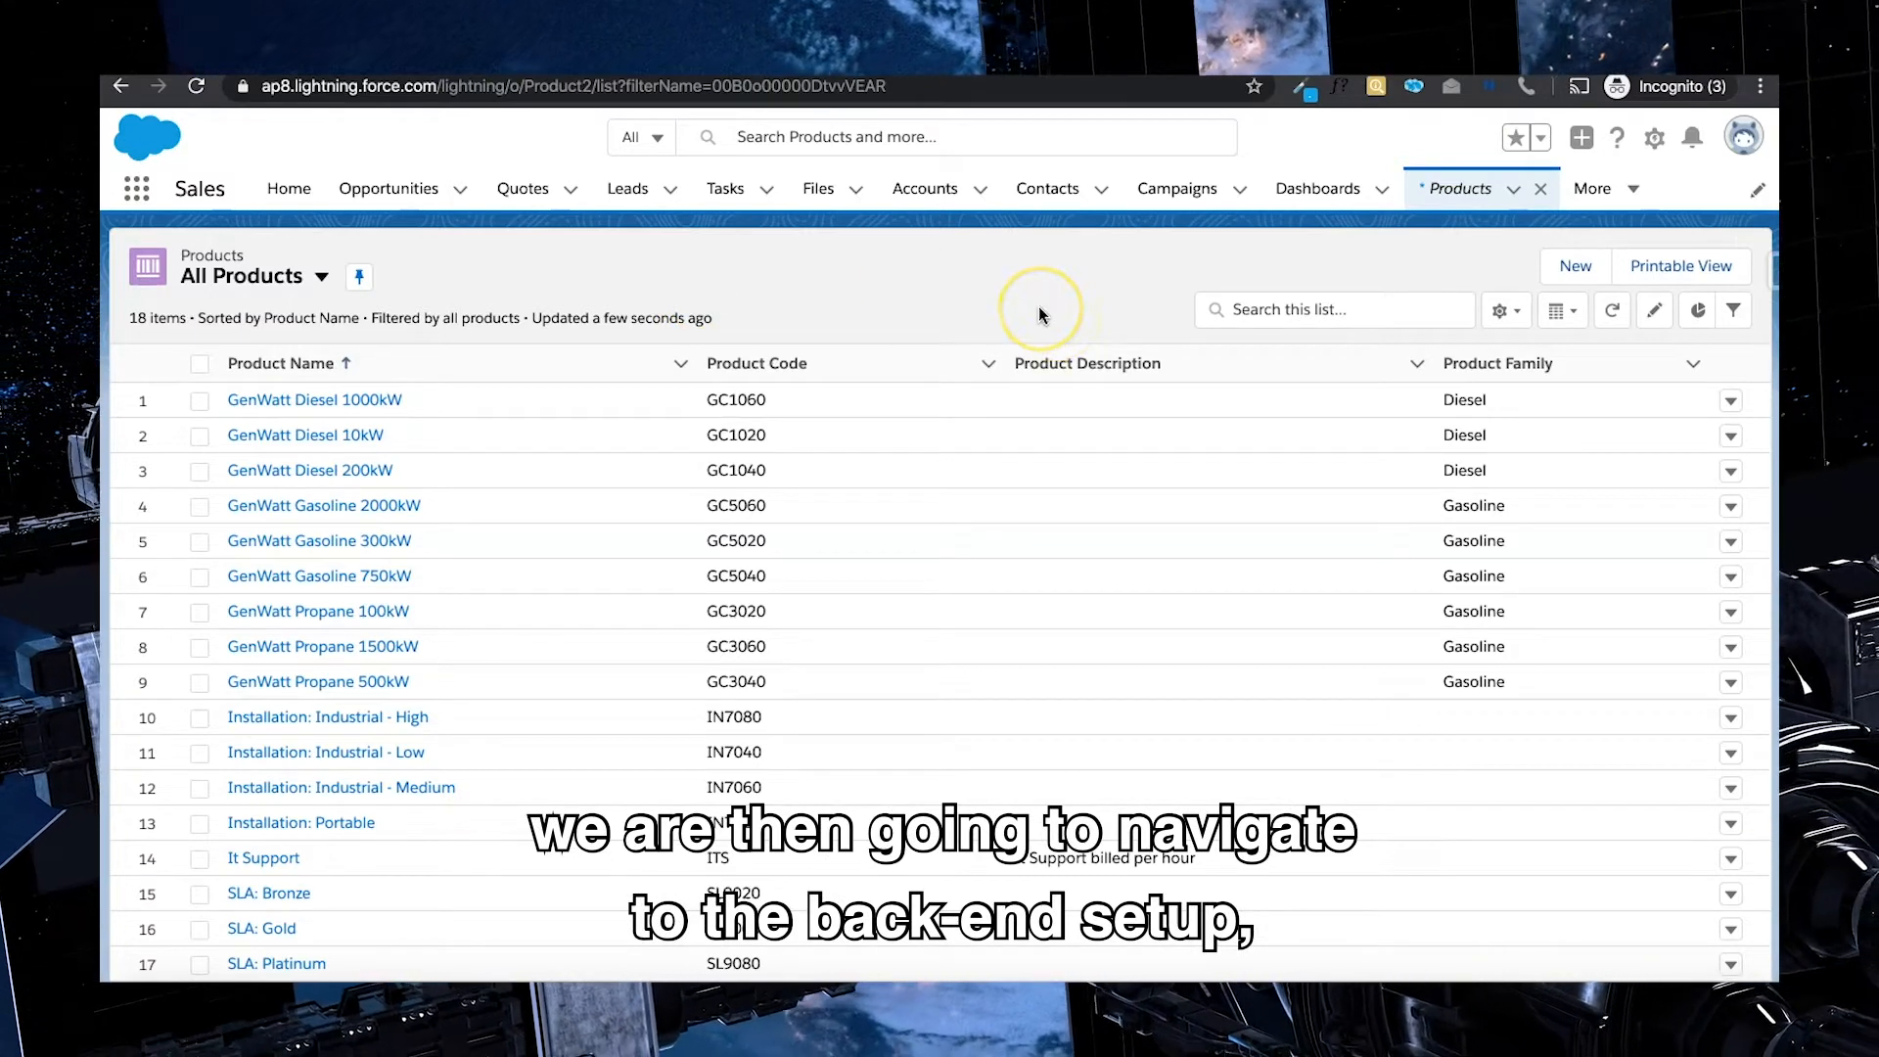
Go to Setup and open the Opportunity Product object in the Object Manager
{"action": "left_click", "coordinate": [1656, 143]}
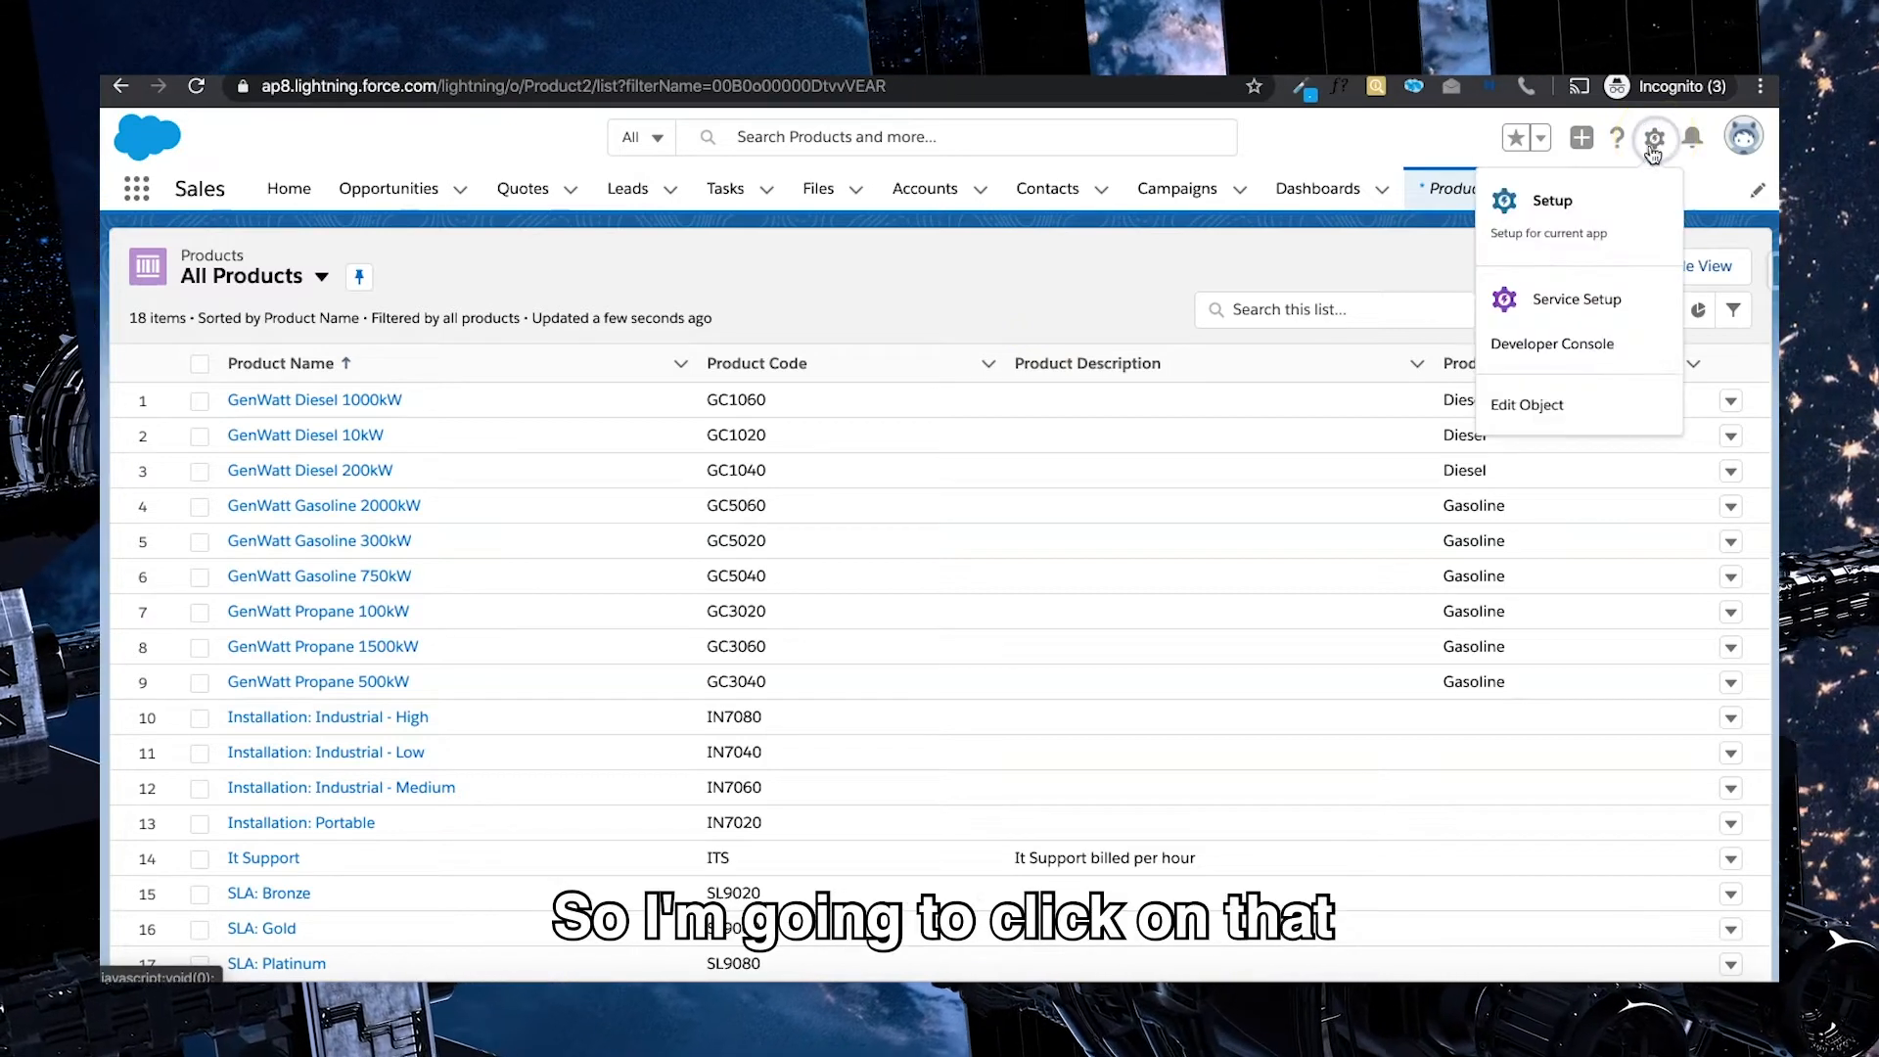
{"action": "left_click", "coordinate": [1600, 221]}
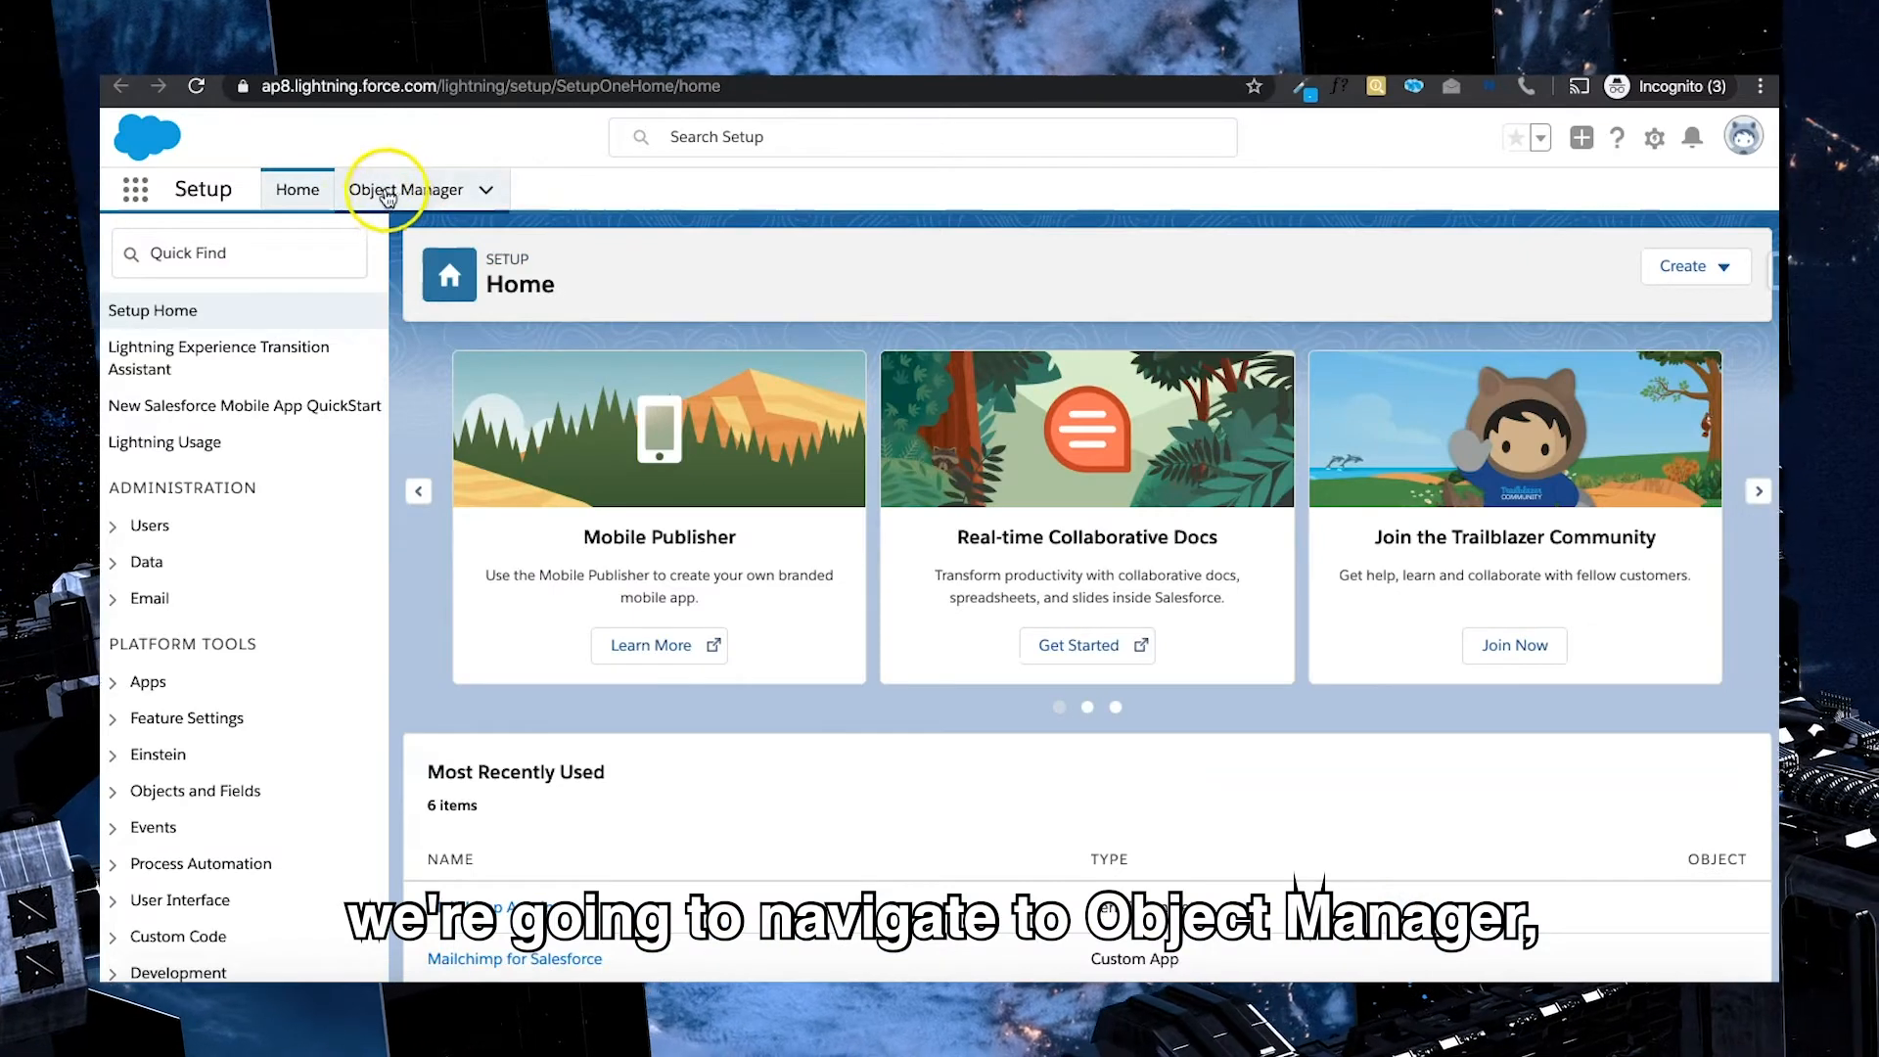
{"action": "left_click", "coordinate": [392, 196]}
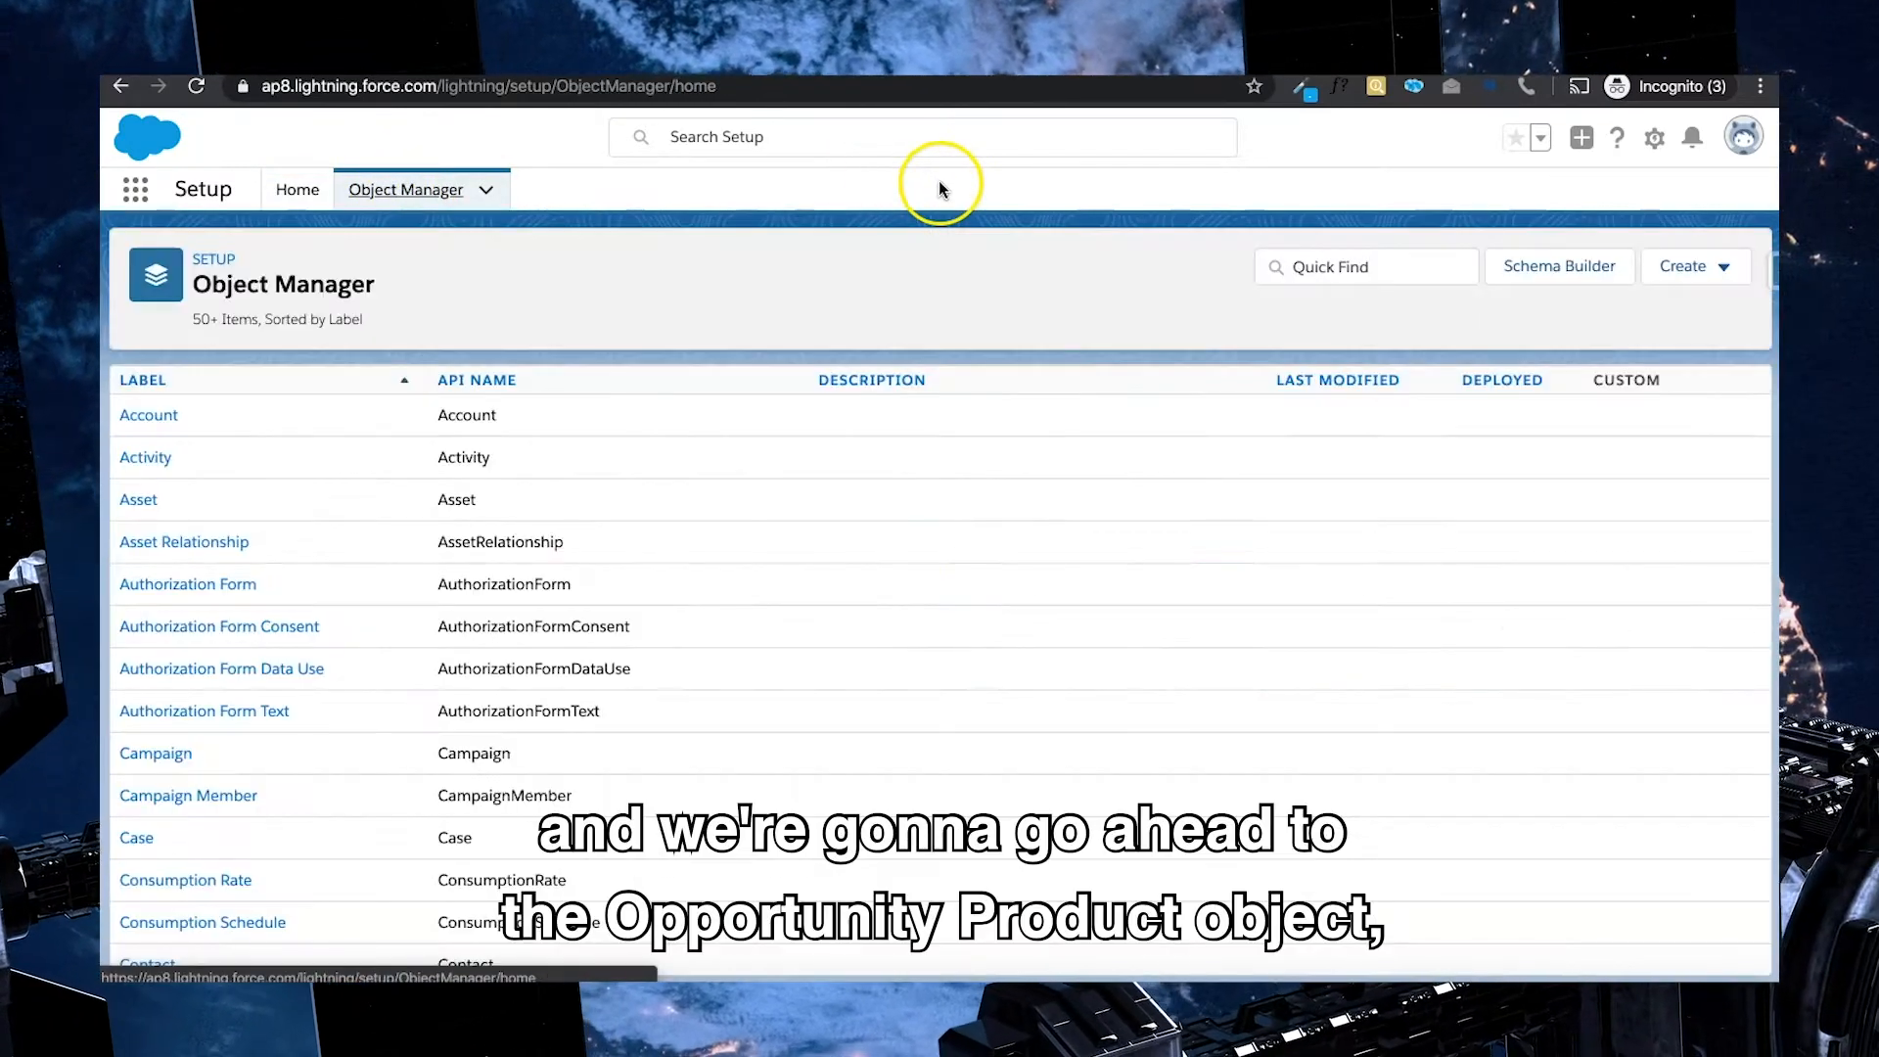
{"action": "left_click", "coordinate": [1370, 269]}
{"action": "type", "text": "opp"}
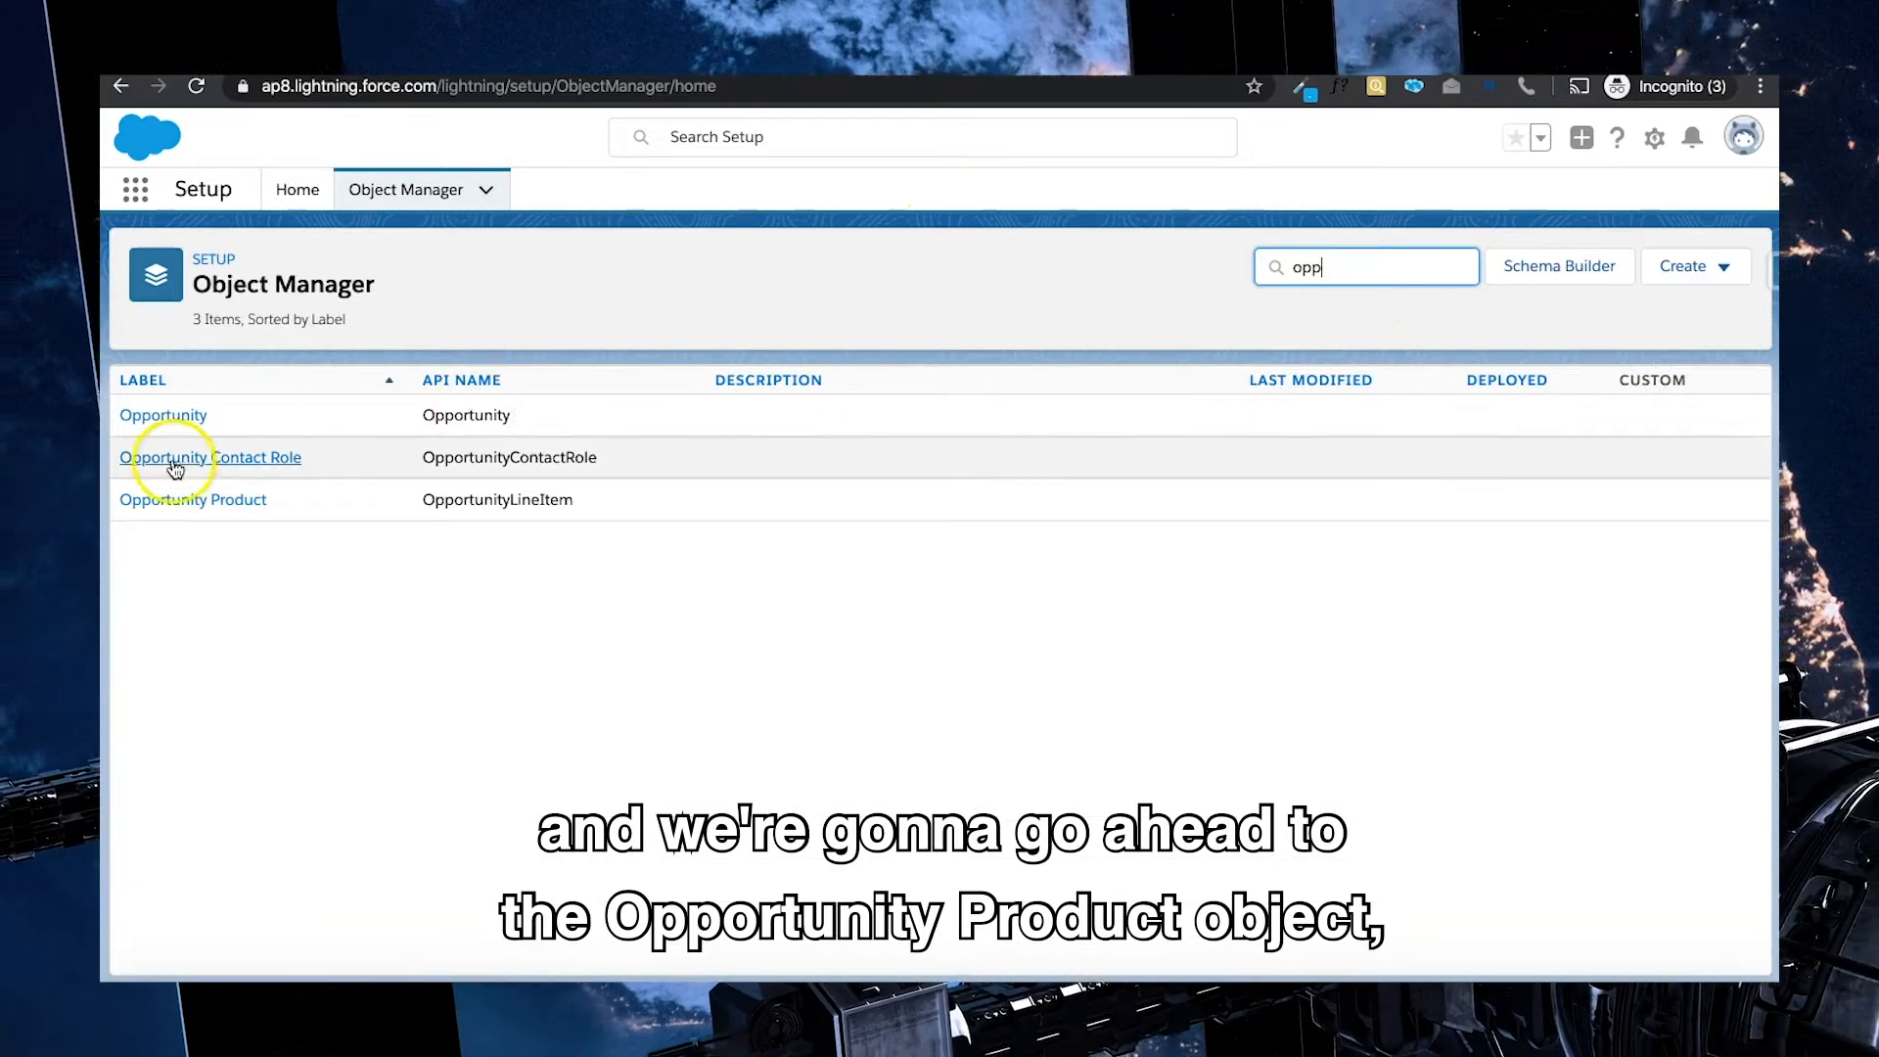
{"action": "left_click", "coordinate": [194, 501]}
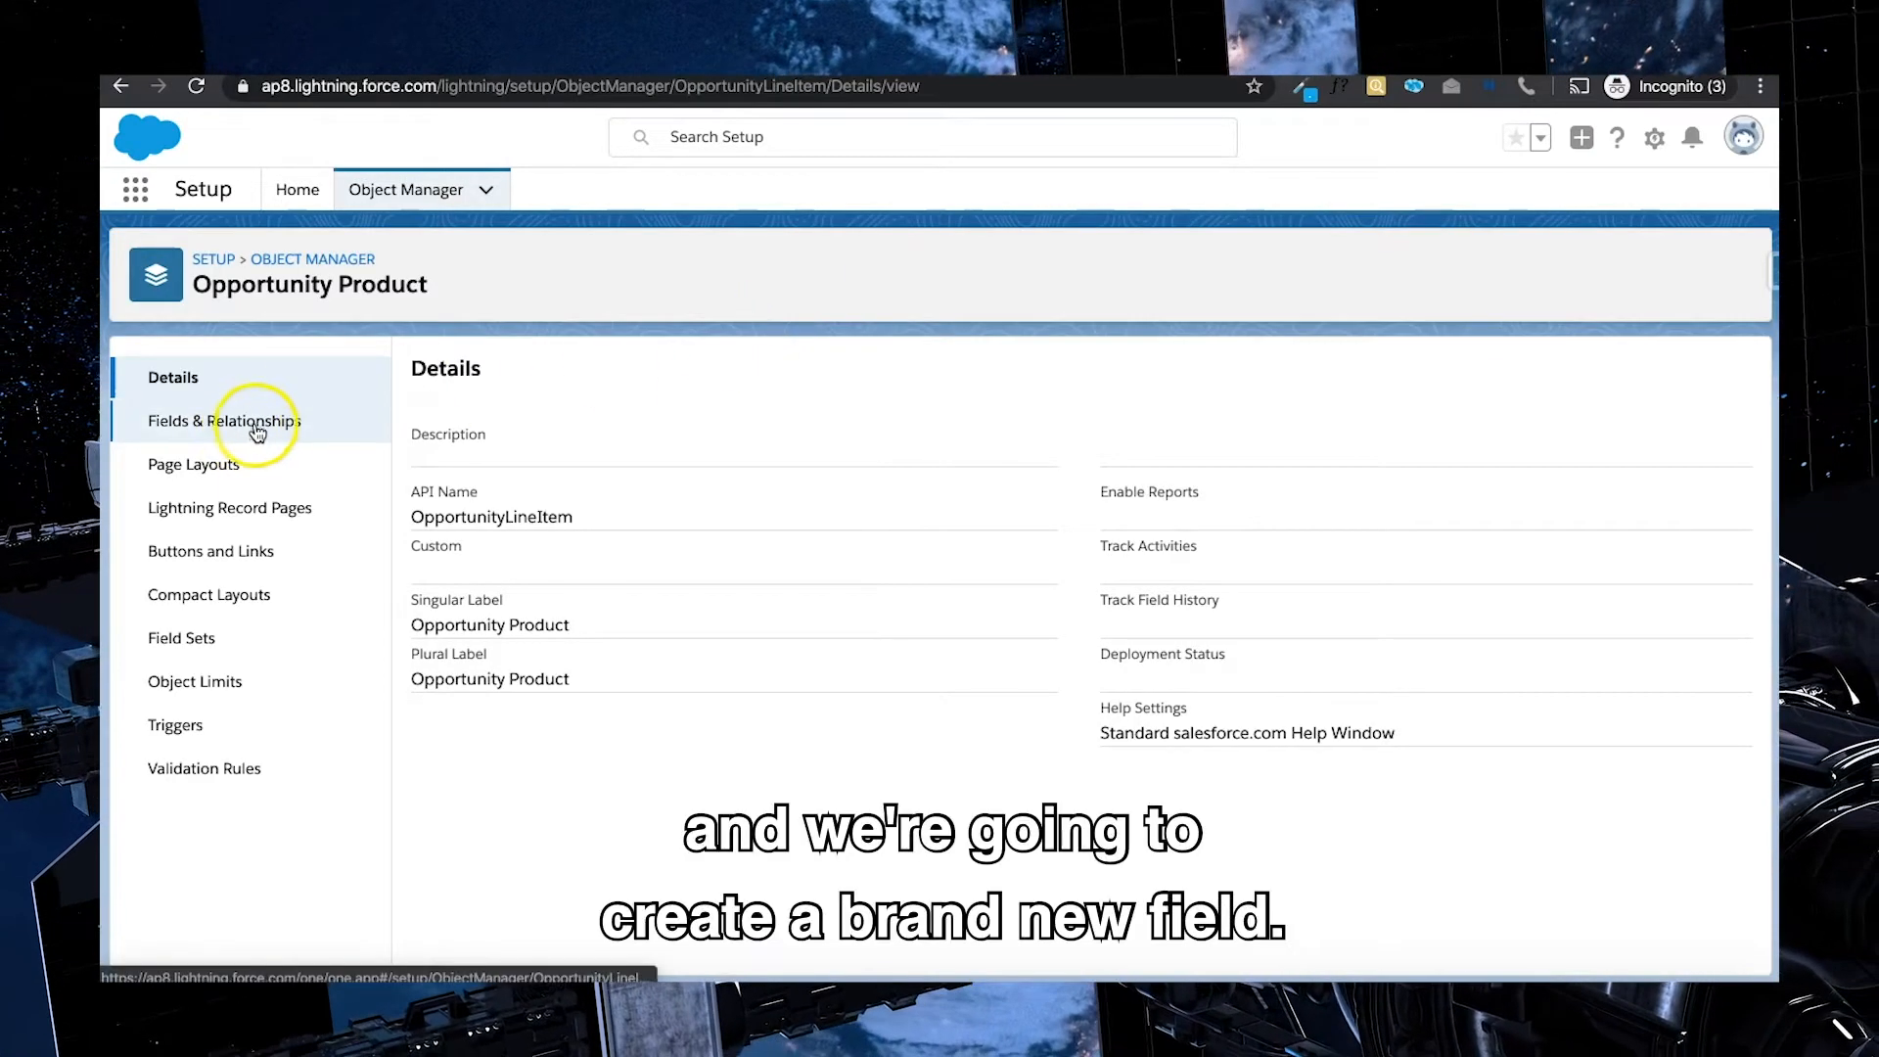
Start a new custom field on the Opportunity Product object with the Formula data type
{"action": "left_click", "coordinate": [254, 423]}
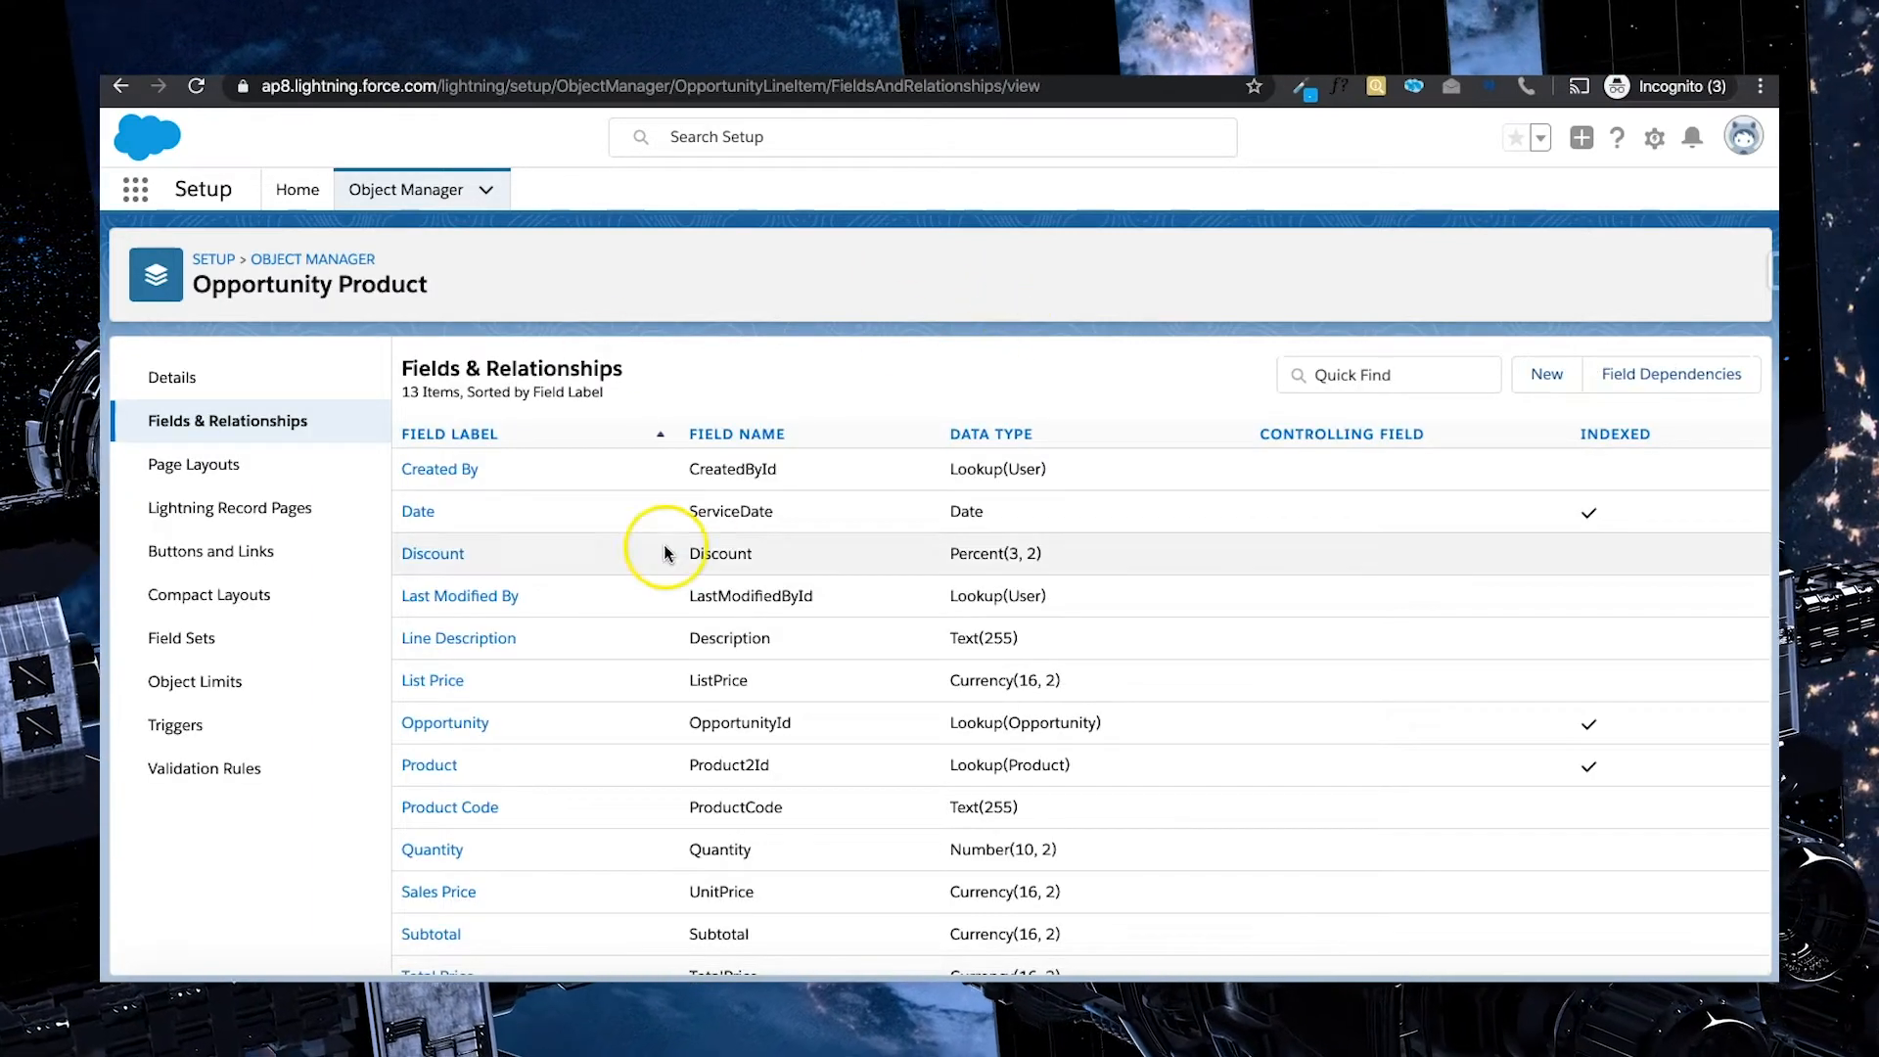
{"action": "scroll", "coordinate": [664, 553], "scroll_direction": "down", "scroll_amount": 1}
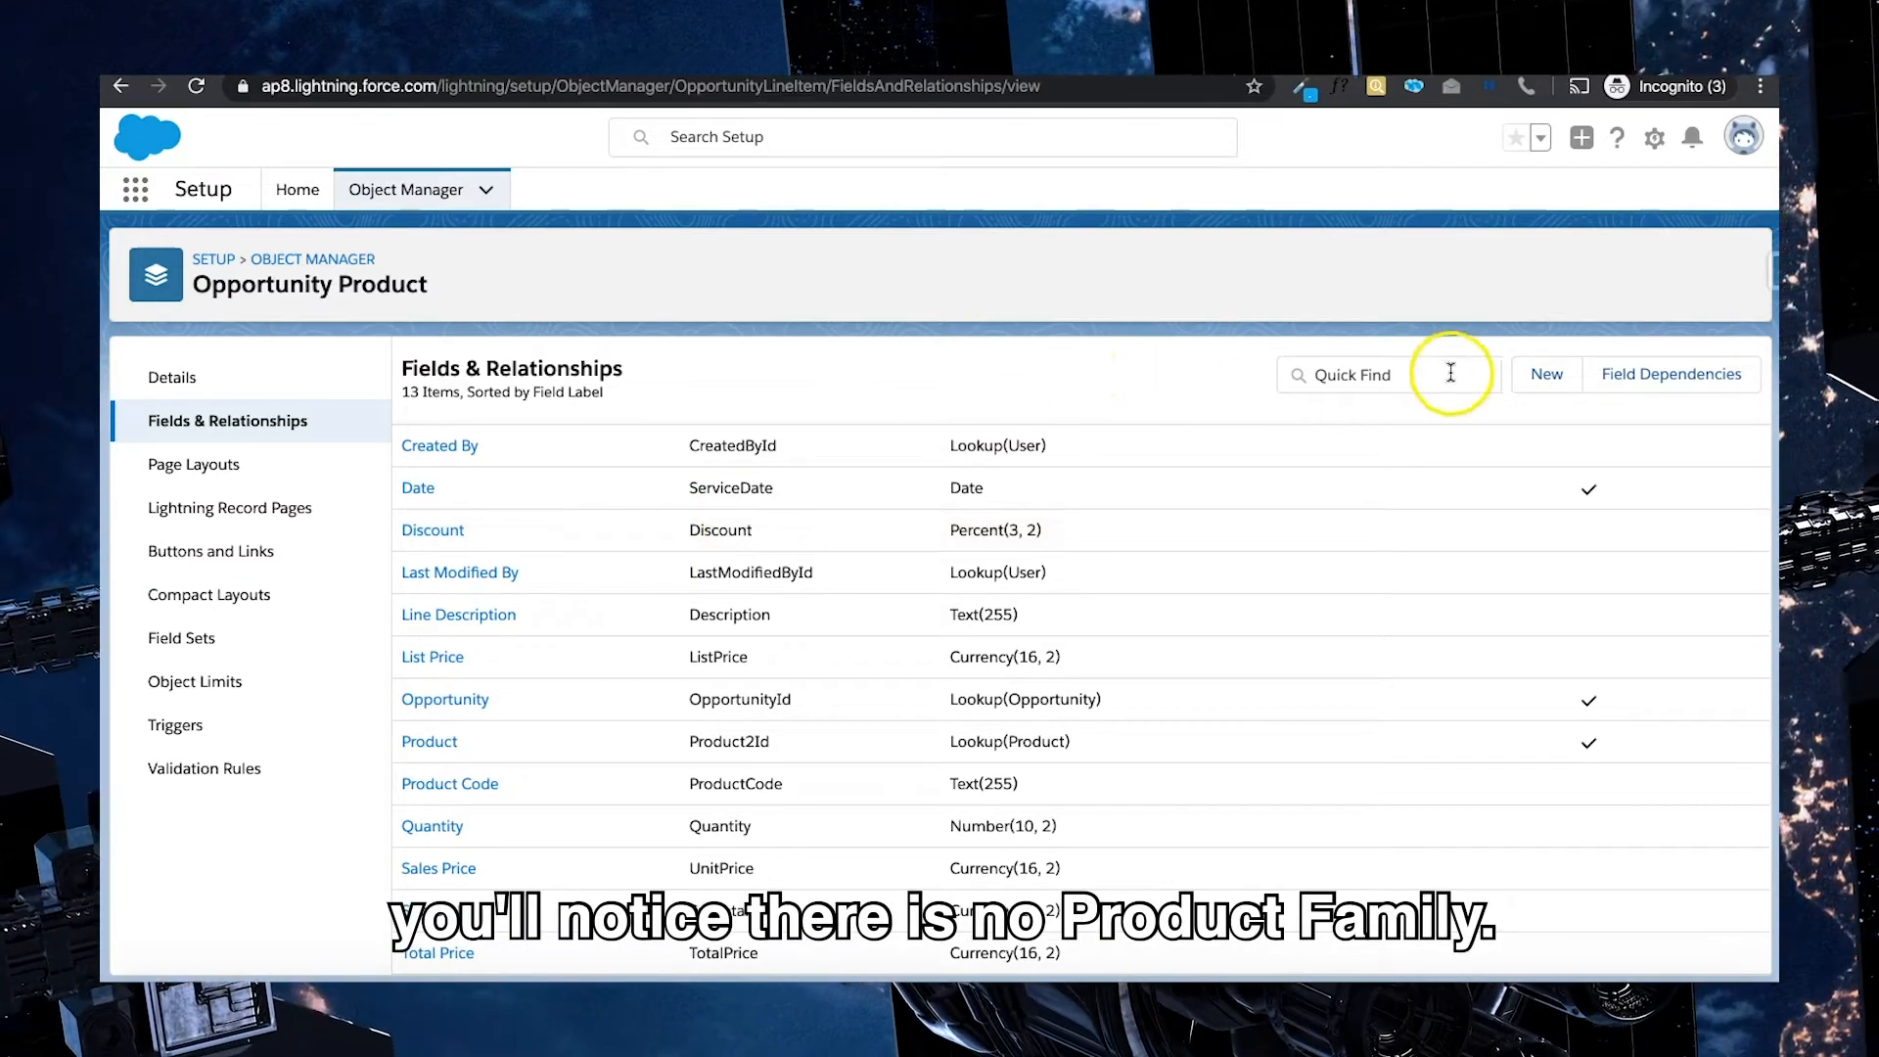
{"action": "left_click", "coordinate": [1548, 378]}
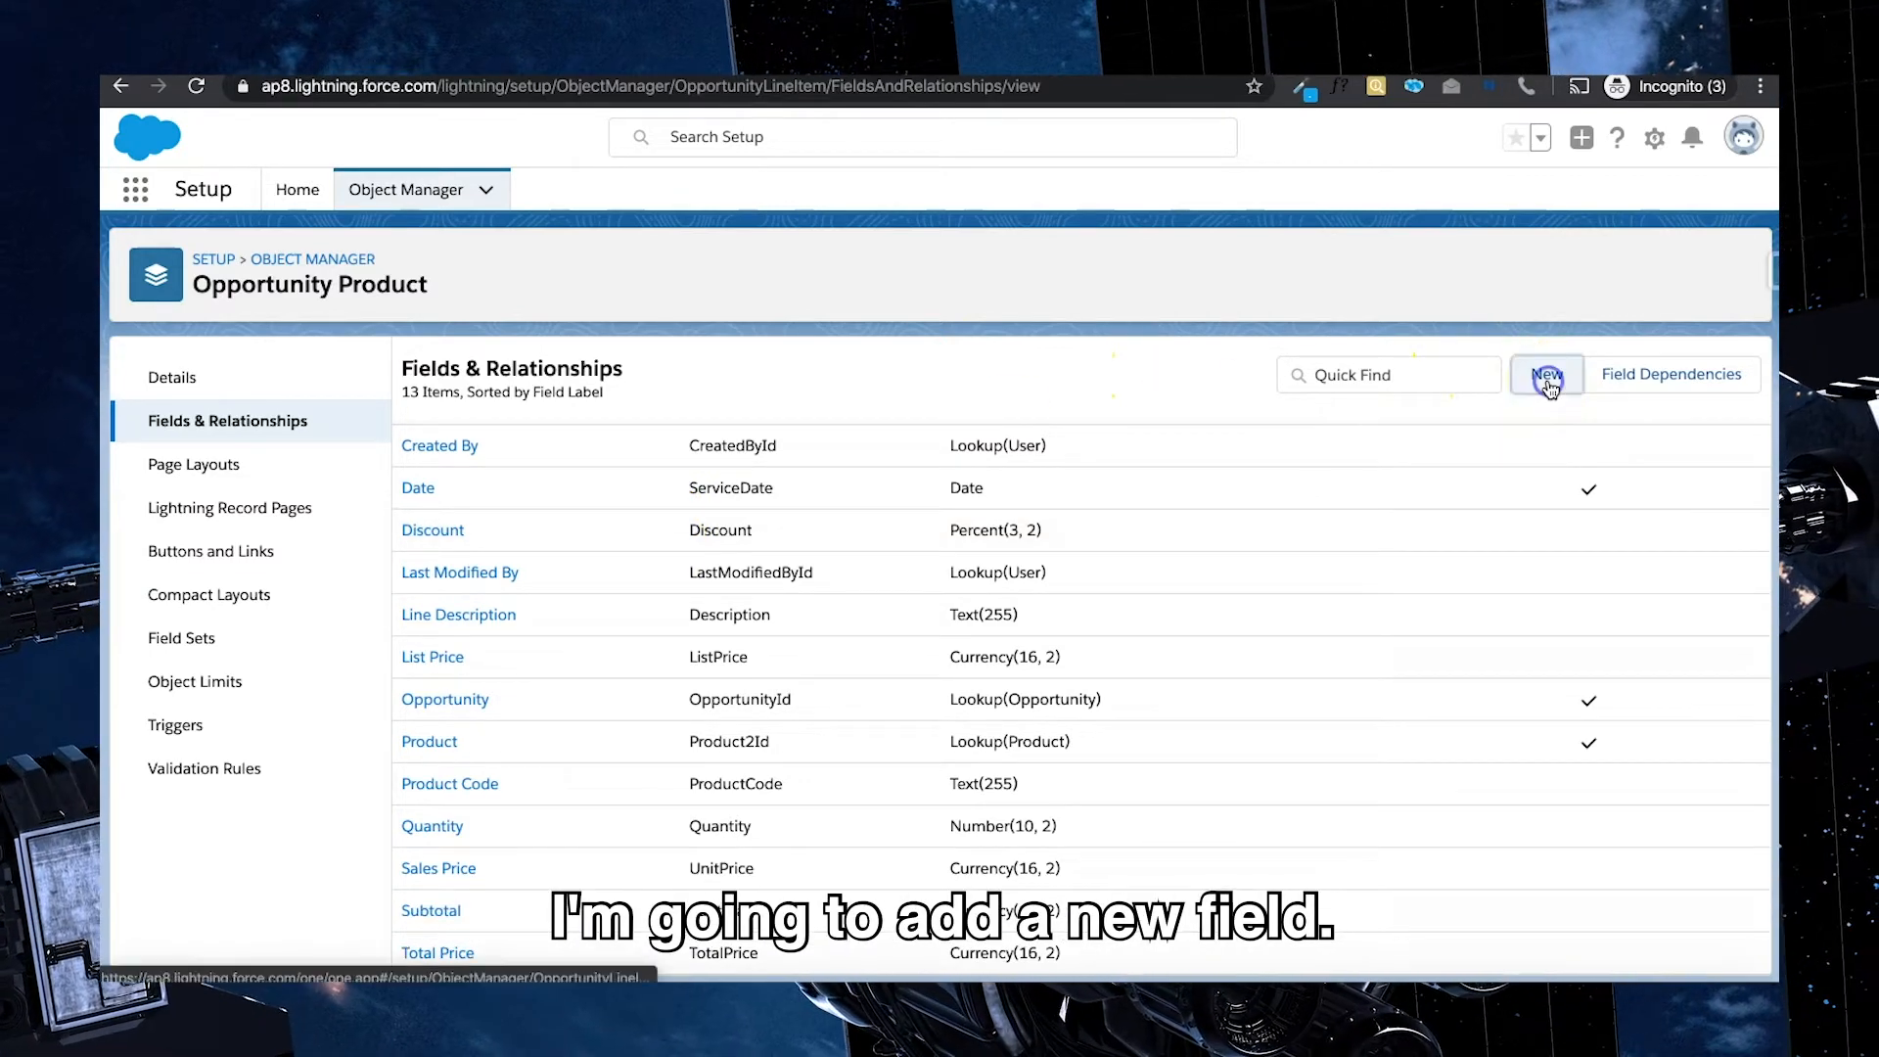
{"action": "scroll", "coordinate": [673, 541], "scroll_direction": "down", "scroll_amount": 2}
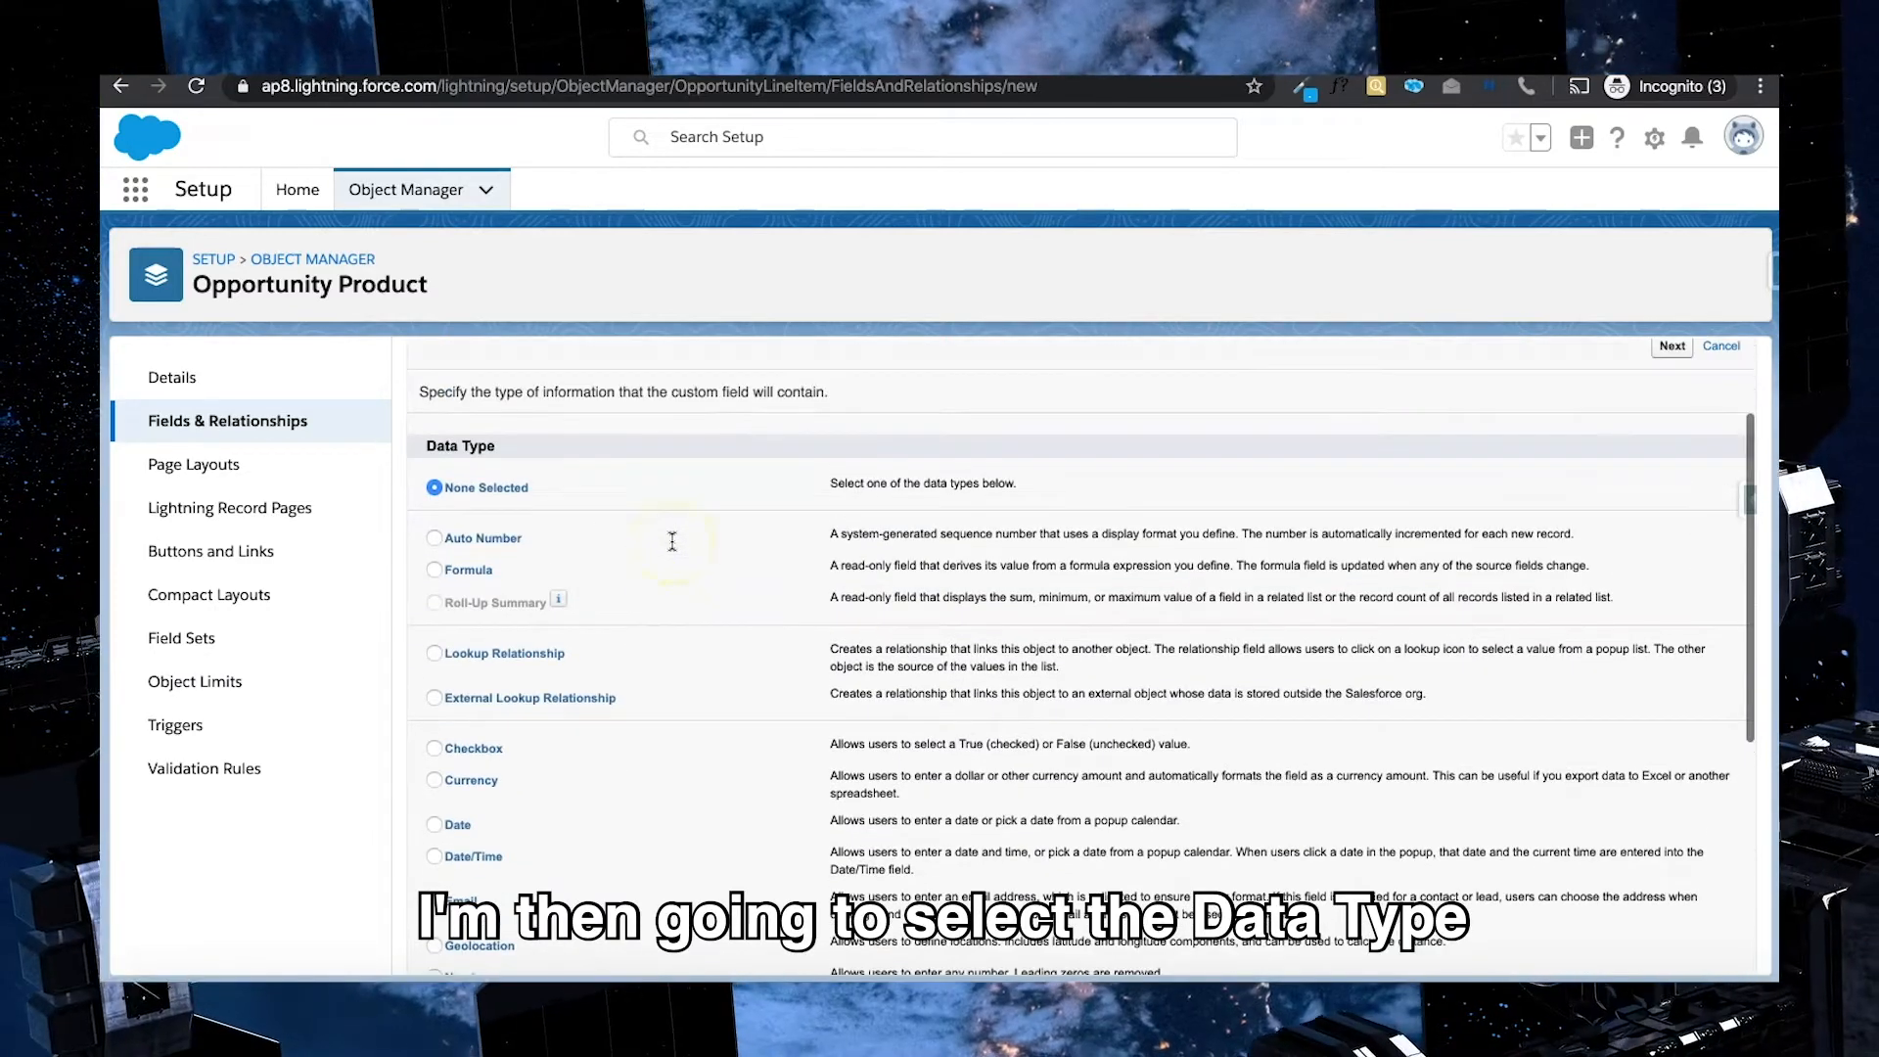
{"action": "left_click", "coordinate": [434, 570]}
{"action": "scroll", "coordinate": [960, 768], "scroll_direction": "up", "scroll_amount": 2}
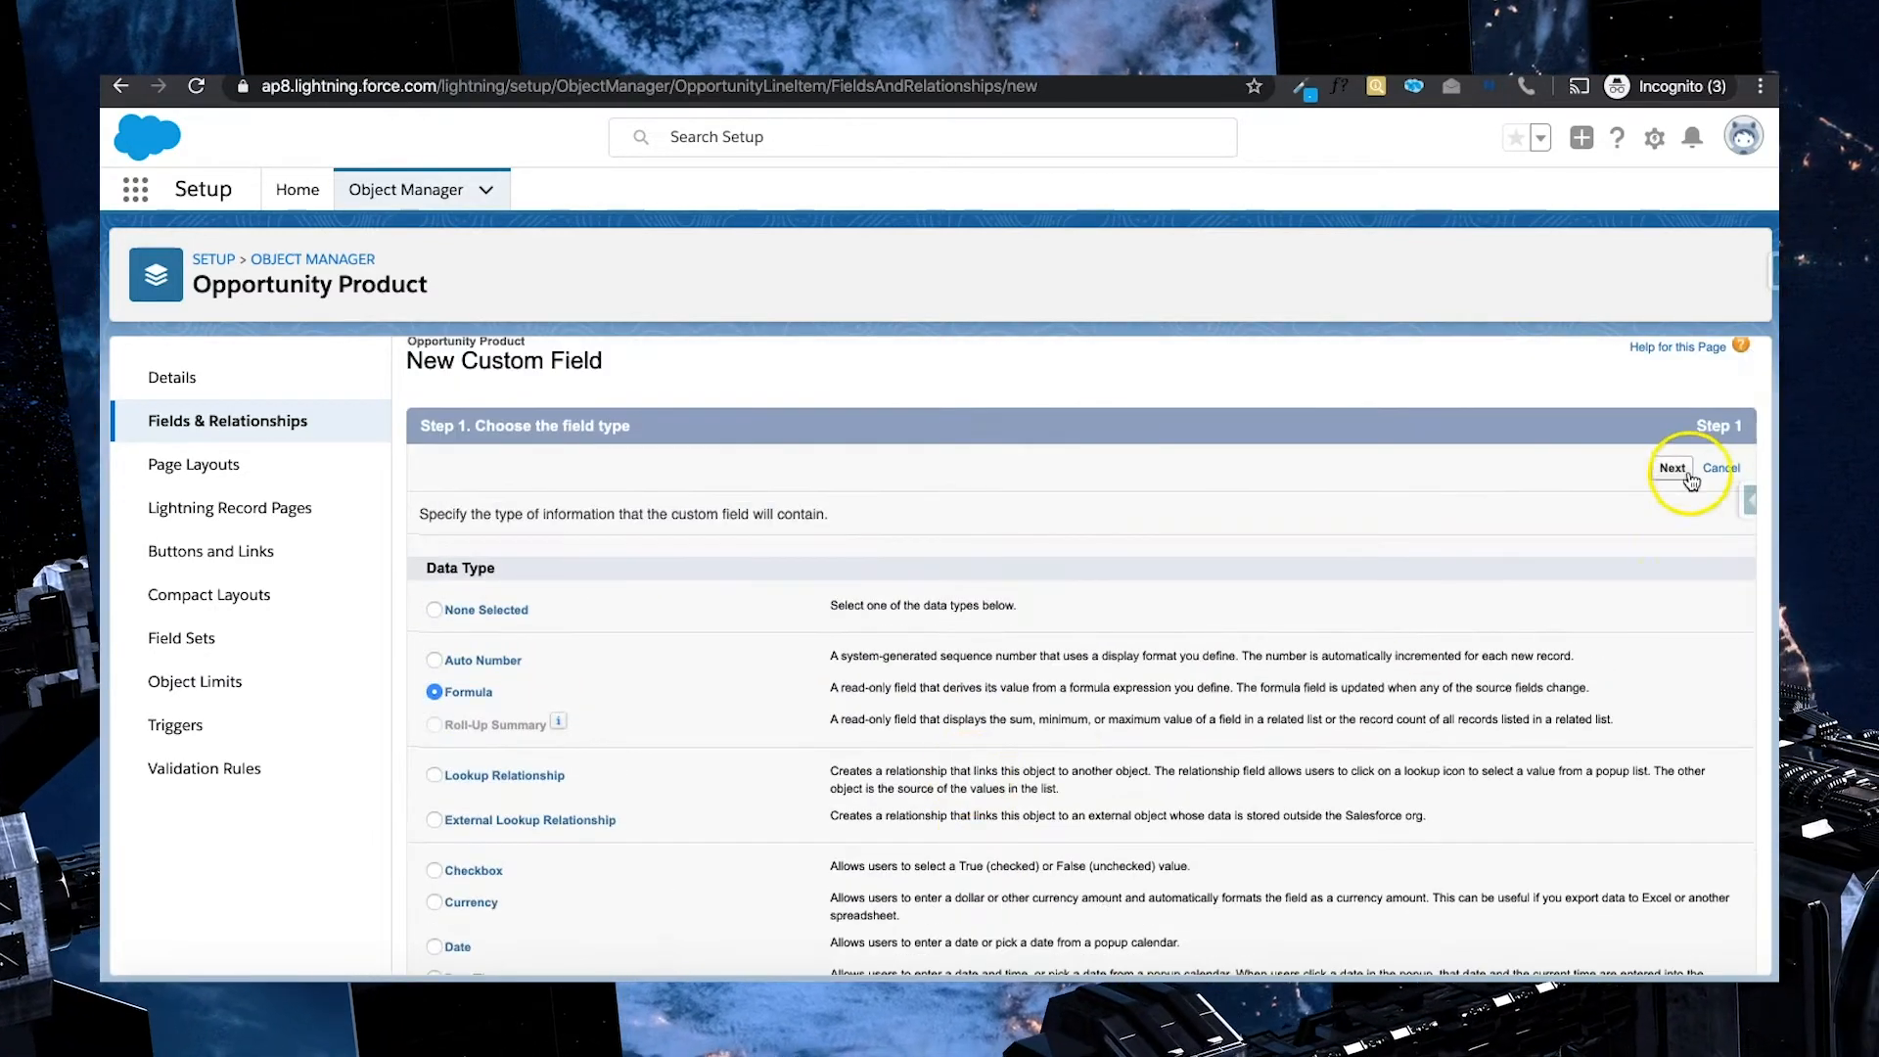
{"action": "left_click", "coordinate": [1673, 468]}
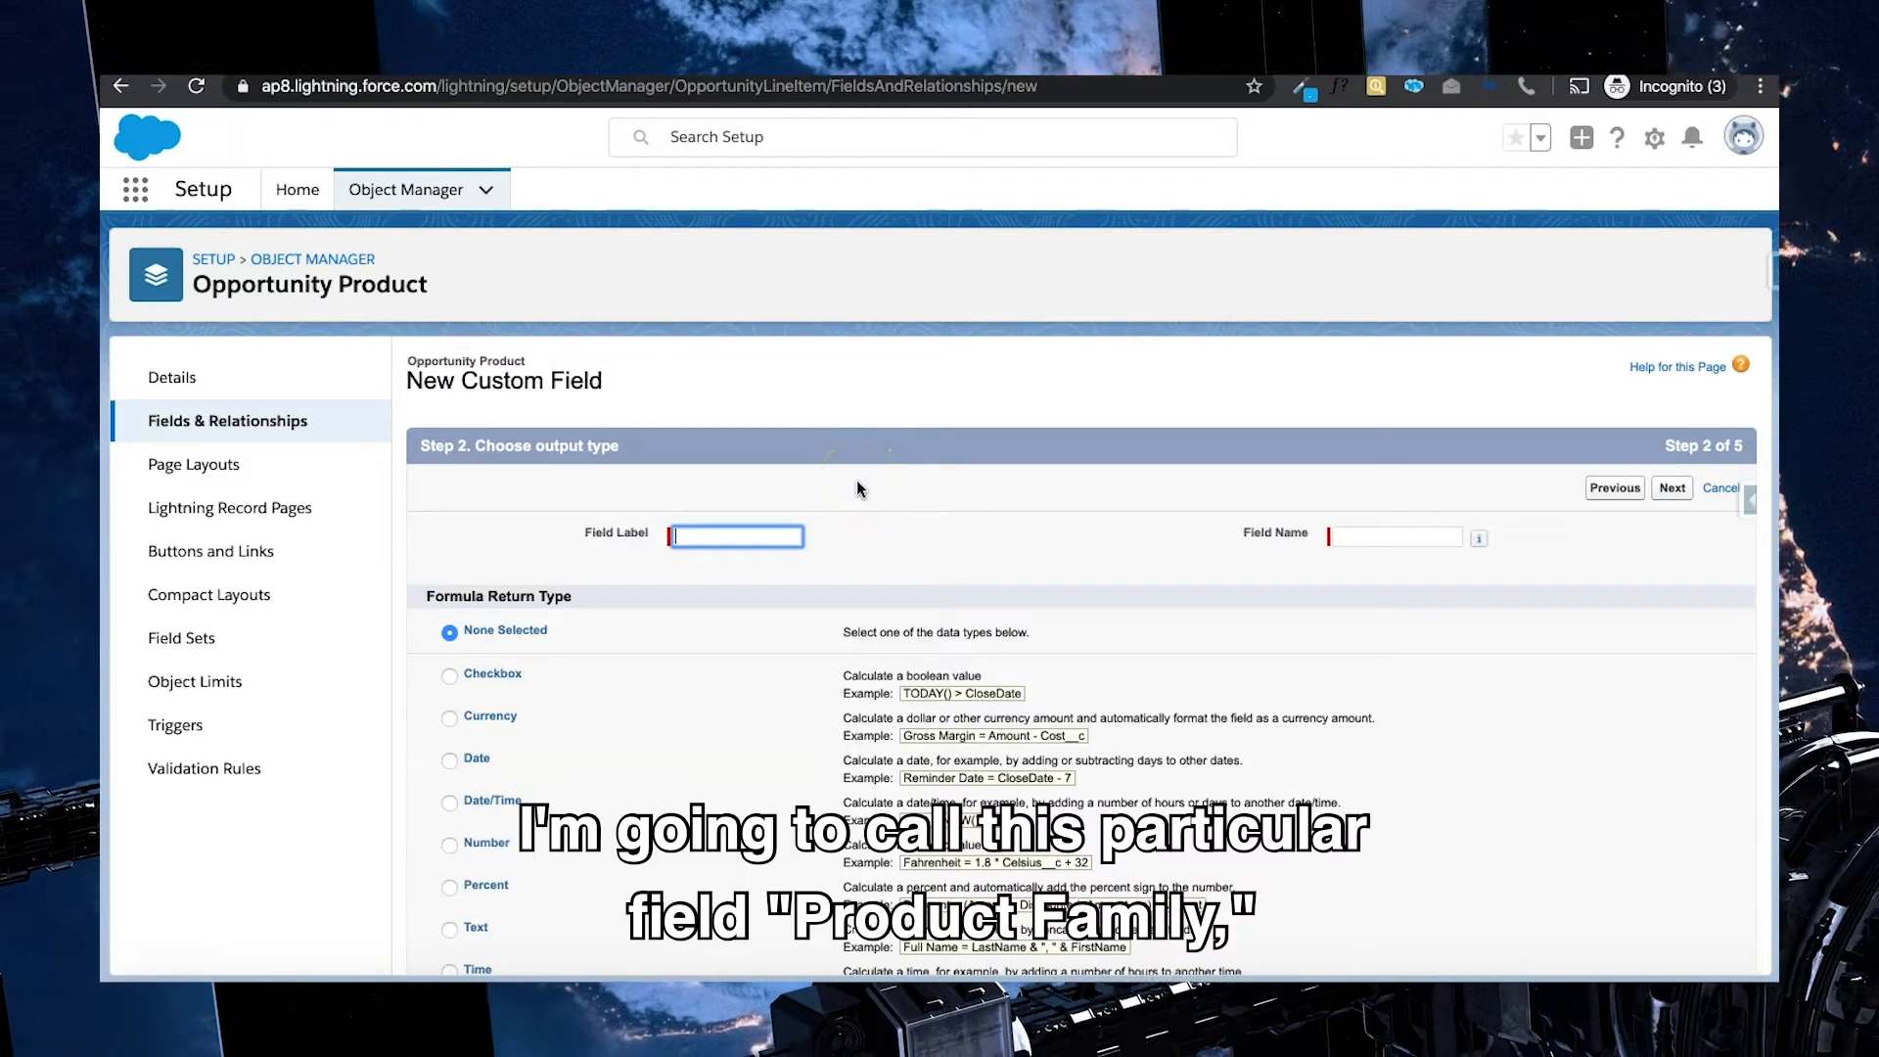
Label the field Product Family, choose Text as its formula return type and continue to the formula entry
{"action": "type", "text": "Product"}
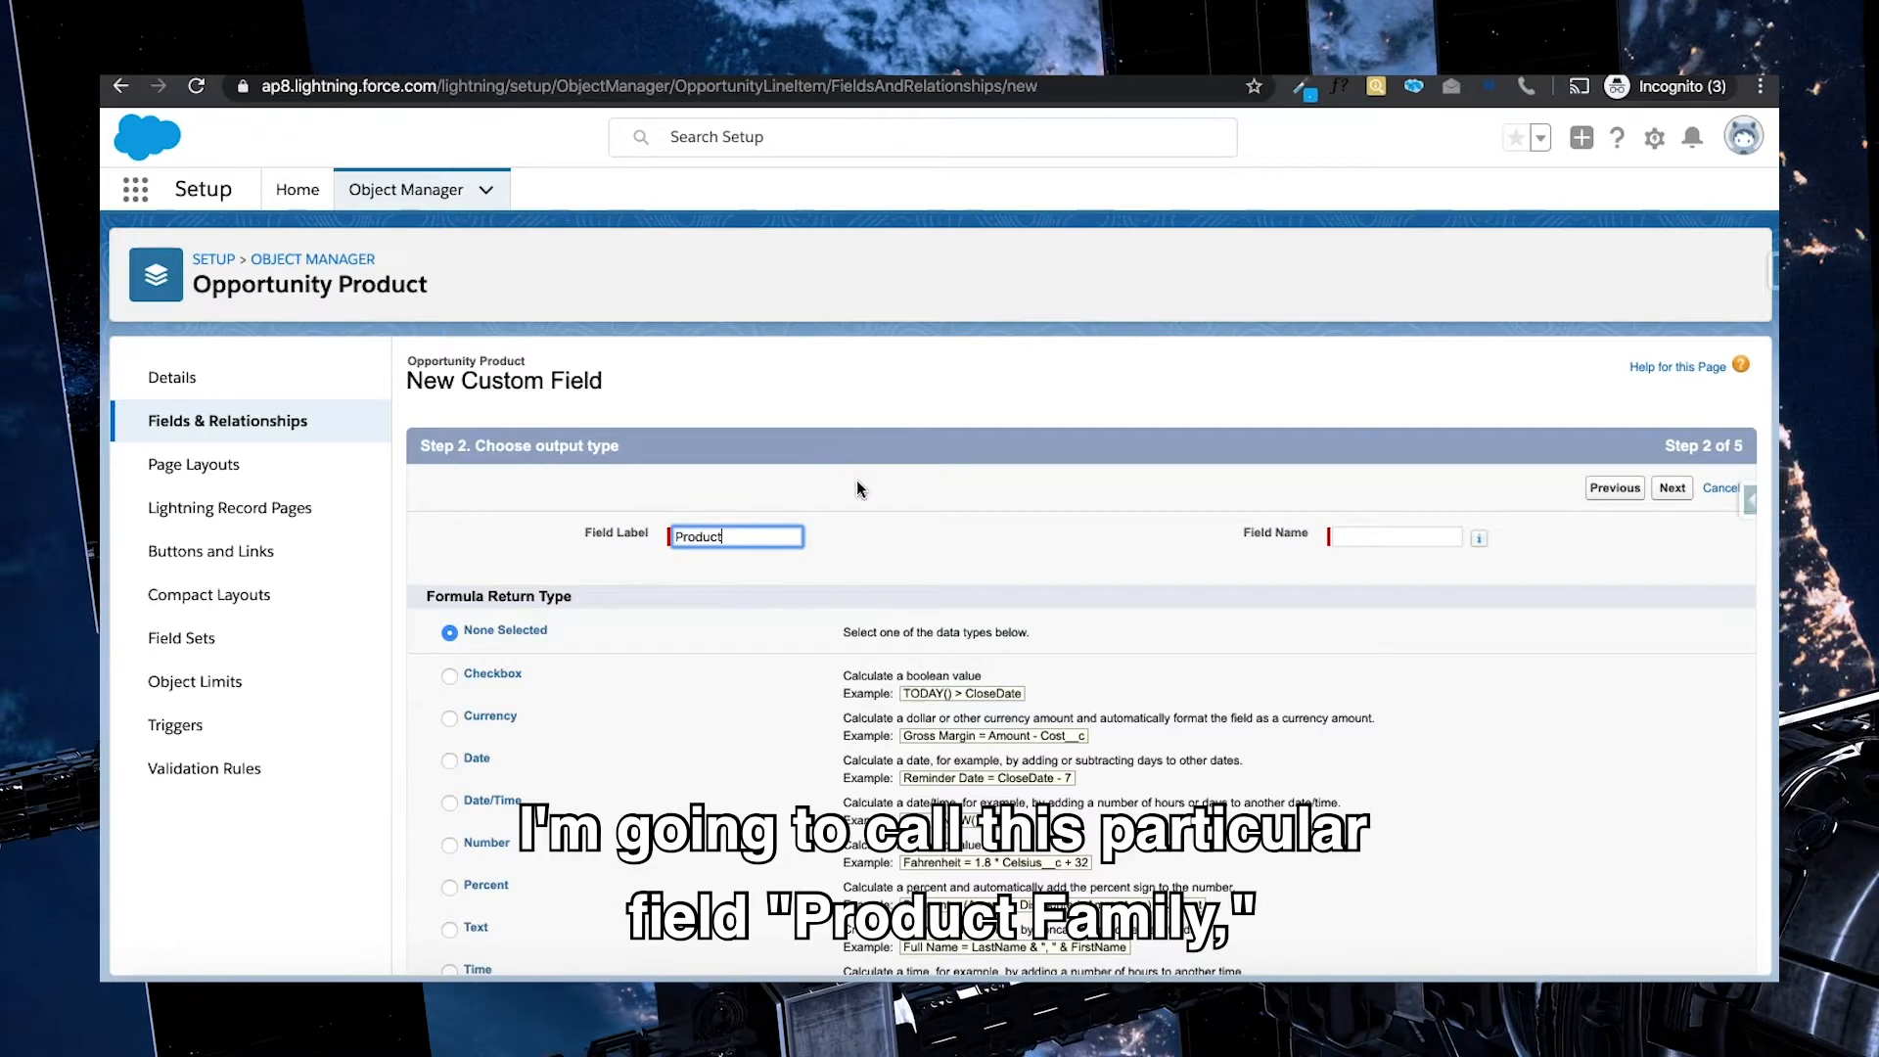
{"action": "type", "text": " Family"}
{"action": "left_click", "coordinate": [1131, 518]}
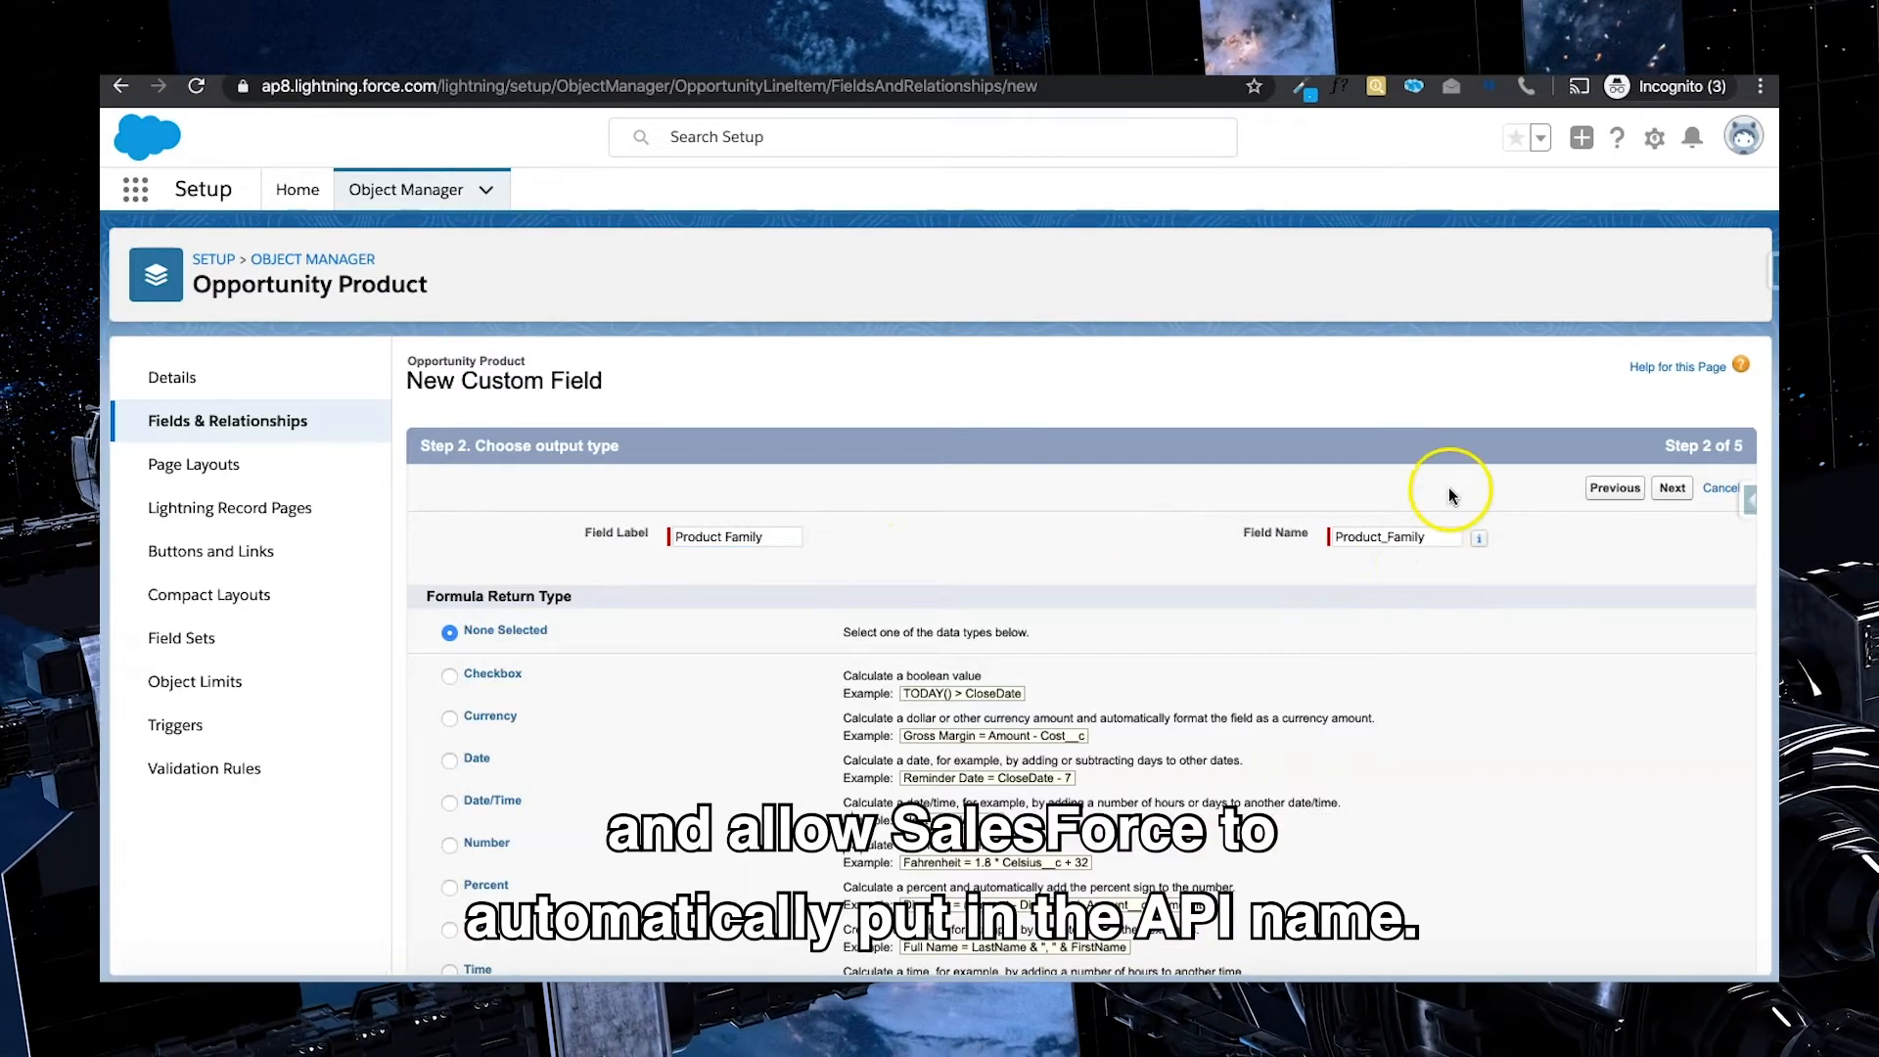
{"action": "scroll", "coordinate": [651, 715], "scroll_direction": "down", "scroll_amount": 1}
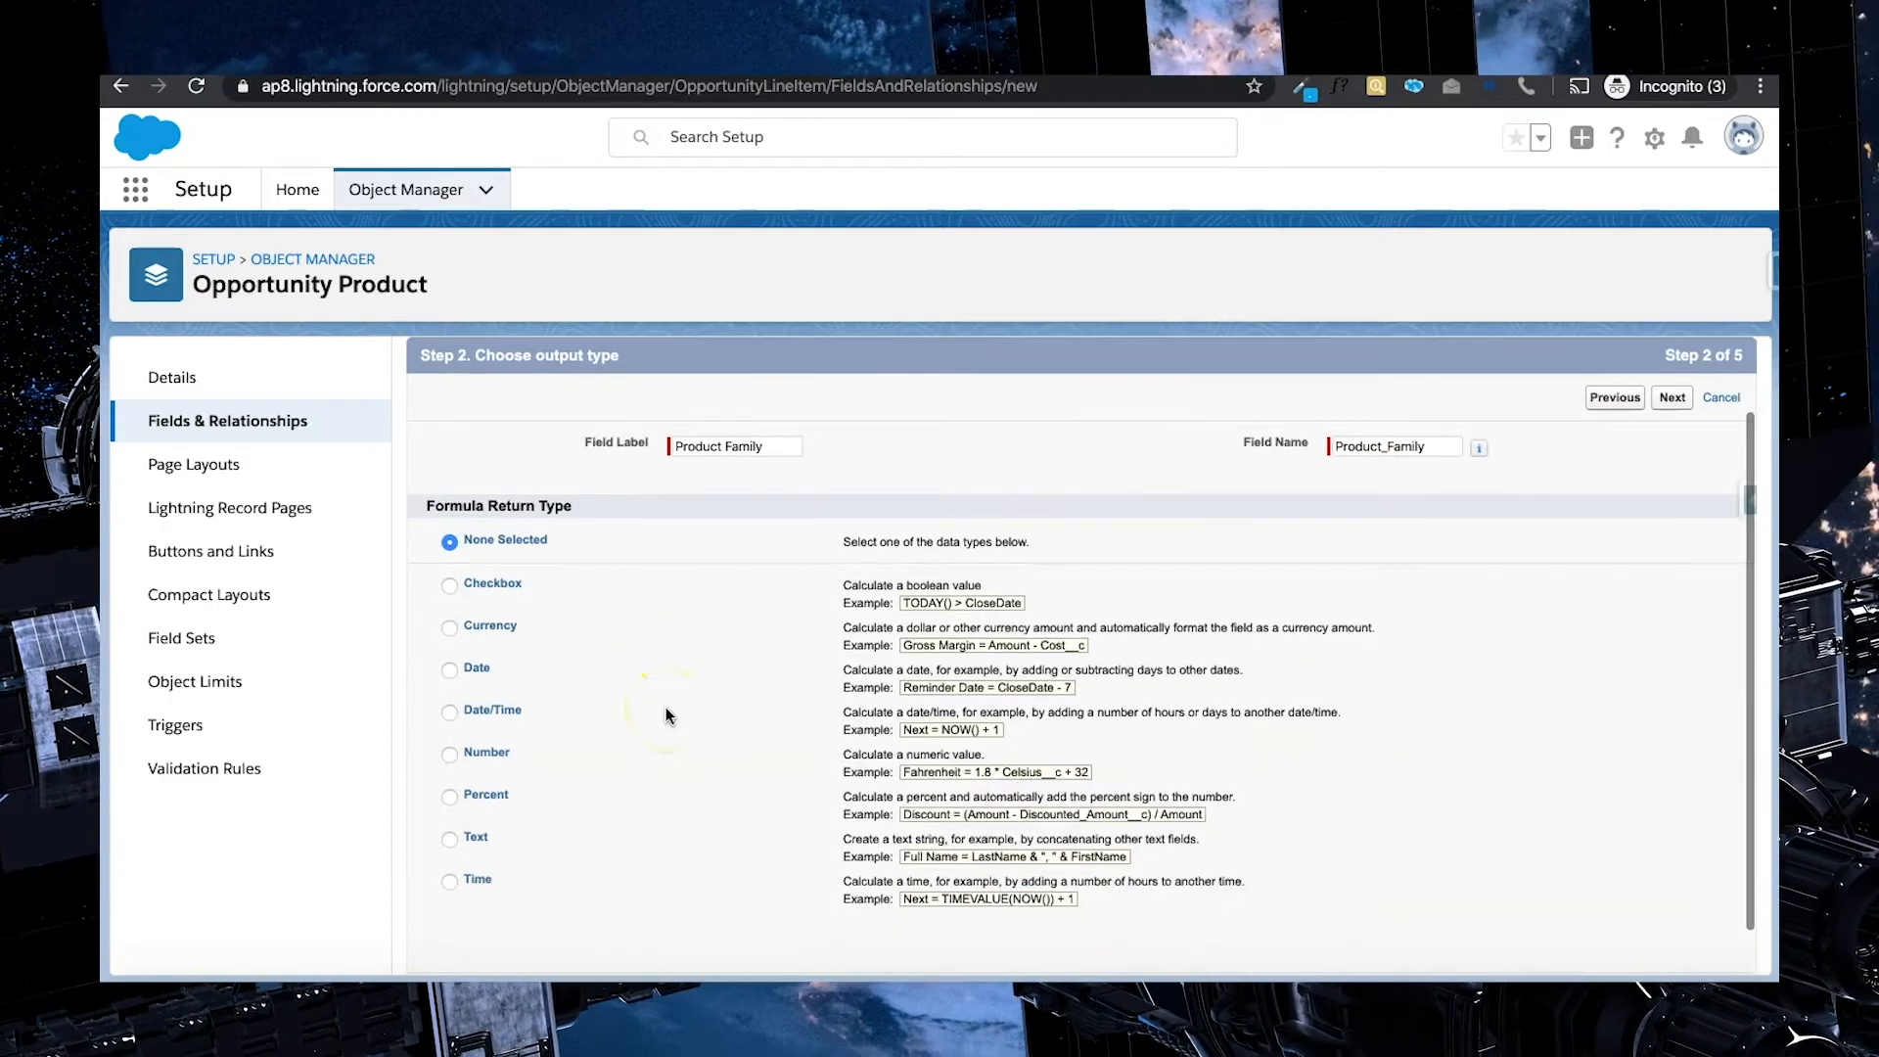
{"action": "left_click", "coordinate": [450, 841]}
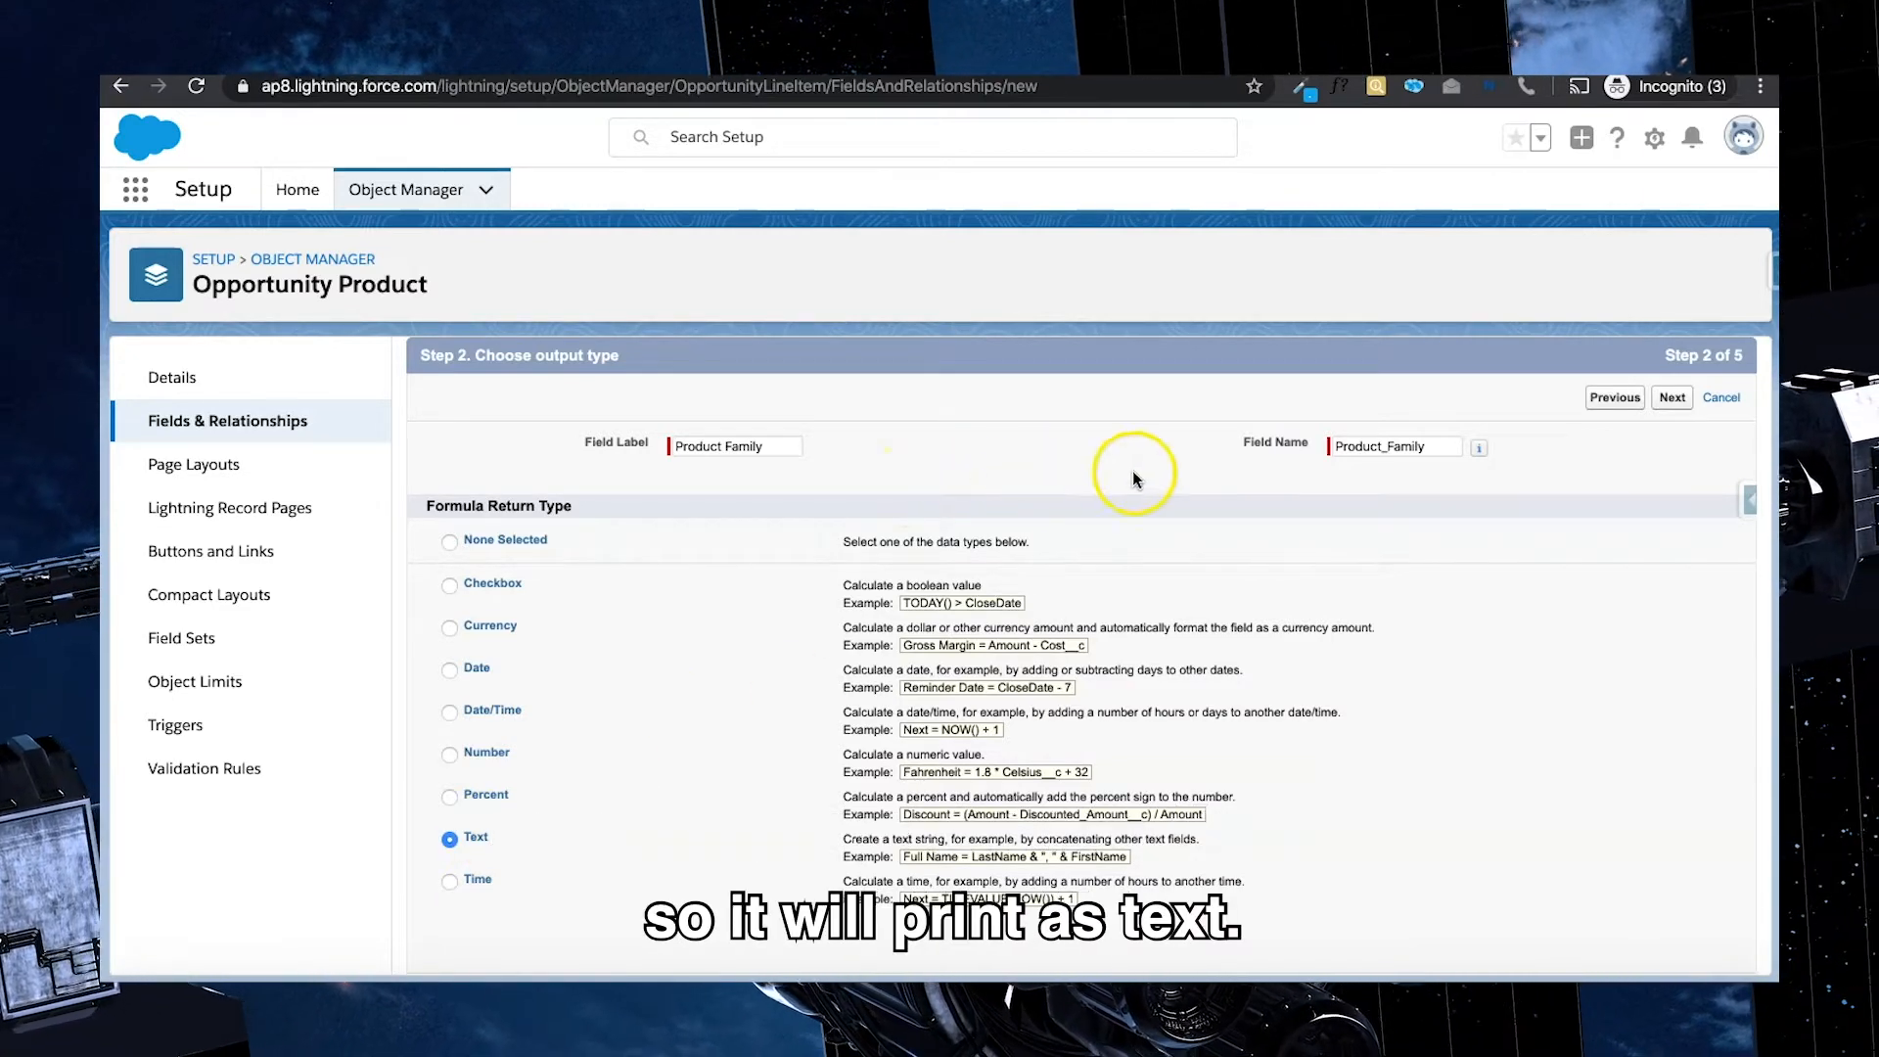
{"action": "left_click", "coordinate": [1678, 431]}
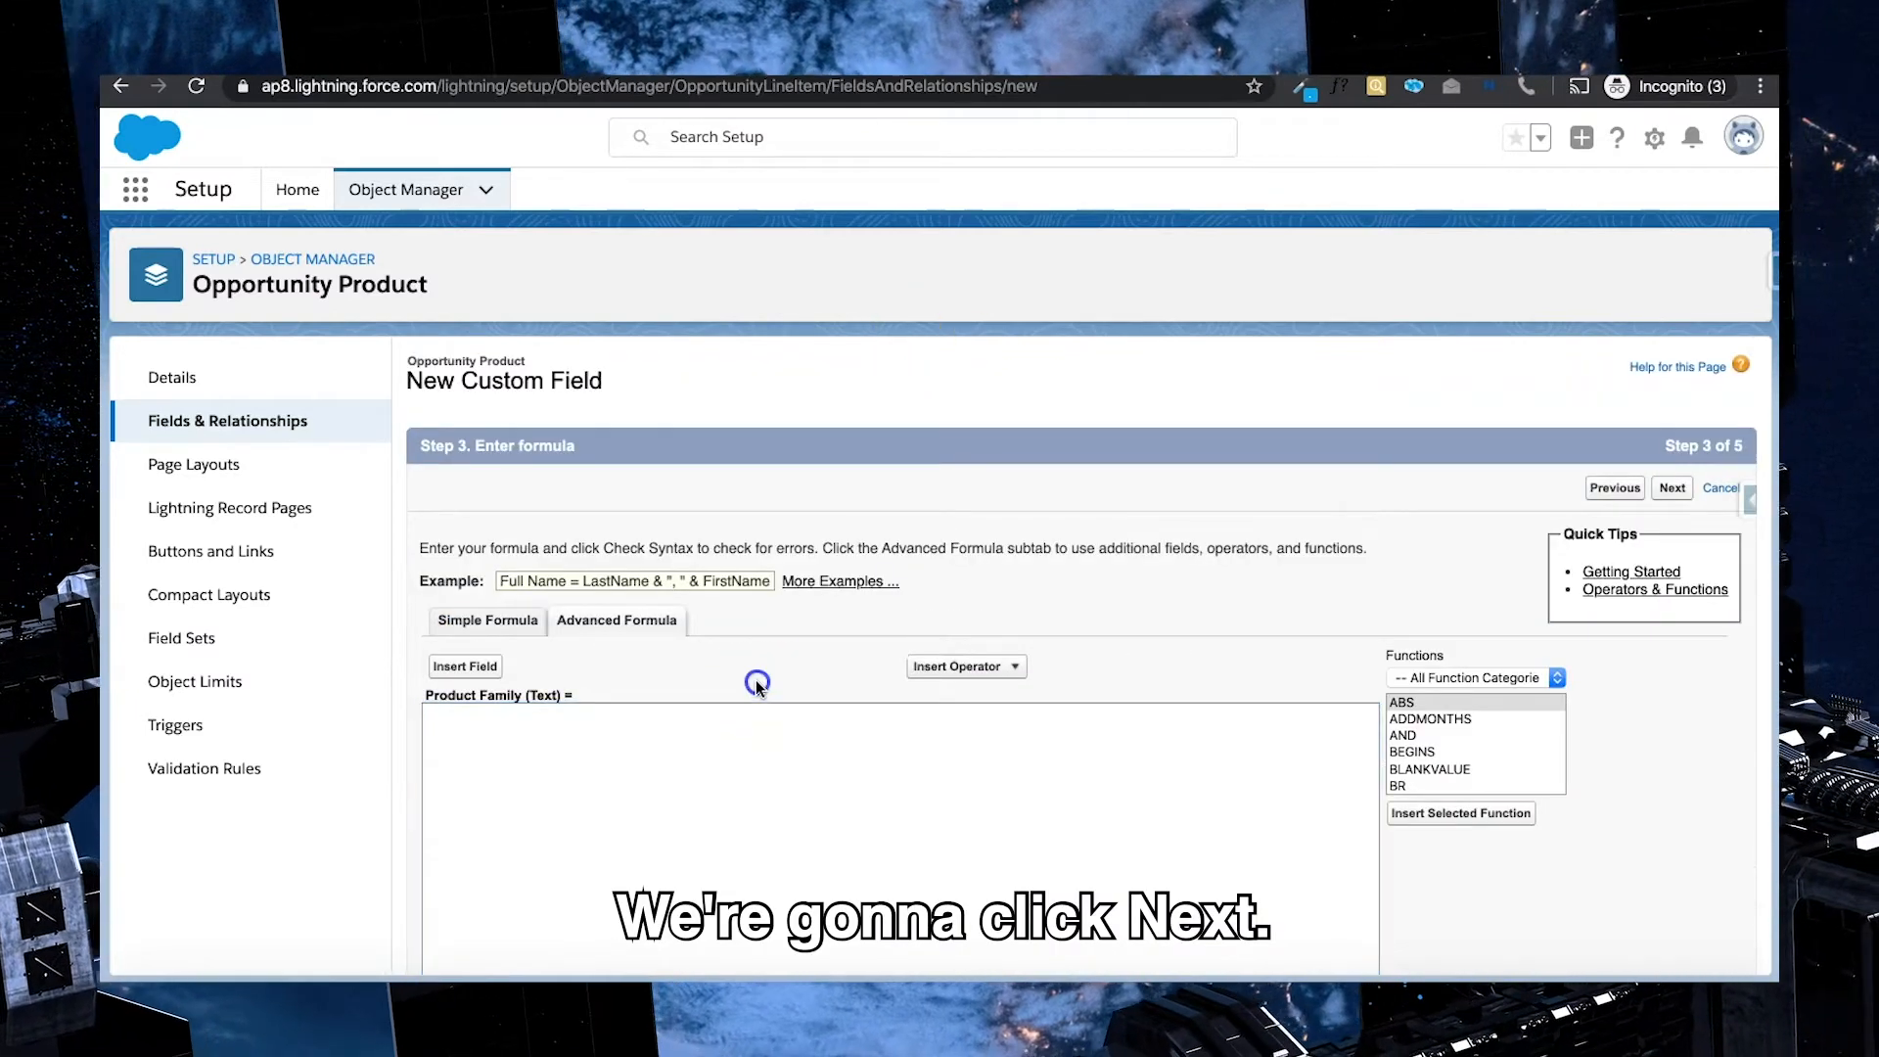
Switch to the Advanced Formula editor and place the cursor in the empty Product Family formula
{"action": "scroll", "coordinate": [755, 682], "scroll_direction": "down", "scroll_amount": 1}
{"action": "left_click", "coordinate": [671, 656]}
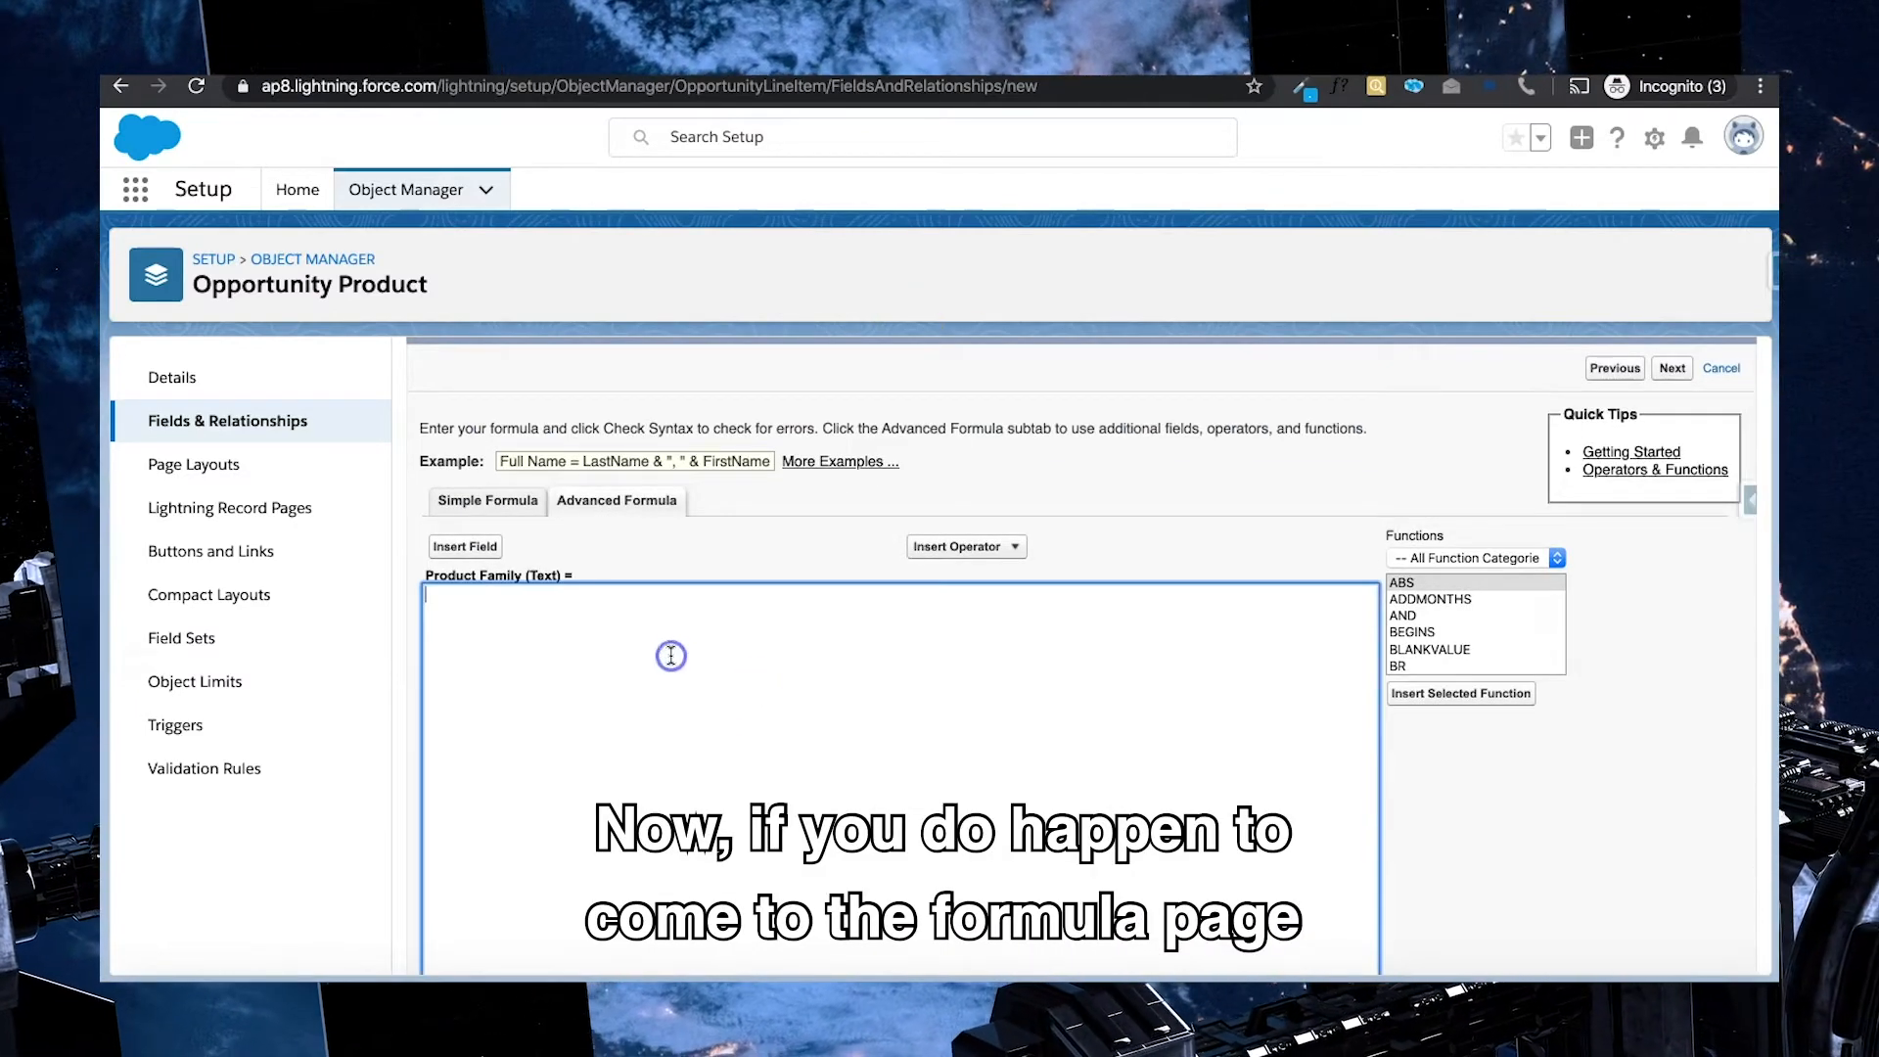
{"action": "scroll", "coordinate": [671, 650], "scroll_direction": "up", "scroll_amount": 1}
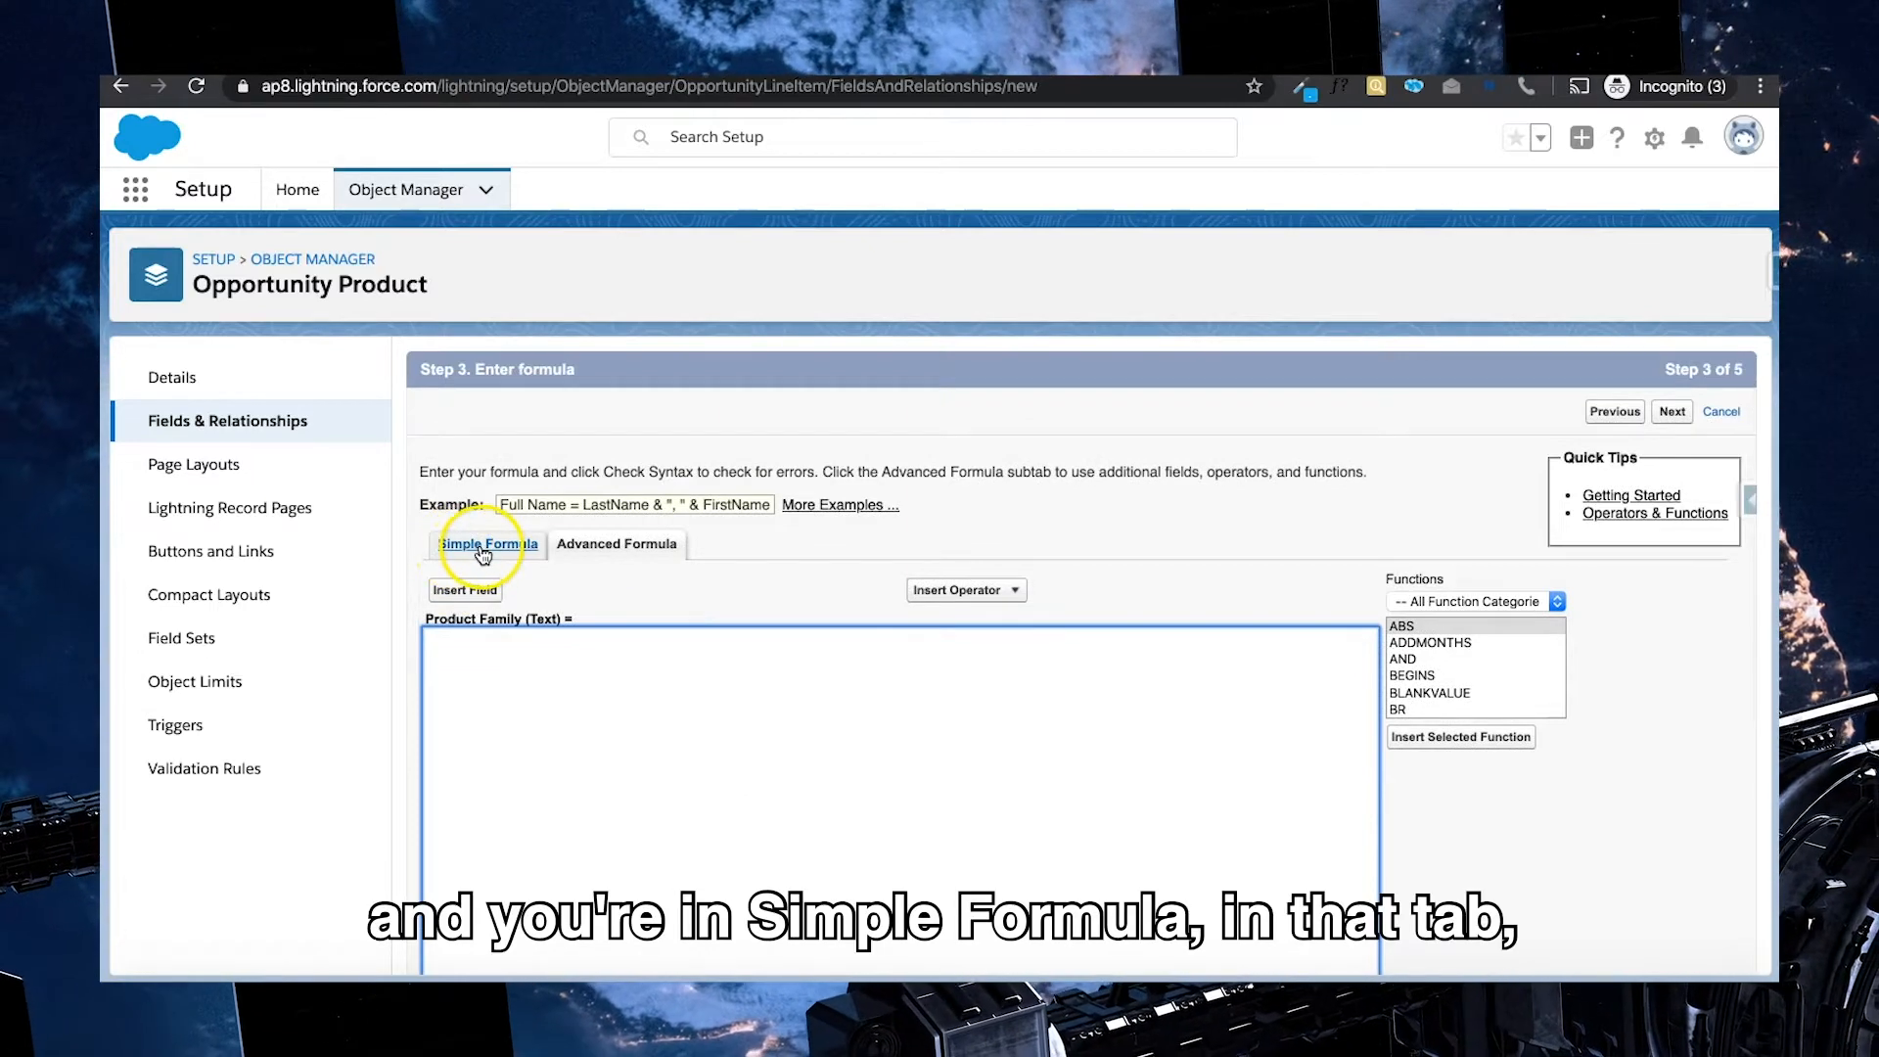
{"action": "left_click", "coordinate": [641, 554]}
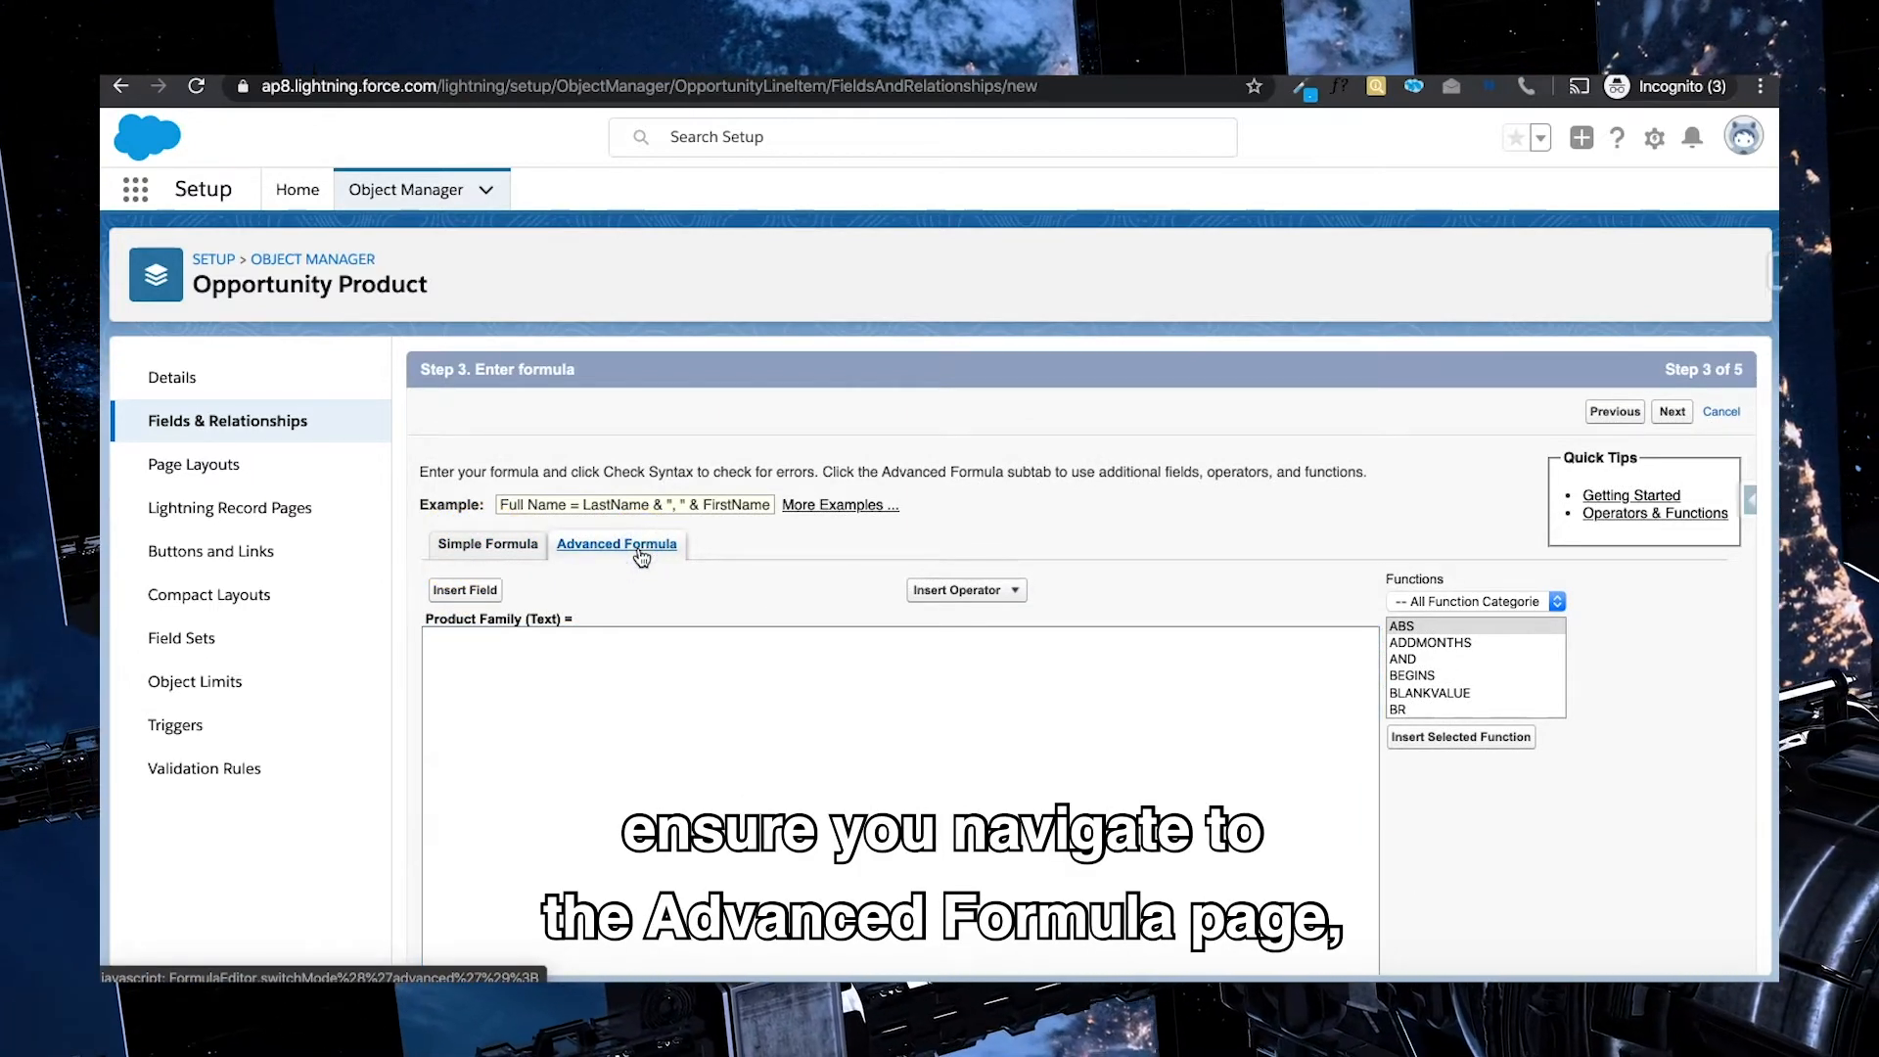
{"action": "left_click", "coordinate": [616, 675]}
{"action": "left_click", "coordinate": [607, 640]}
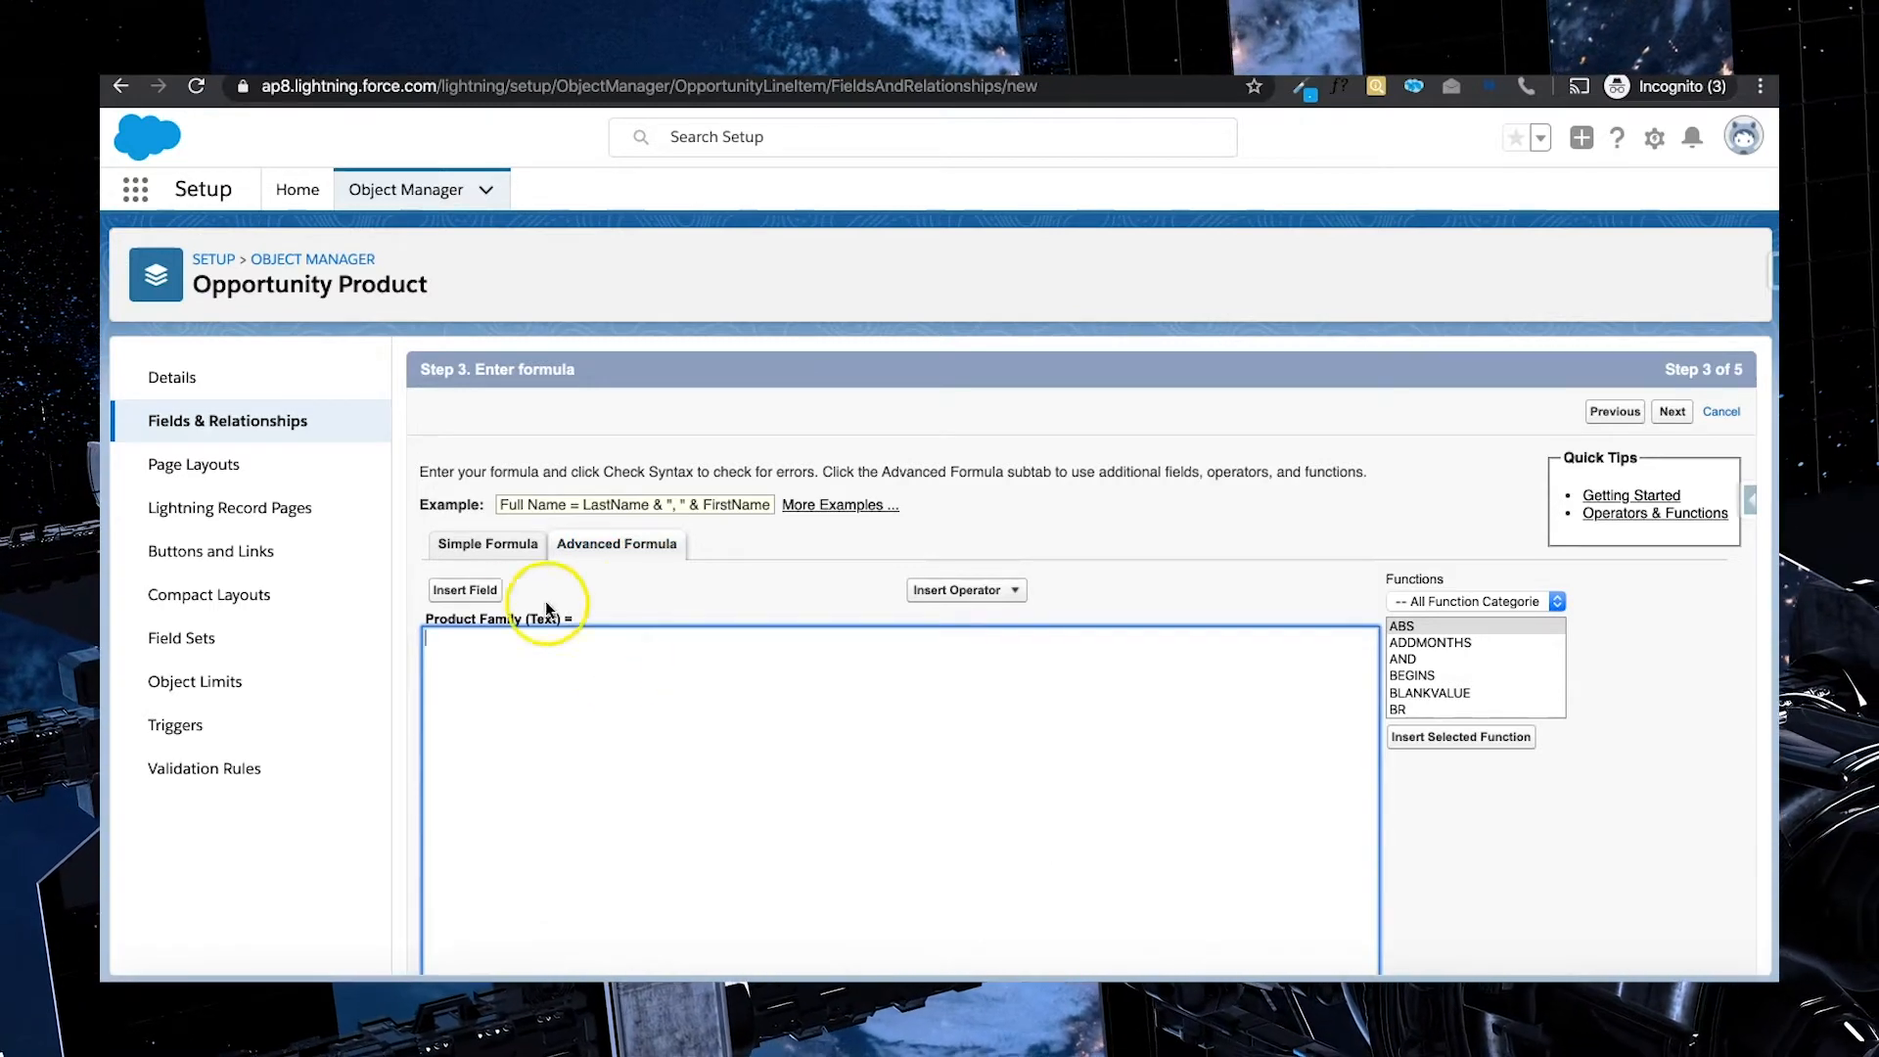
Start inserting a field and look through the Opportunity Product fields for a relationship leading to the product
{"action": "left_click", "coordinate": [468, 593]}
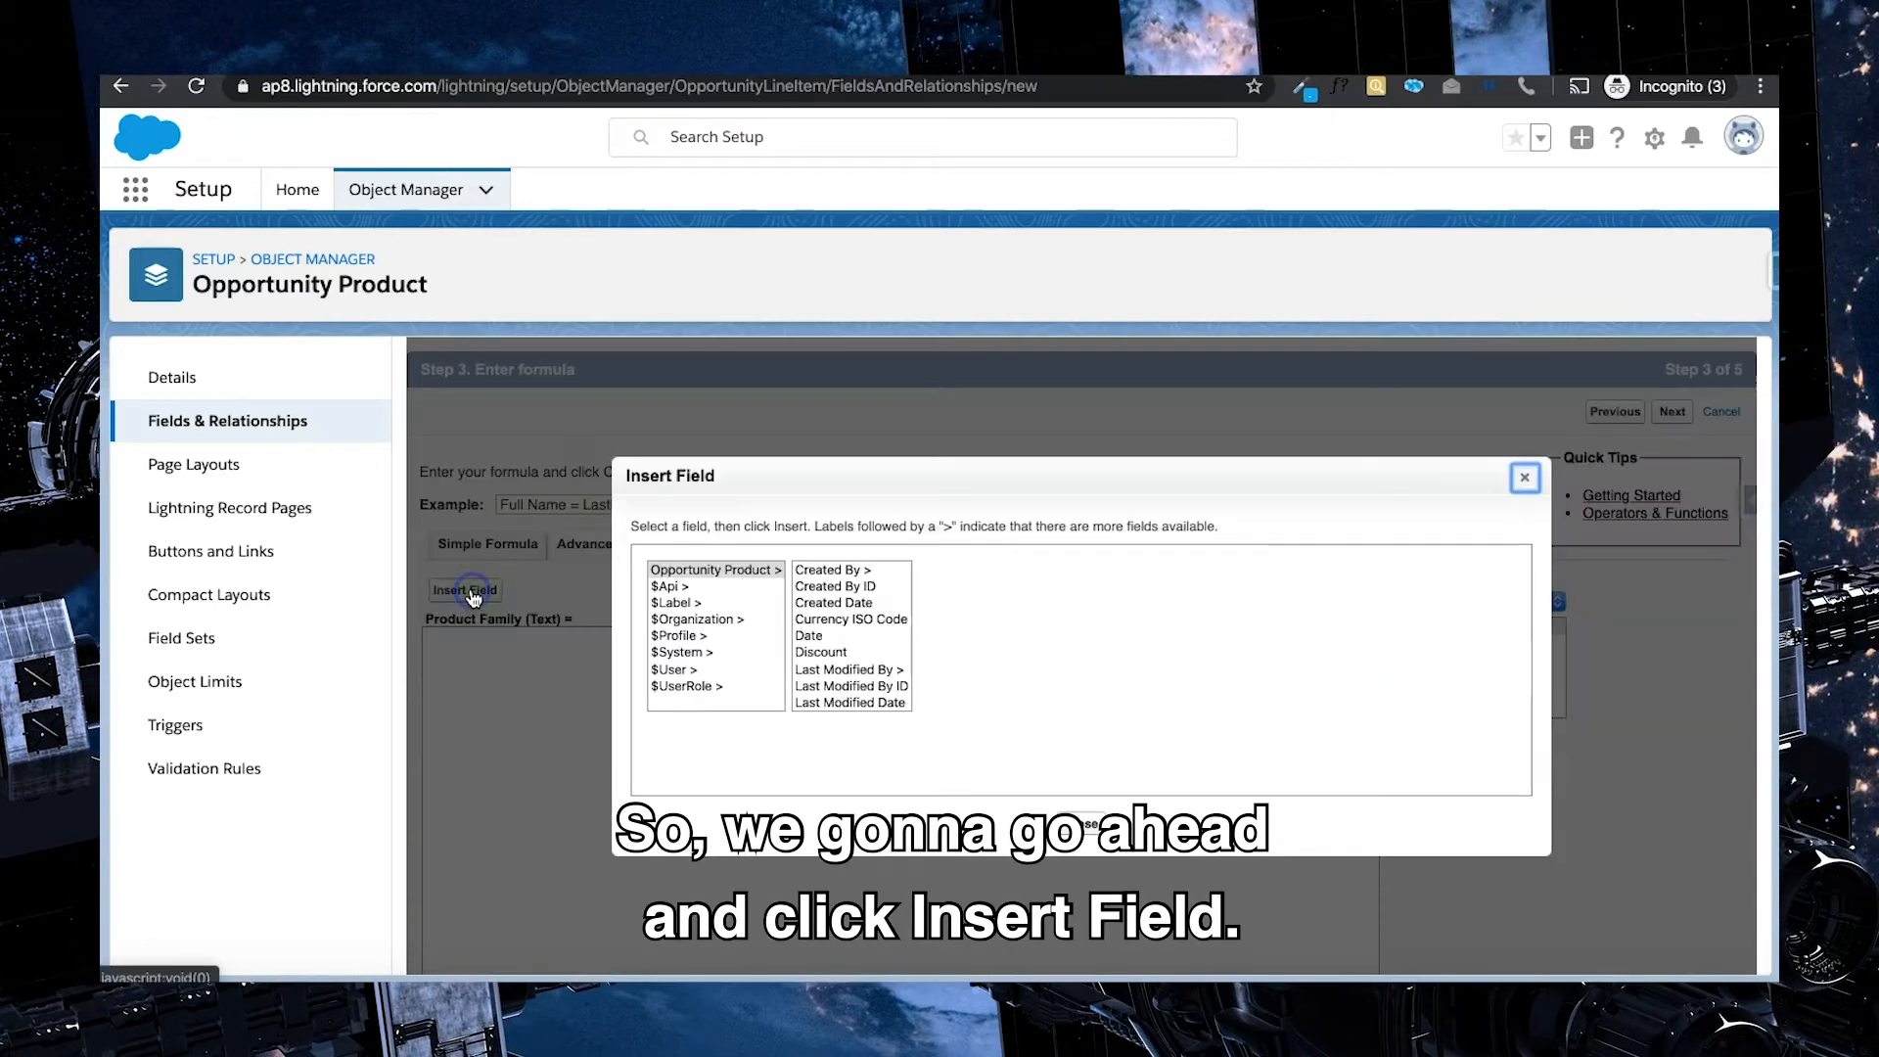
{"action": "left_click", "coordinate": [853, 478]}
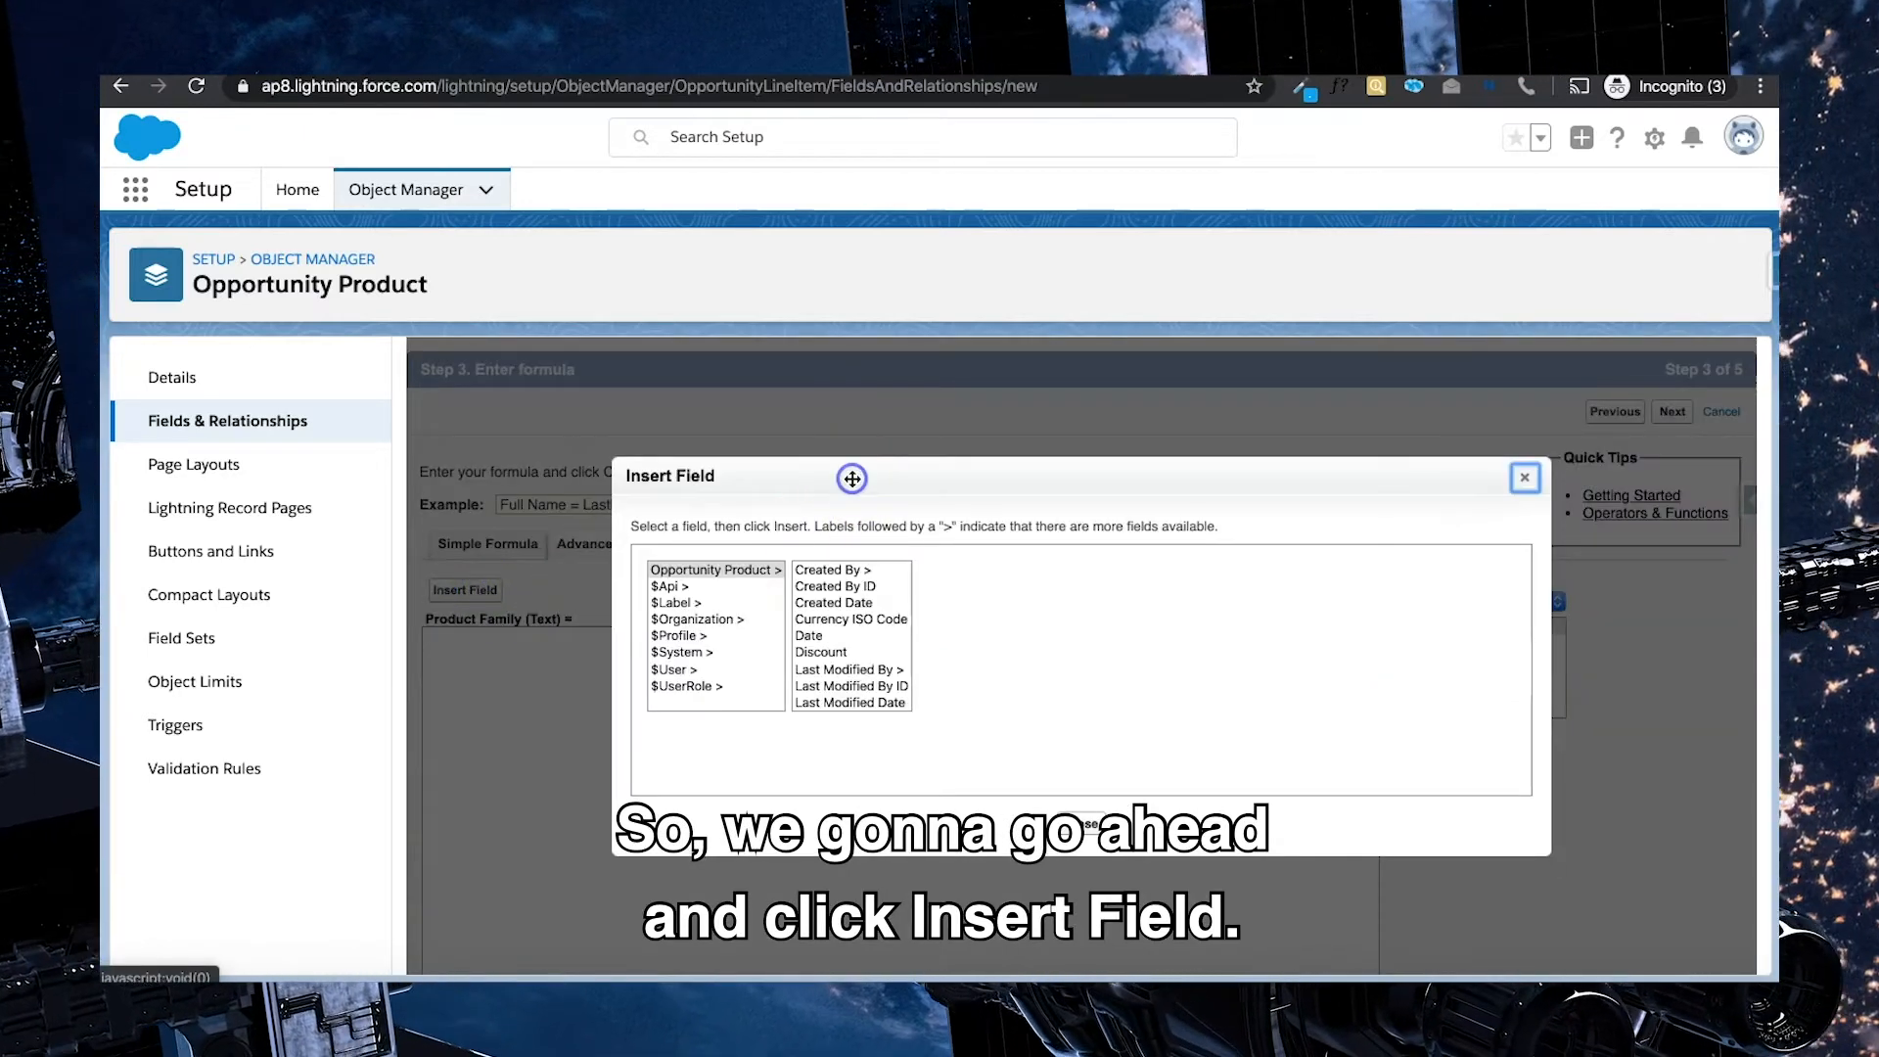
{"action": "scroll", "coordinate": [842, 612], "scroll_direction": "down", "scroll_amount": 1}
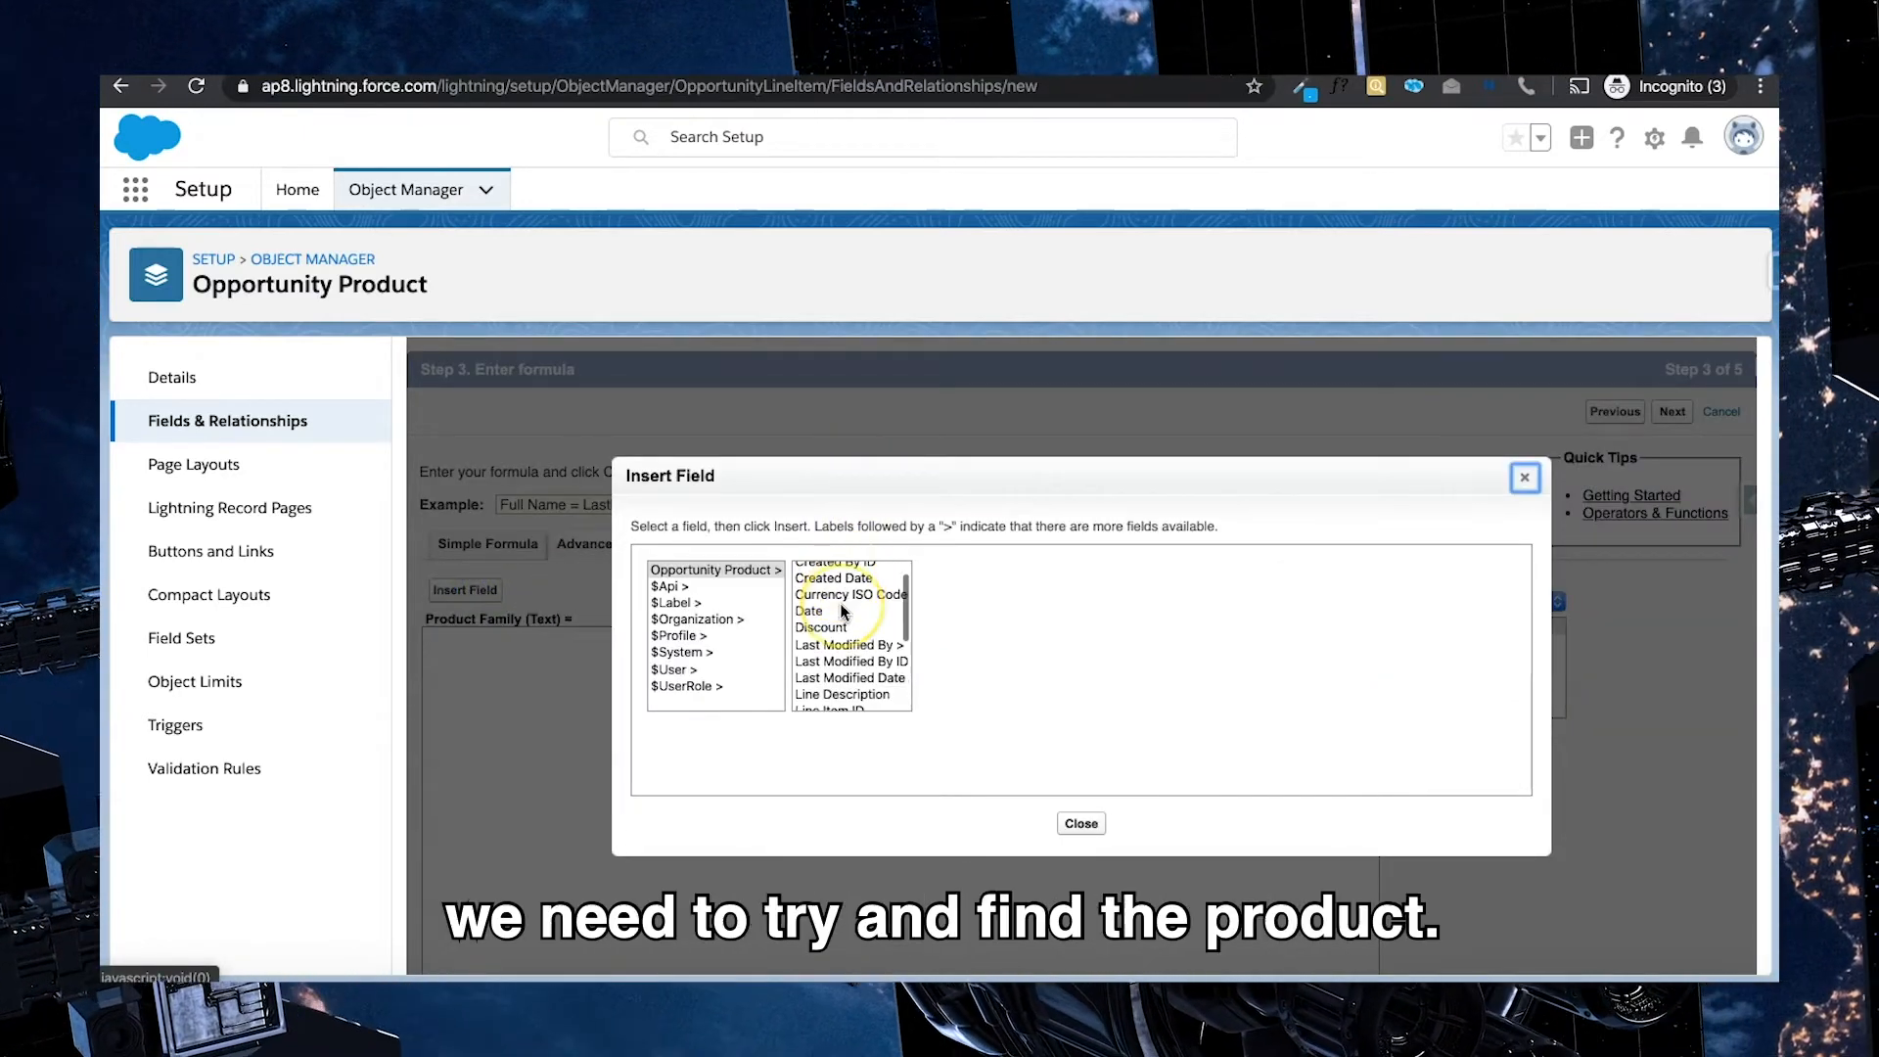
{"action": "scroll", "coordinate": [842, 612], "scroll_direction": "down", "scroll_amount": 3}
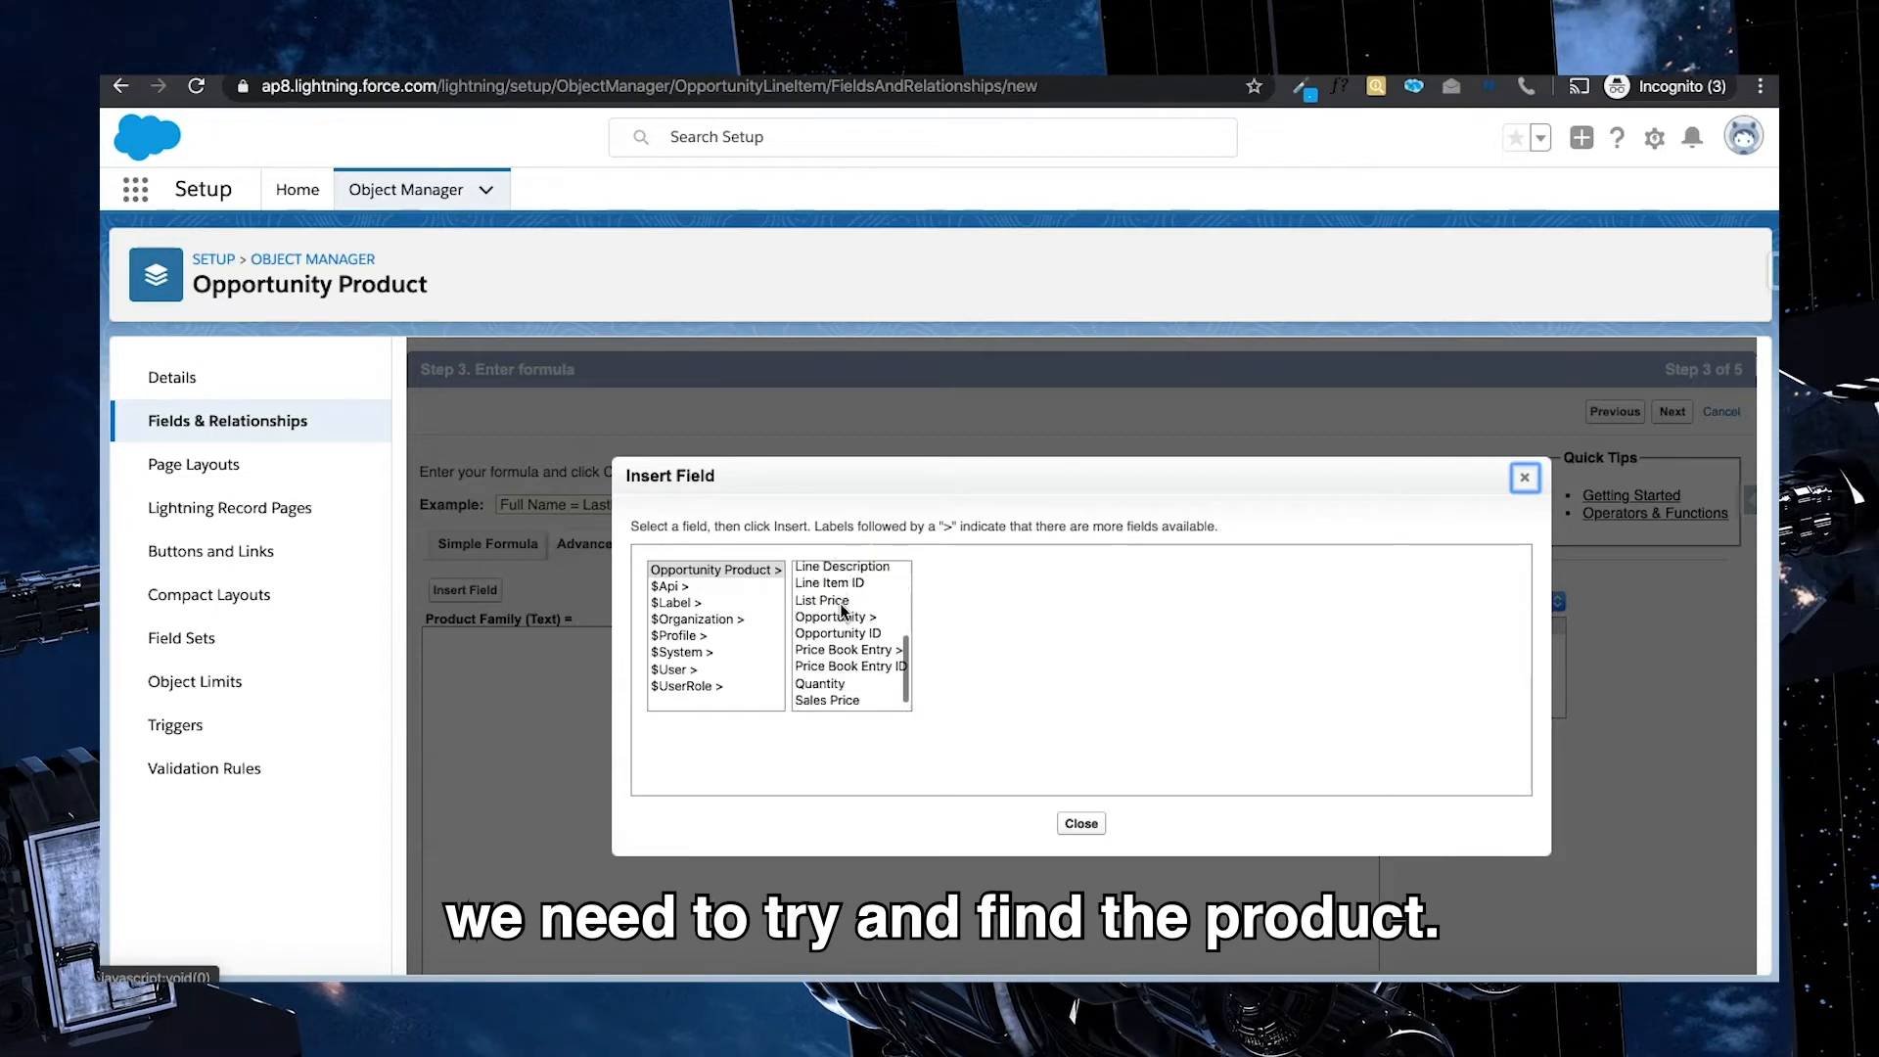
{"action": "scroll", "coordinate": [840, 603], "scroll_direction": "down", "scroll_amount": 2}
{"action": "scroll", "coordinate": [840, 603], "scroll_direction": "up", "scroll_amount": 2}
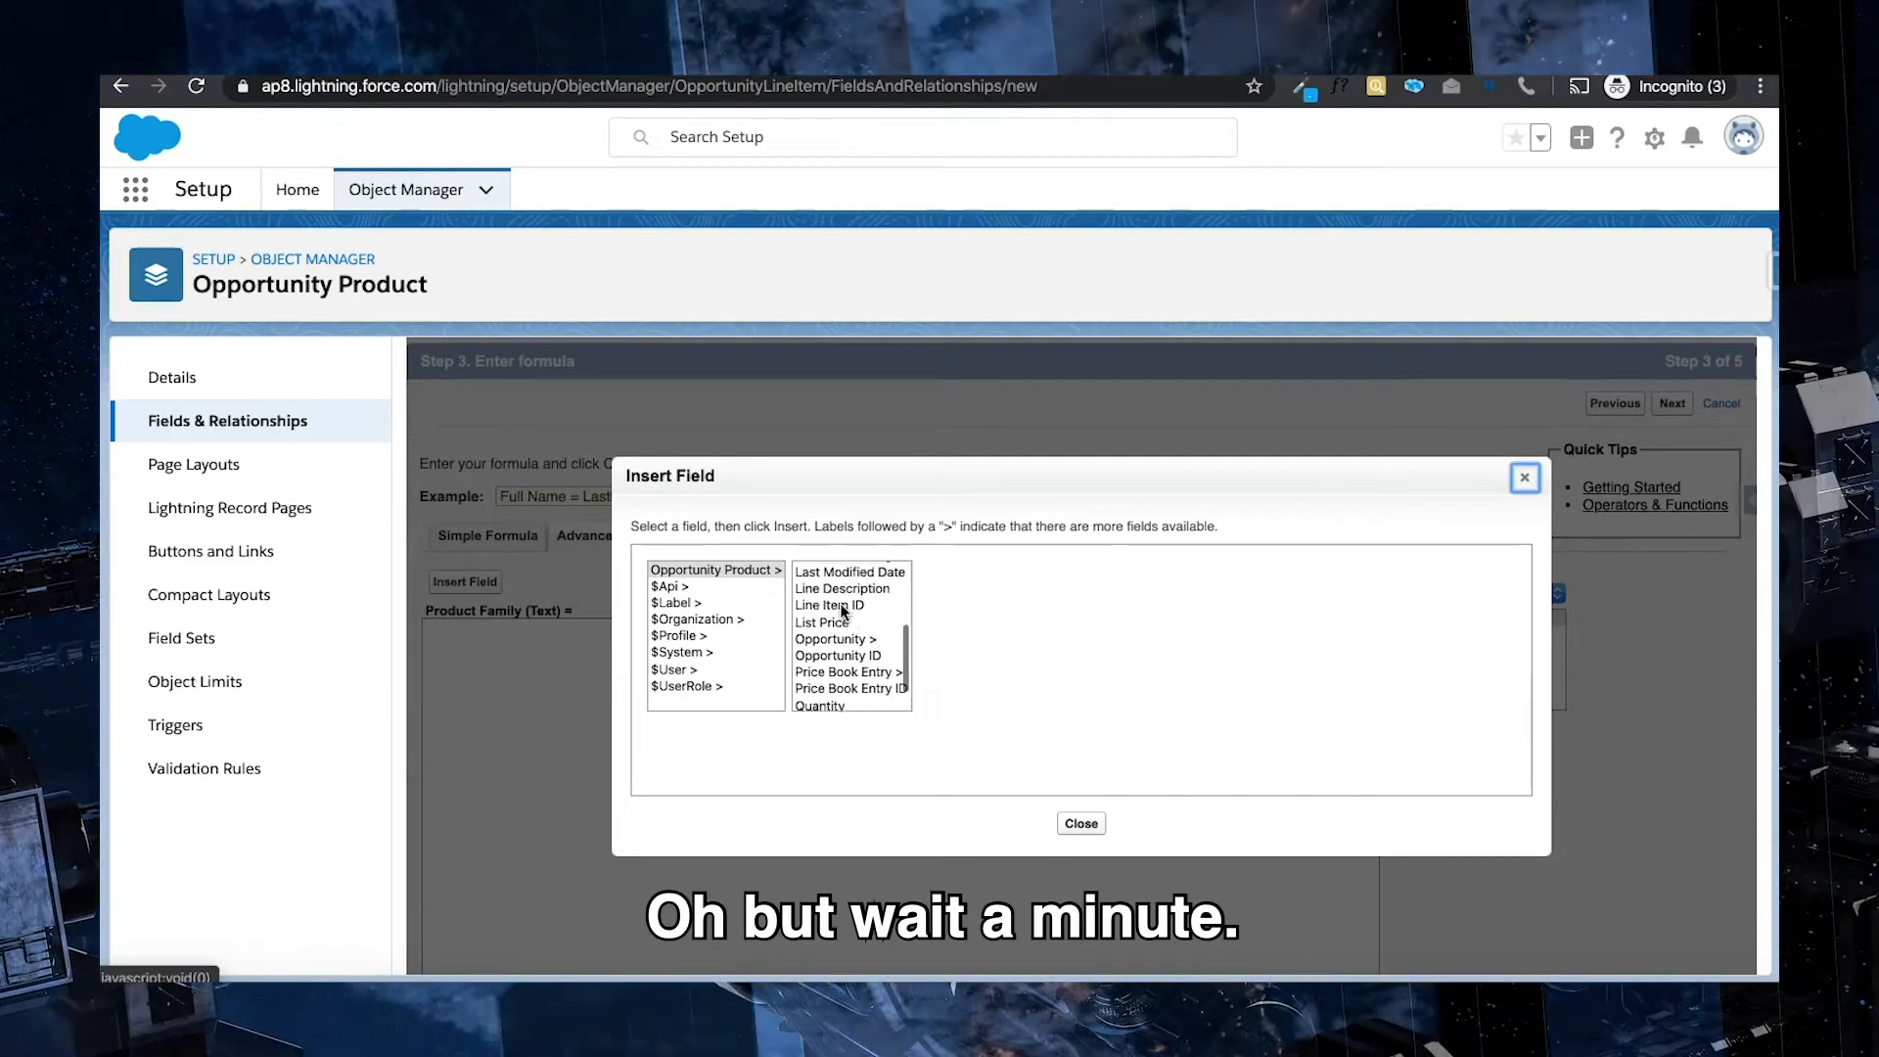
{"action": "scroll", "coordinate": [842, 611], "scroll_direction": "up", "scroll_amount": 3}
{"action": "scroll", "coordinate": [841, 610], "scroll_direction": "down", "scroll_amount": 3}
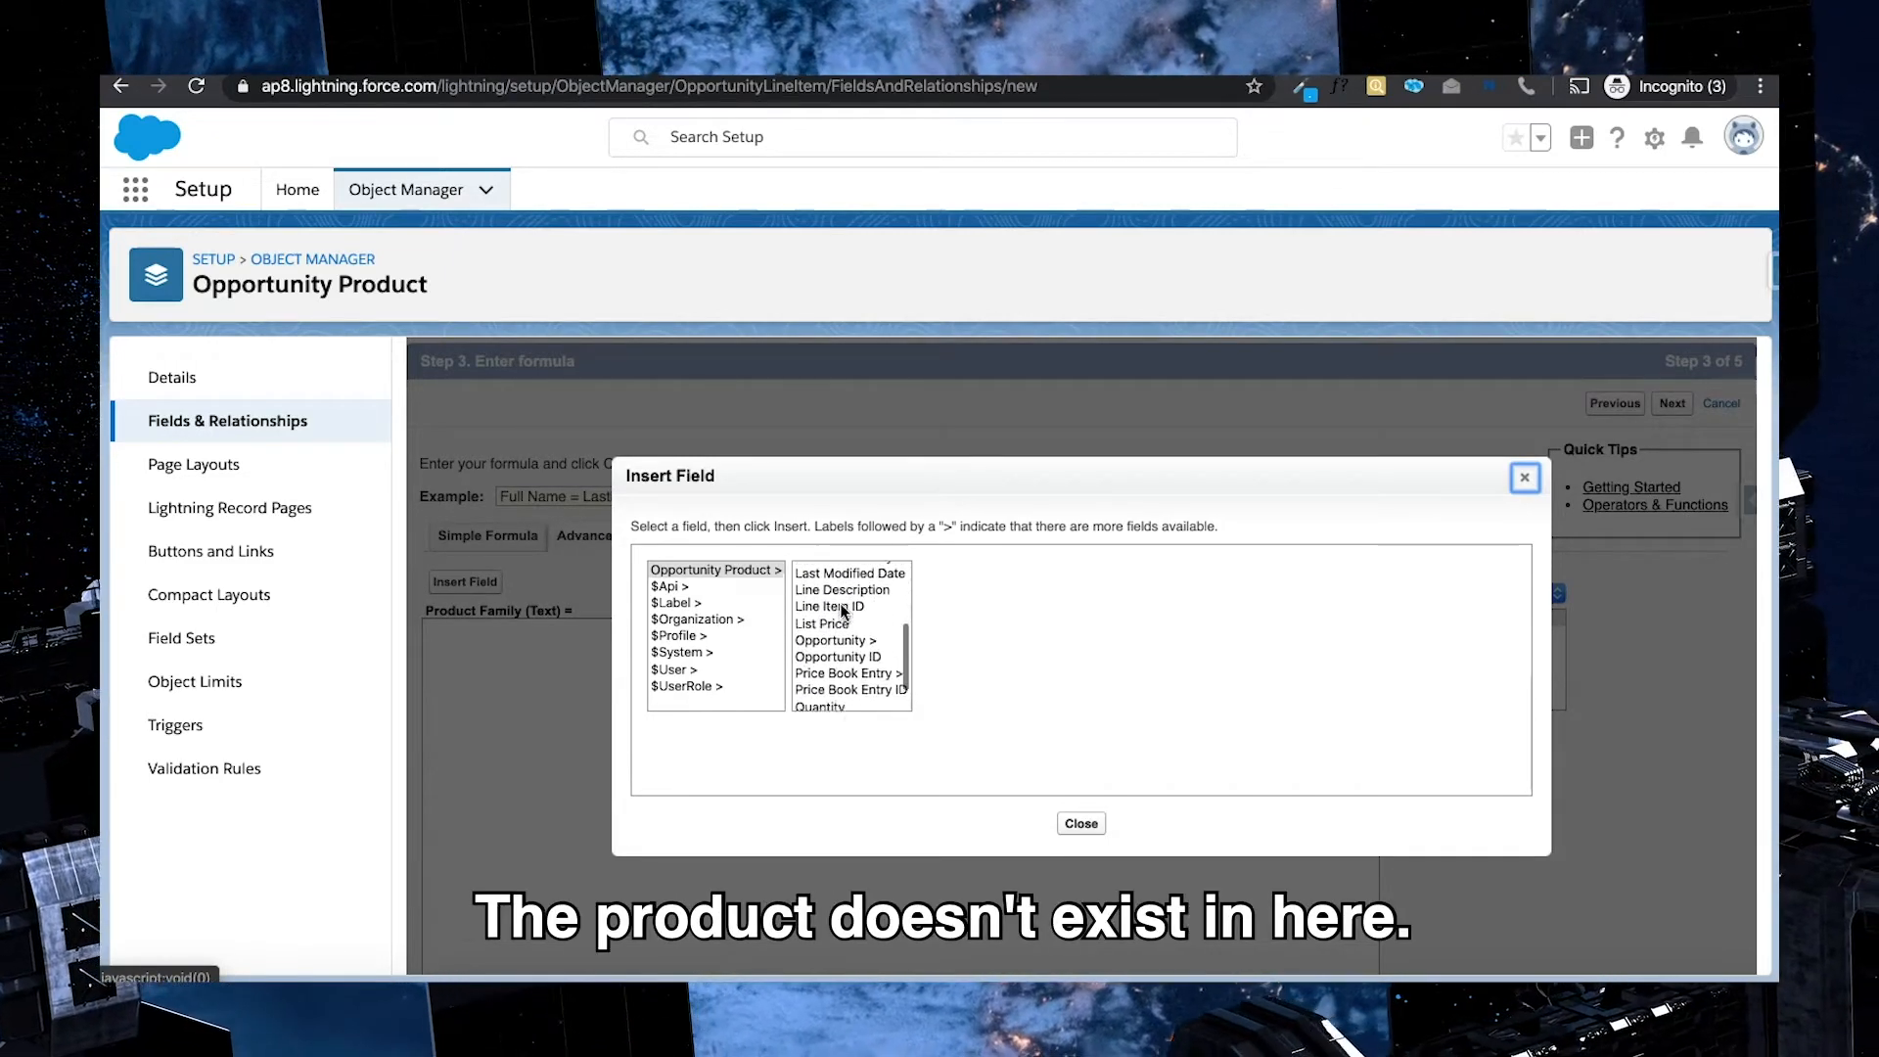
{"action": "scroll", "coordinate": [841, 610], "scroll_direction": "down", "scroll_amount": 2}
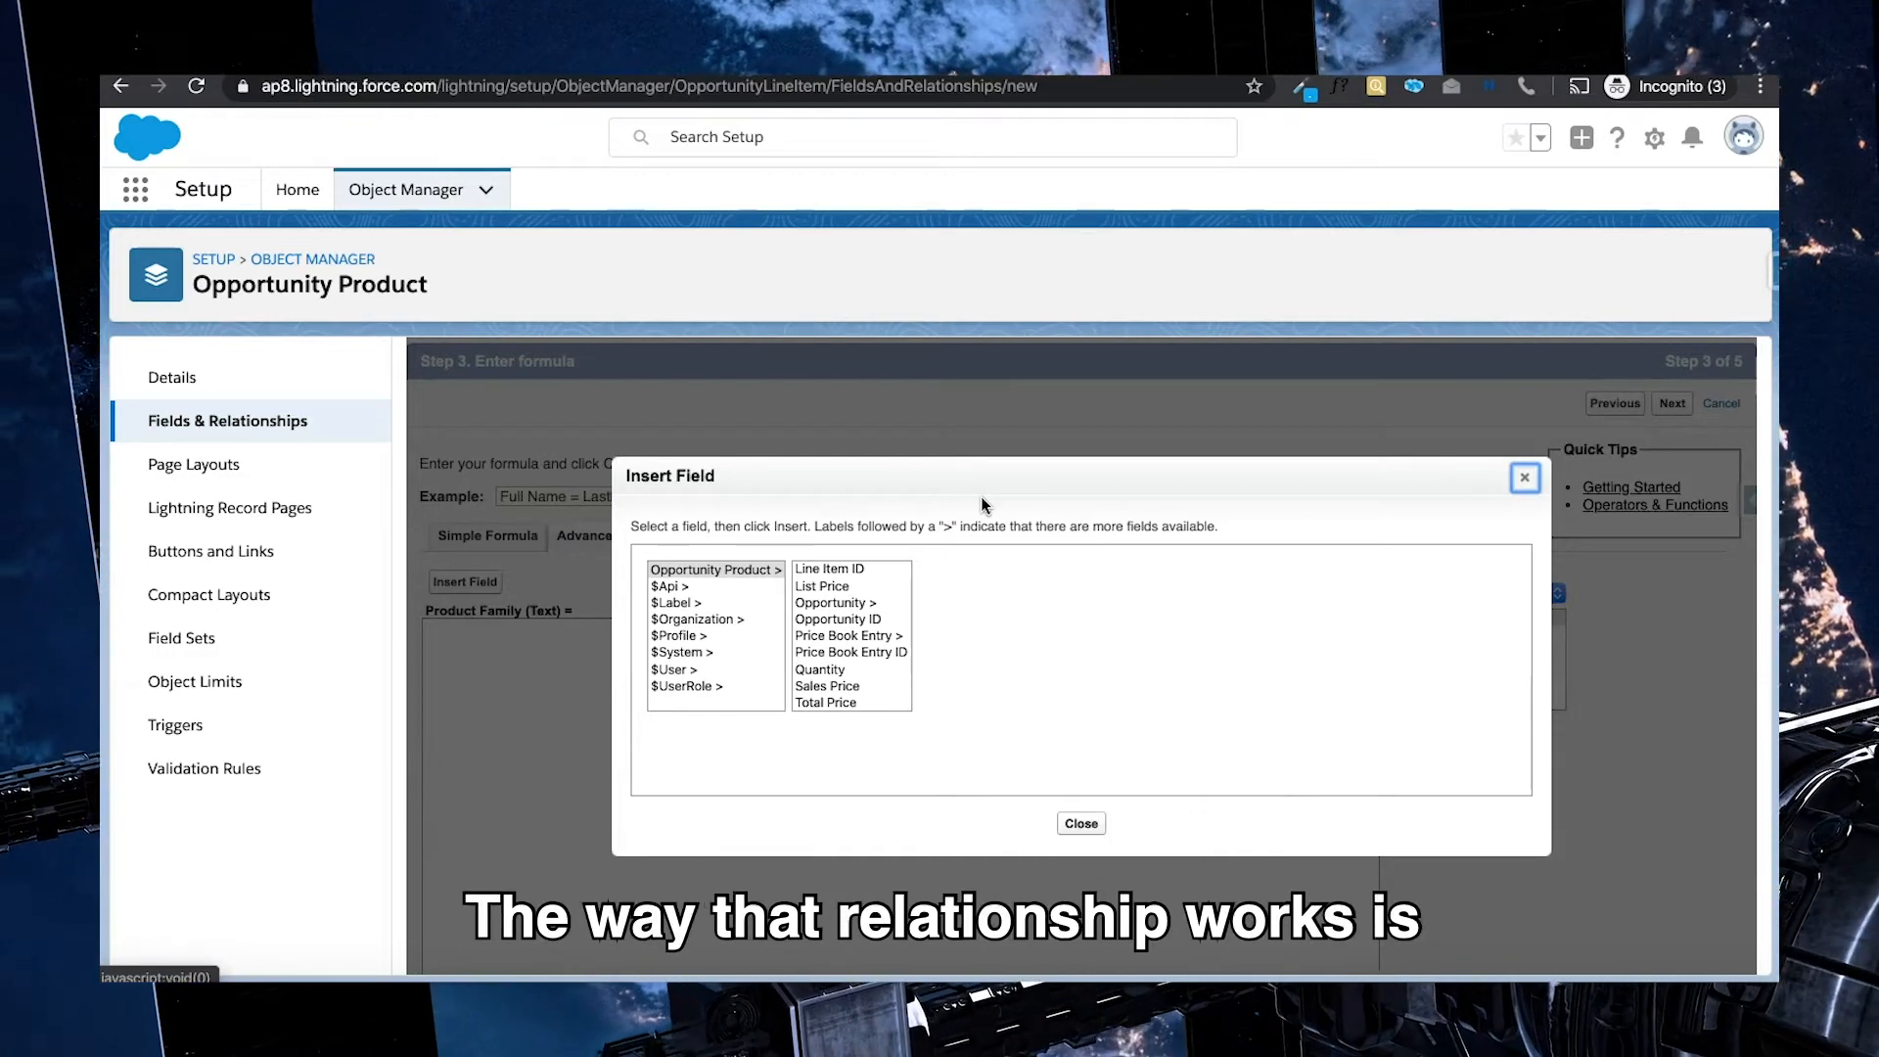
Insert the Product Family field into the formula by way of Price Book Entry and its related Product
{"action": "left_click", "coordinate": [847, 653]}
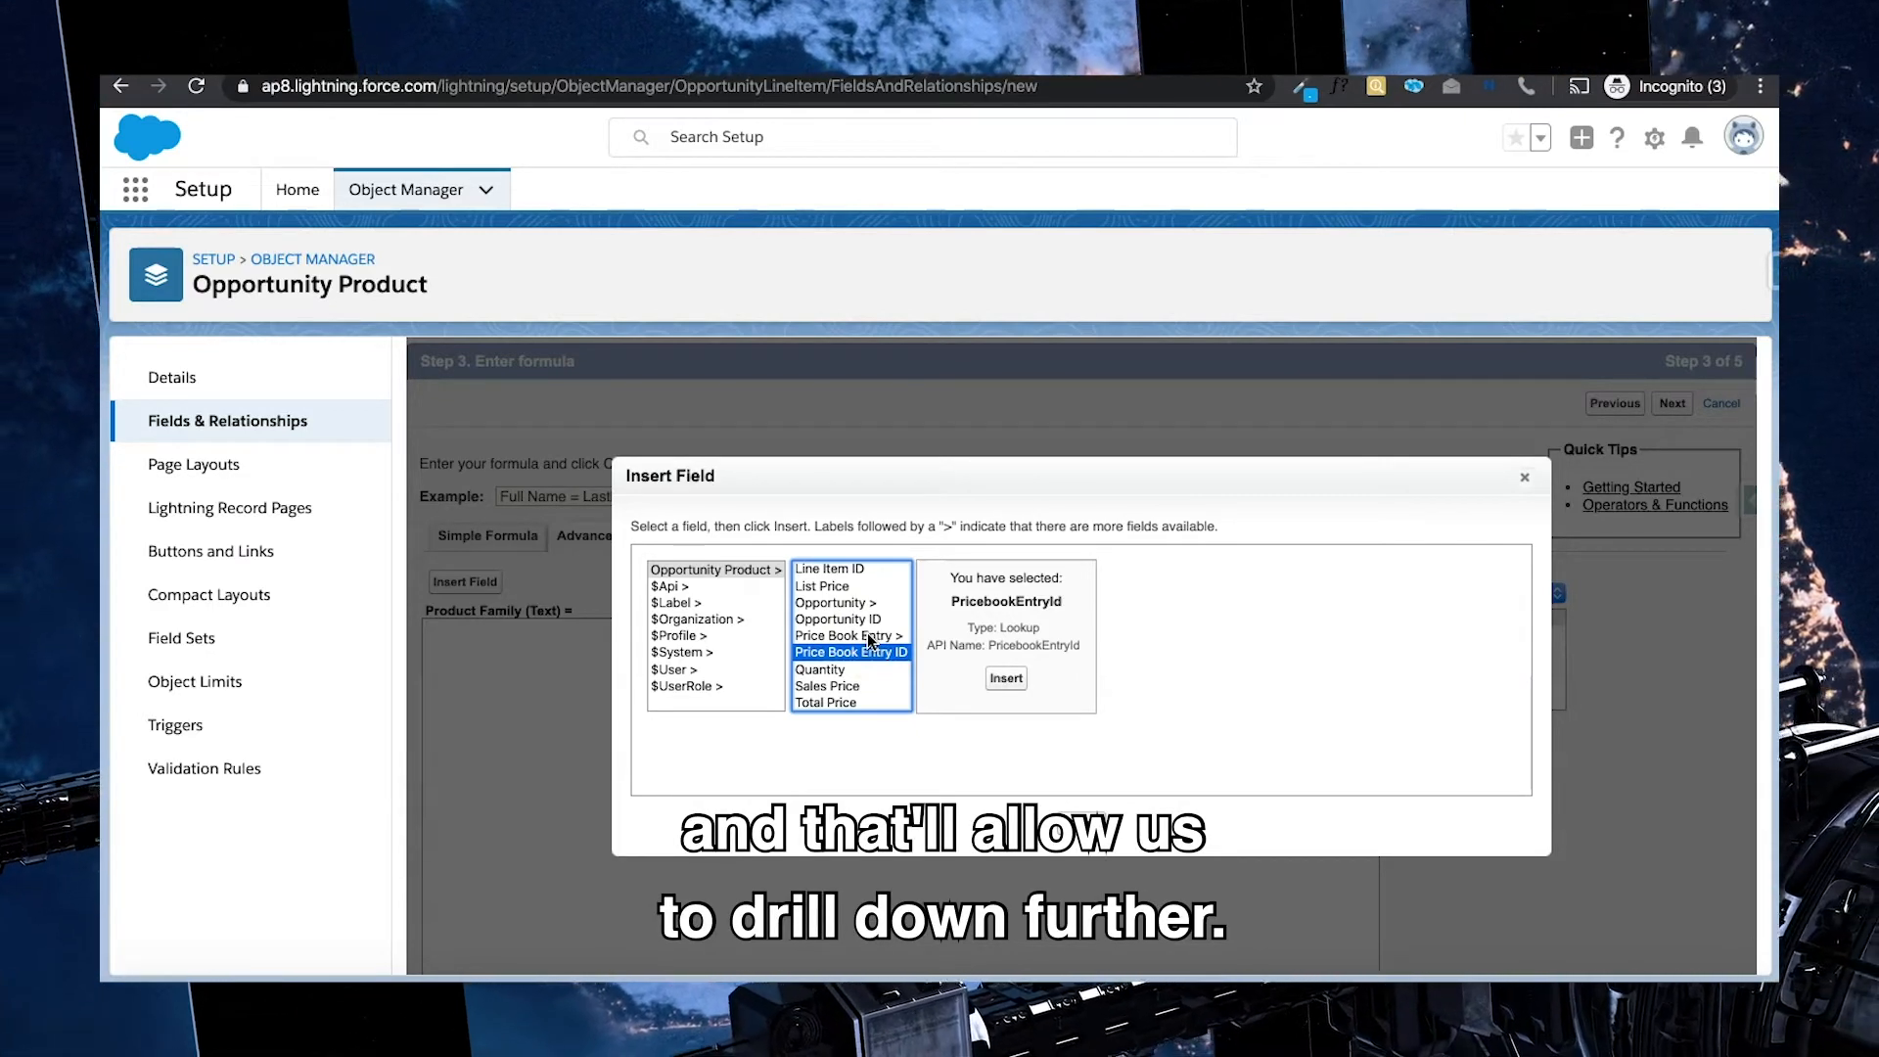
{"action": "left_click", "coordinate": [867, 634]}
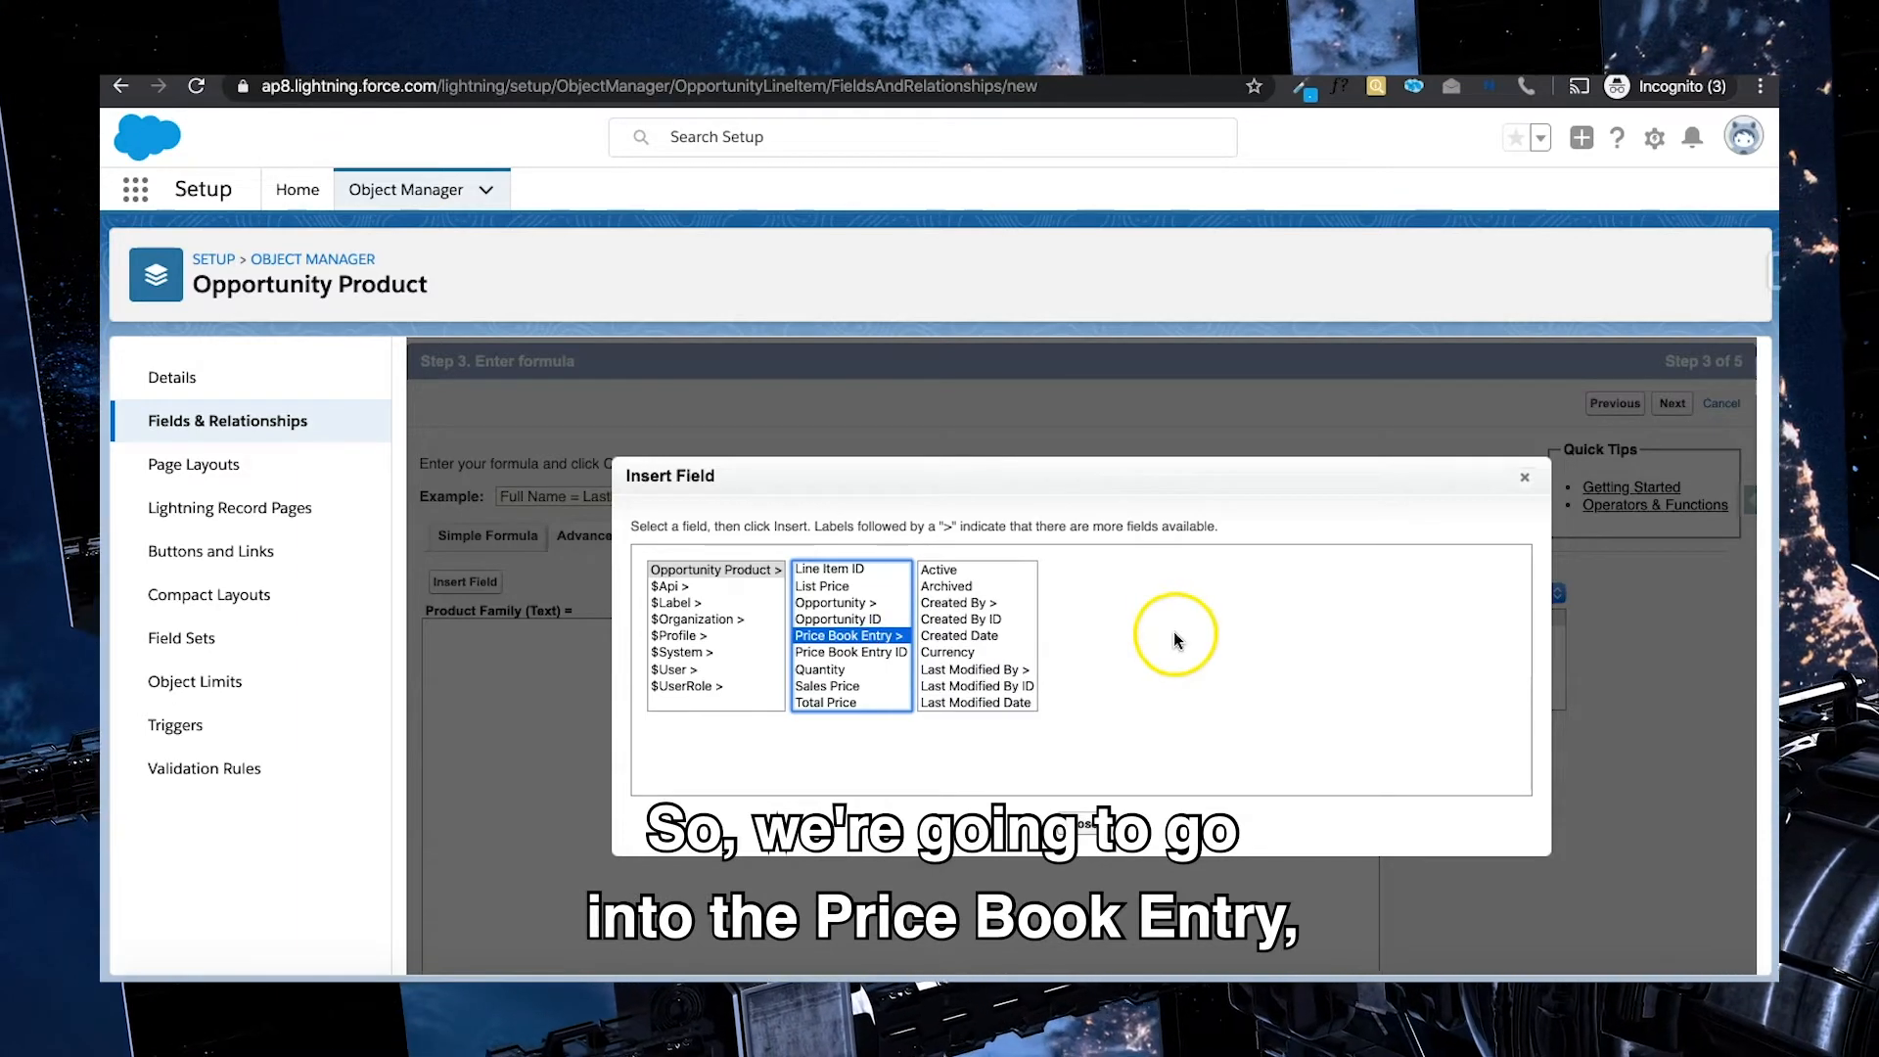
{"action": "scroll", "coordinate": [971, 646], "scroll_direction": "down", "scroll_amount": 3}
{"action": "scroll", "coordinate": [971, 614], "scroll_direction": "down", "scroll_amount": 1}
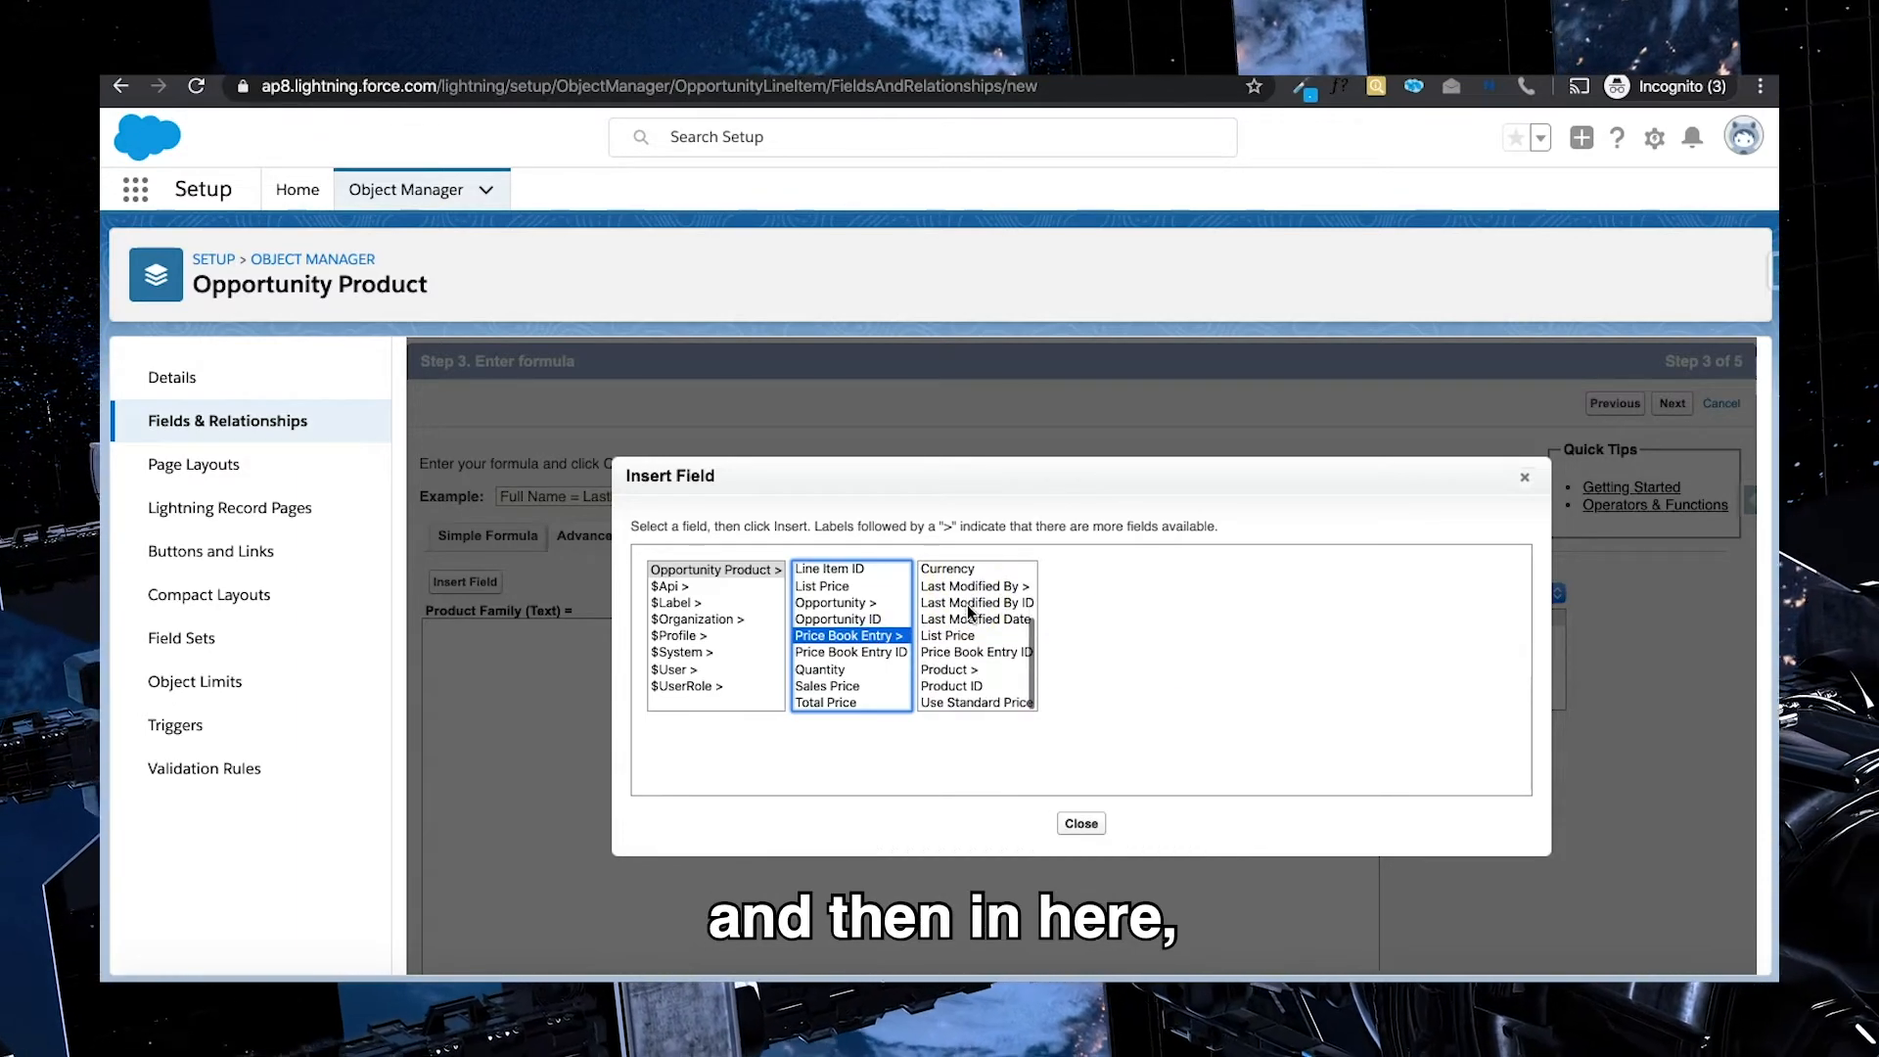
{"action": "left_click", "coordinate": [947, 670]}
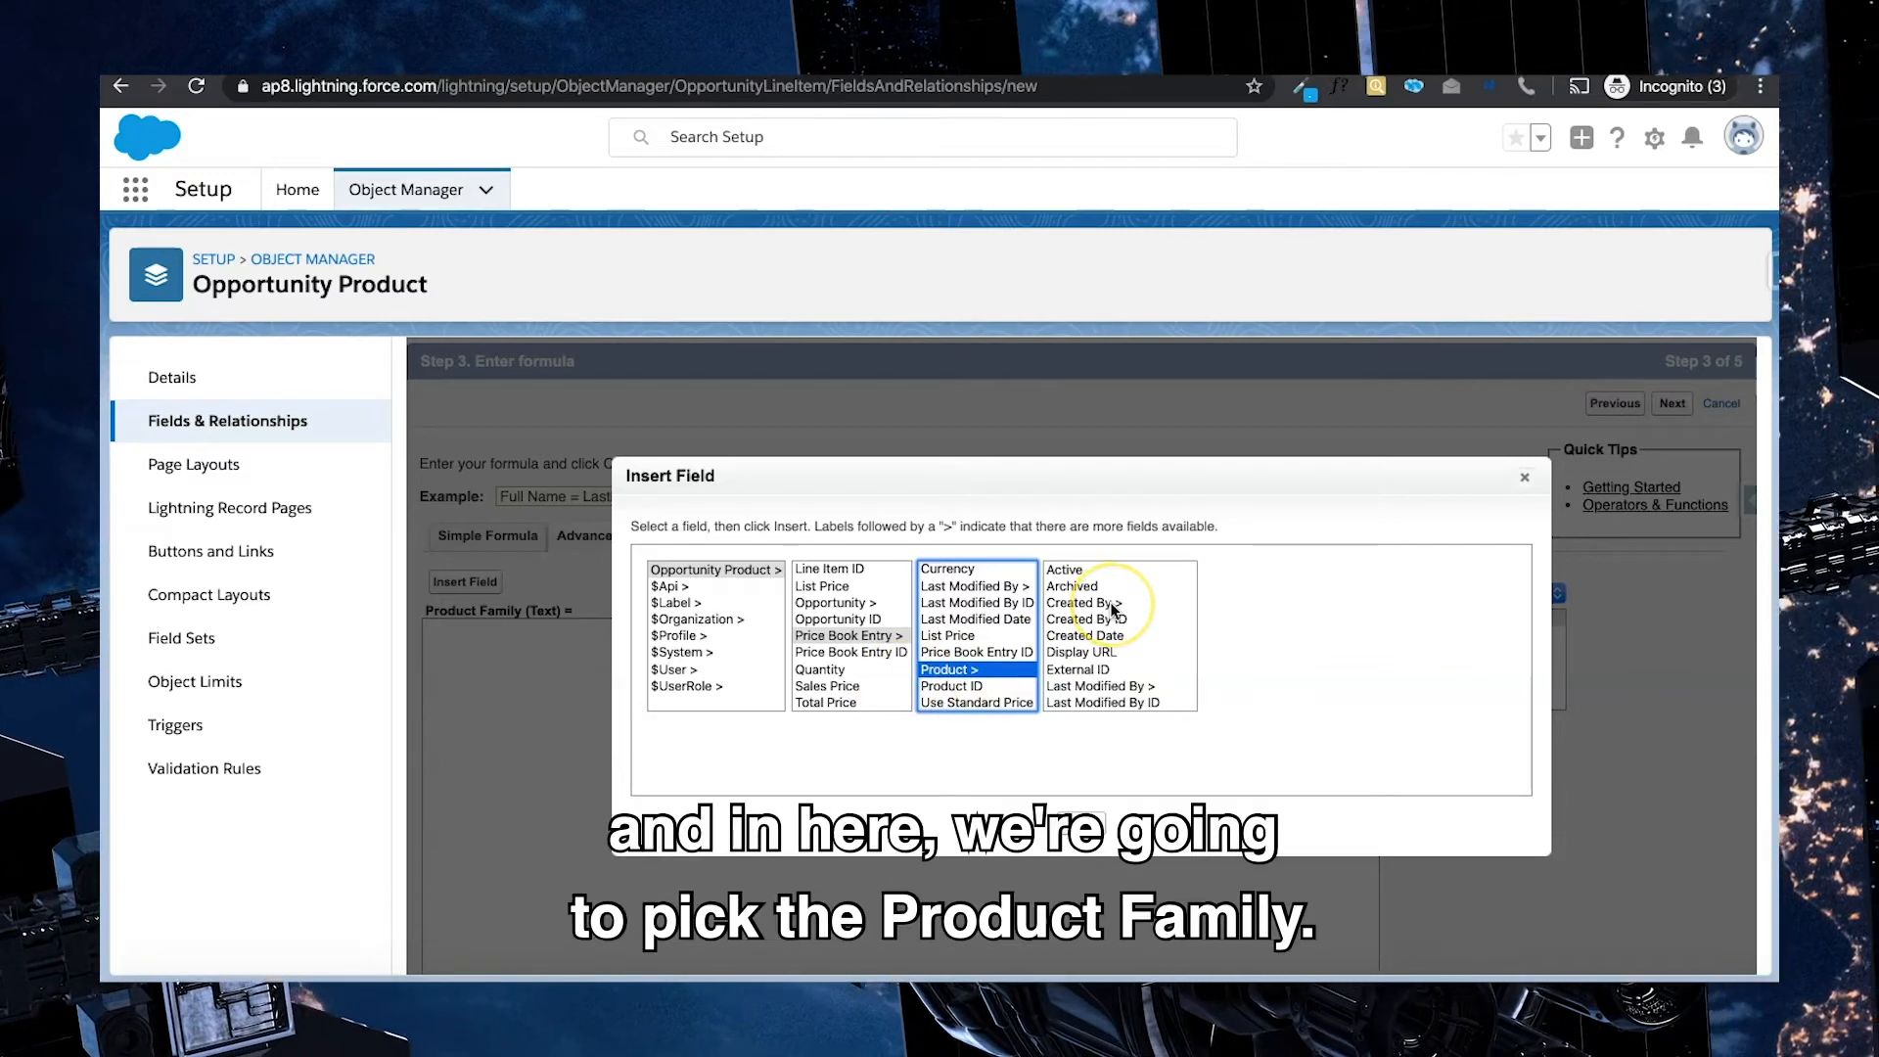
{"action": "scroll", "coordinate": [1109, 605], "scroll_direction": "down", "scroll_amount": 3}
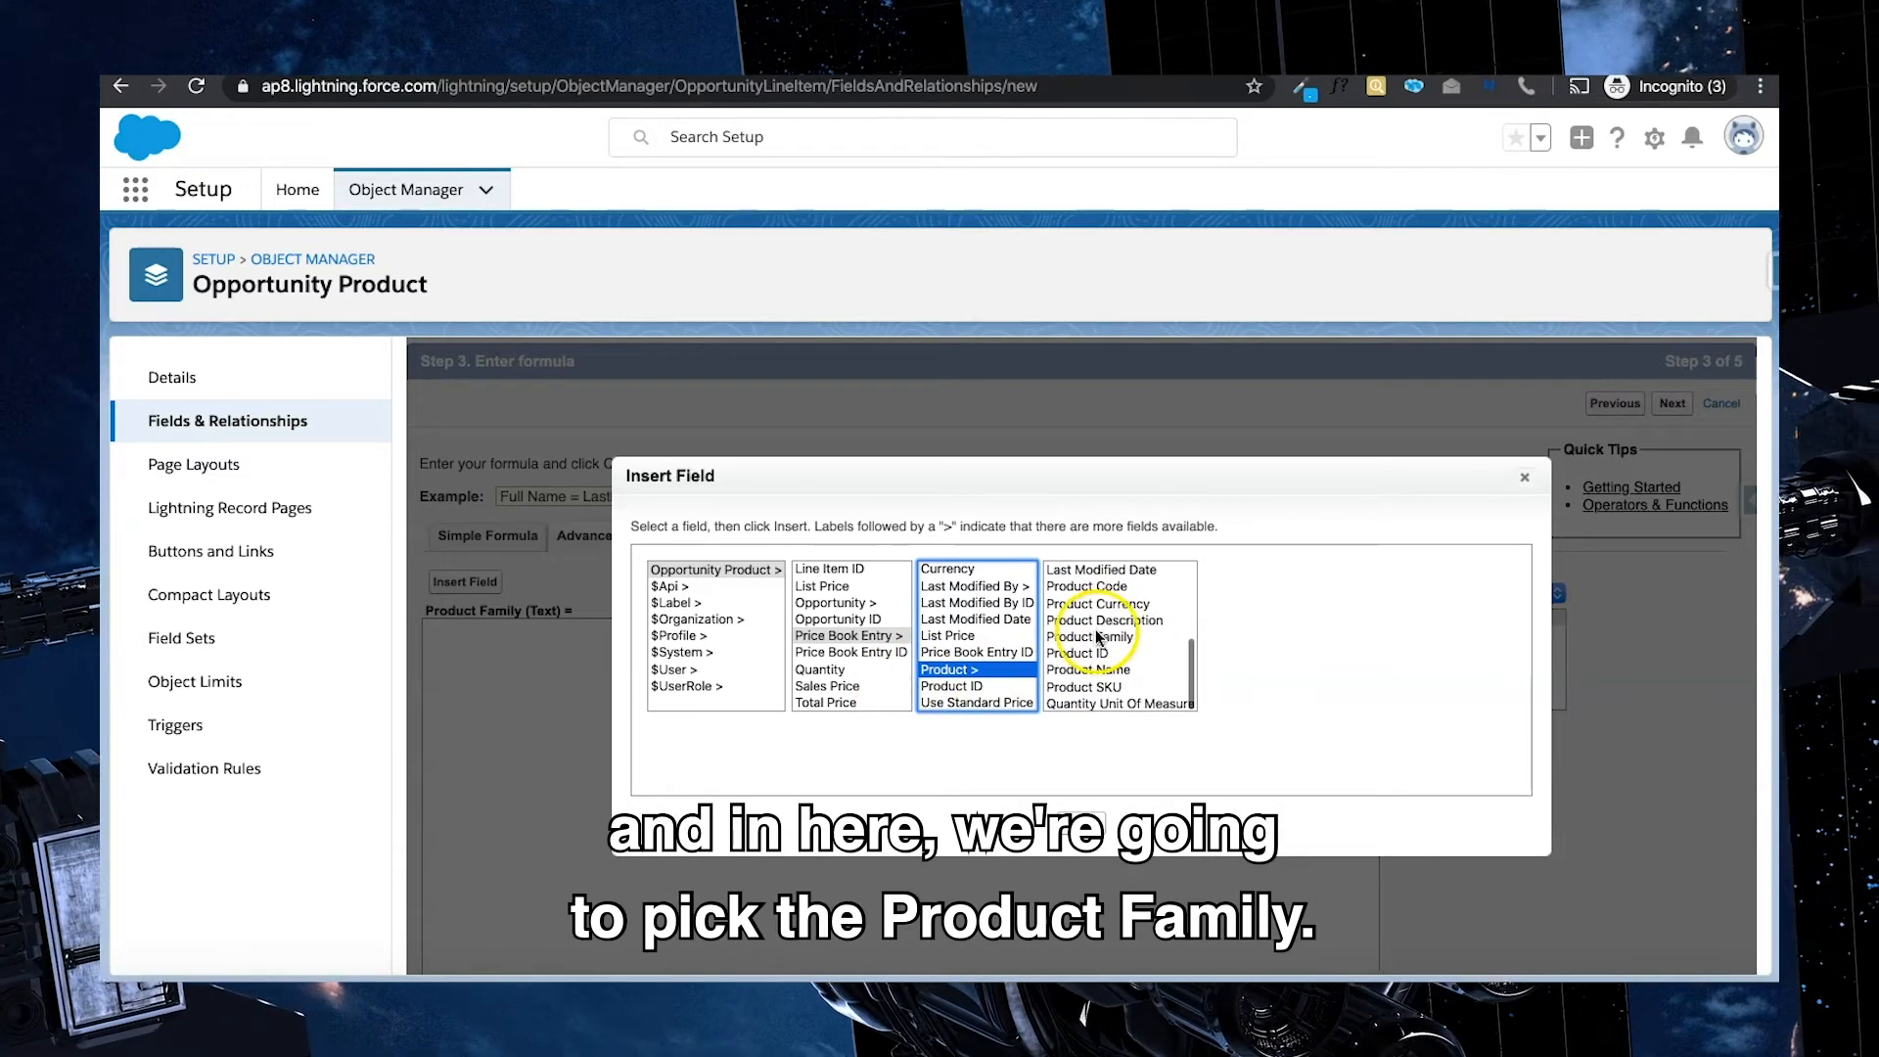
{"action": "left_click", "coordinate": [1098, 637]}
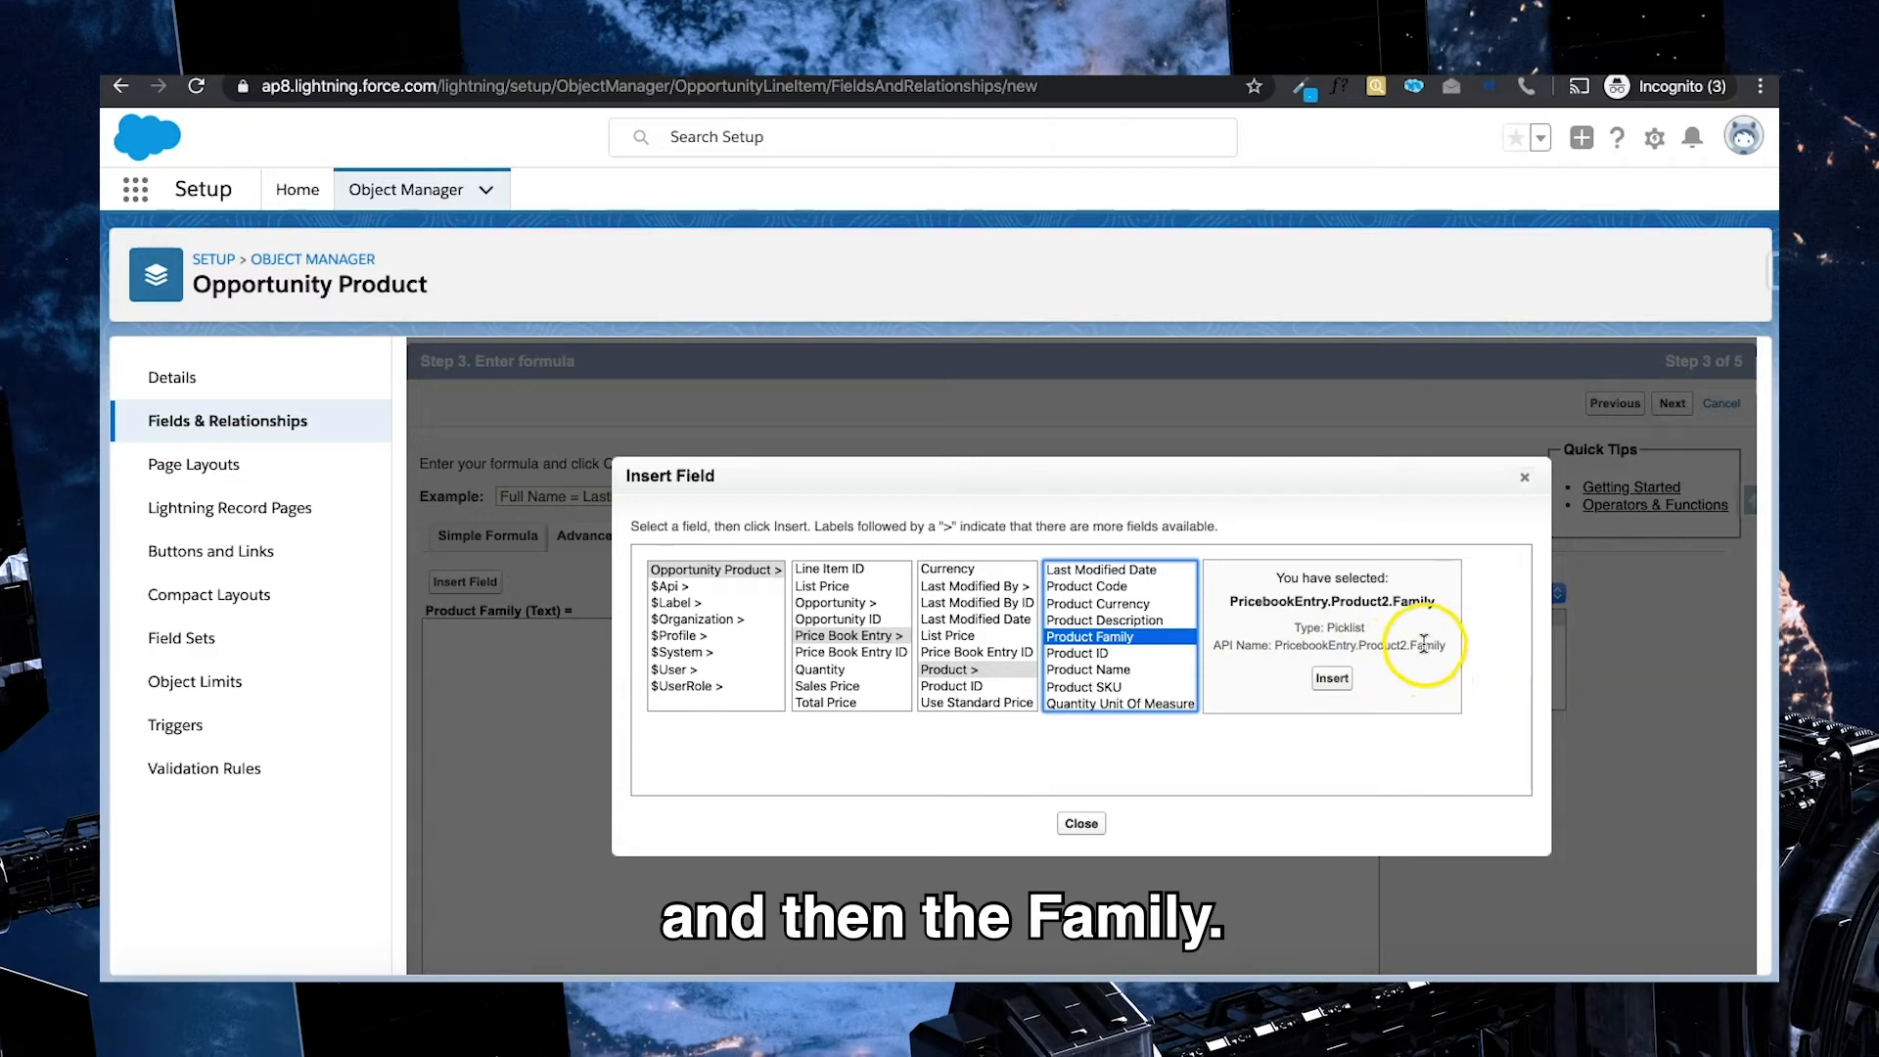
{"action": "left_click", "coordinate": [1330, 679]}
{"action": "left_click", "coordinate": [831, 581]}
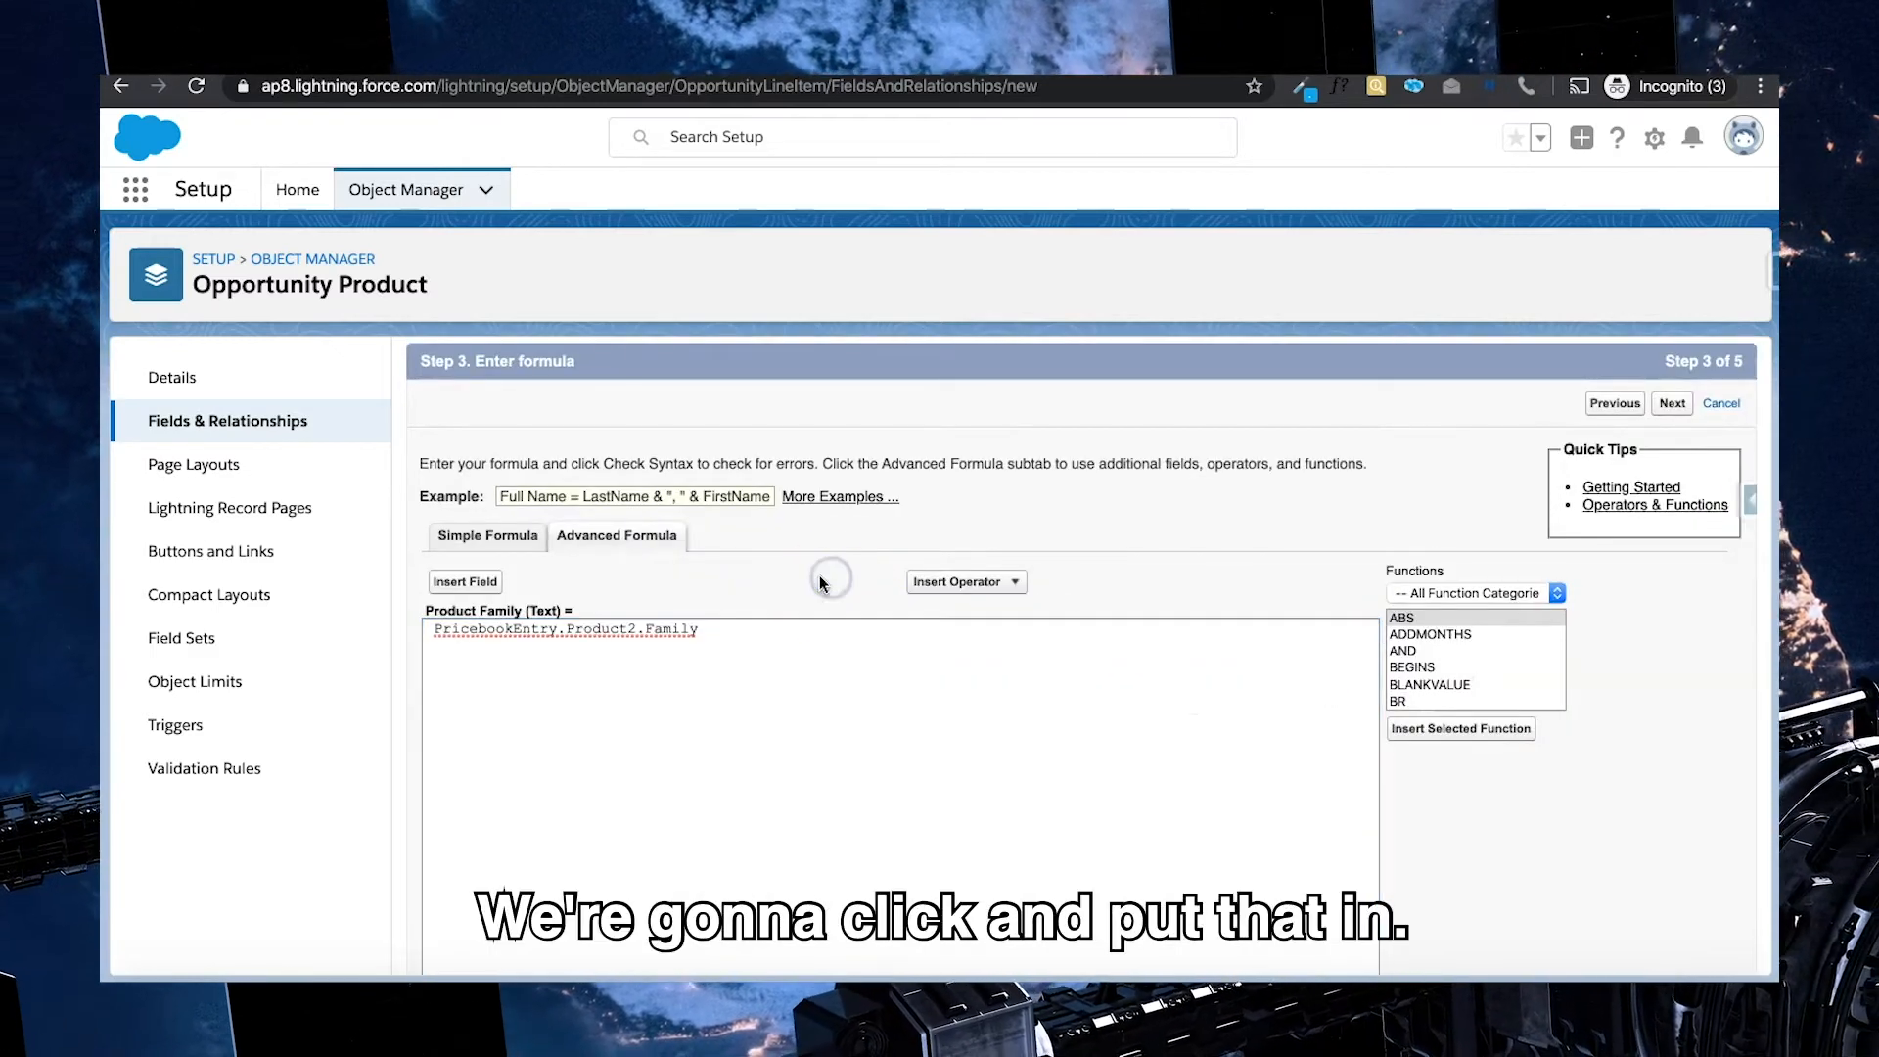
Check the syntax of the PricebookEntry.Product2.Family formula and review the result
{"action": "scroll", "coordinate": [819, 581], "scroll_direction": "down", "scroll_amount": 1}
{"action": "scroll", "coordinate": [819, 576], "scroll_direction": "down", "scroll_amount": 1}
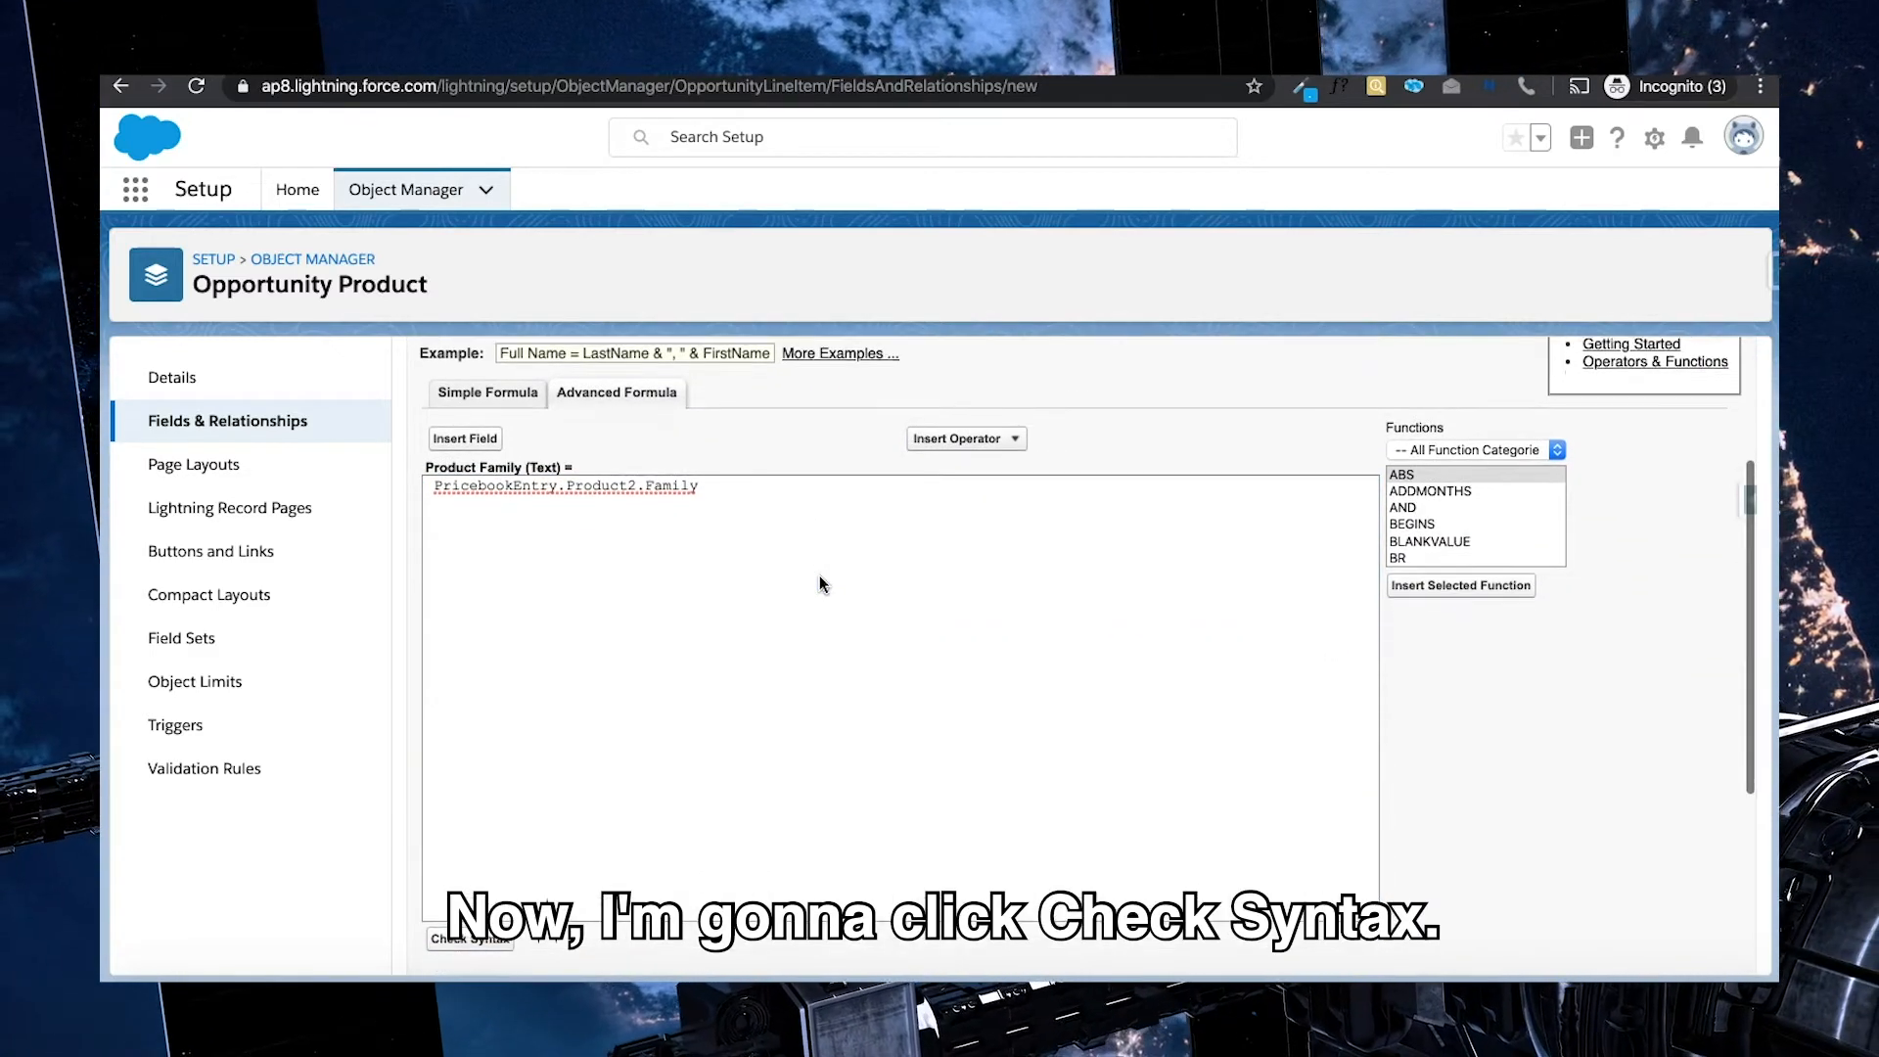
{"action": "left_click", "coordinate": [460, 906]}
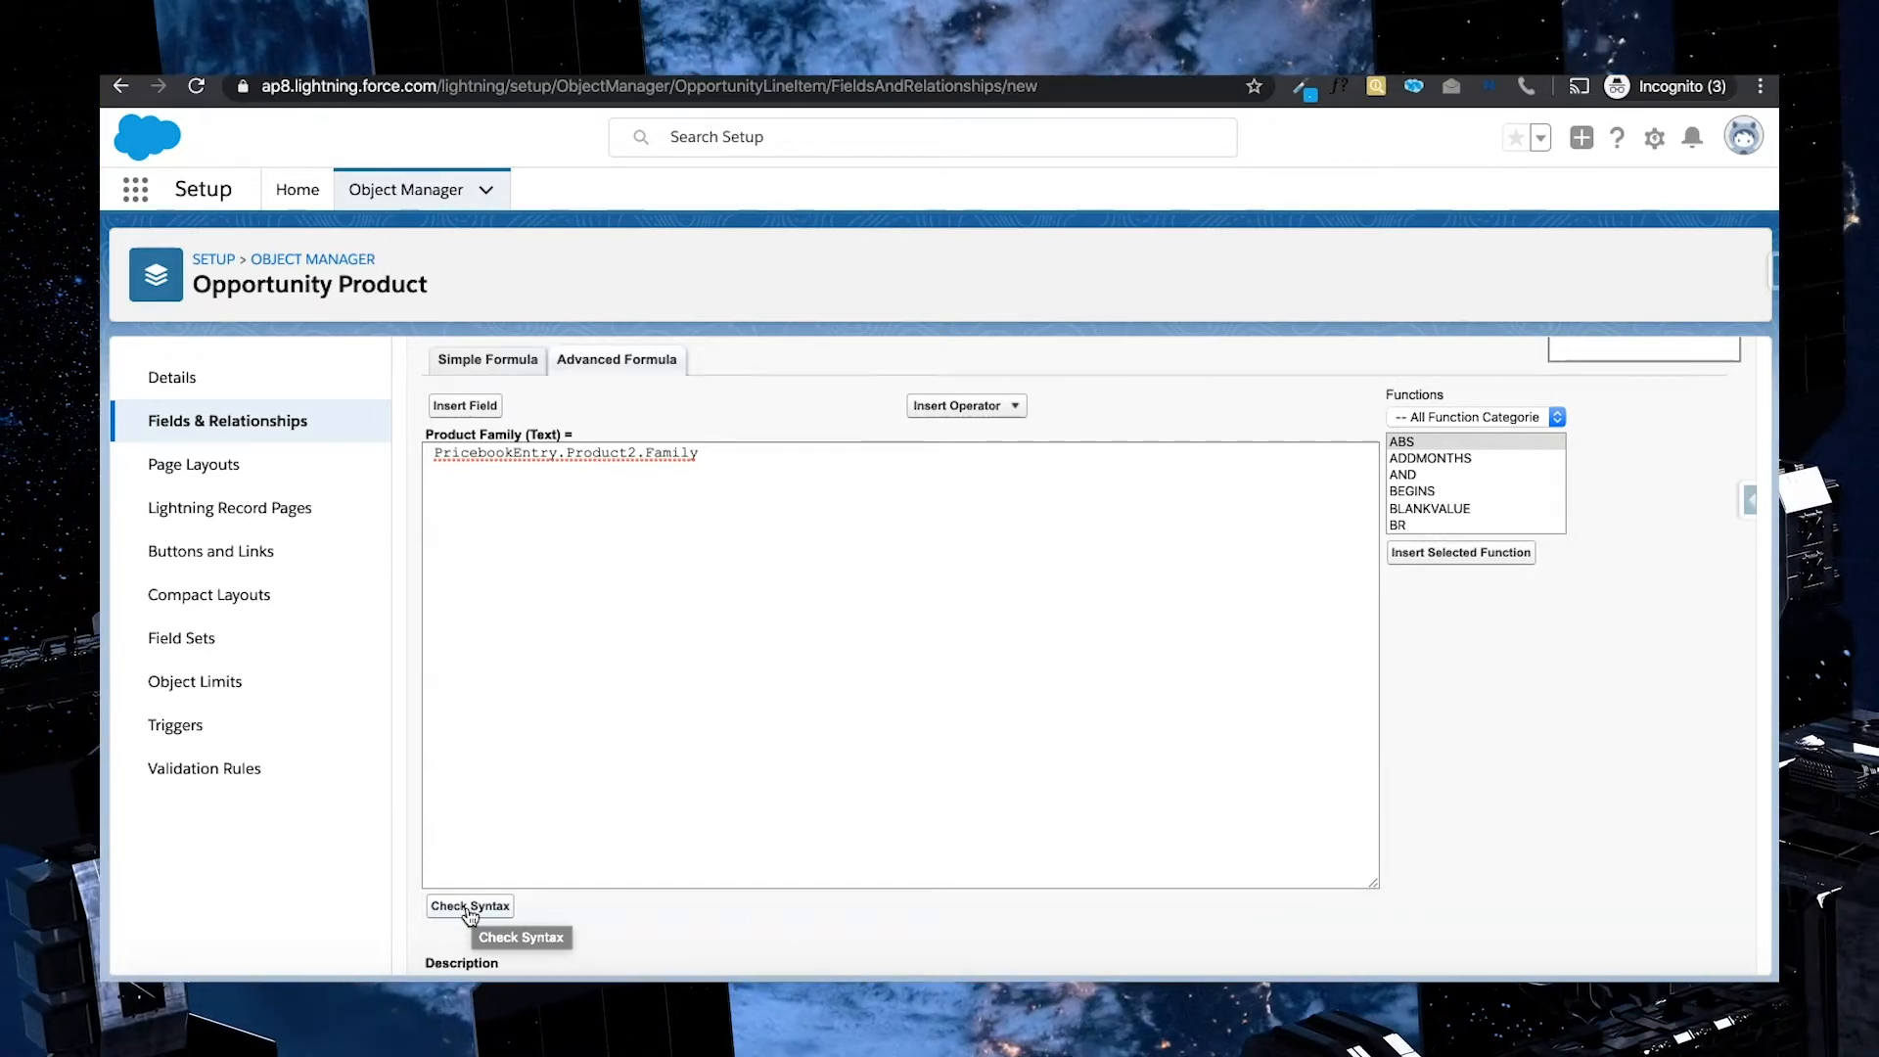
{"action": "left_click", "coordinate": [470, 906]}
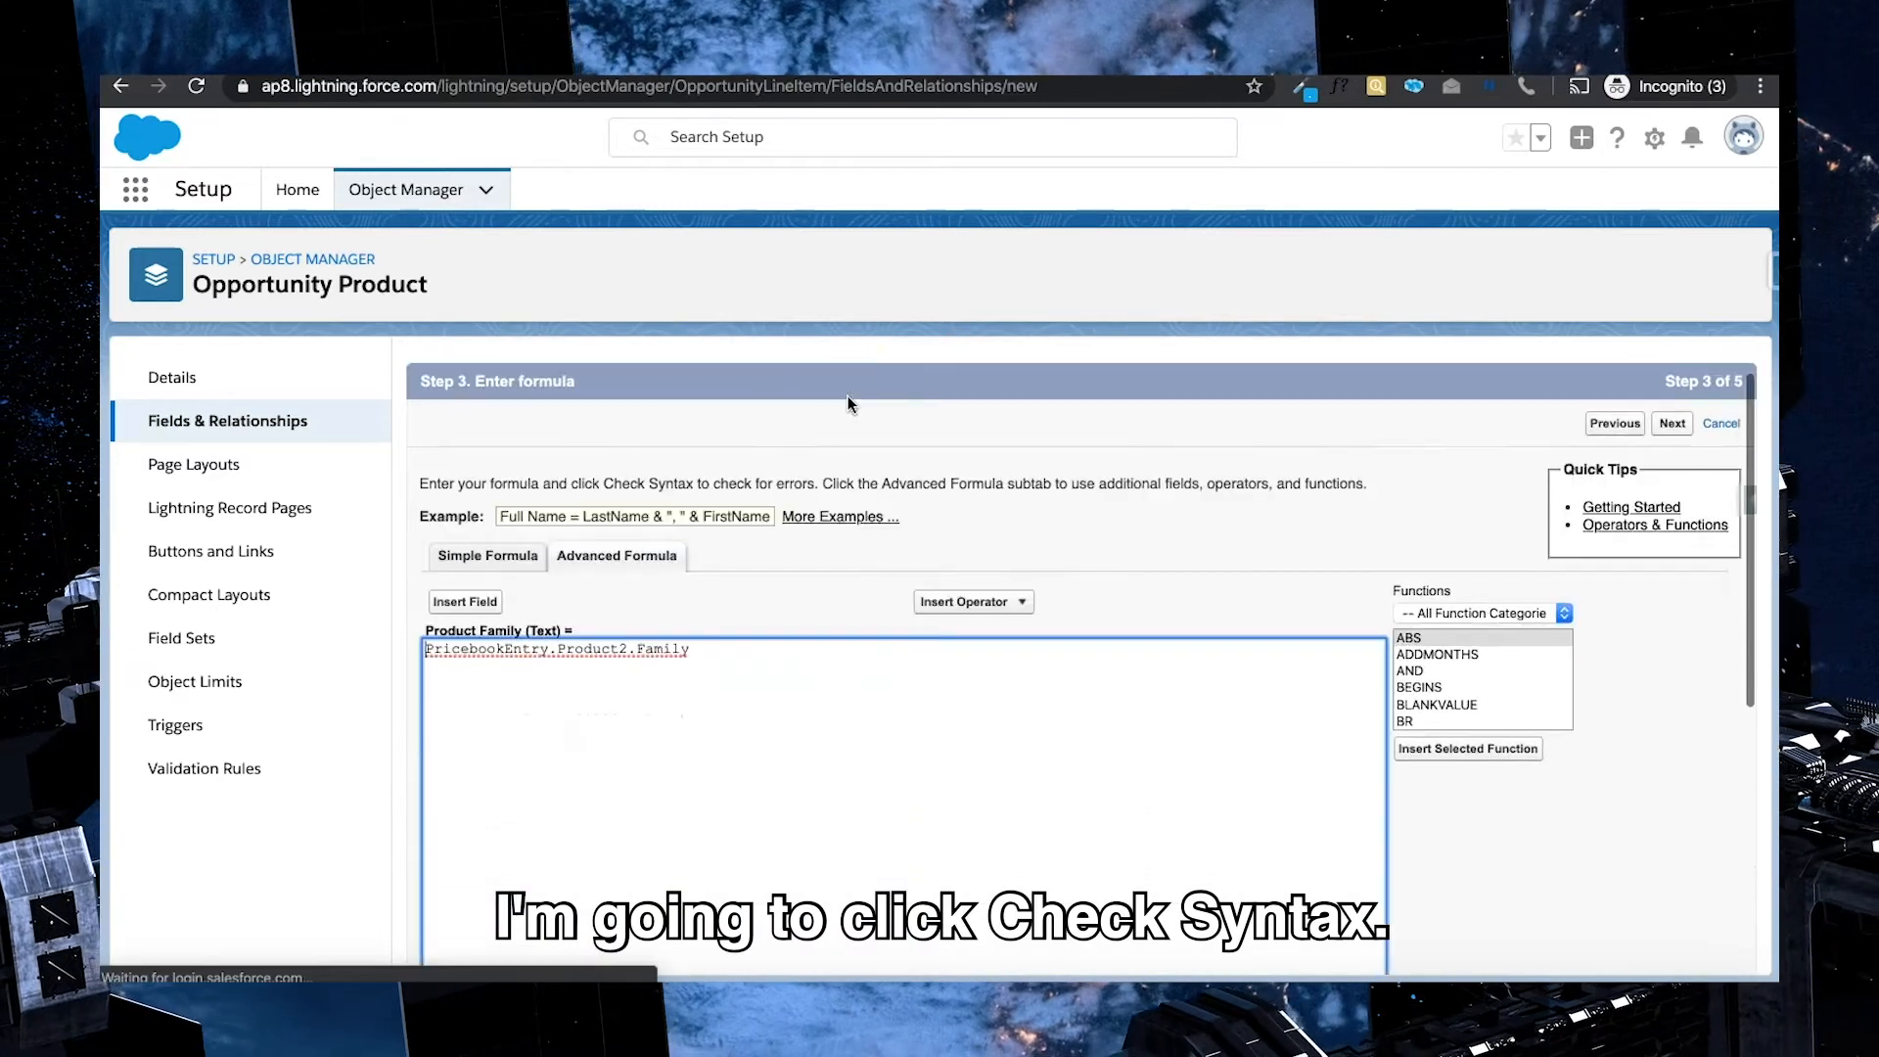
{"action": "scroll", "coordinate": [847, 395], "scroll_direction": "down", "scroll_amount": 3}
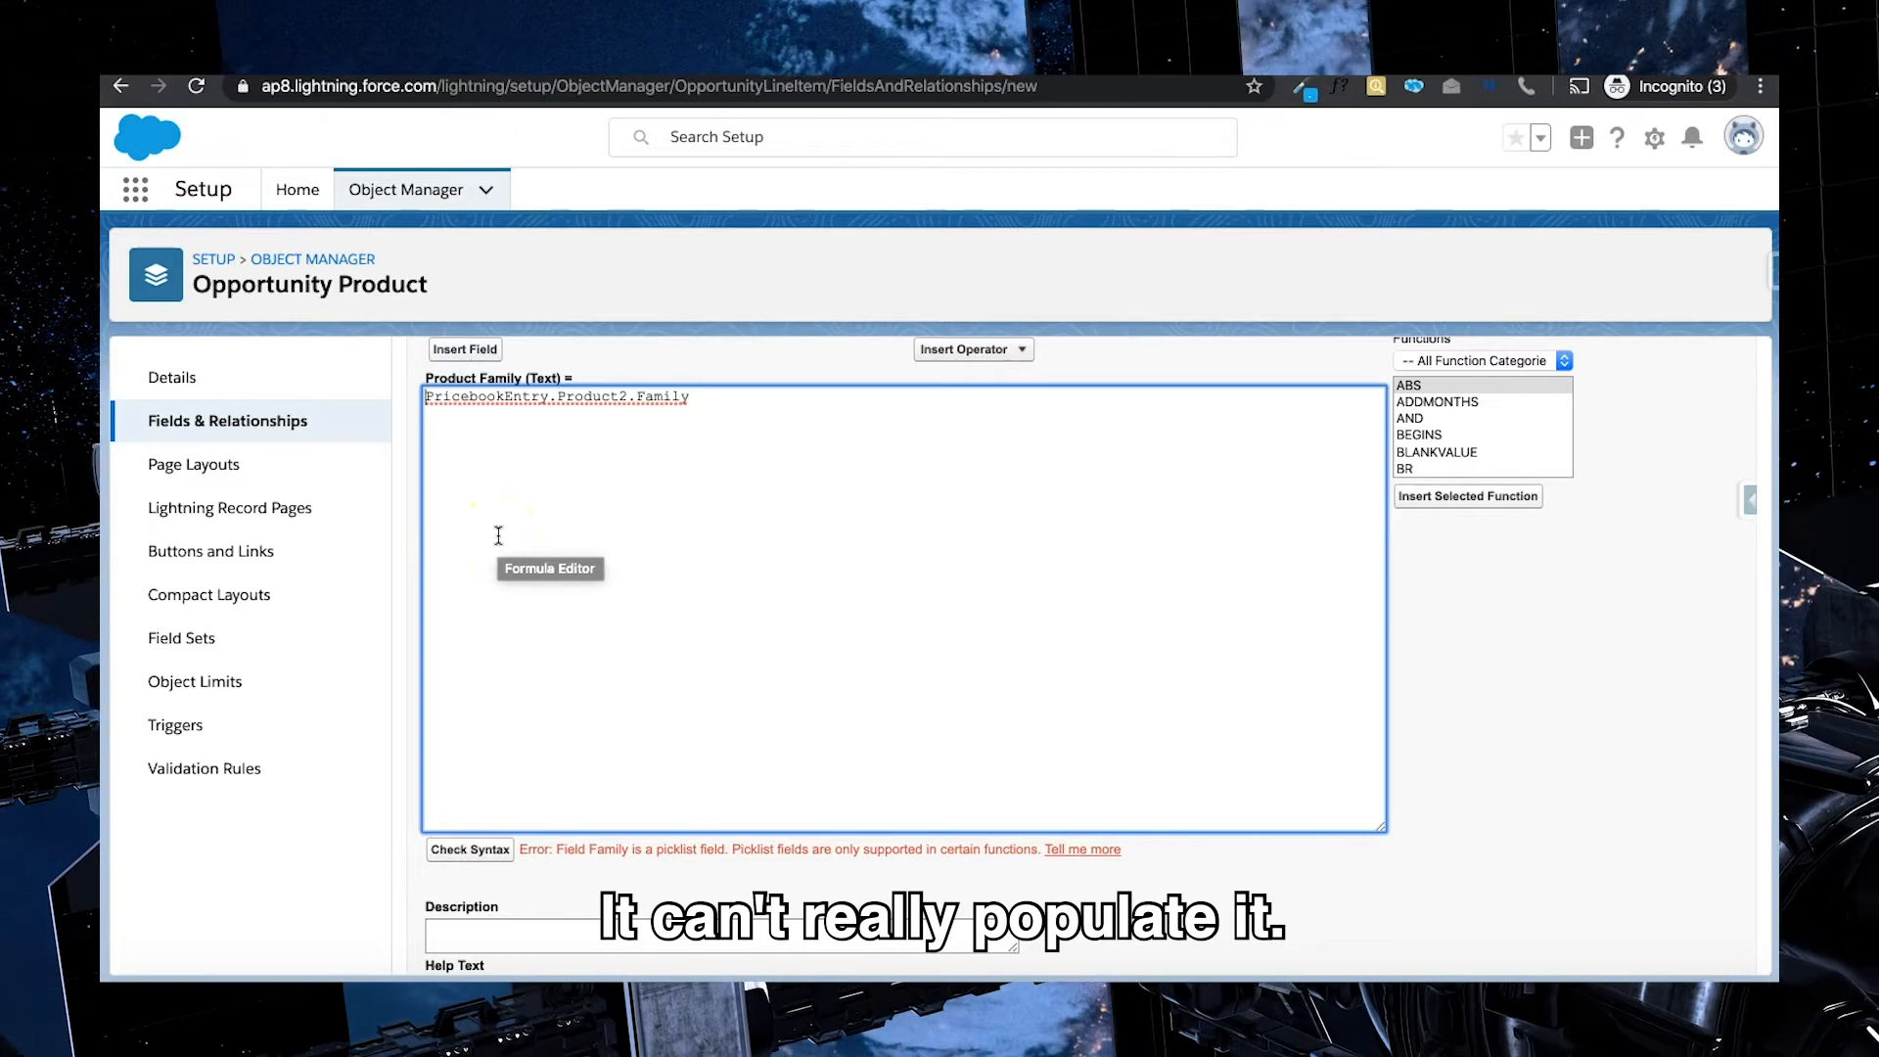
Wrap the PricebookEntry.Product2.Family reference in the TEXT() function and check the formula's syntax again
{"action": "type", "text": "TEXT("}
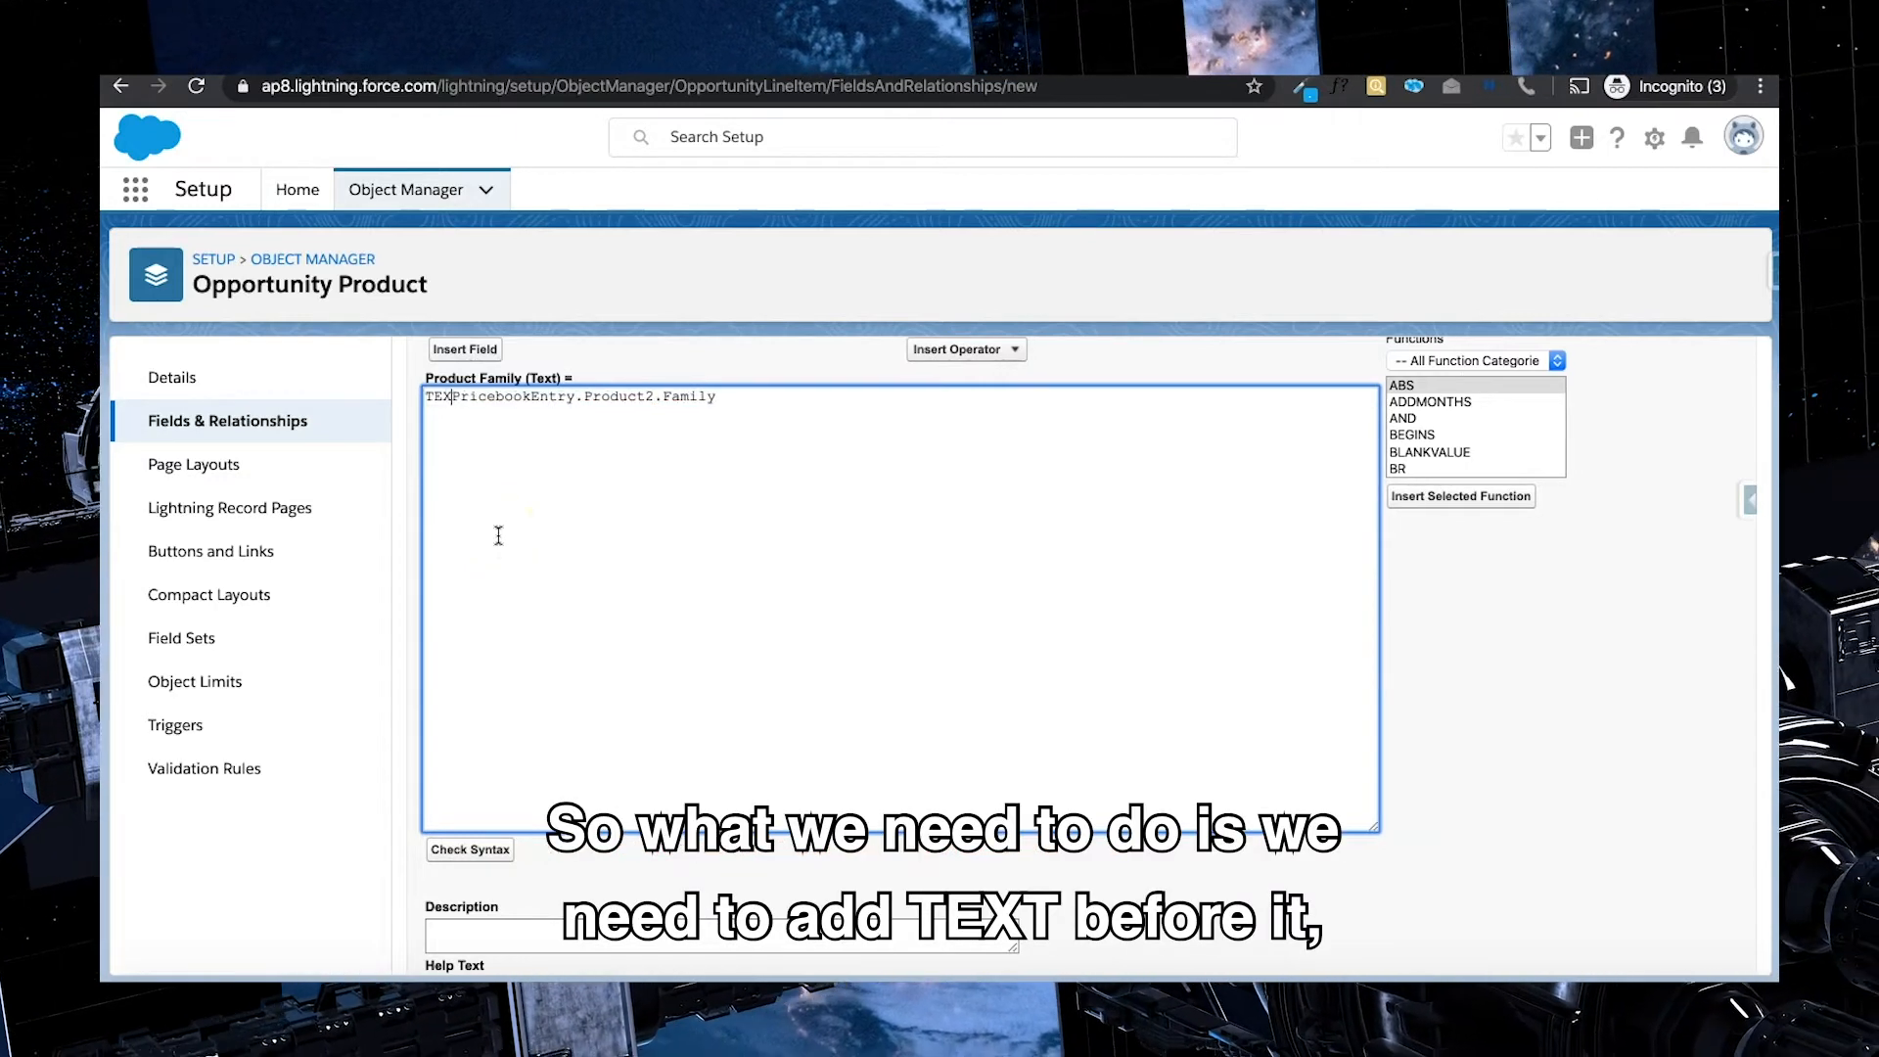
{"action": "left_click", "coordinate": [760, 413]}
{"action": "type", "text": ")"}
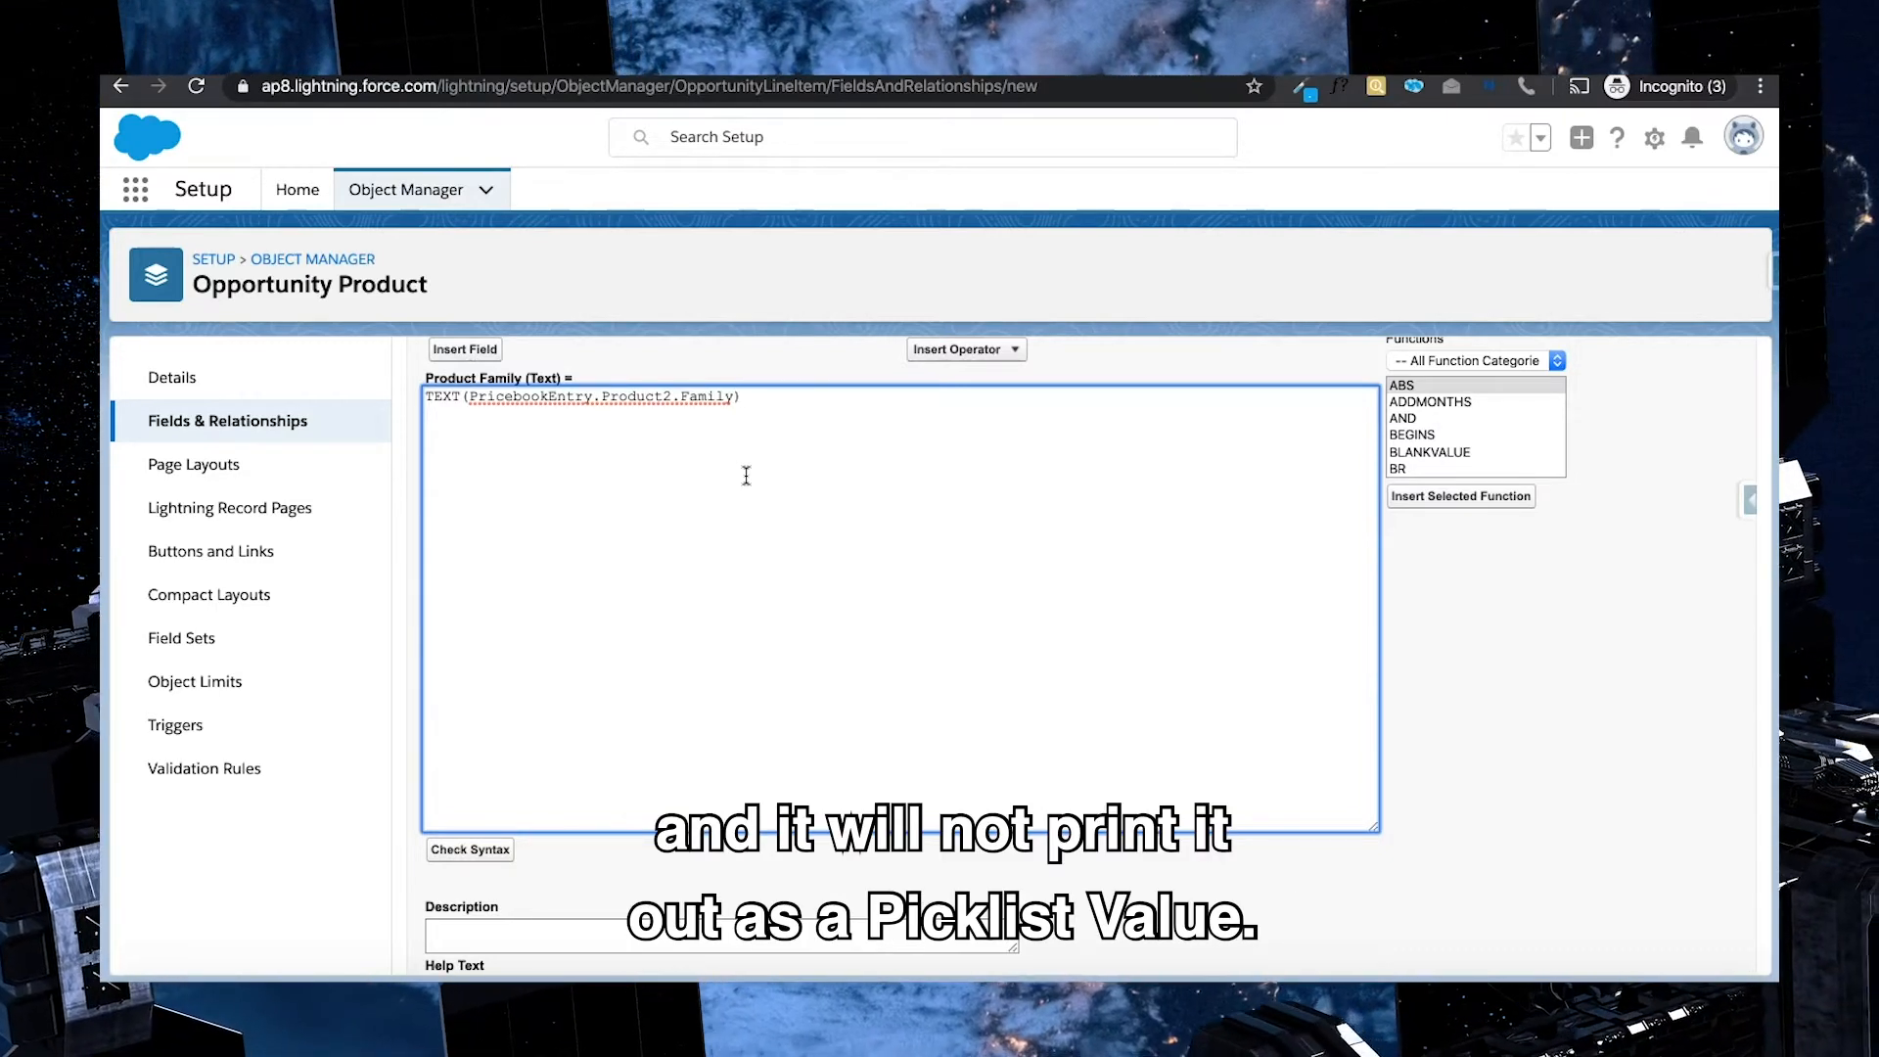
{"action": "left_click", "coordinate": [455, 851]}
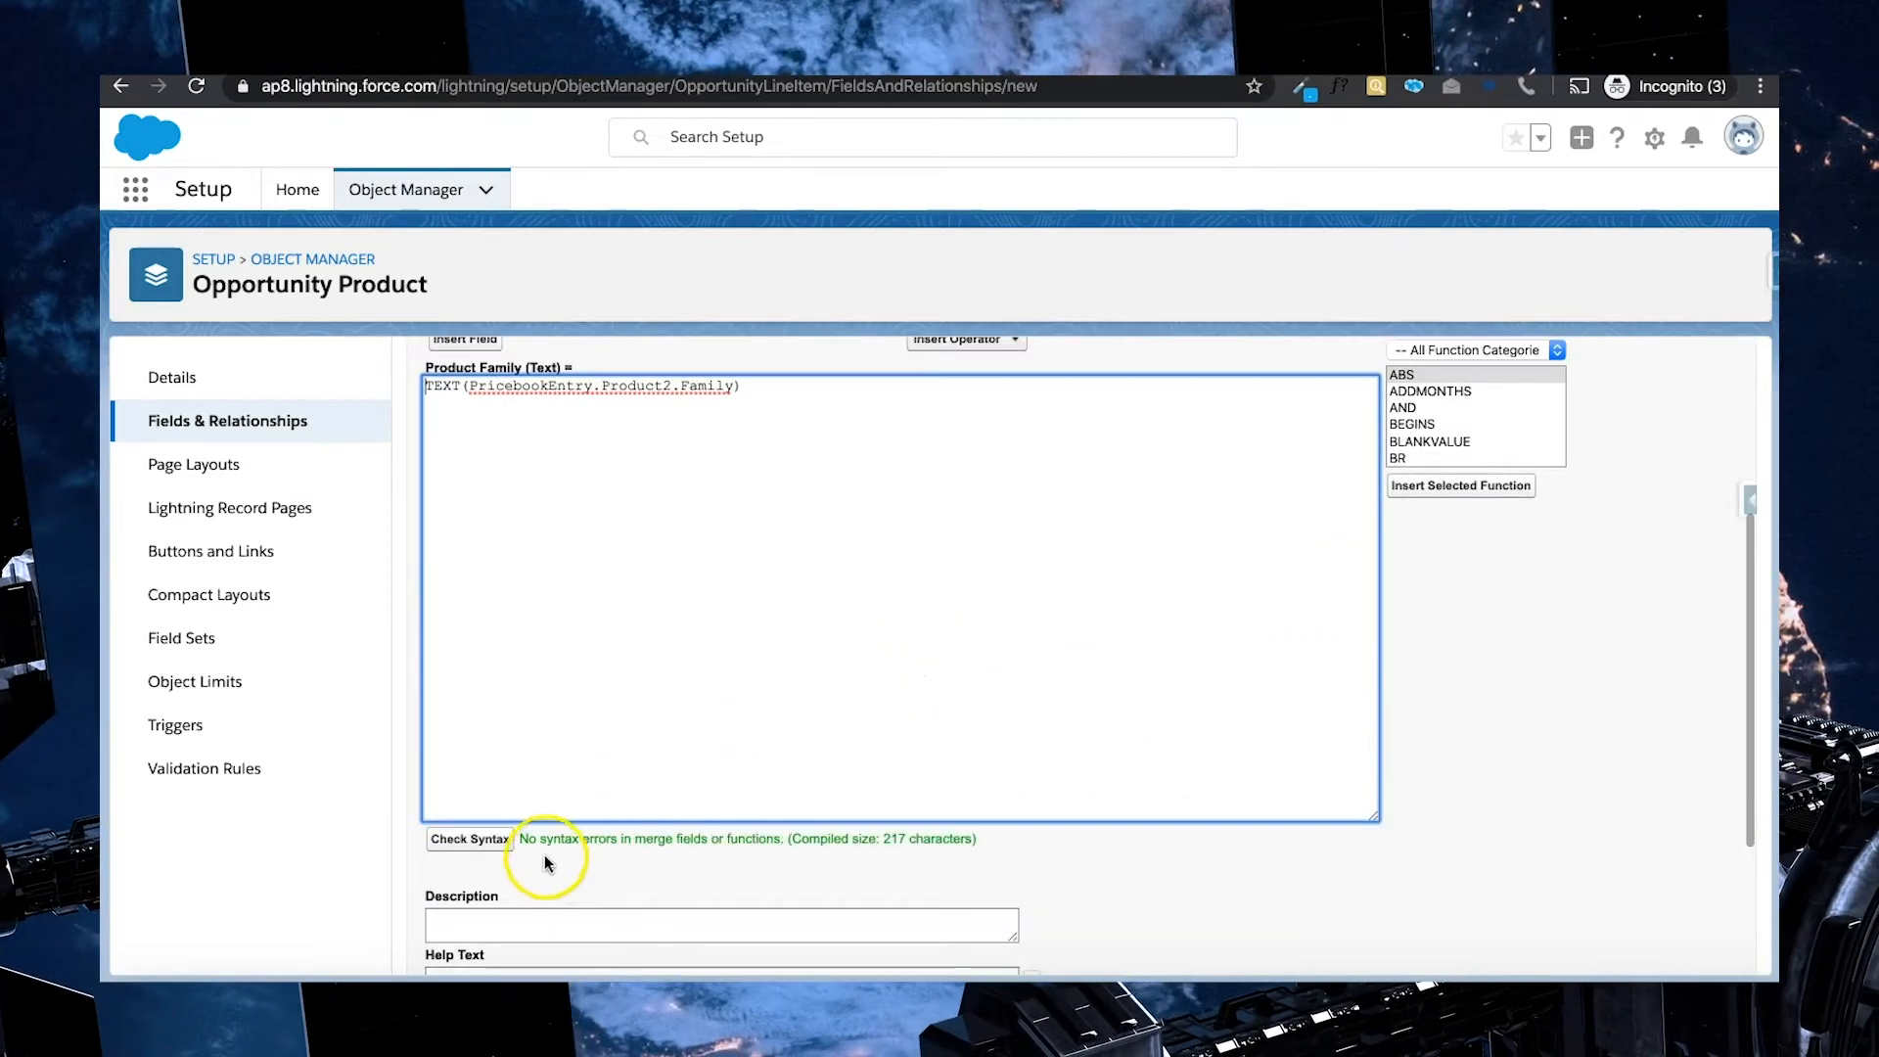
{"action": "left_click", "coordinate": [1024, 838]}
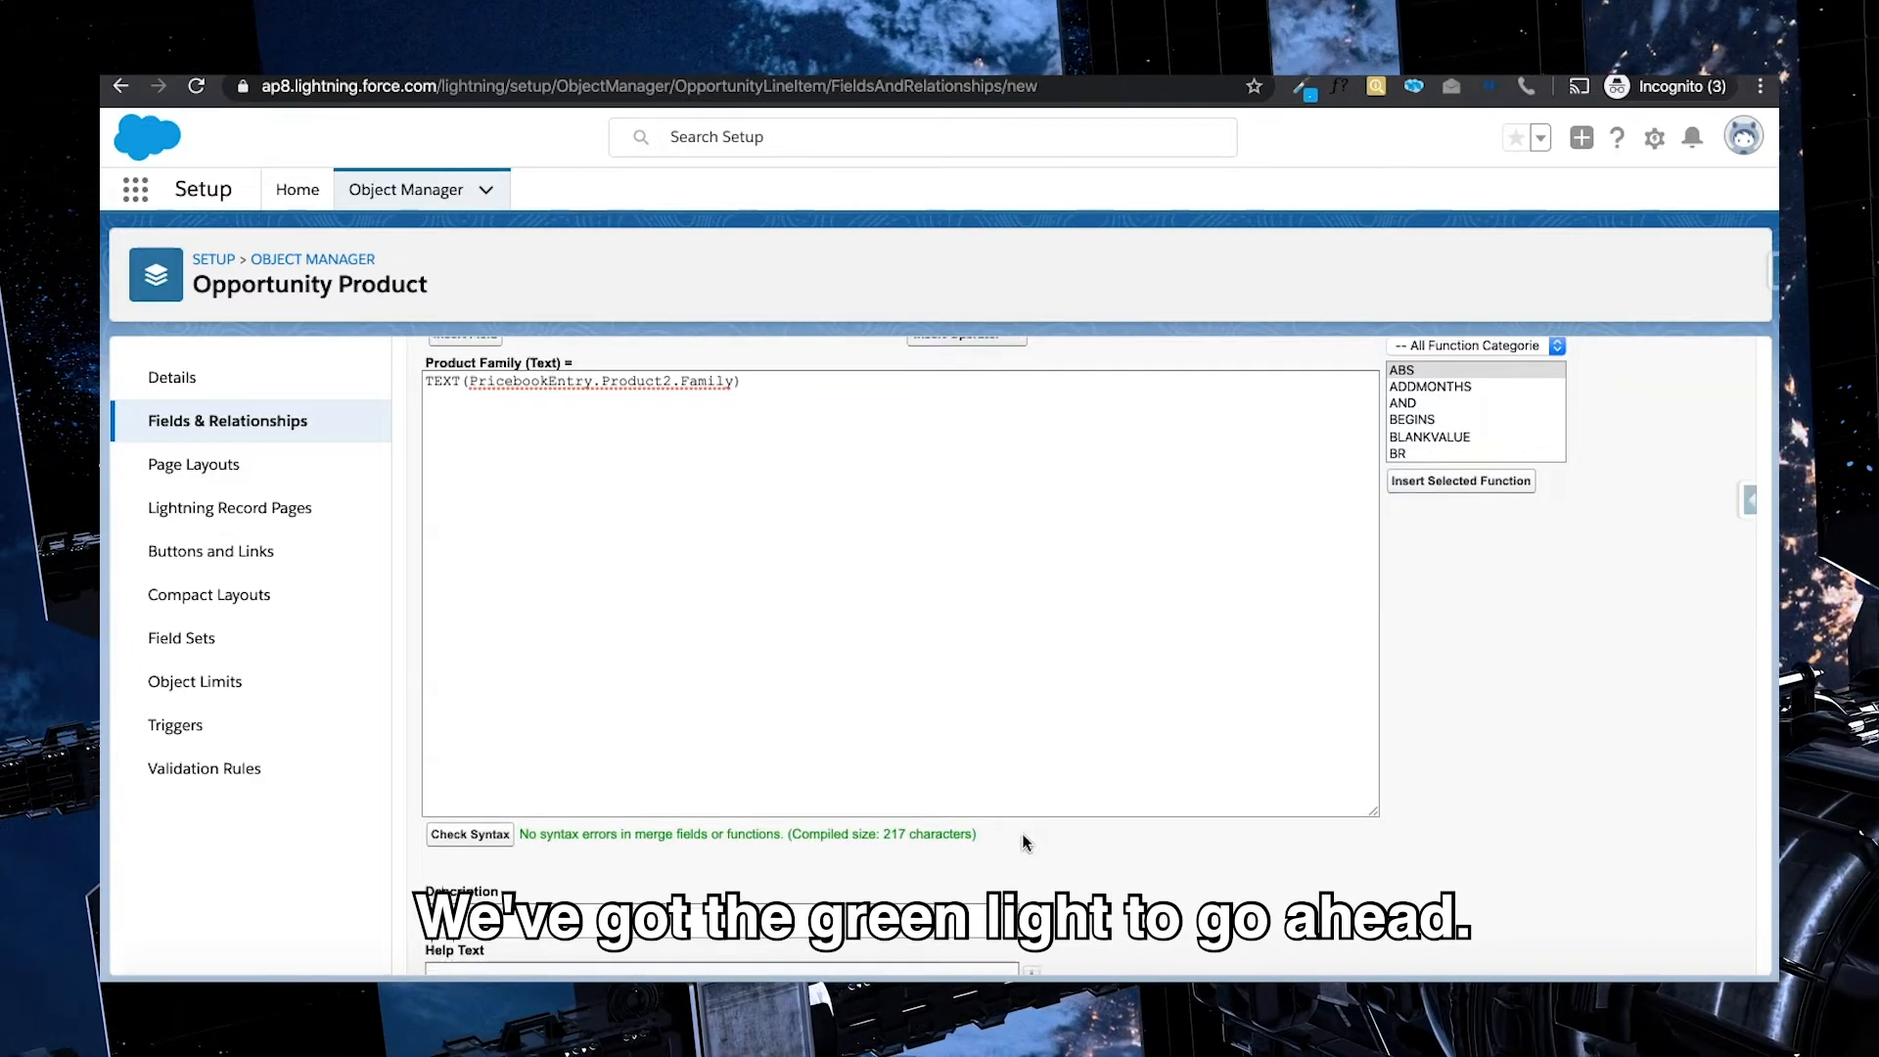
Enter the field description "Used to pull in Product Family to OppProduct for reporting."
{"action": "scroll", "coordinate": [1022, 842], "scroll_direction": "down", "scroll_amount": 2}
{"action": "left_click", "coordinate": [925, 797]}
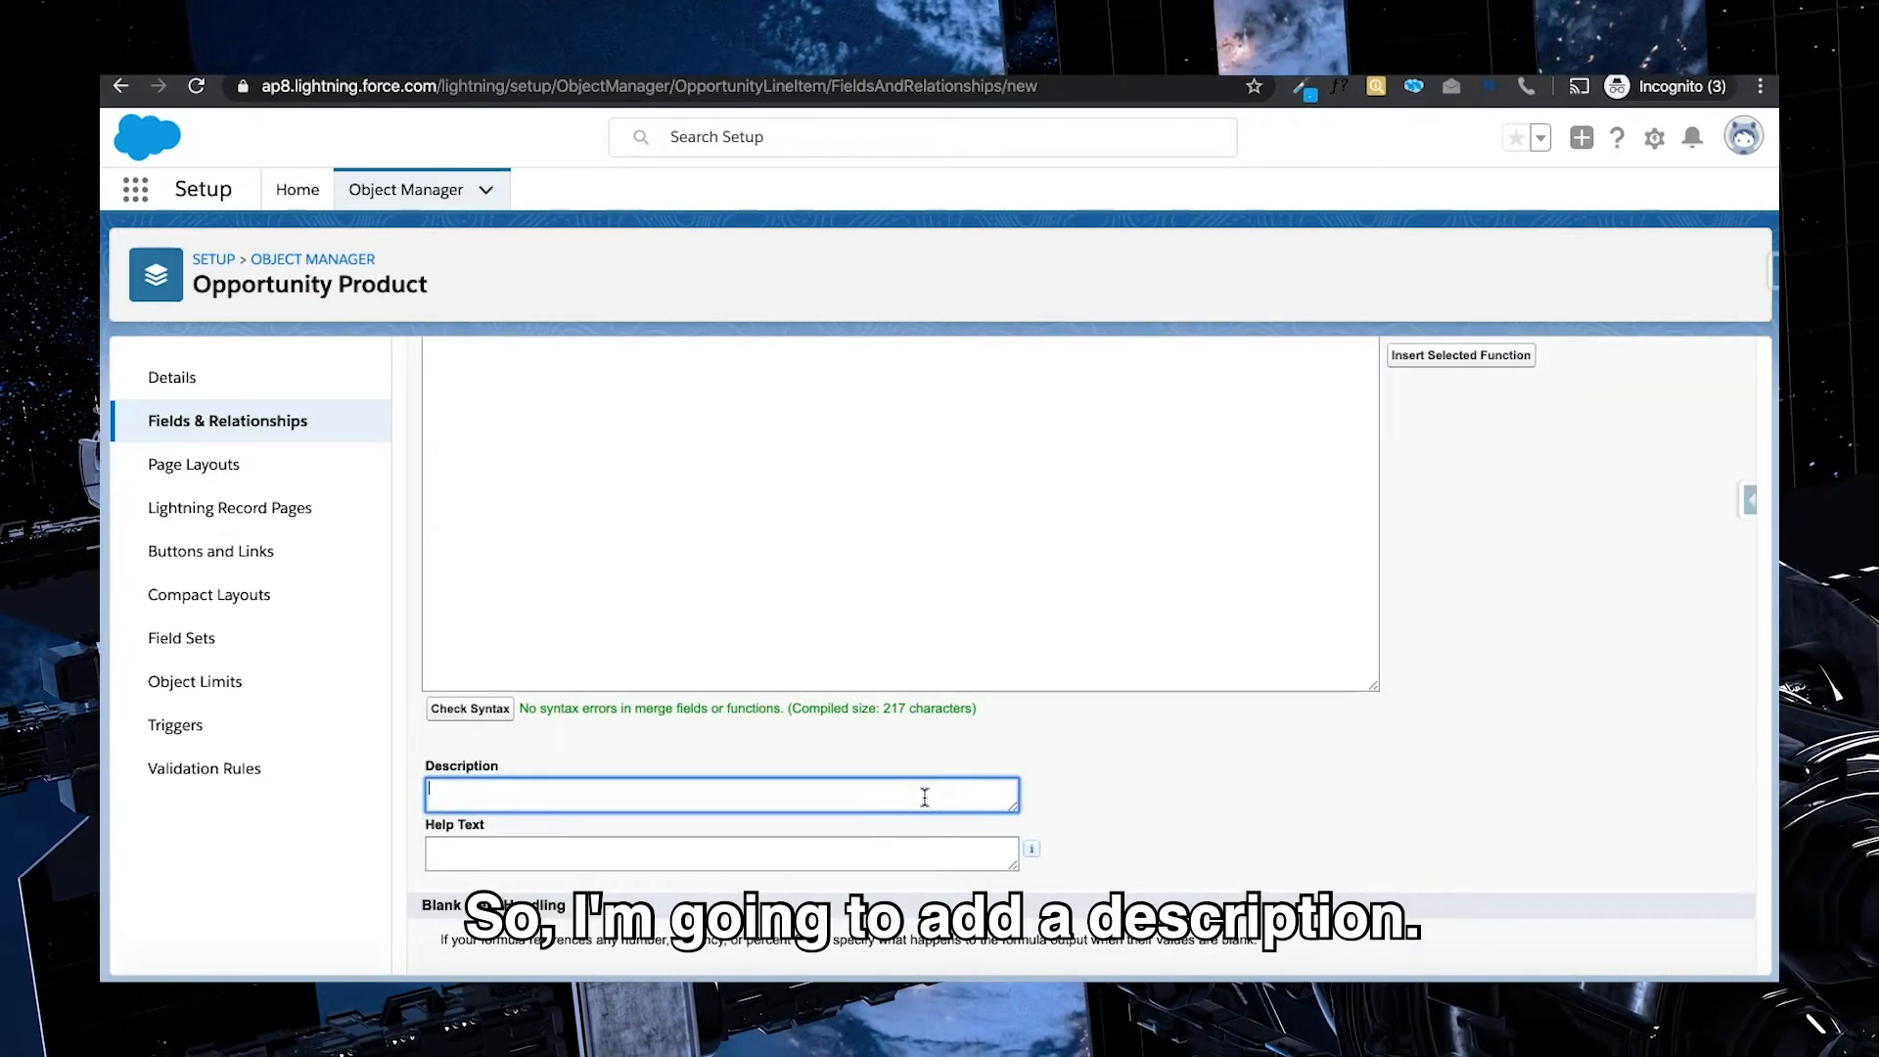
{"action": "type", "text": "Used to "}
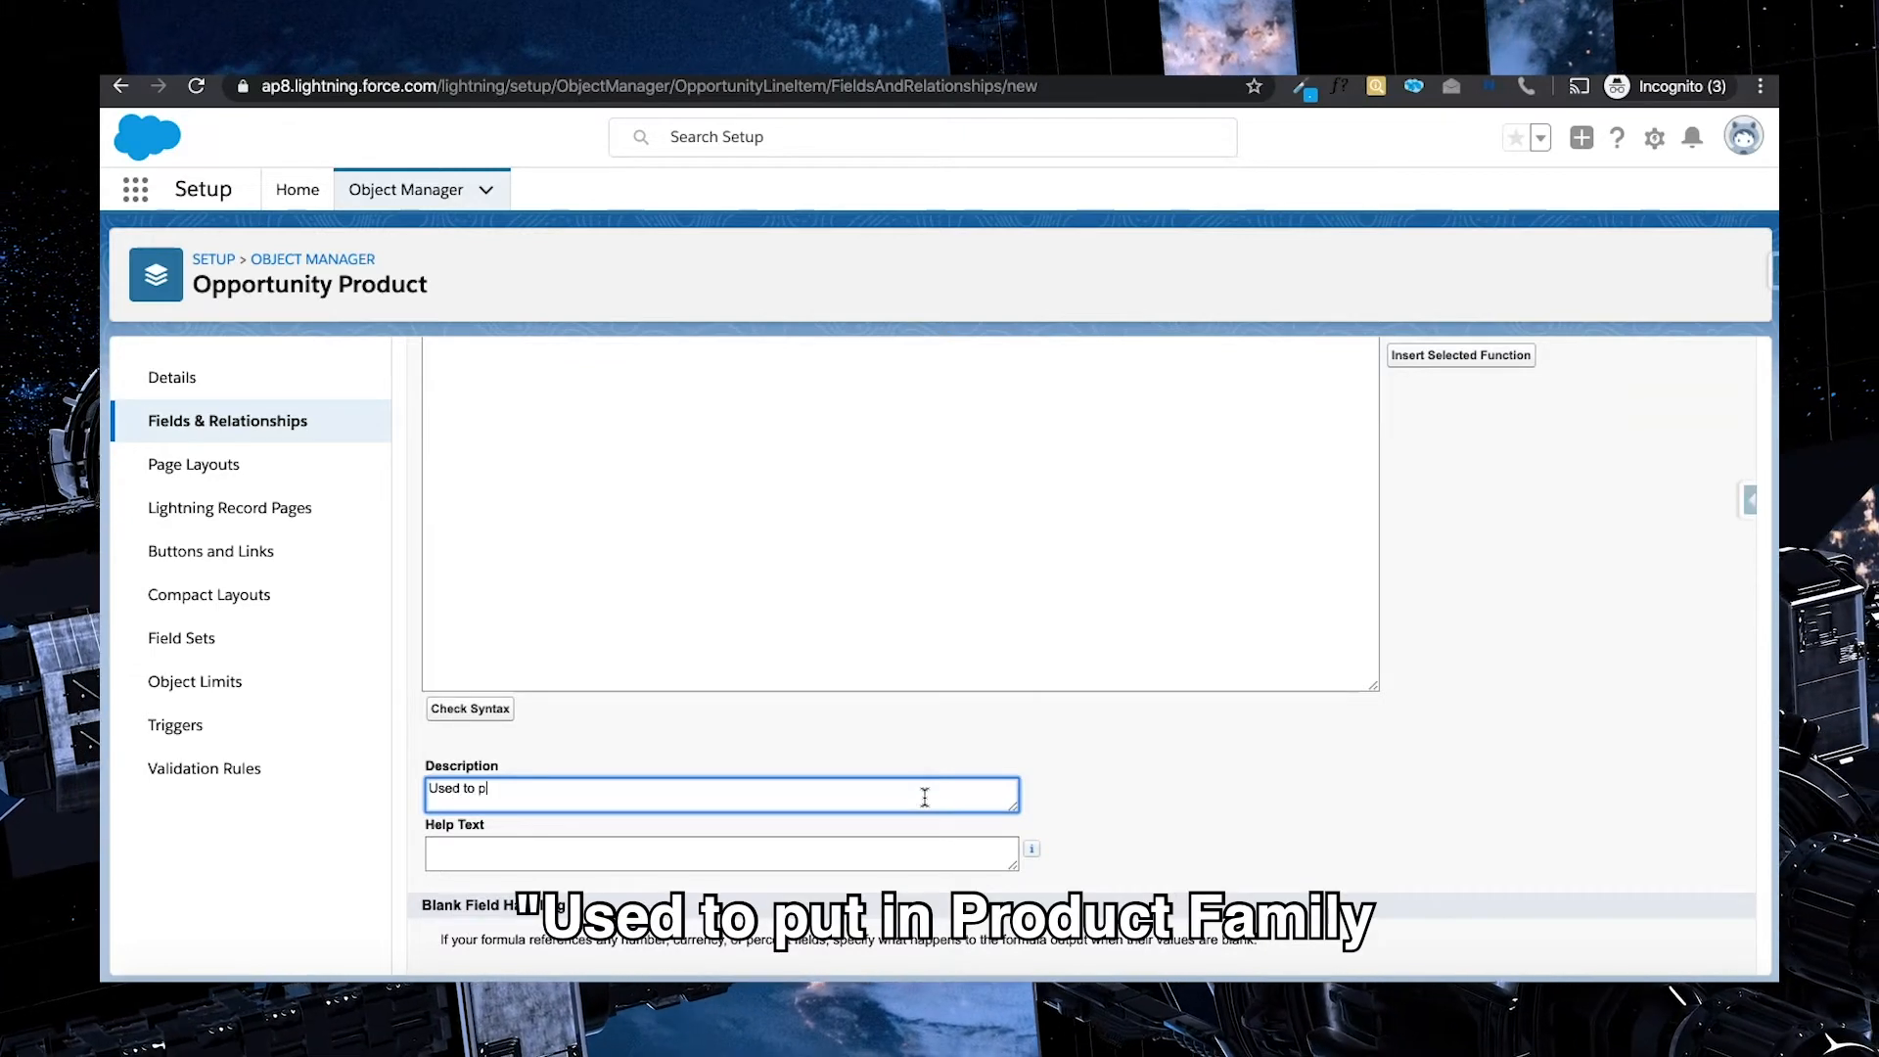
{"action": "type", "text": "pull in Product "}
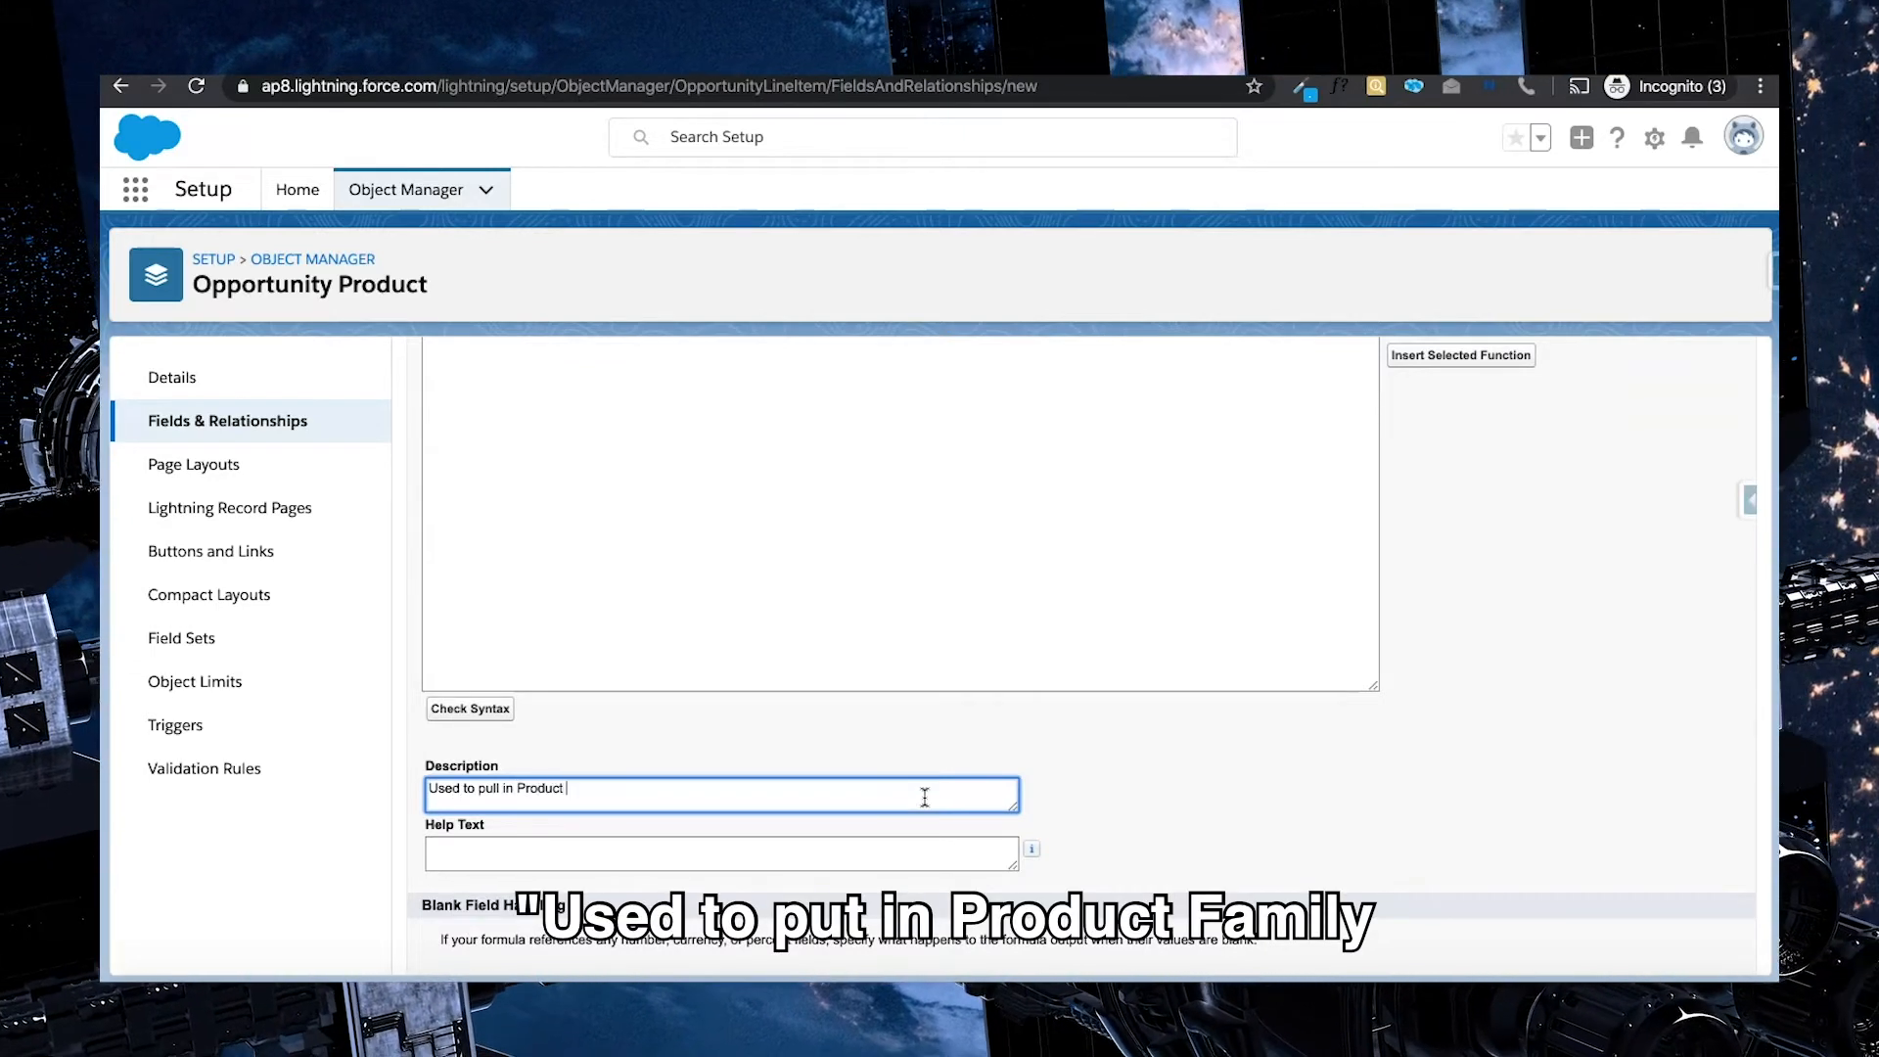
{"action": "type", "text": "Family t"}
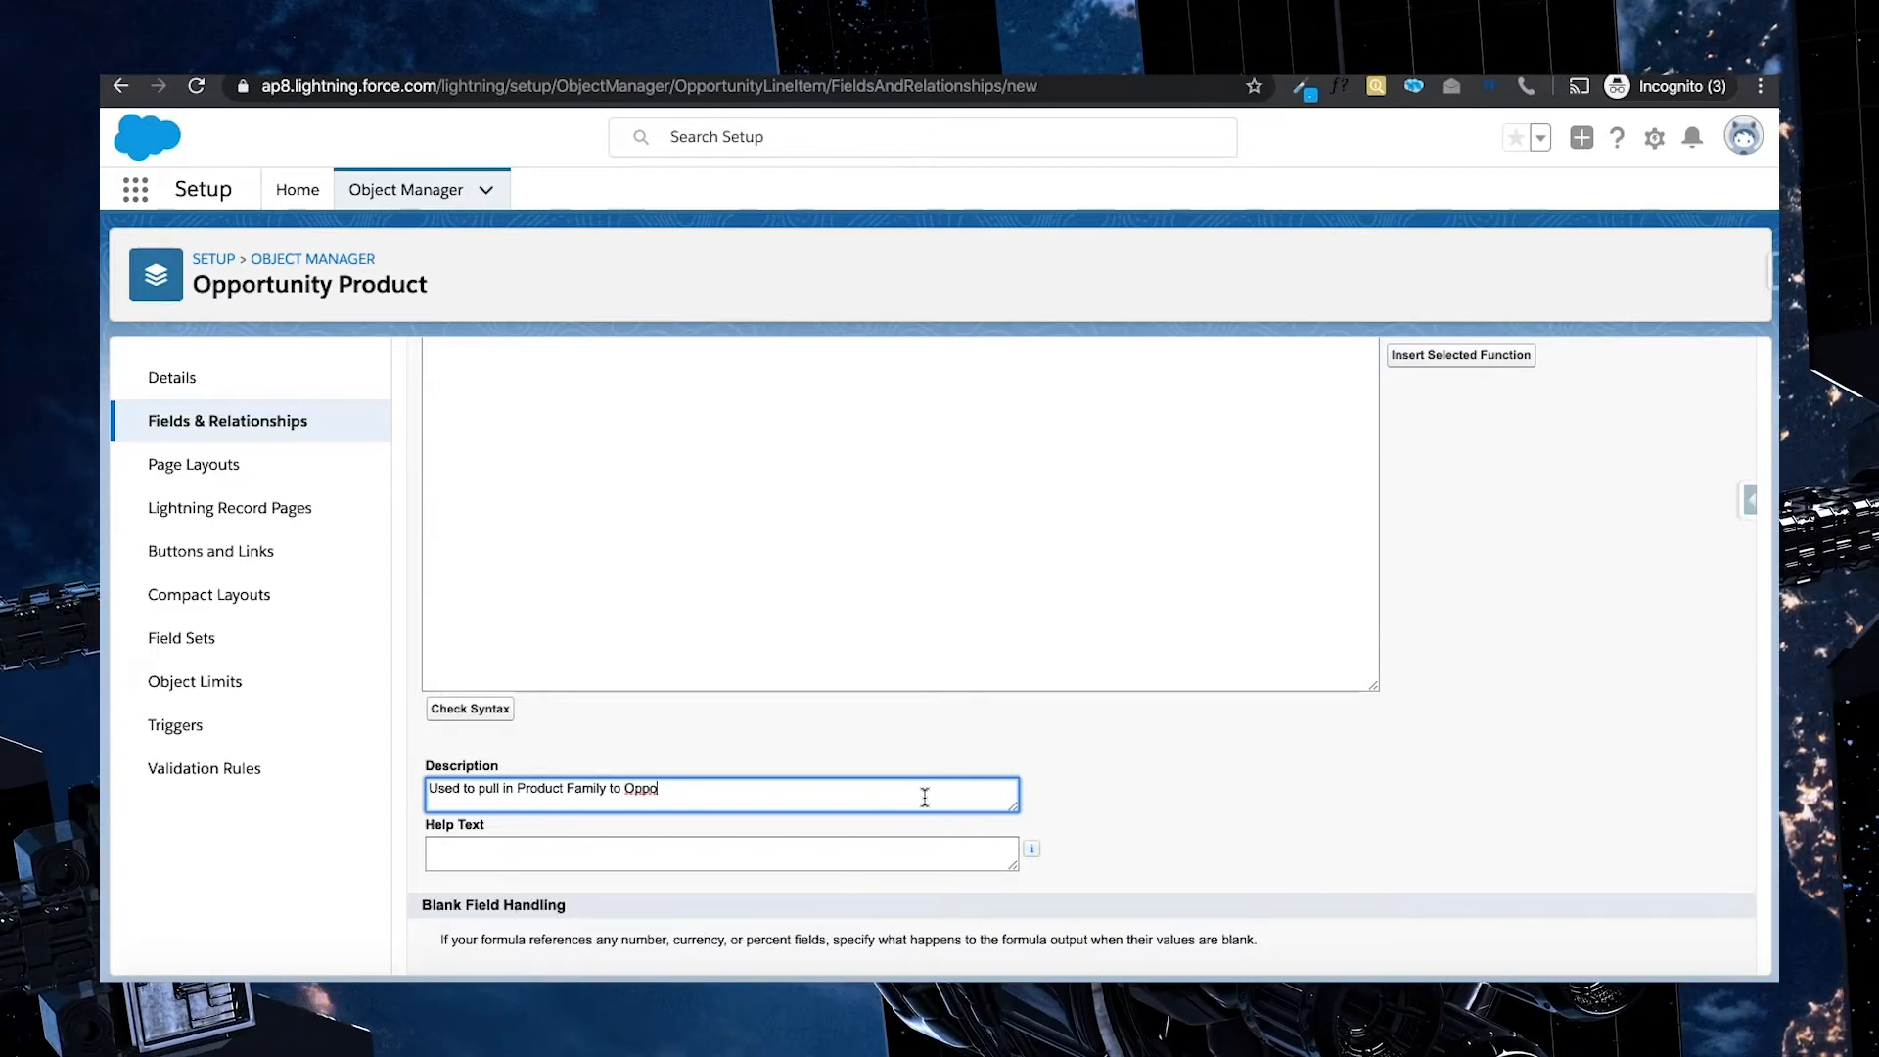
{"action": "type", "text": "o OppPr"}
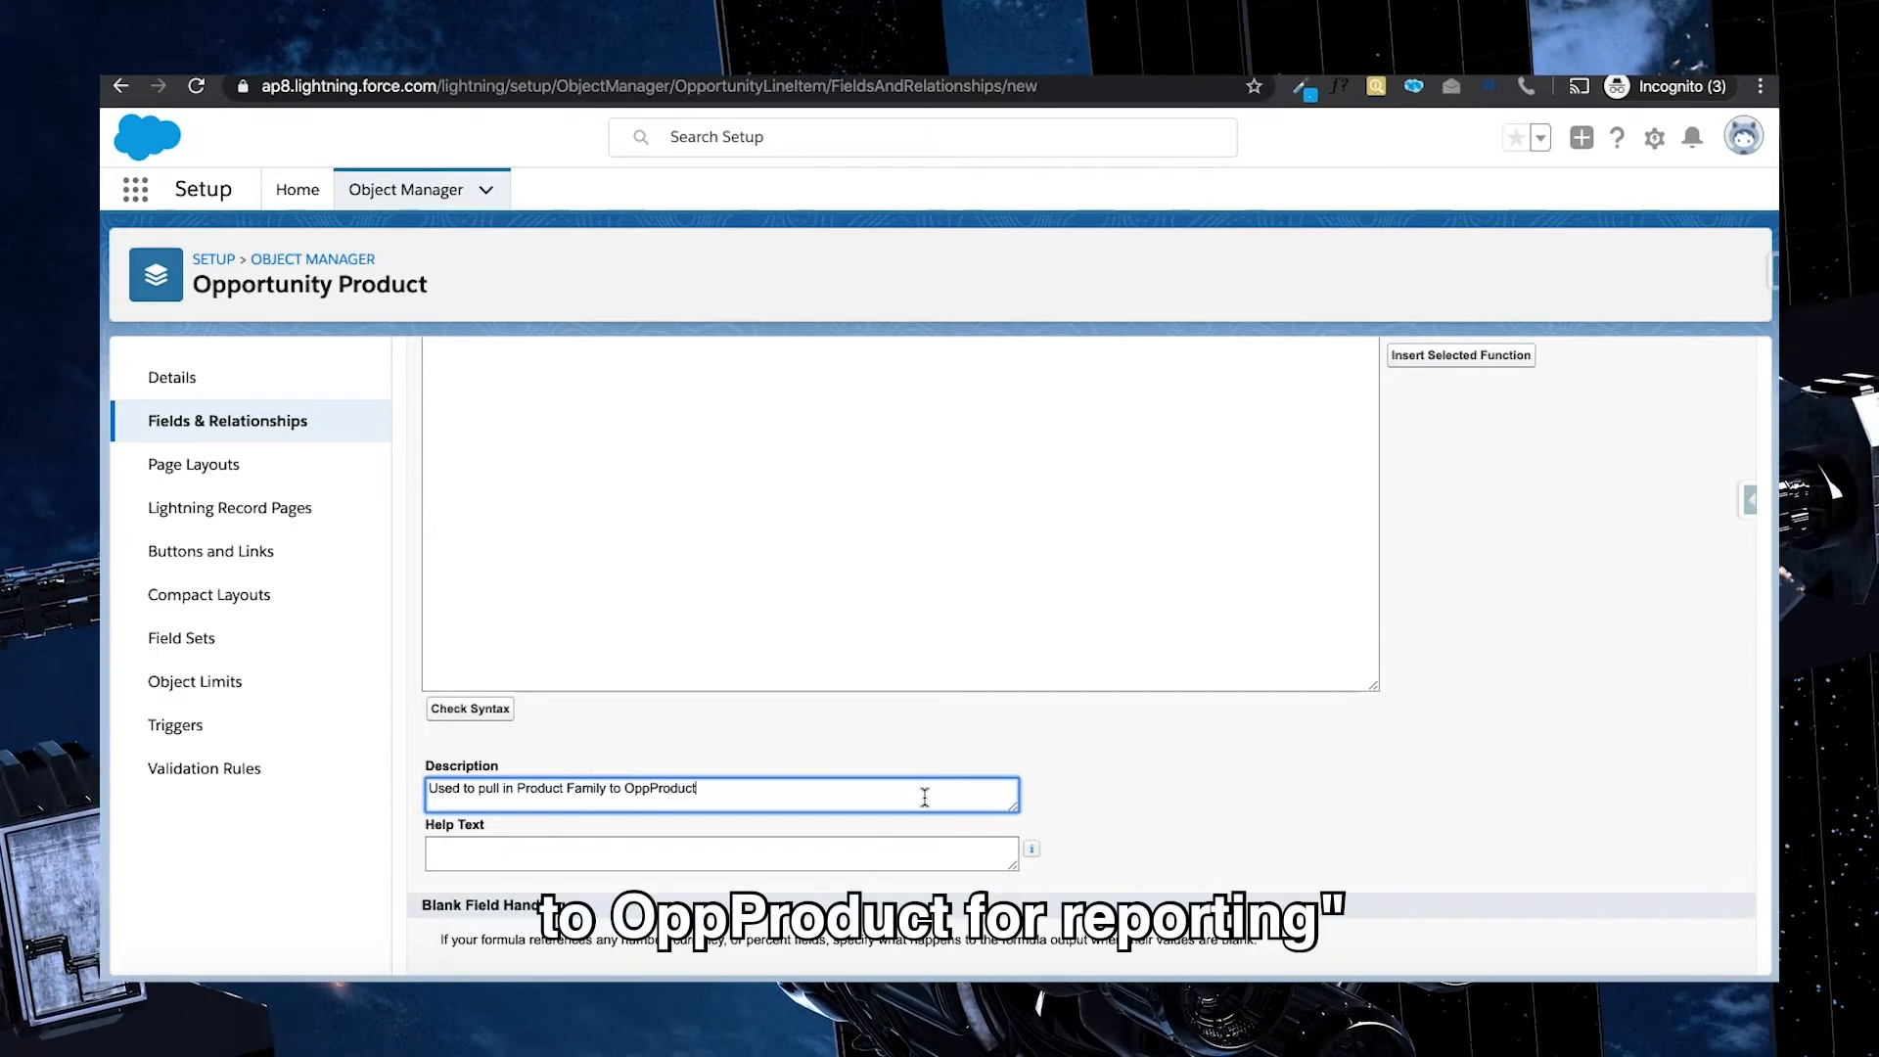
{"action": "type", "text": "oduct "}
{"action": "type", "text": "for repoet"}
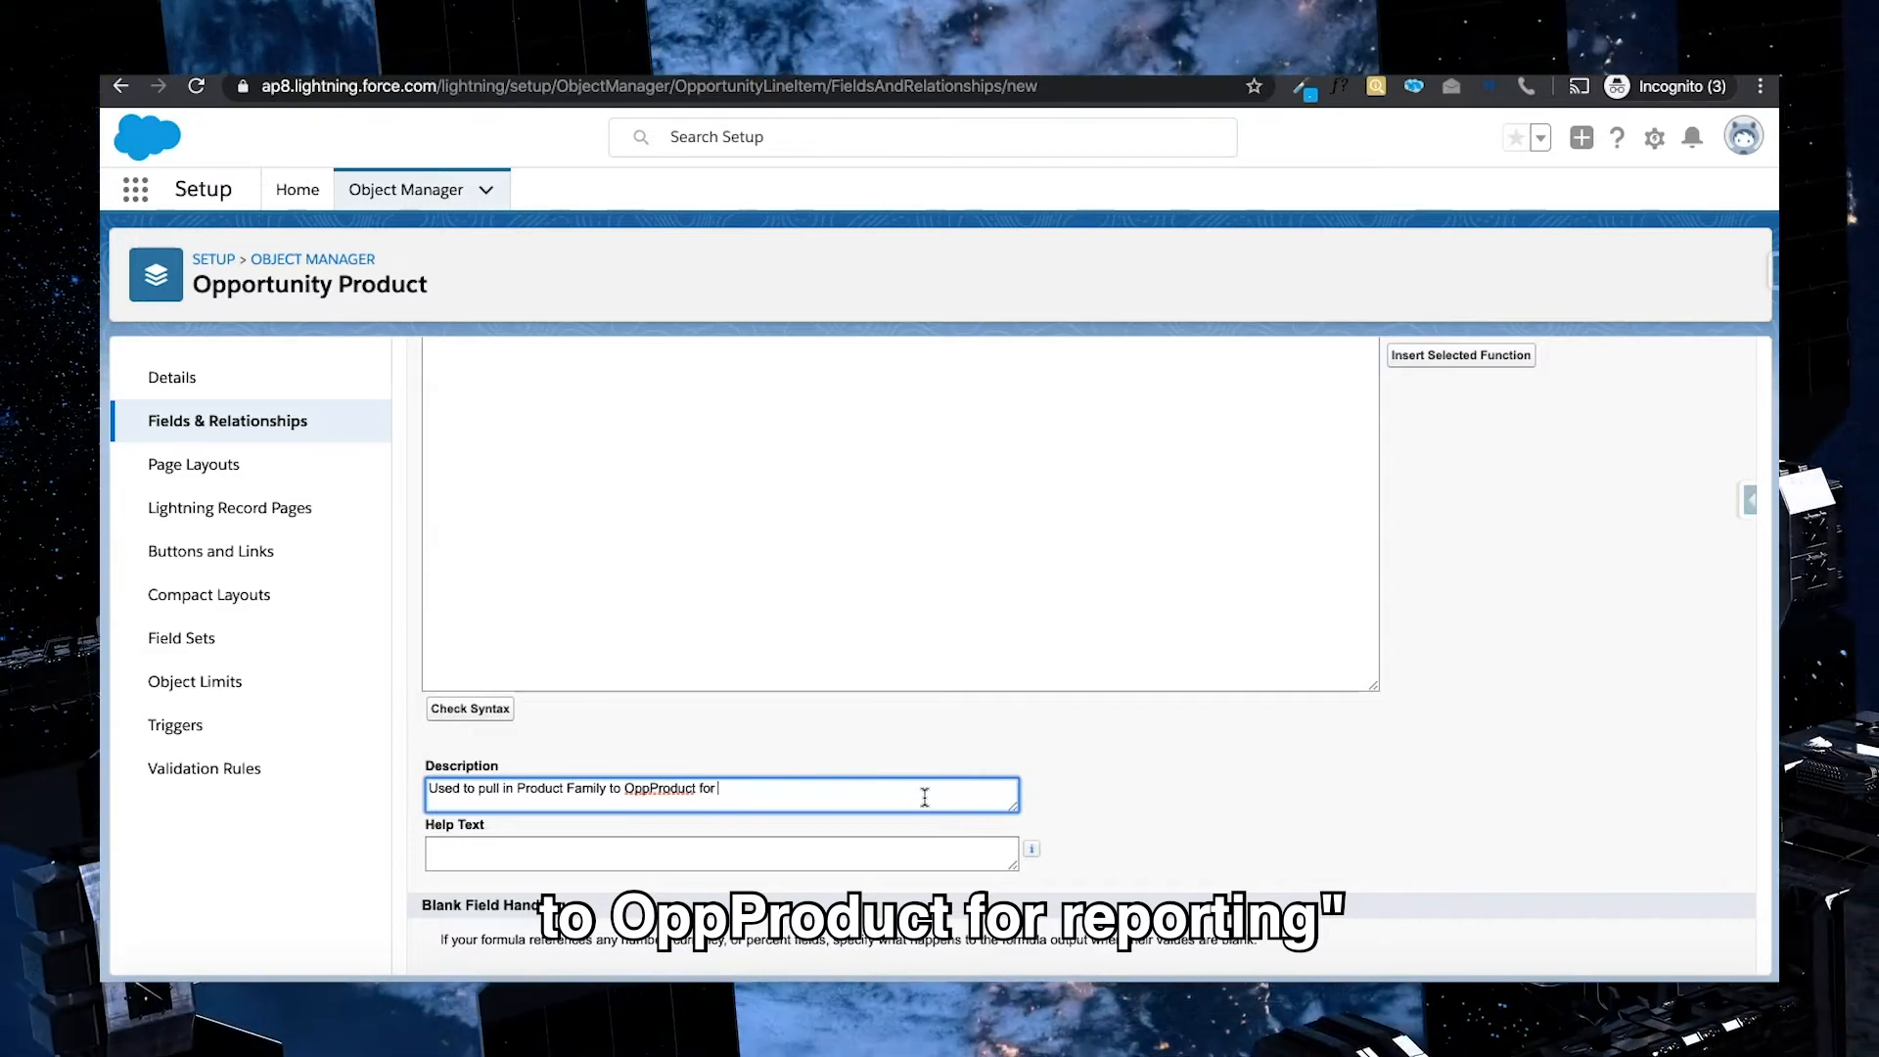
{"action": "key", "text": "BackSpace"}
{"action": "key", "text": "BackSpace"}
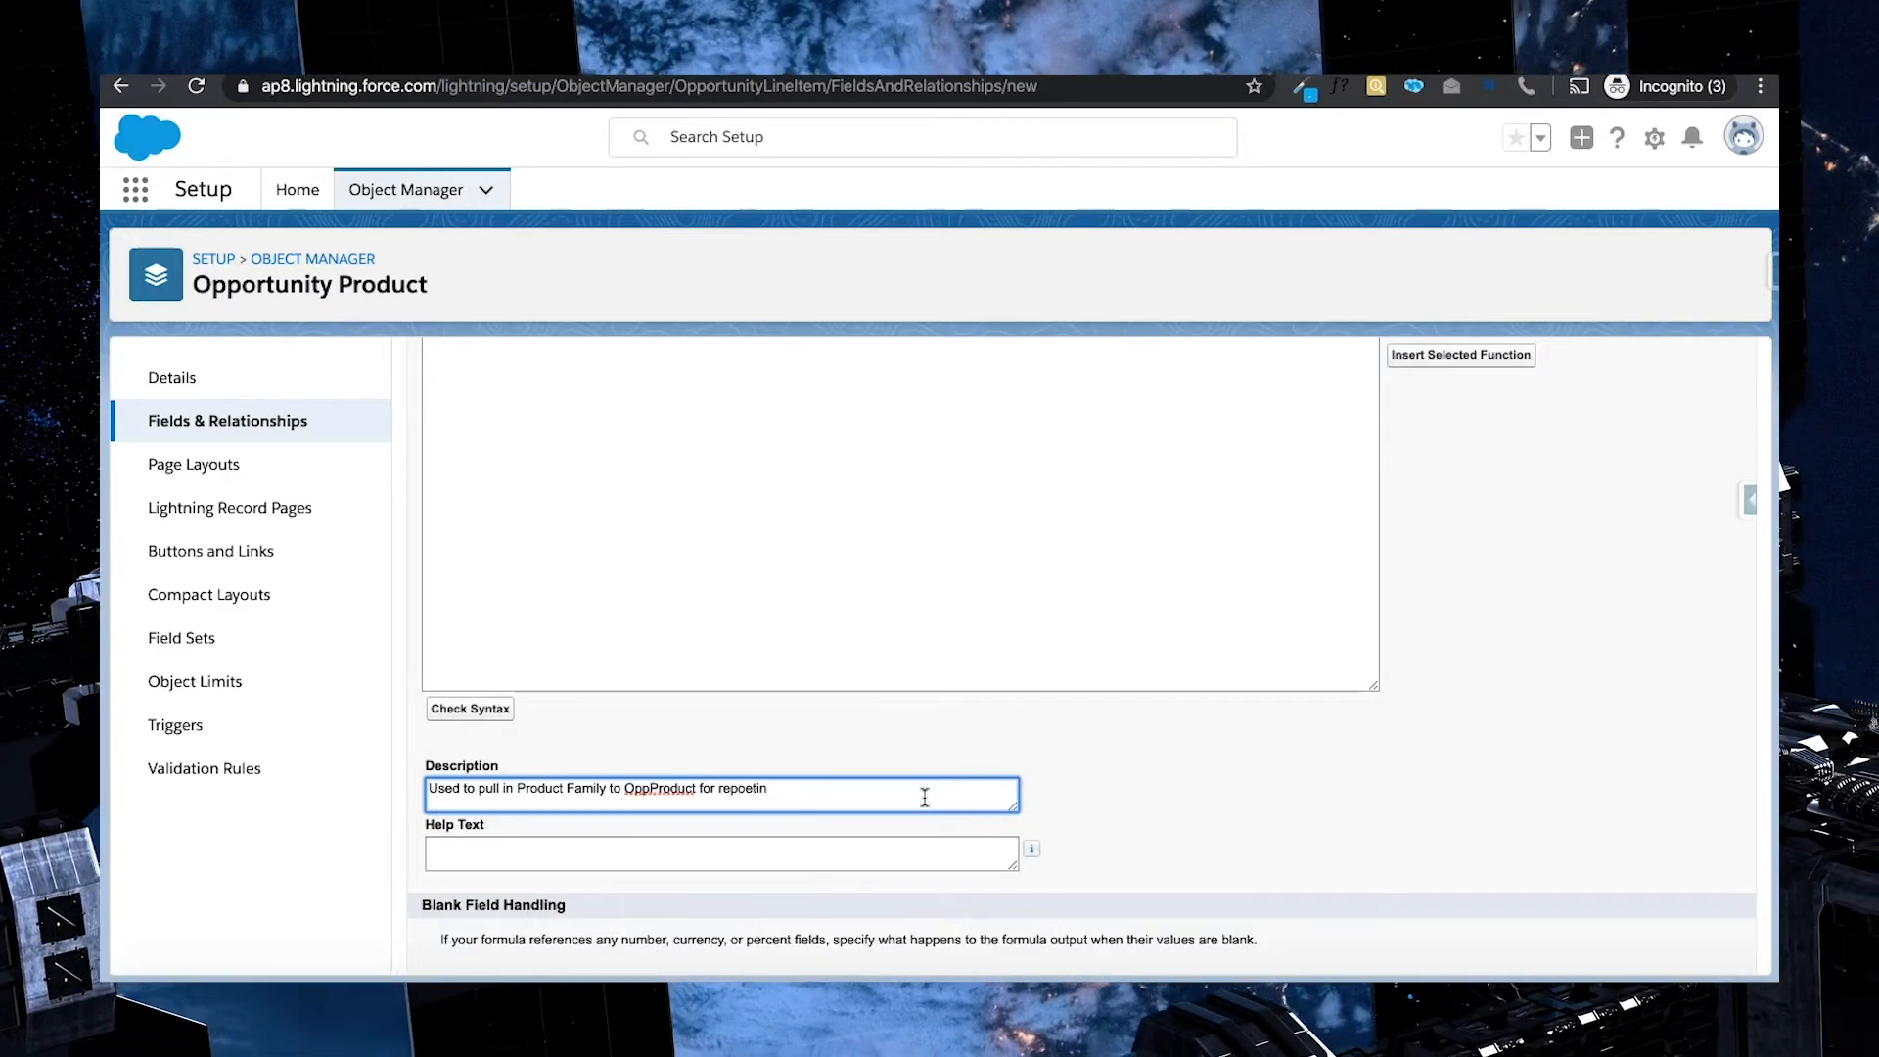
{"action": "type", "text": "rting."}
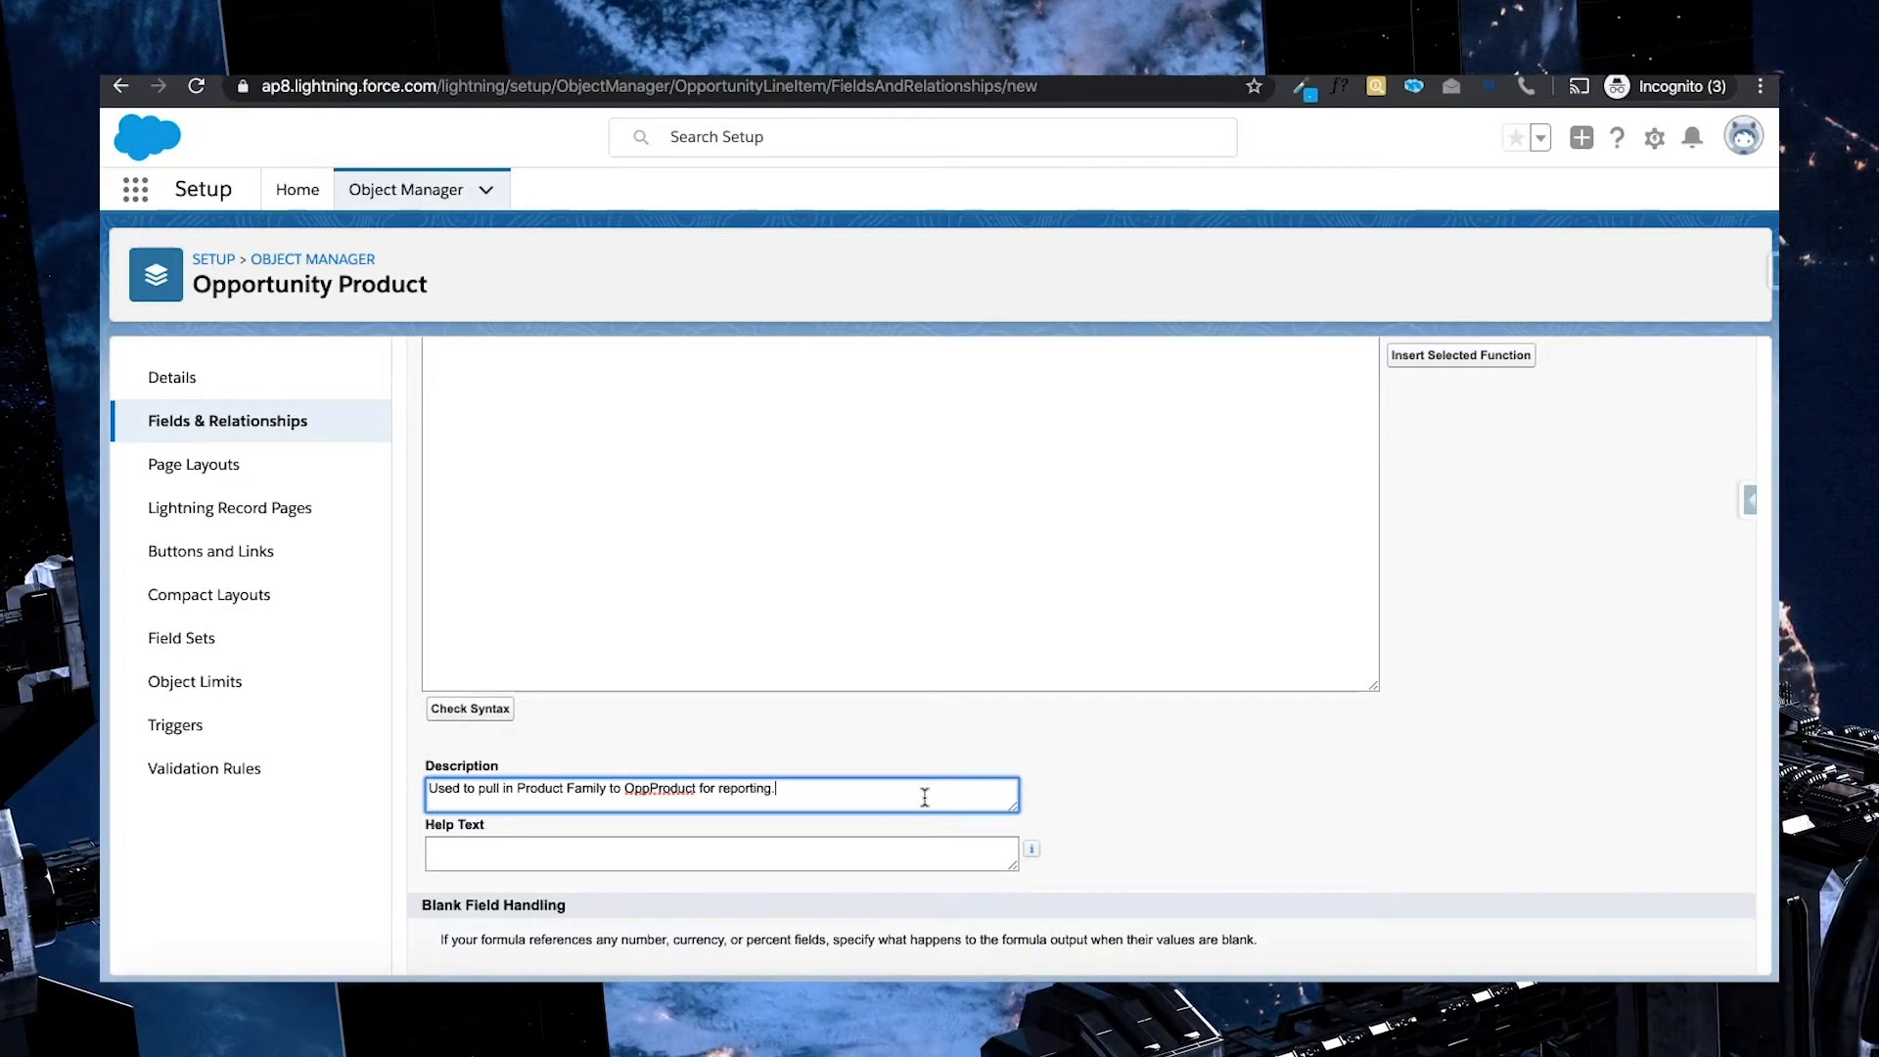
Enter the help text "Product Family Classed from Product. READ ONLY." for the formula field
{"action": "left_click", "coordinate": [736, 843]}
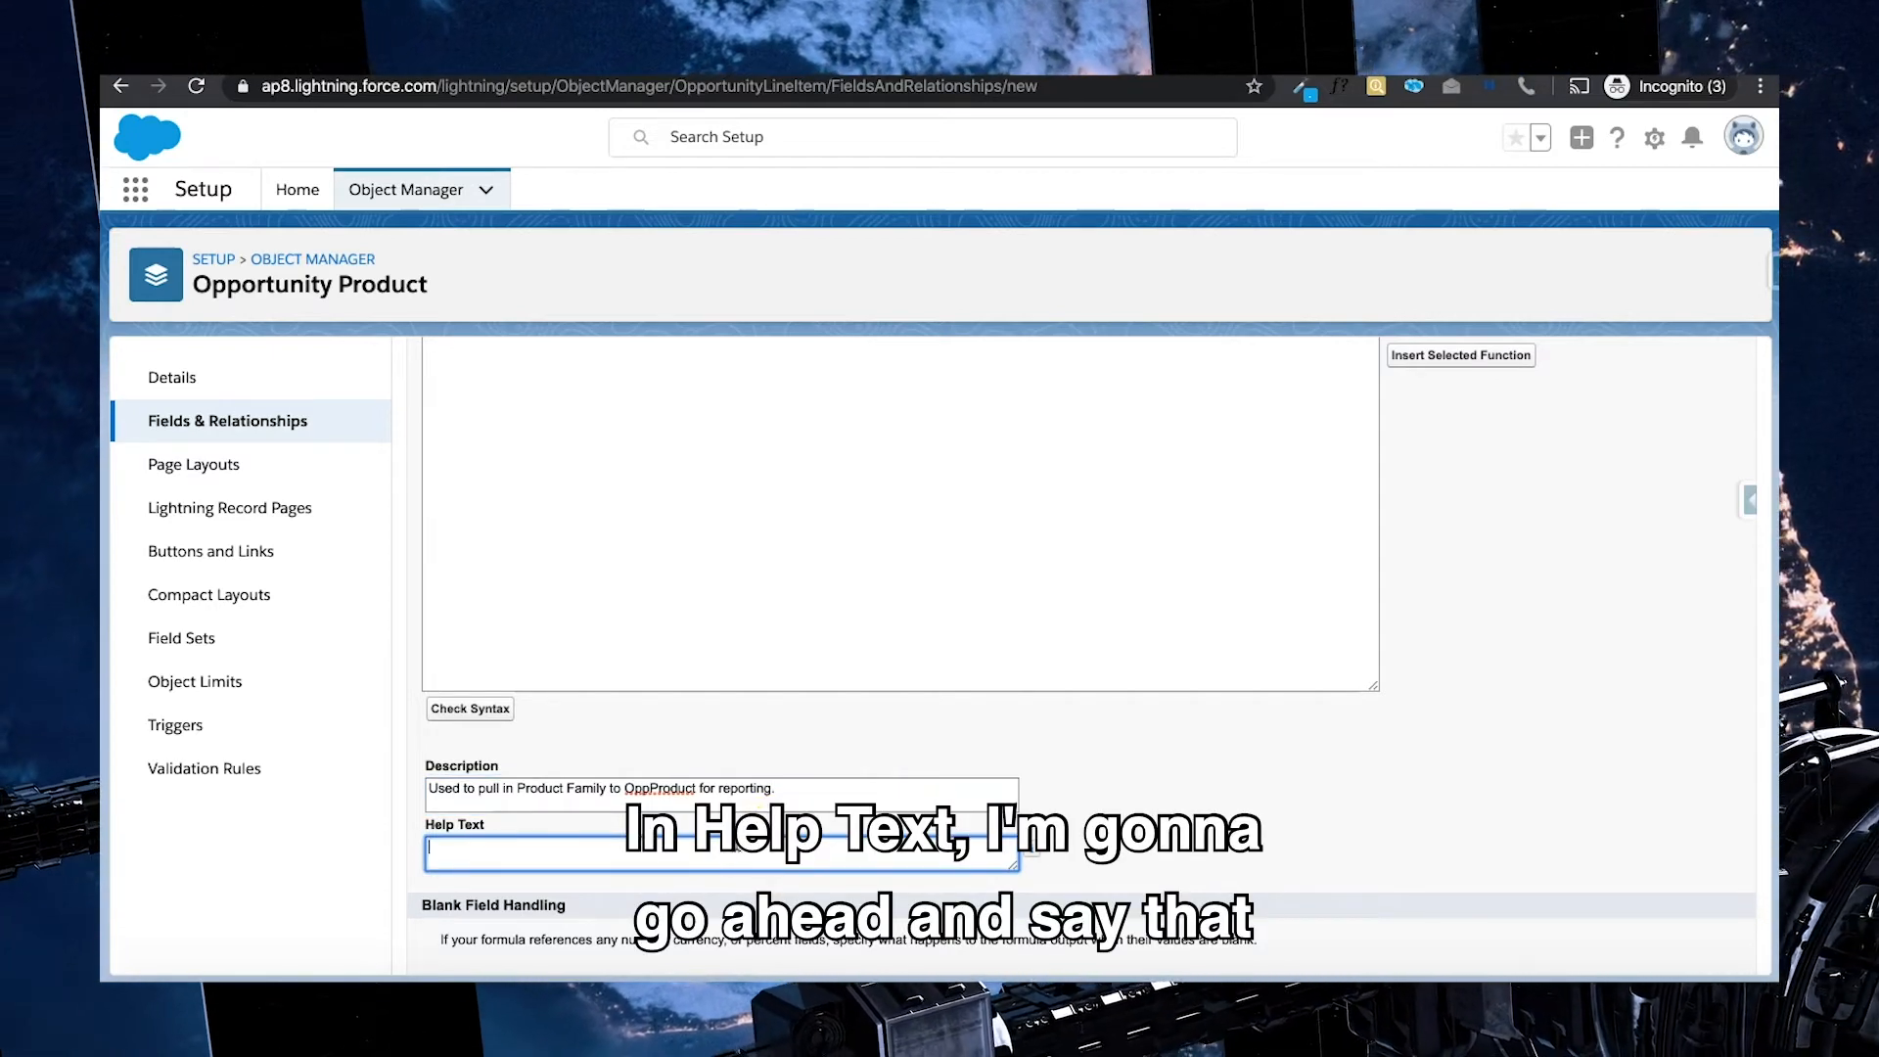
{"action": "type", "text": "It"}
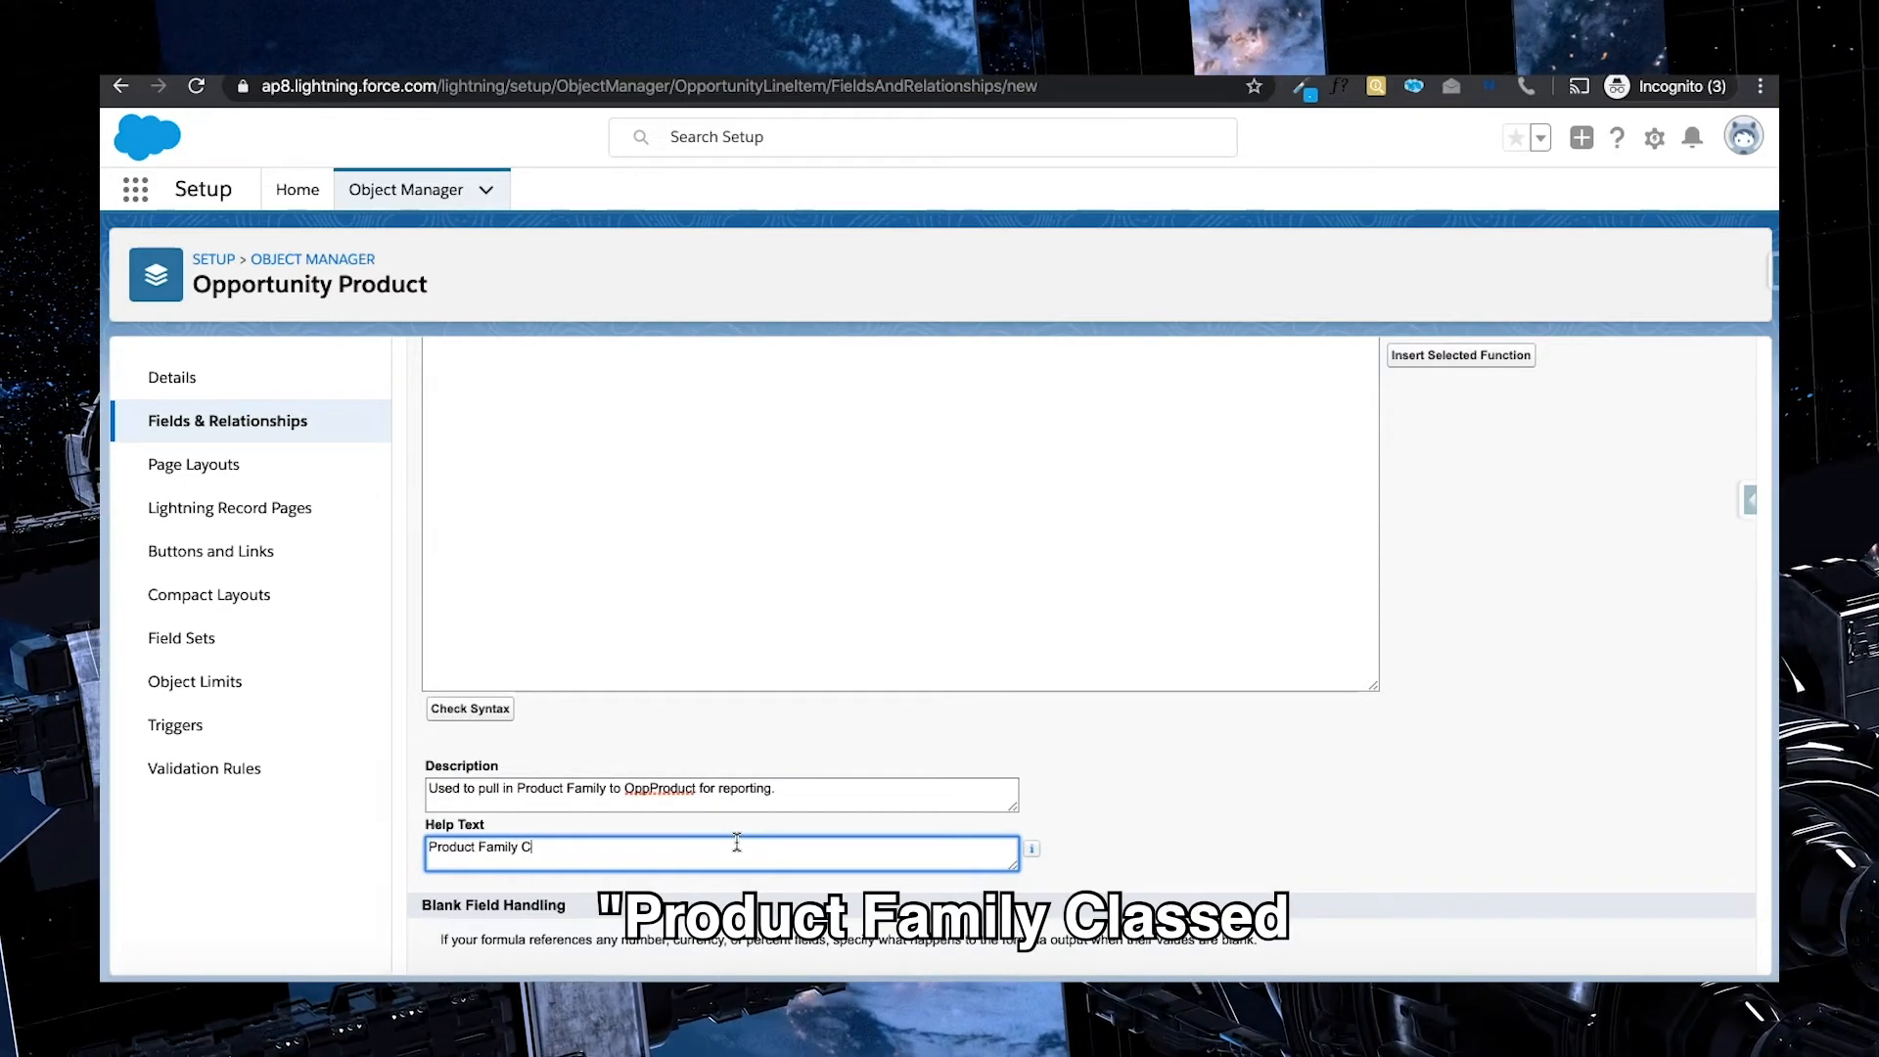
{"action": "type", "text": "ssed "}
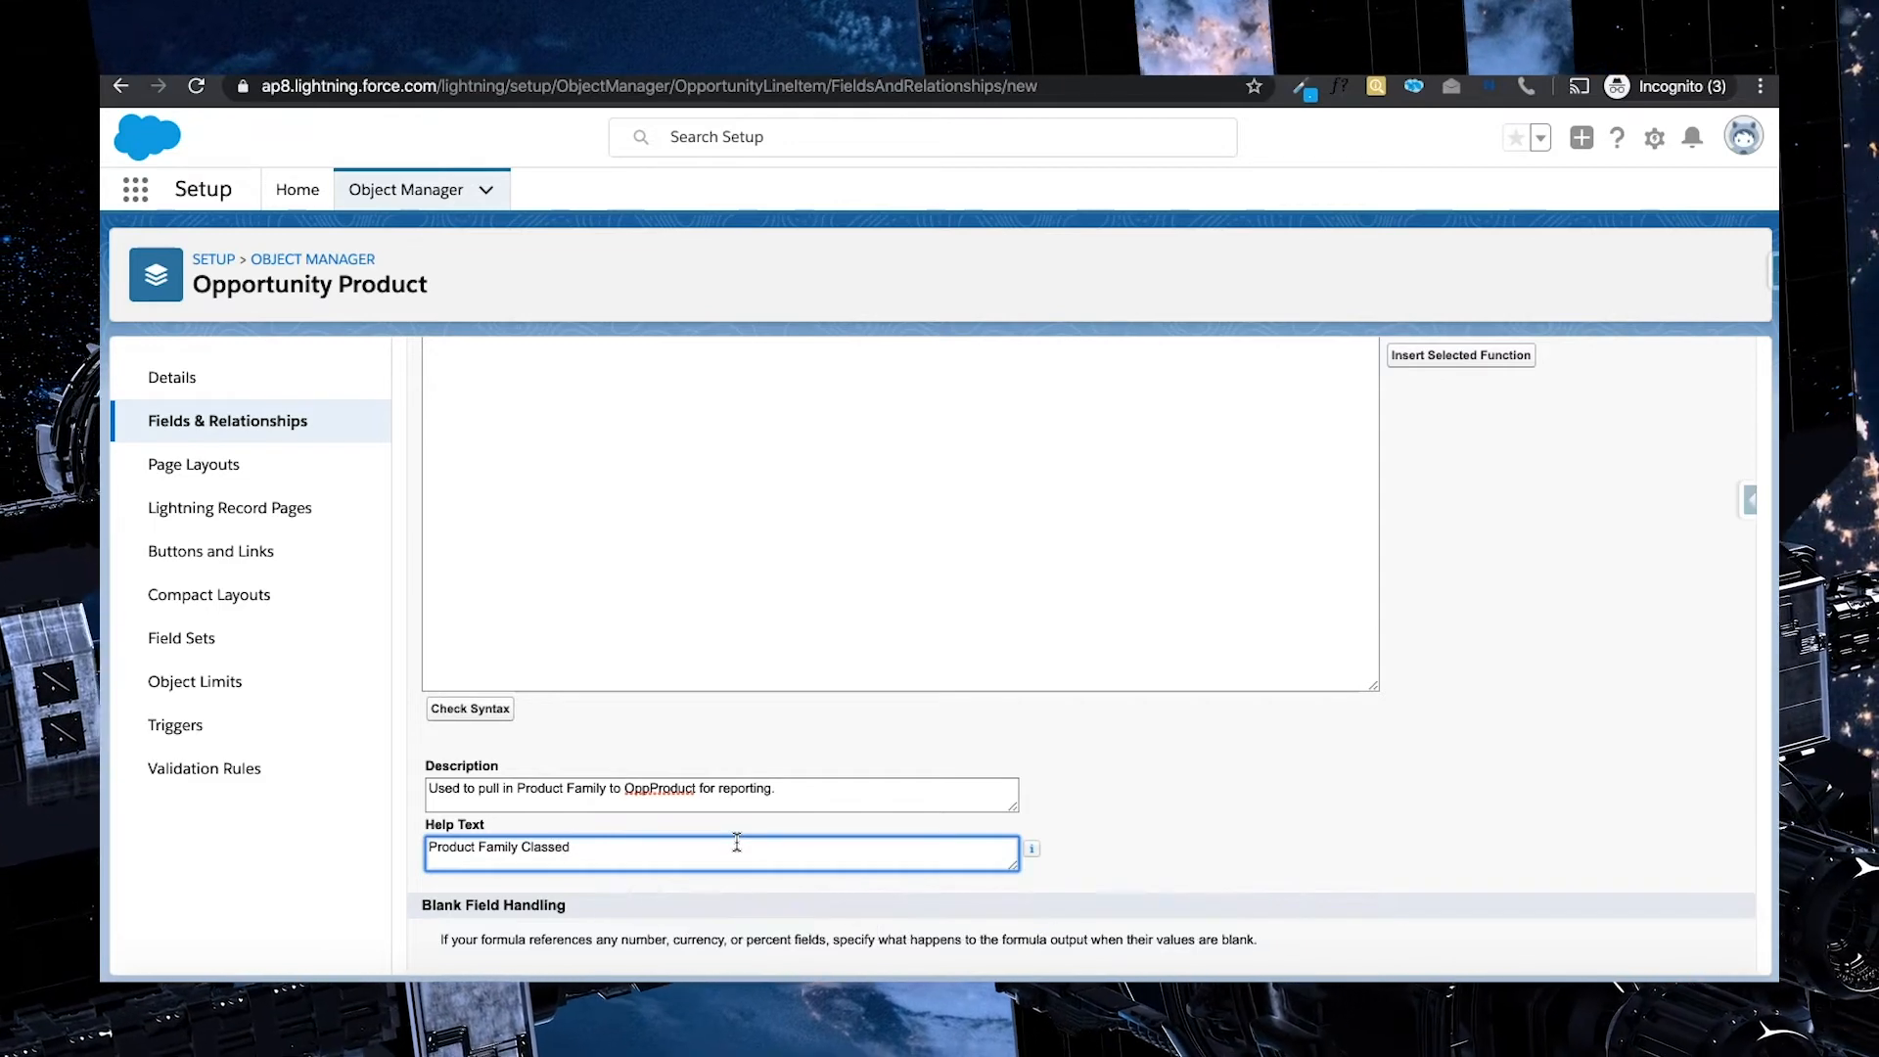
{"action": "type", "text": "from Product. RE"}
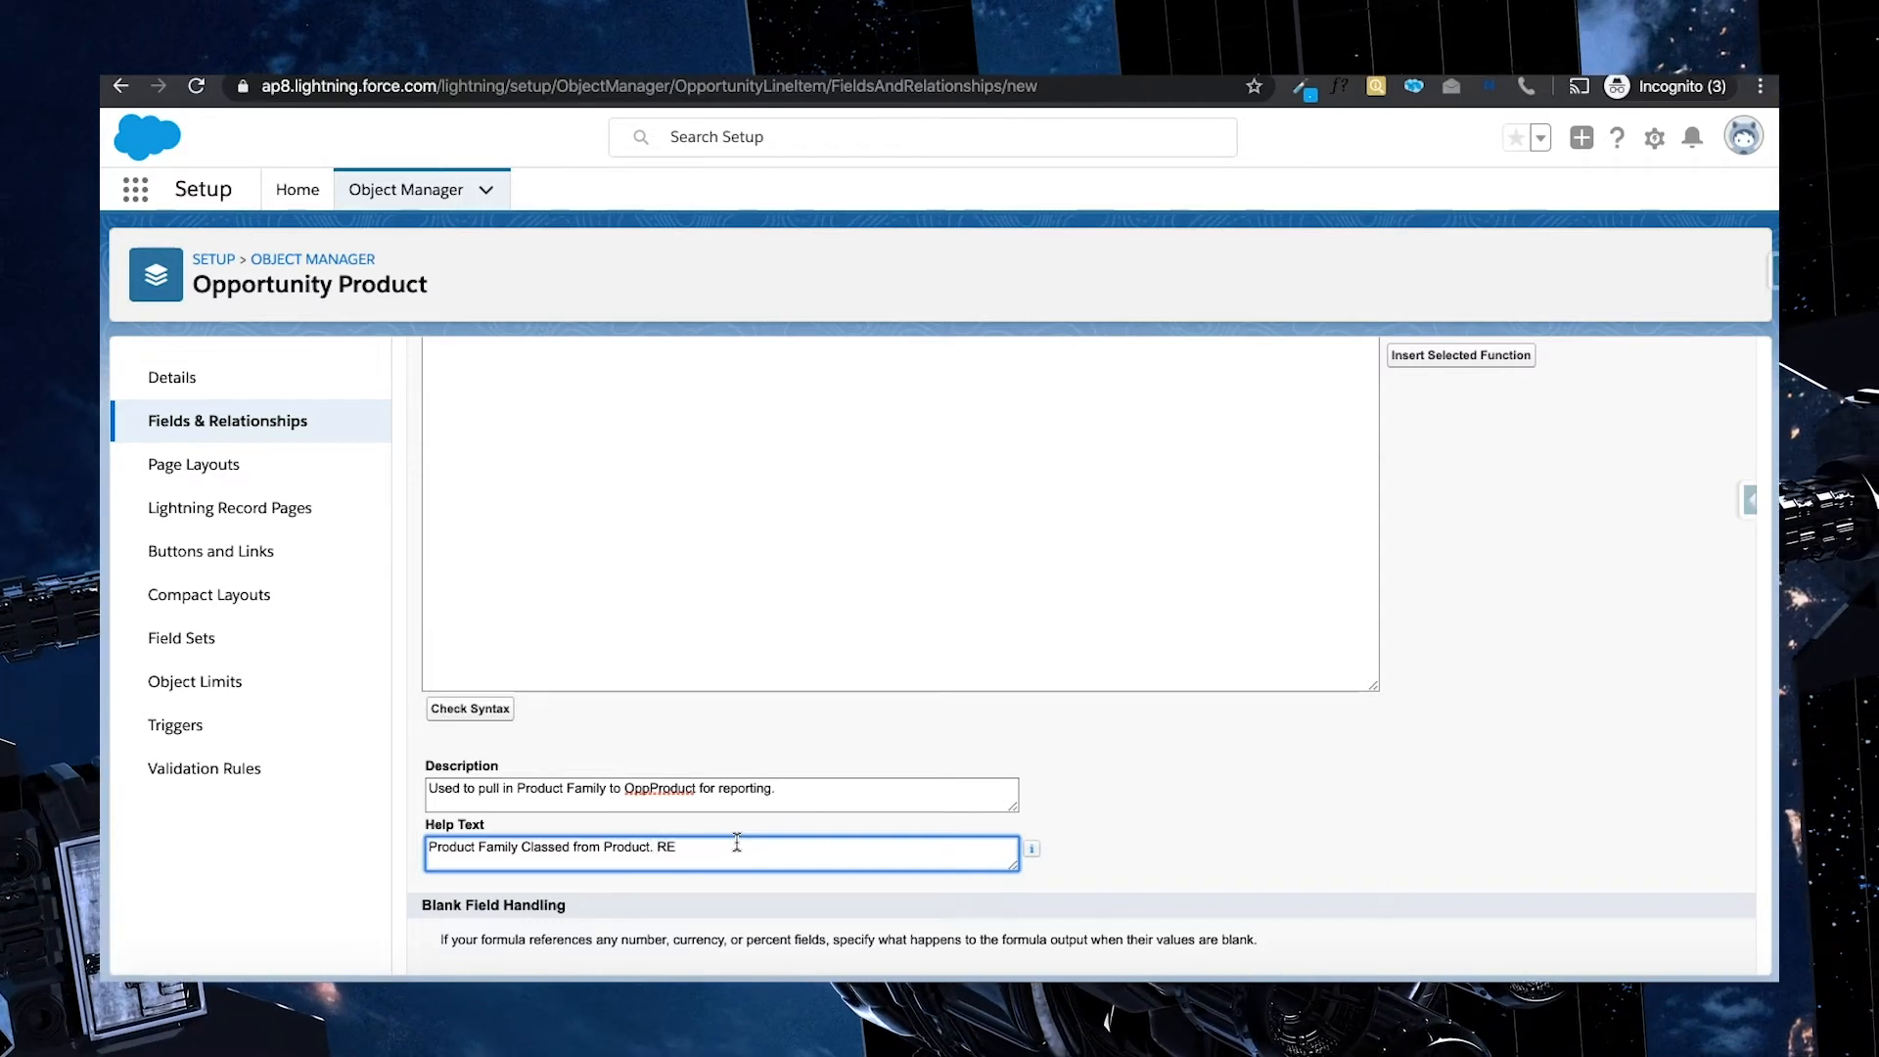
{"action": "type", "text": "AD ONLY."}
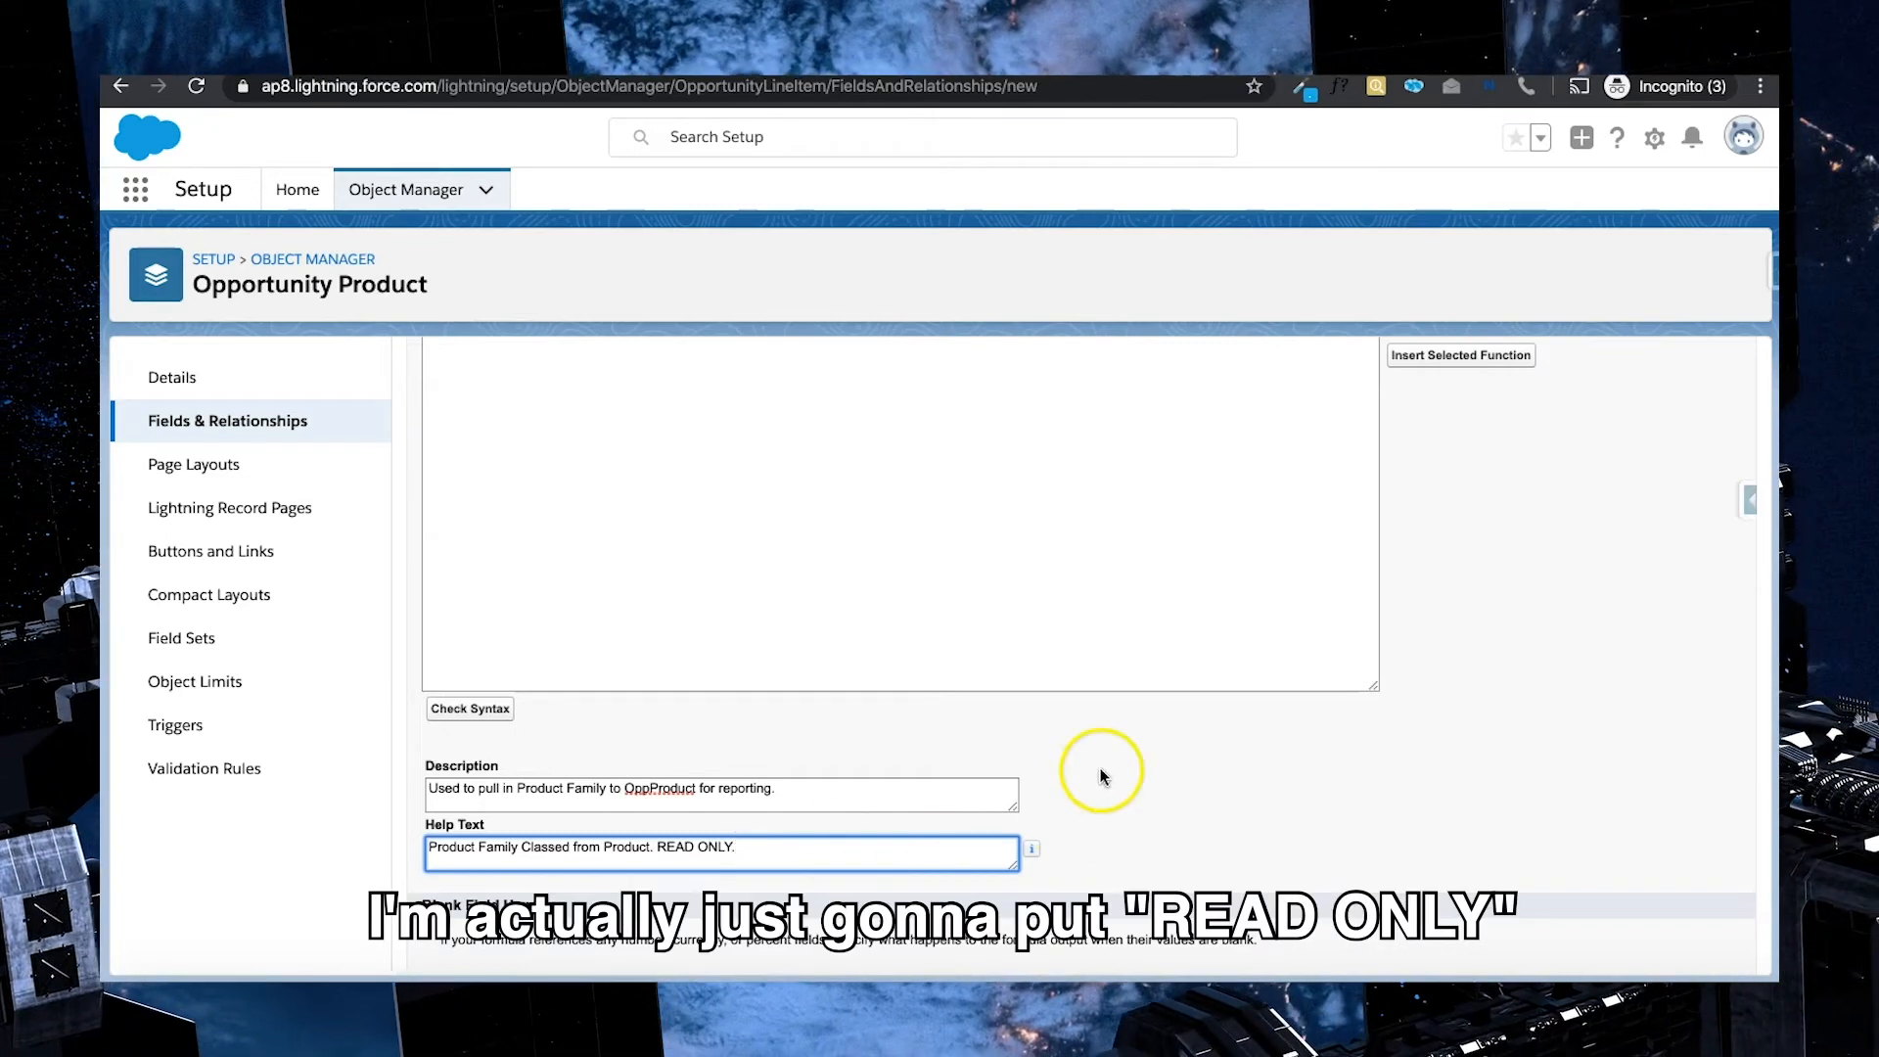
Set the formula's blank field handling to treat blank fields as blanks and continue to field-level security
{"action": "scroll", "coordinate": [1099, 767], "scroll_direction": "down", "scroll_amount": 1}
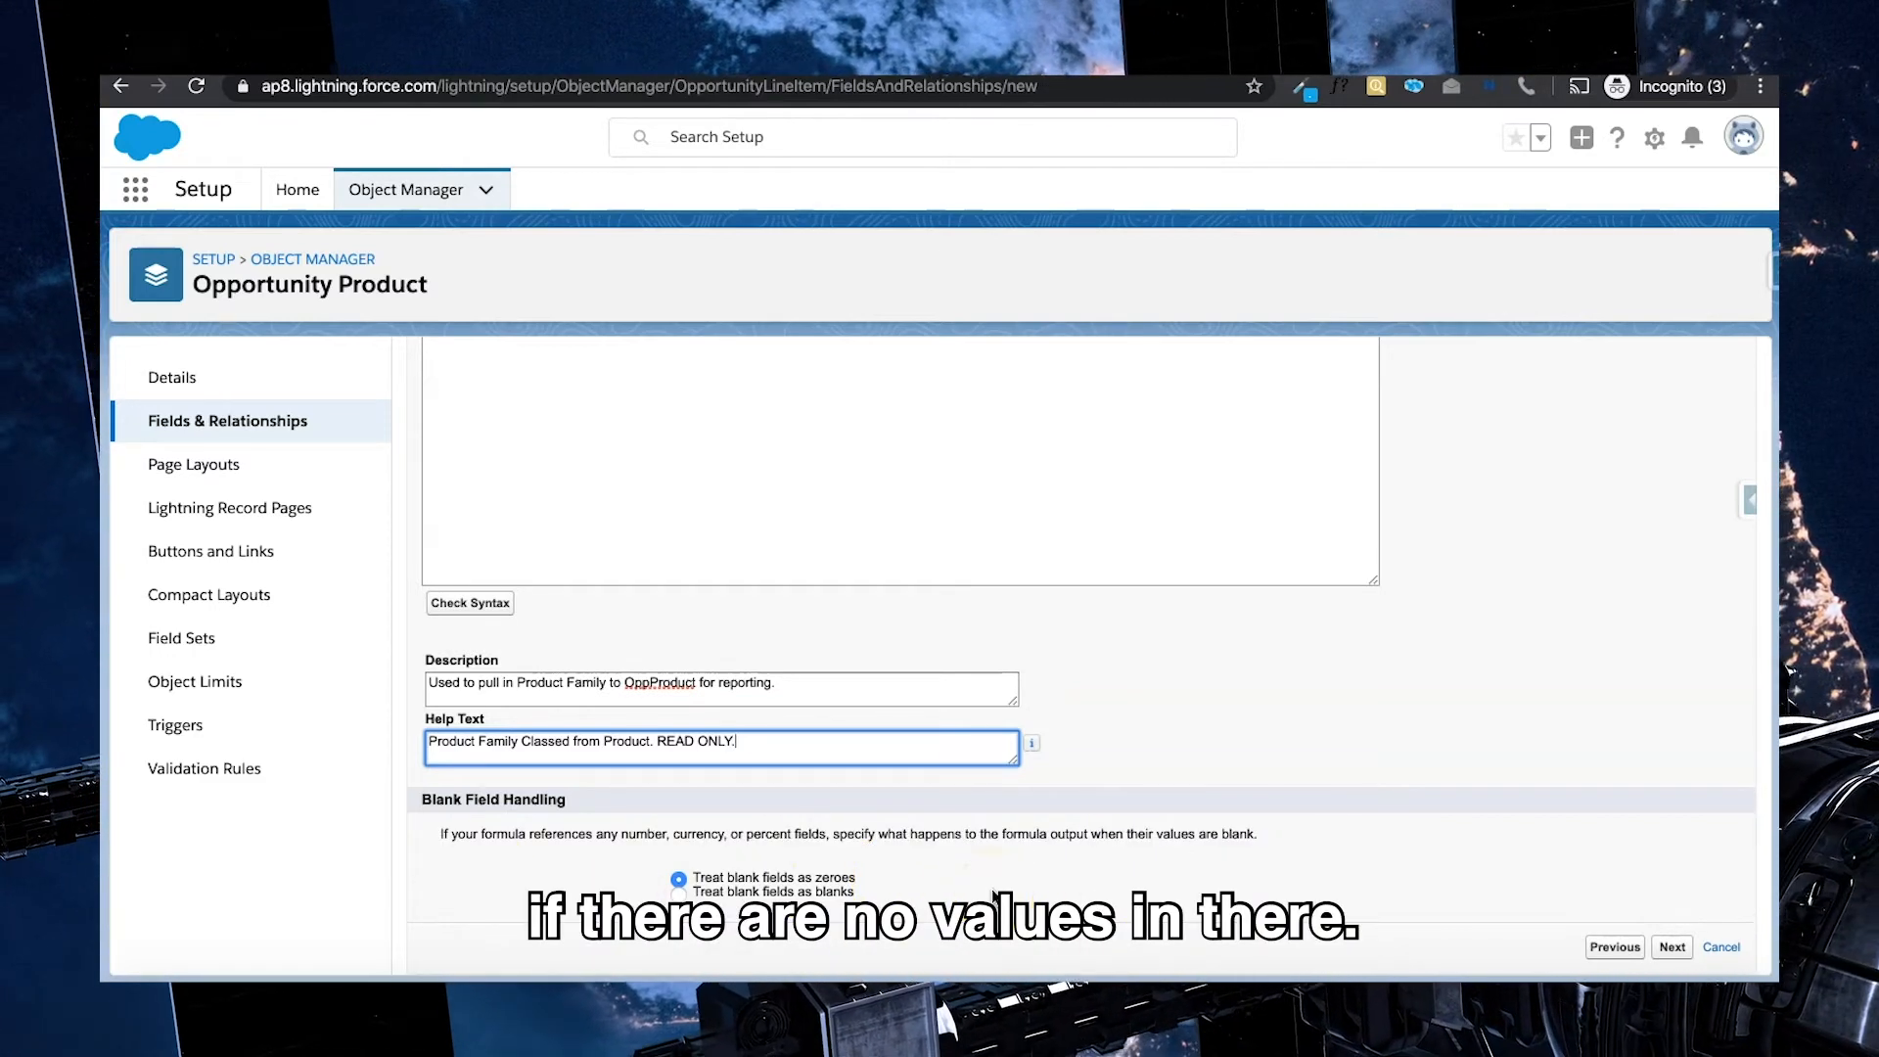
{"action": "left_click", "coordinate": [1066, 761]}
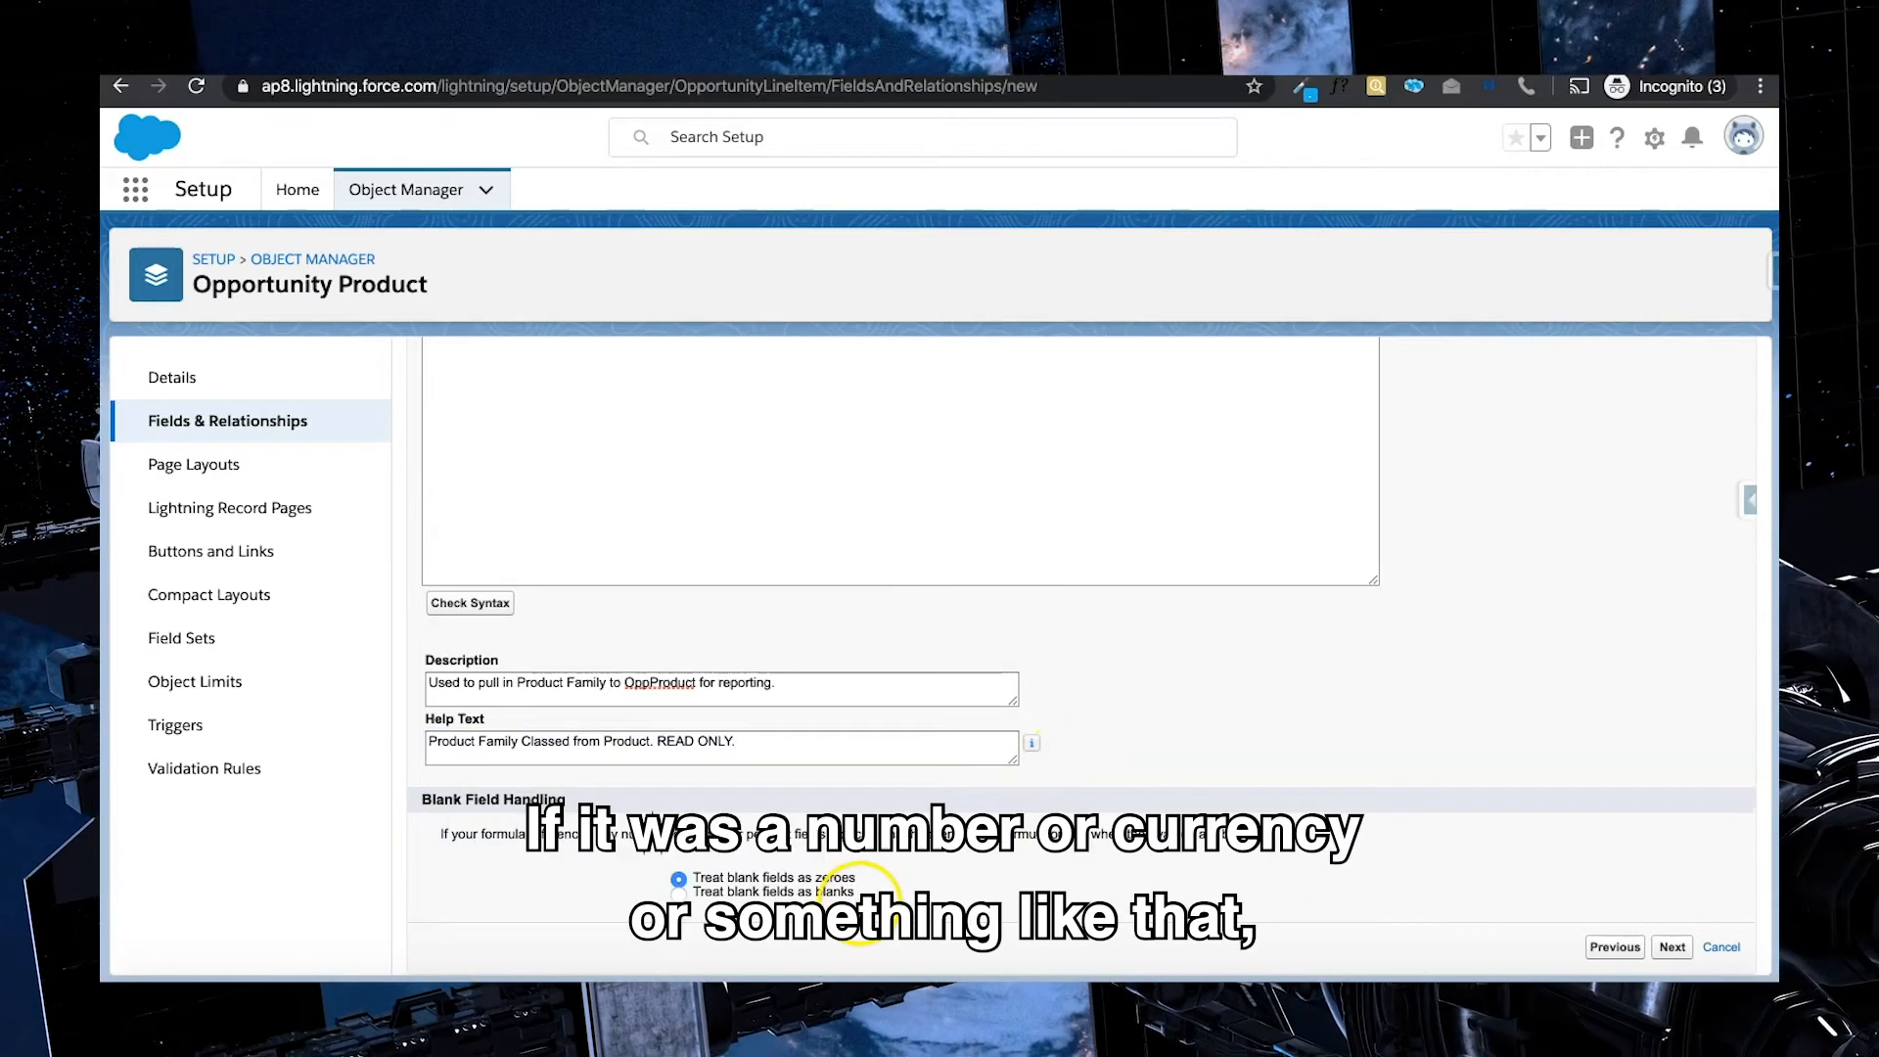
{"action": "left_click", "coordinate": [892, 888]}
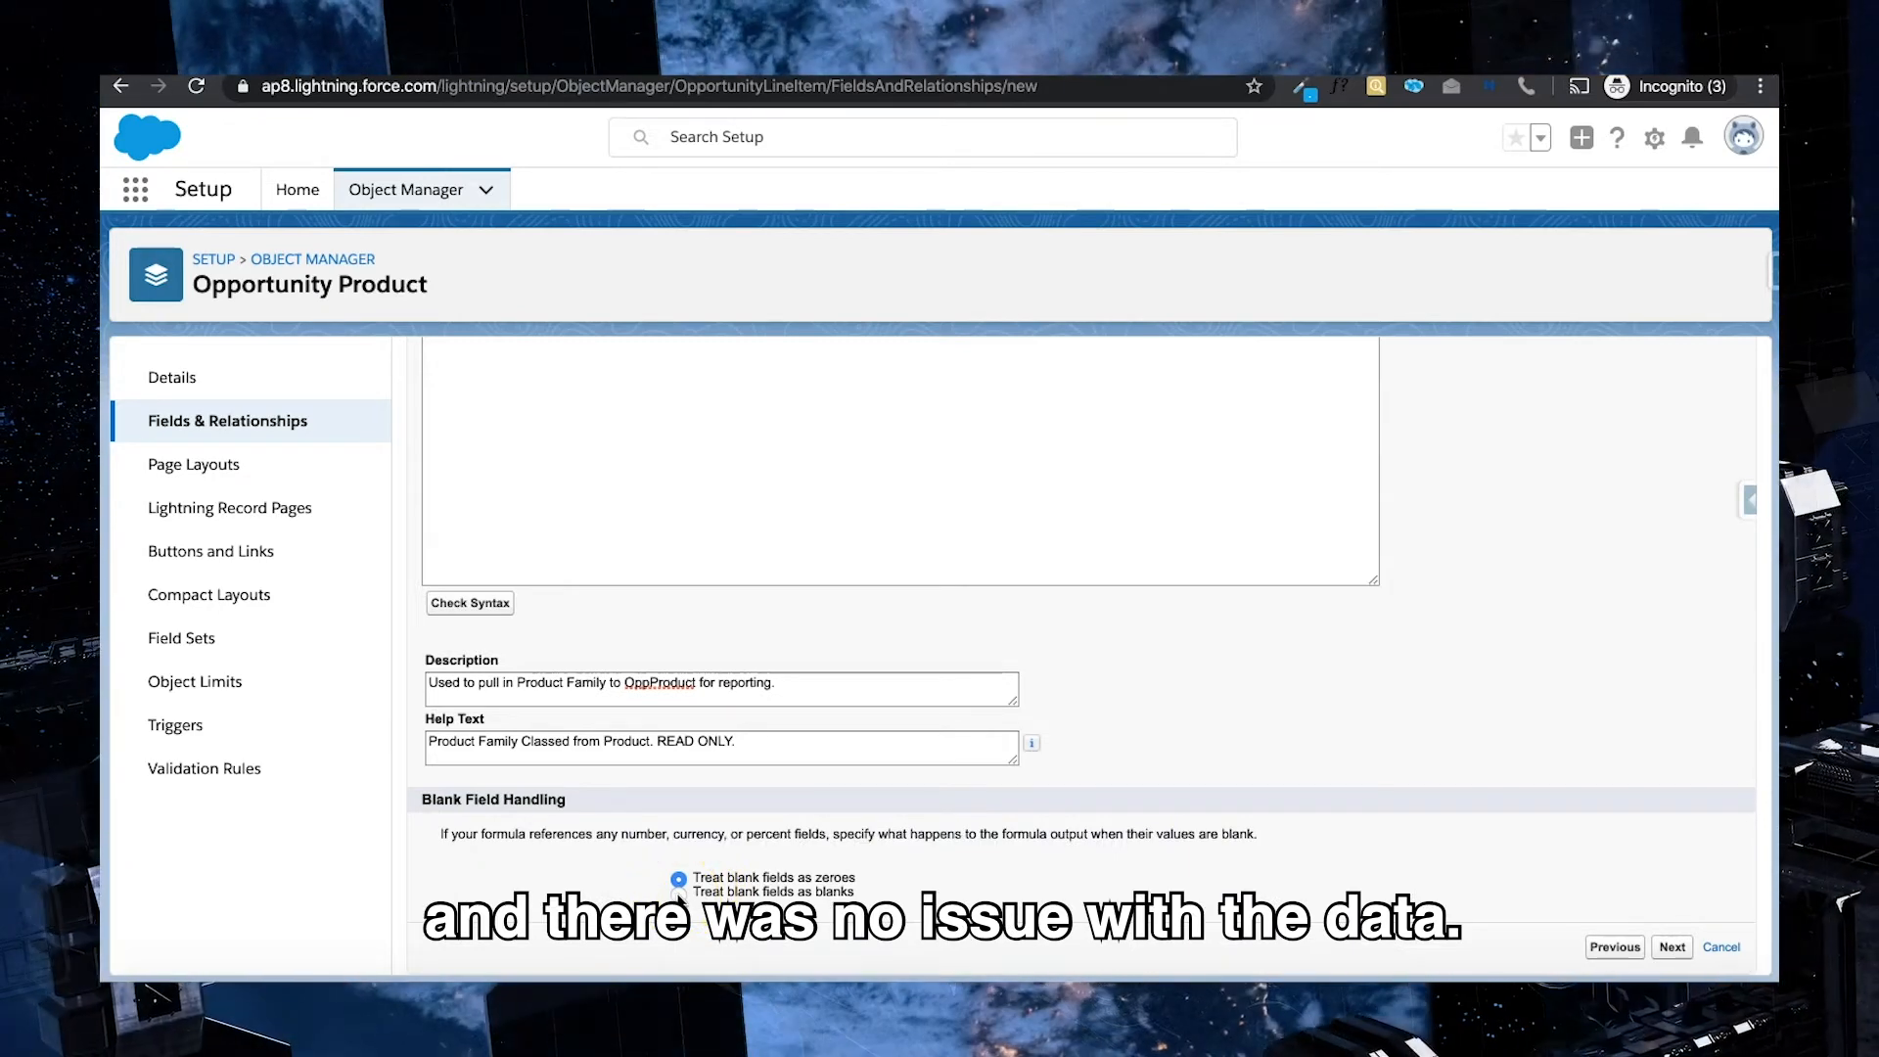
{"action": "left_click", "coordinate": [678, 892]}
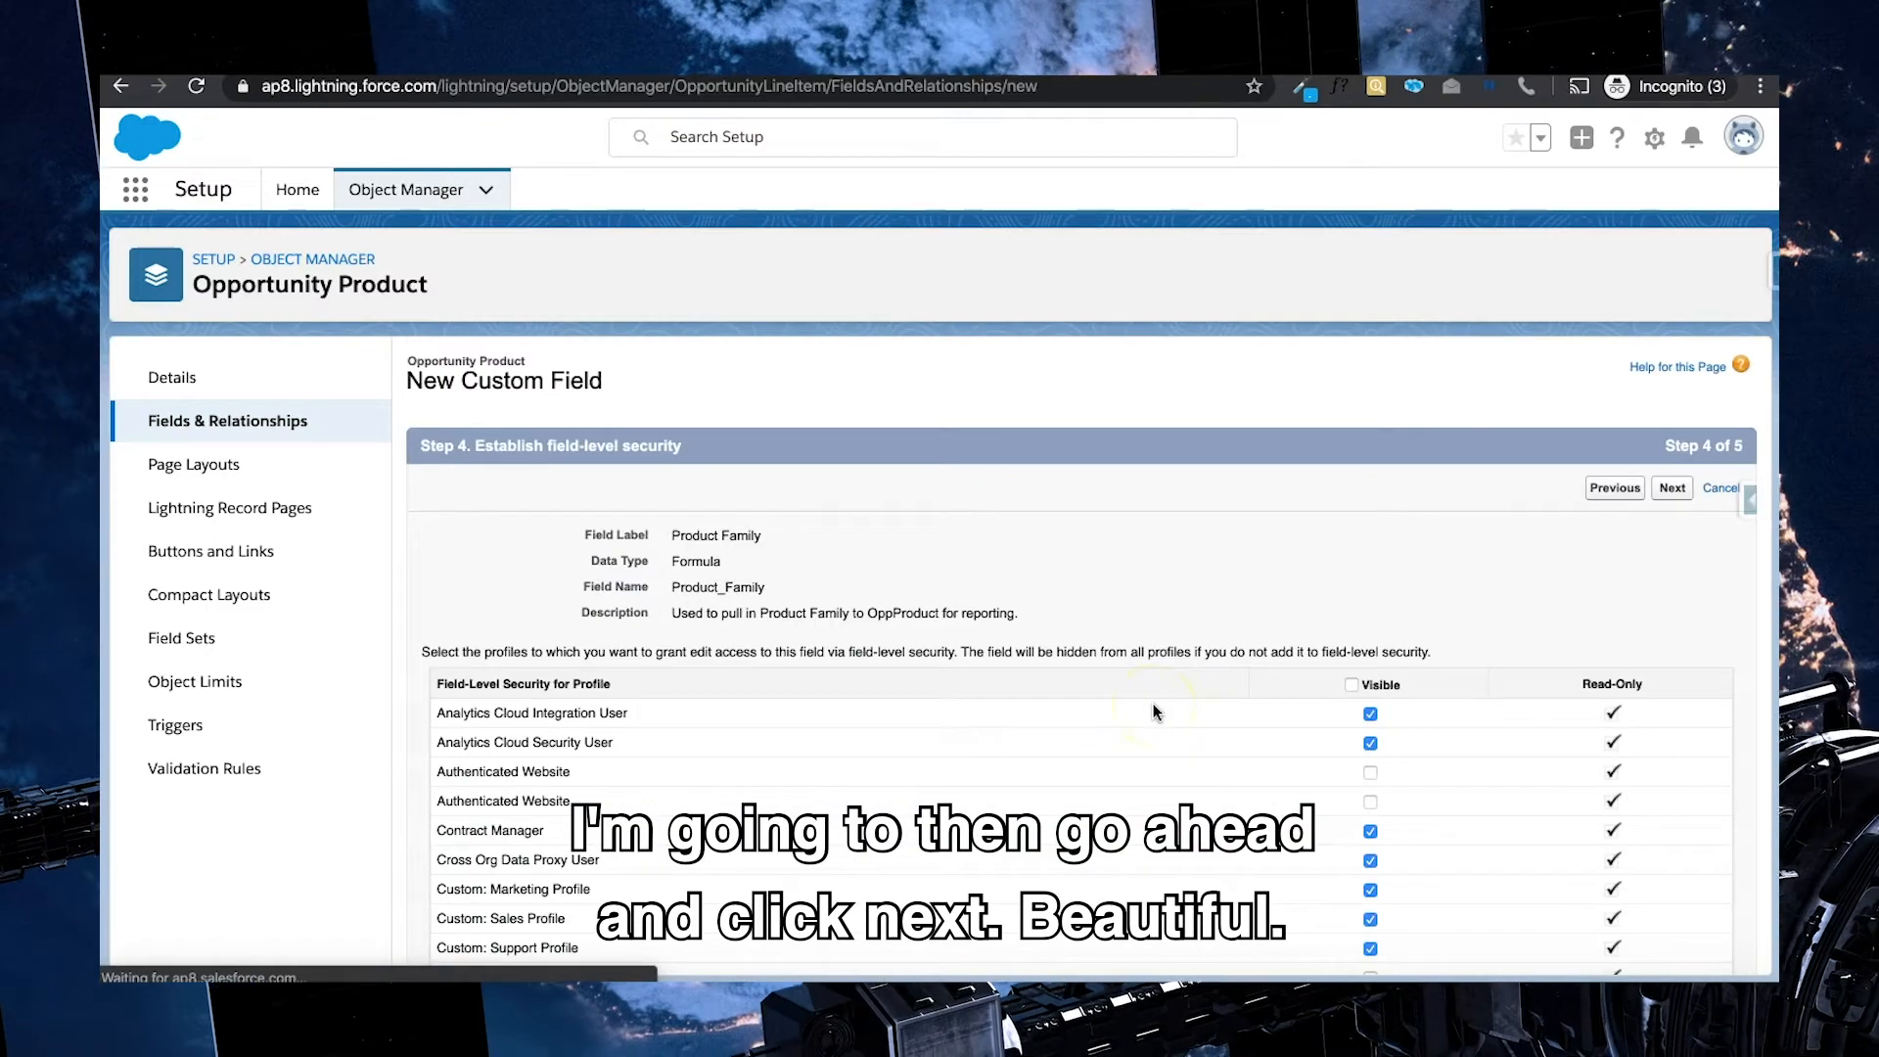
Make the Product Family field visible to all profiles and save it with the Opportunity Product Layout included
{"action": "scroll", "coordinate": [1155, 712], "scroll_direction": "down", "scroll_amount": 3}
{"action": "scroll", "coordinate": [1156, 711], "scroll_direction": "up", "scroll_amount": 2}
{"action": "left_click", "coordinate": [1352, 572]}
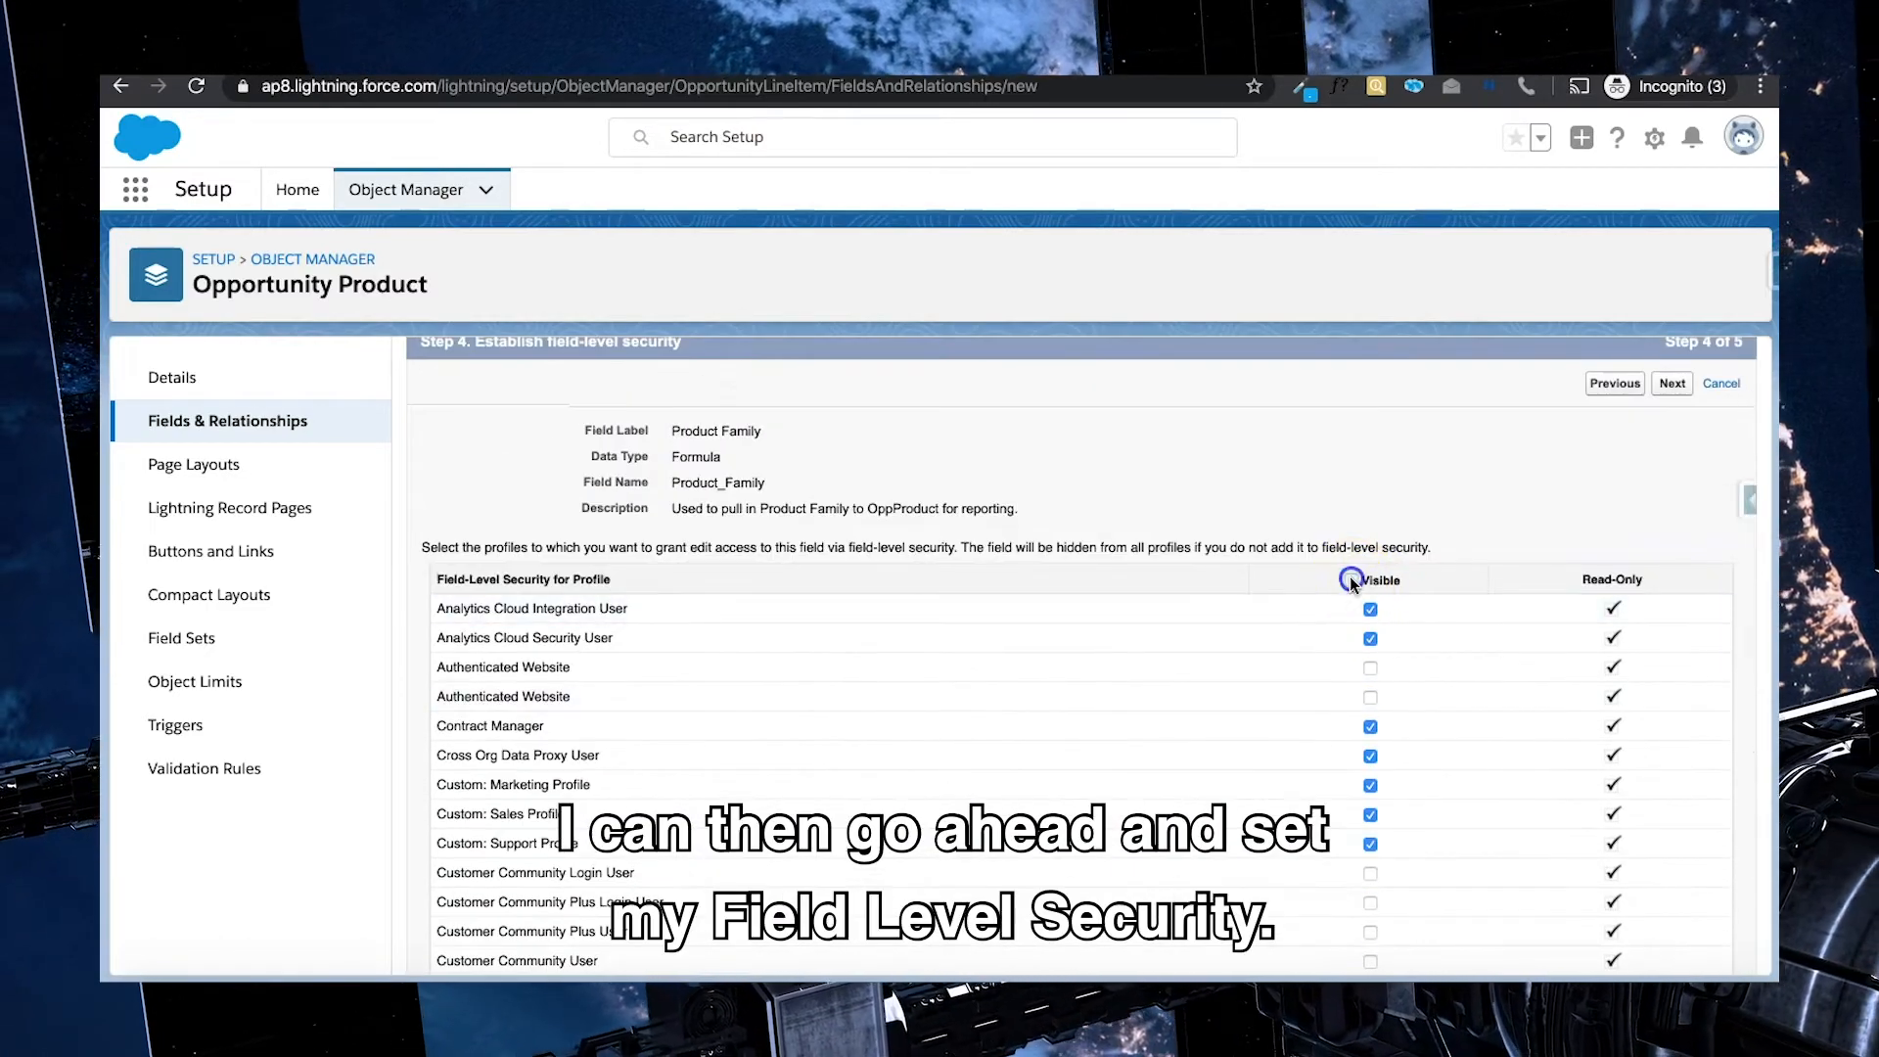
{"action": "scroll", "coordinate": [1418, 705], "scroll_direction": "down", "scroll_amount": 2}
{"action": "scroll", "coordinate": [1419, 705], "scroll_direction": "down", "scroll_amount": 5}
{"action": "scroll", "coordinate": [1419, 705], "scroll_direction": "up", "scroll_amount": 8}
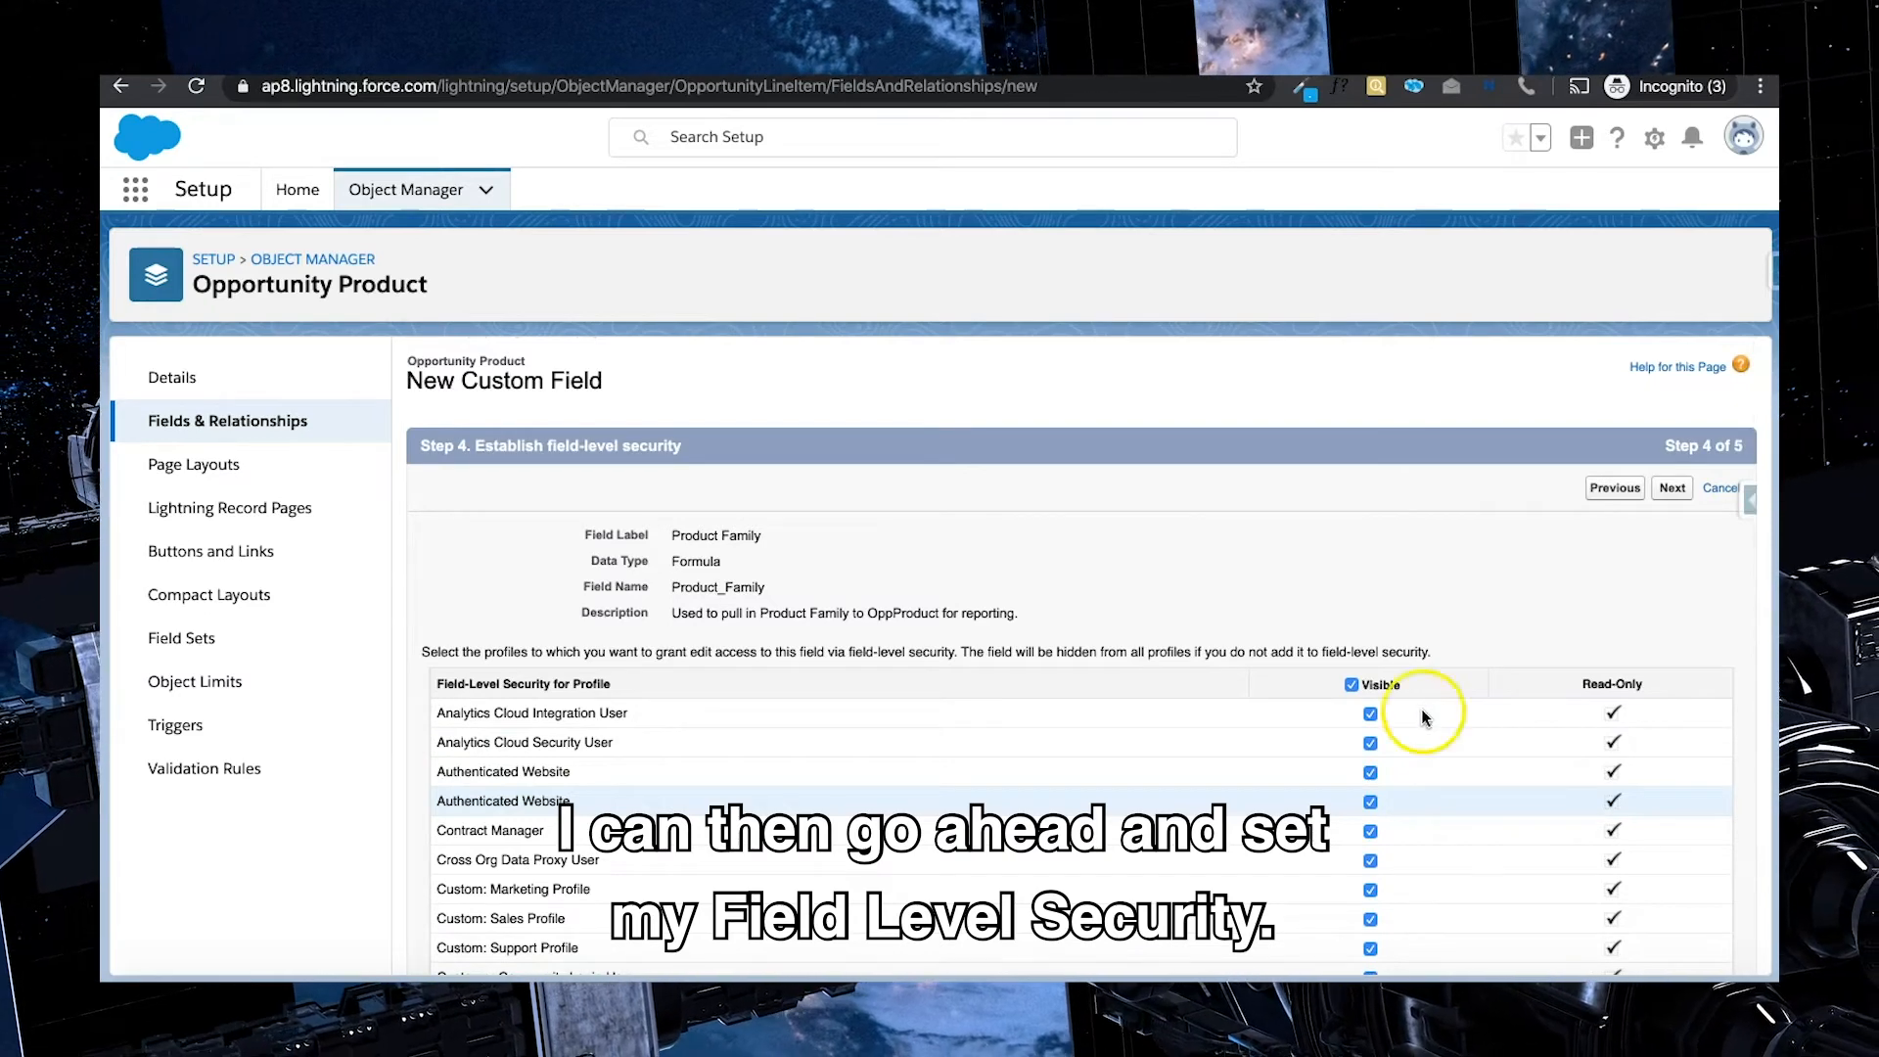
{"action": "left_click", "coordinate": [1674, 488]}
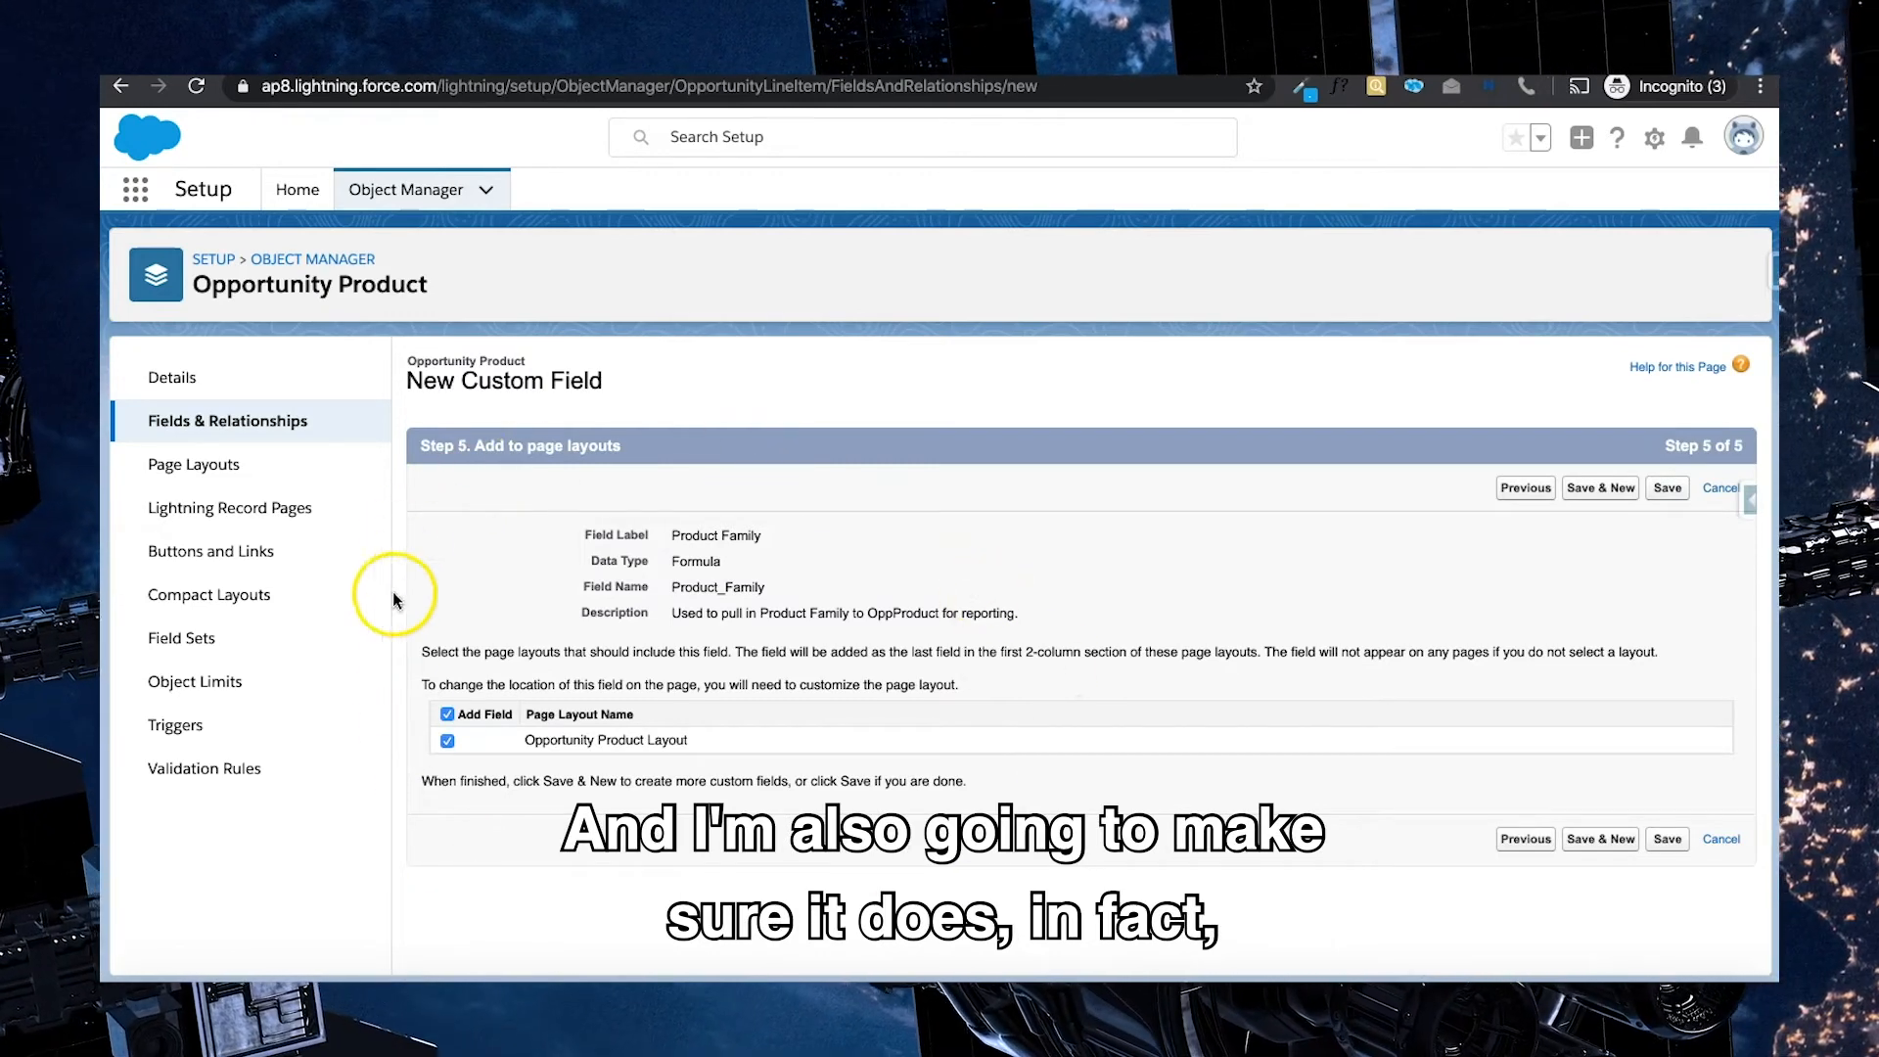
{"action": "left_click", "coordinate": [1666, 489]}
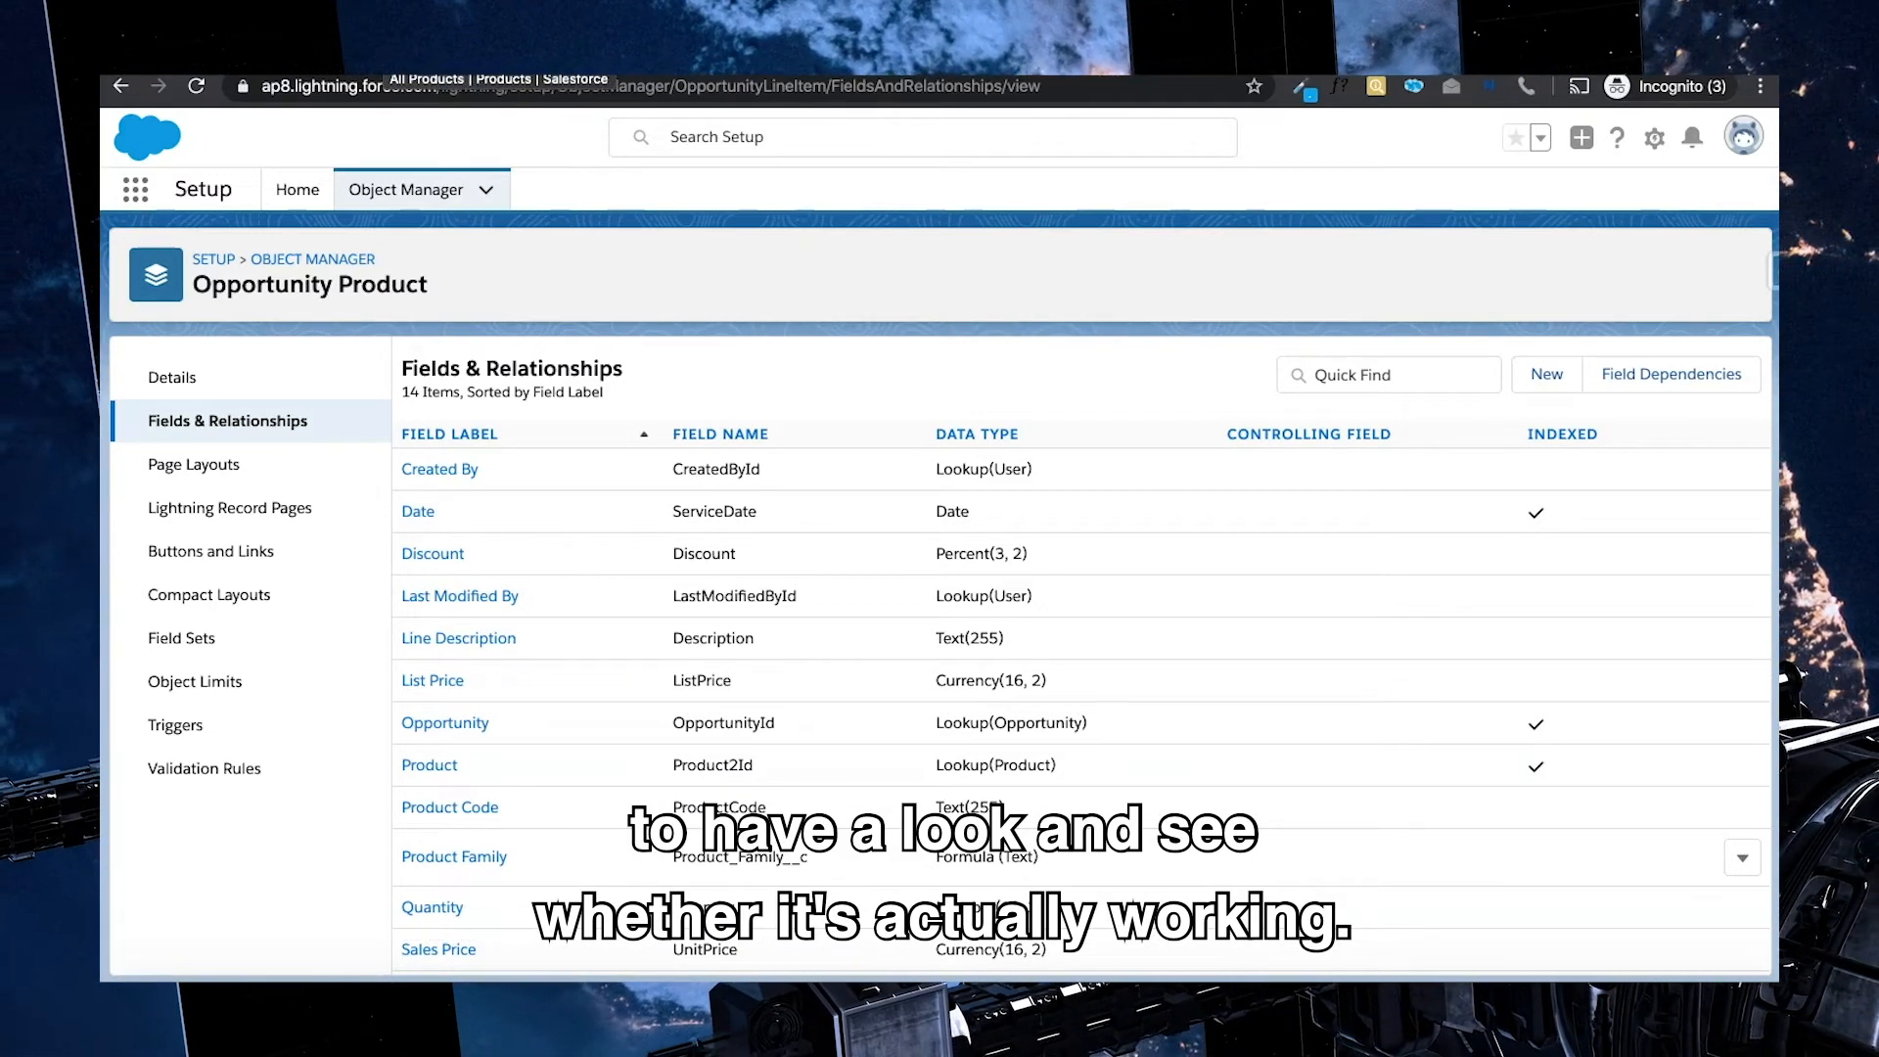
Switch back to the Sales app and open the AUD 35,000 Edge Emergency Generator opportunity at its related products
{"action": "left_click", "coordinate": [389, 60]}
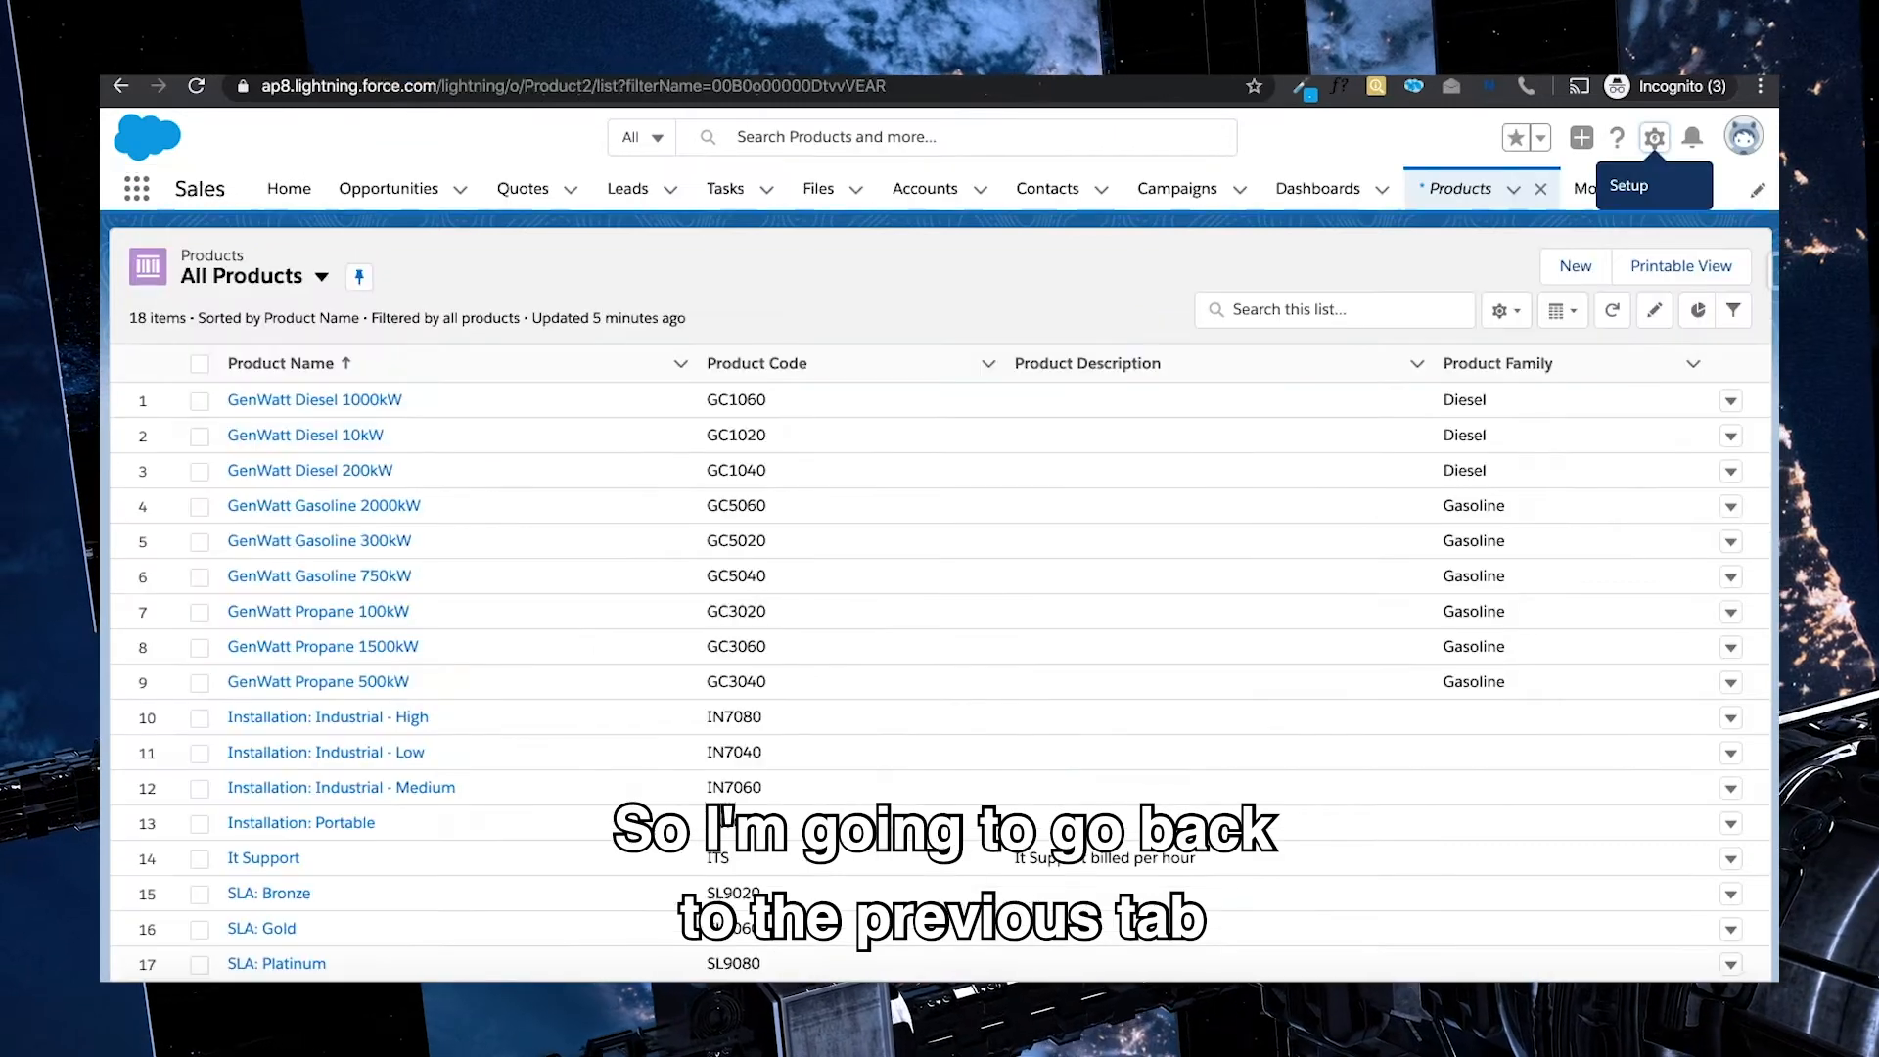
{"action": "left_click", "coordinate": [885, 313]}
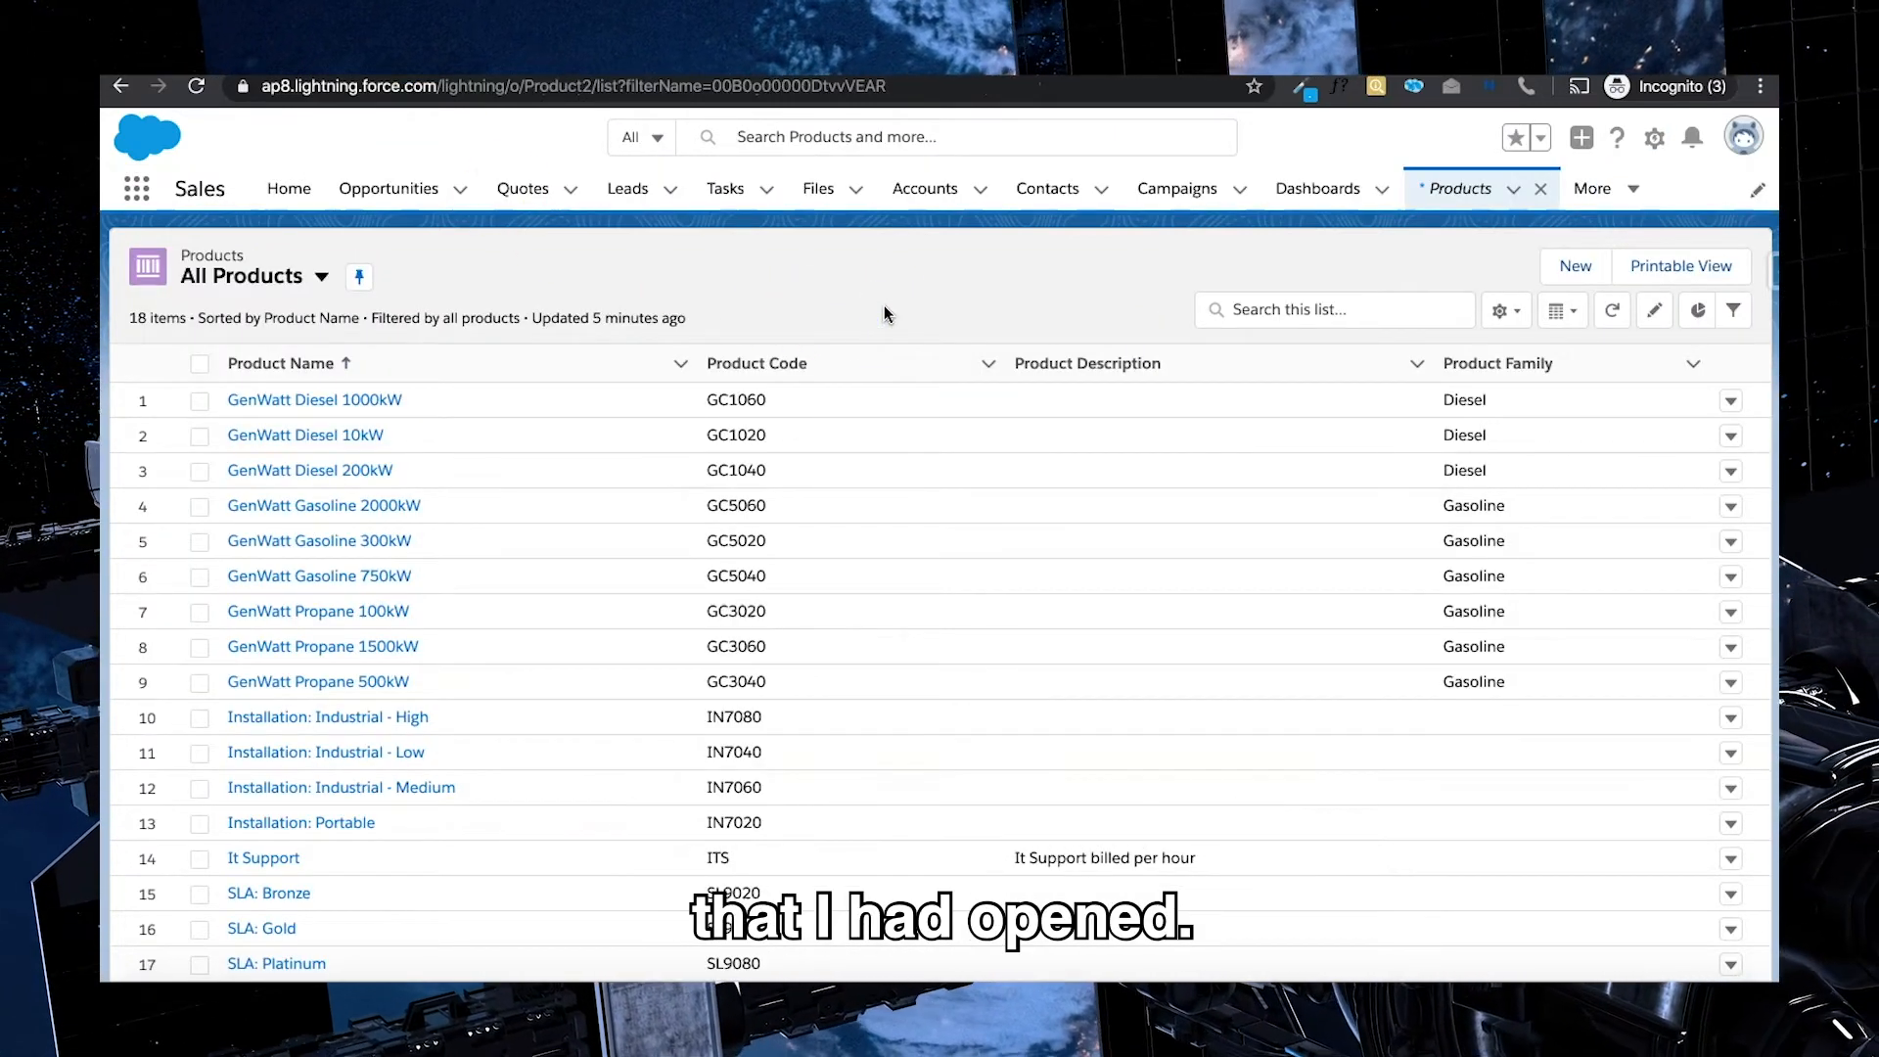
{"action": "left_click", "coordinate": [391, 189]}
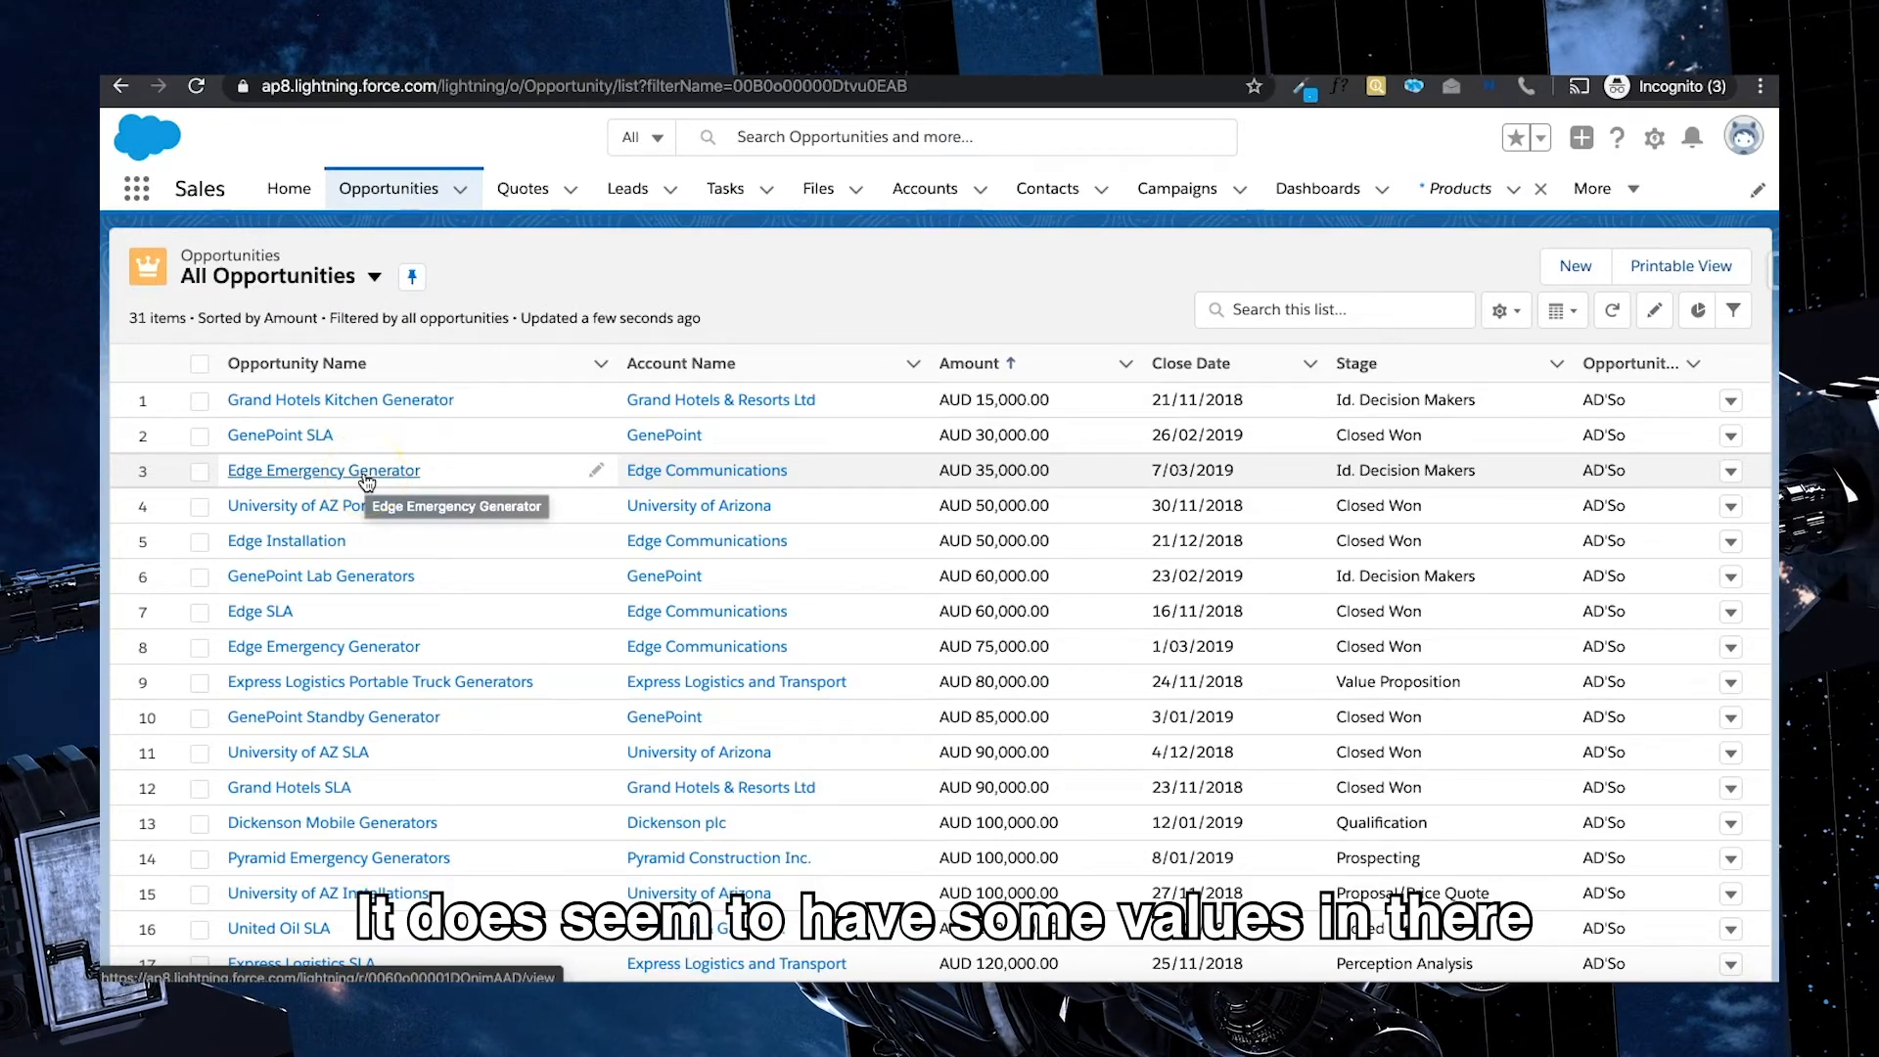
{"action": "left_click", "coordinate": [367, 474]}
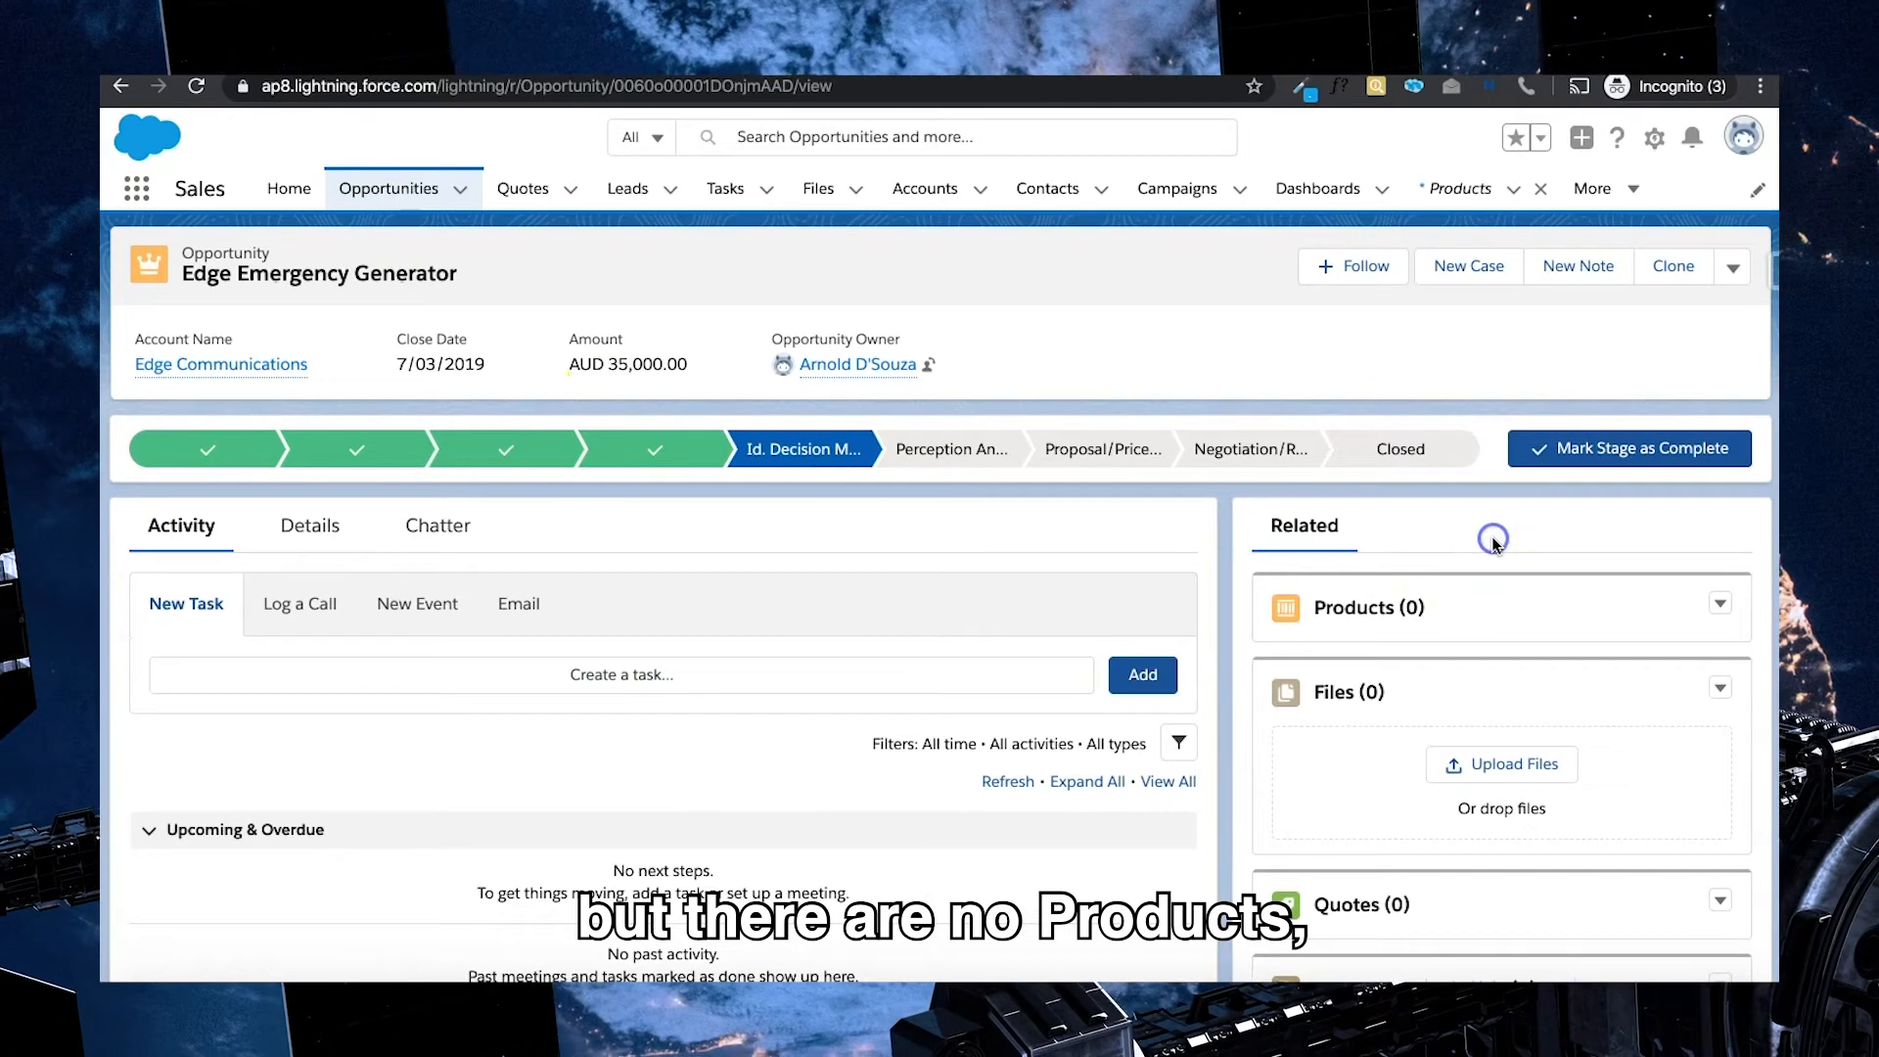
{"action": "scroll", "coordinate": [1493, 541], "scroll_direction": "down", "scroll_amount": 1}
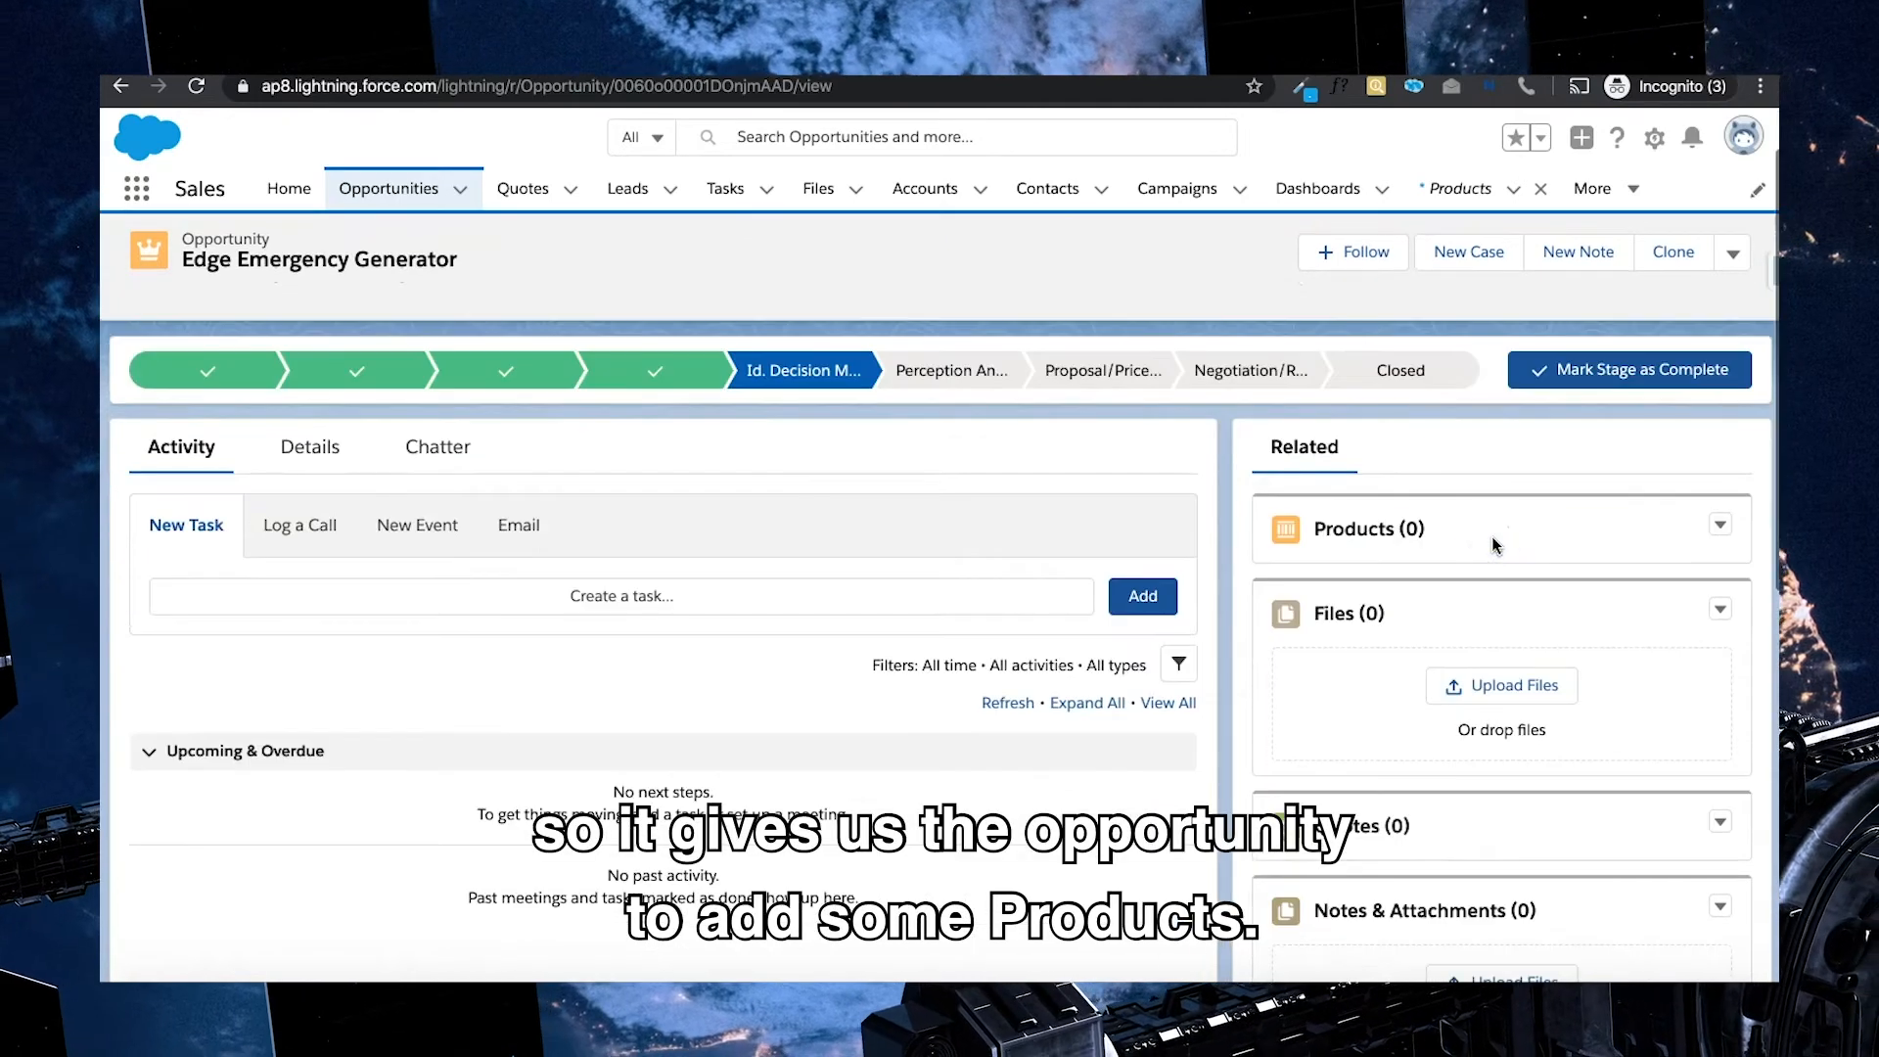
{"action": "left_click", "coordinate": [1721, 529]}
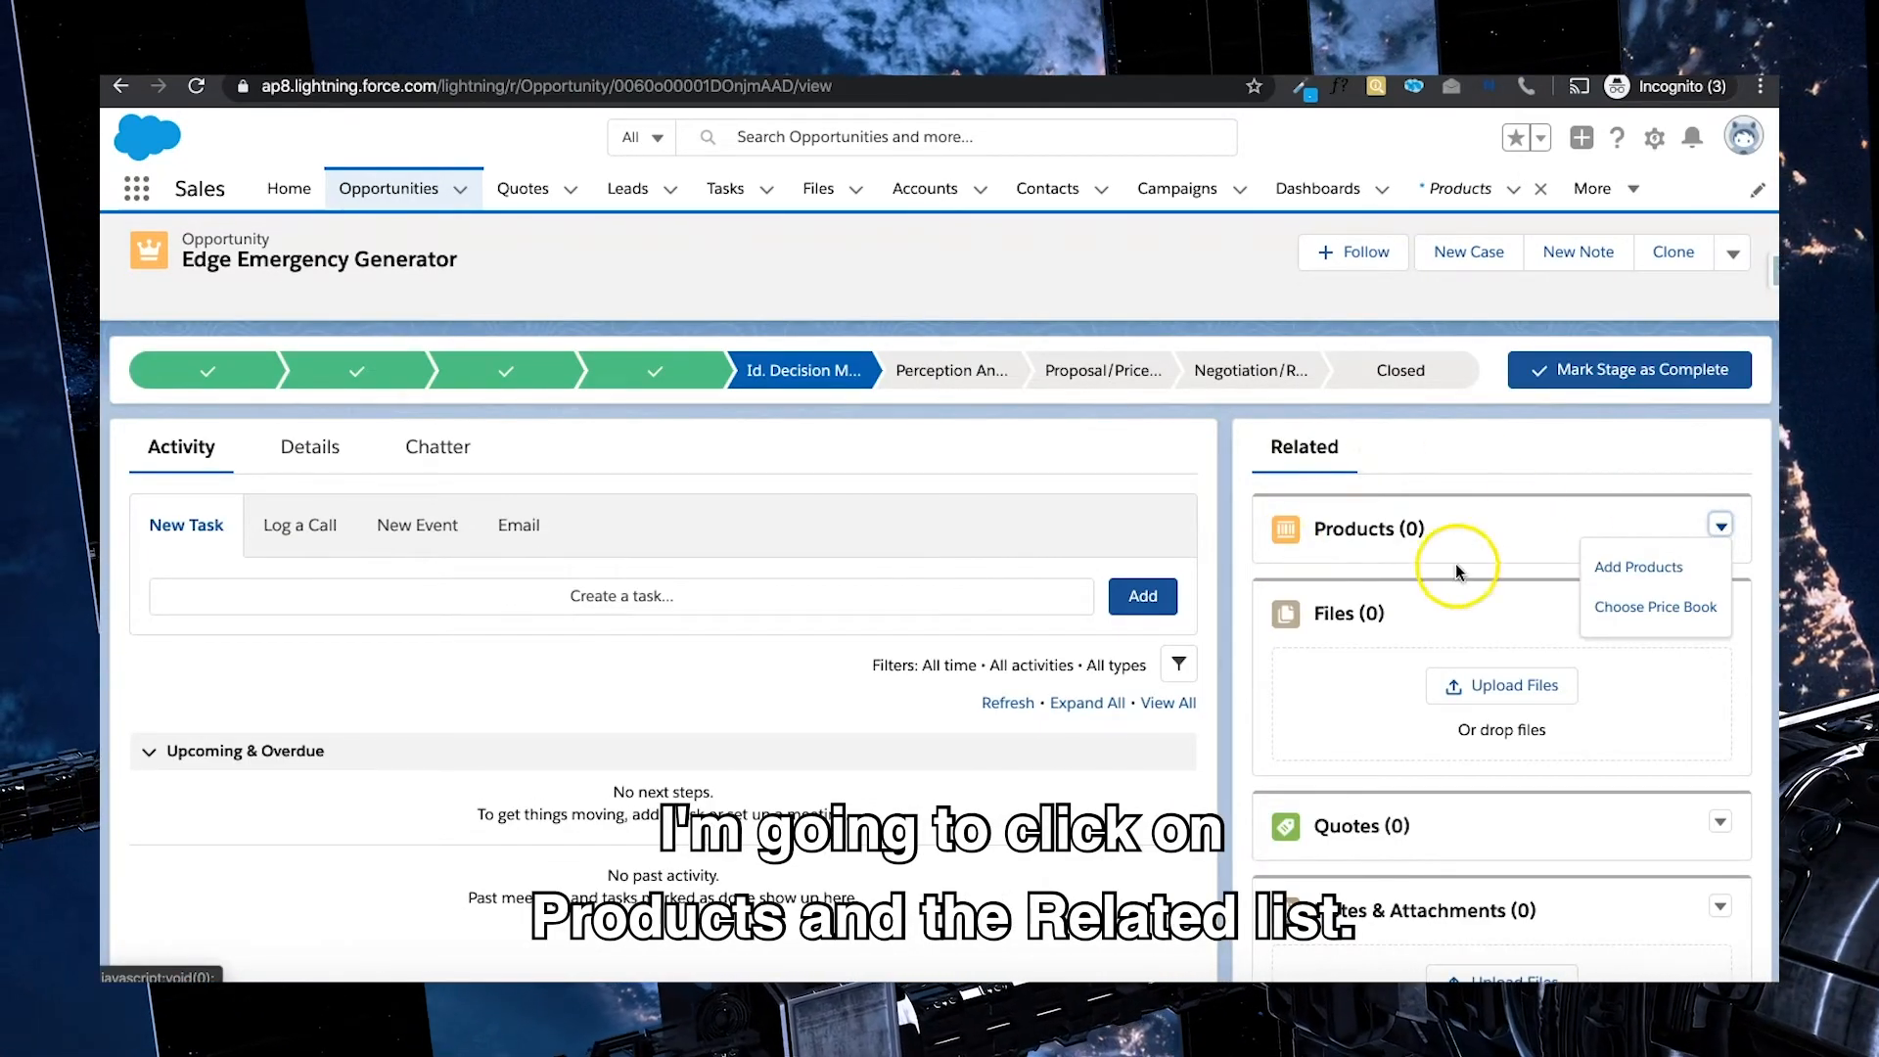
{"action": "left_click", "coordinate": [1455, 454]}
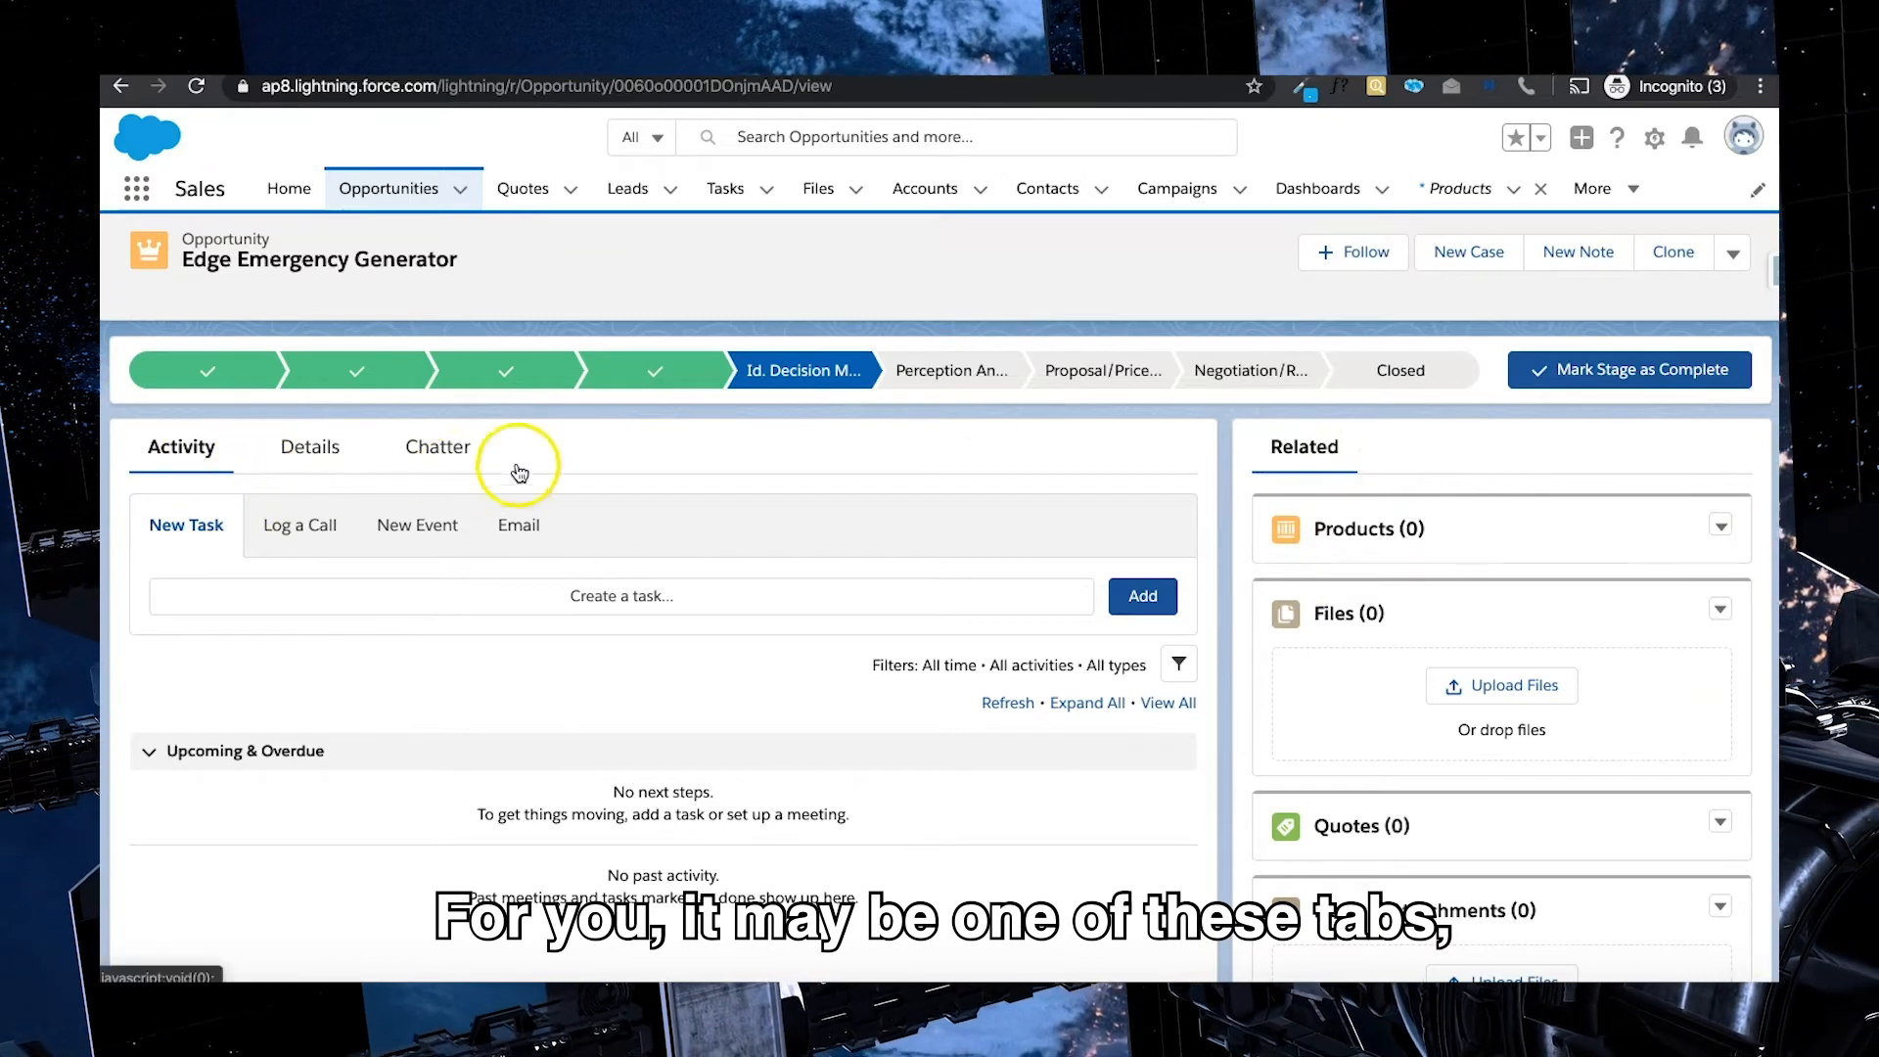
{"action": "left_click", "coordinate": [1171, 313]}
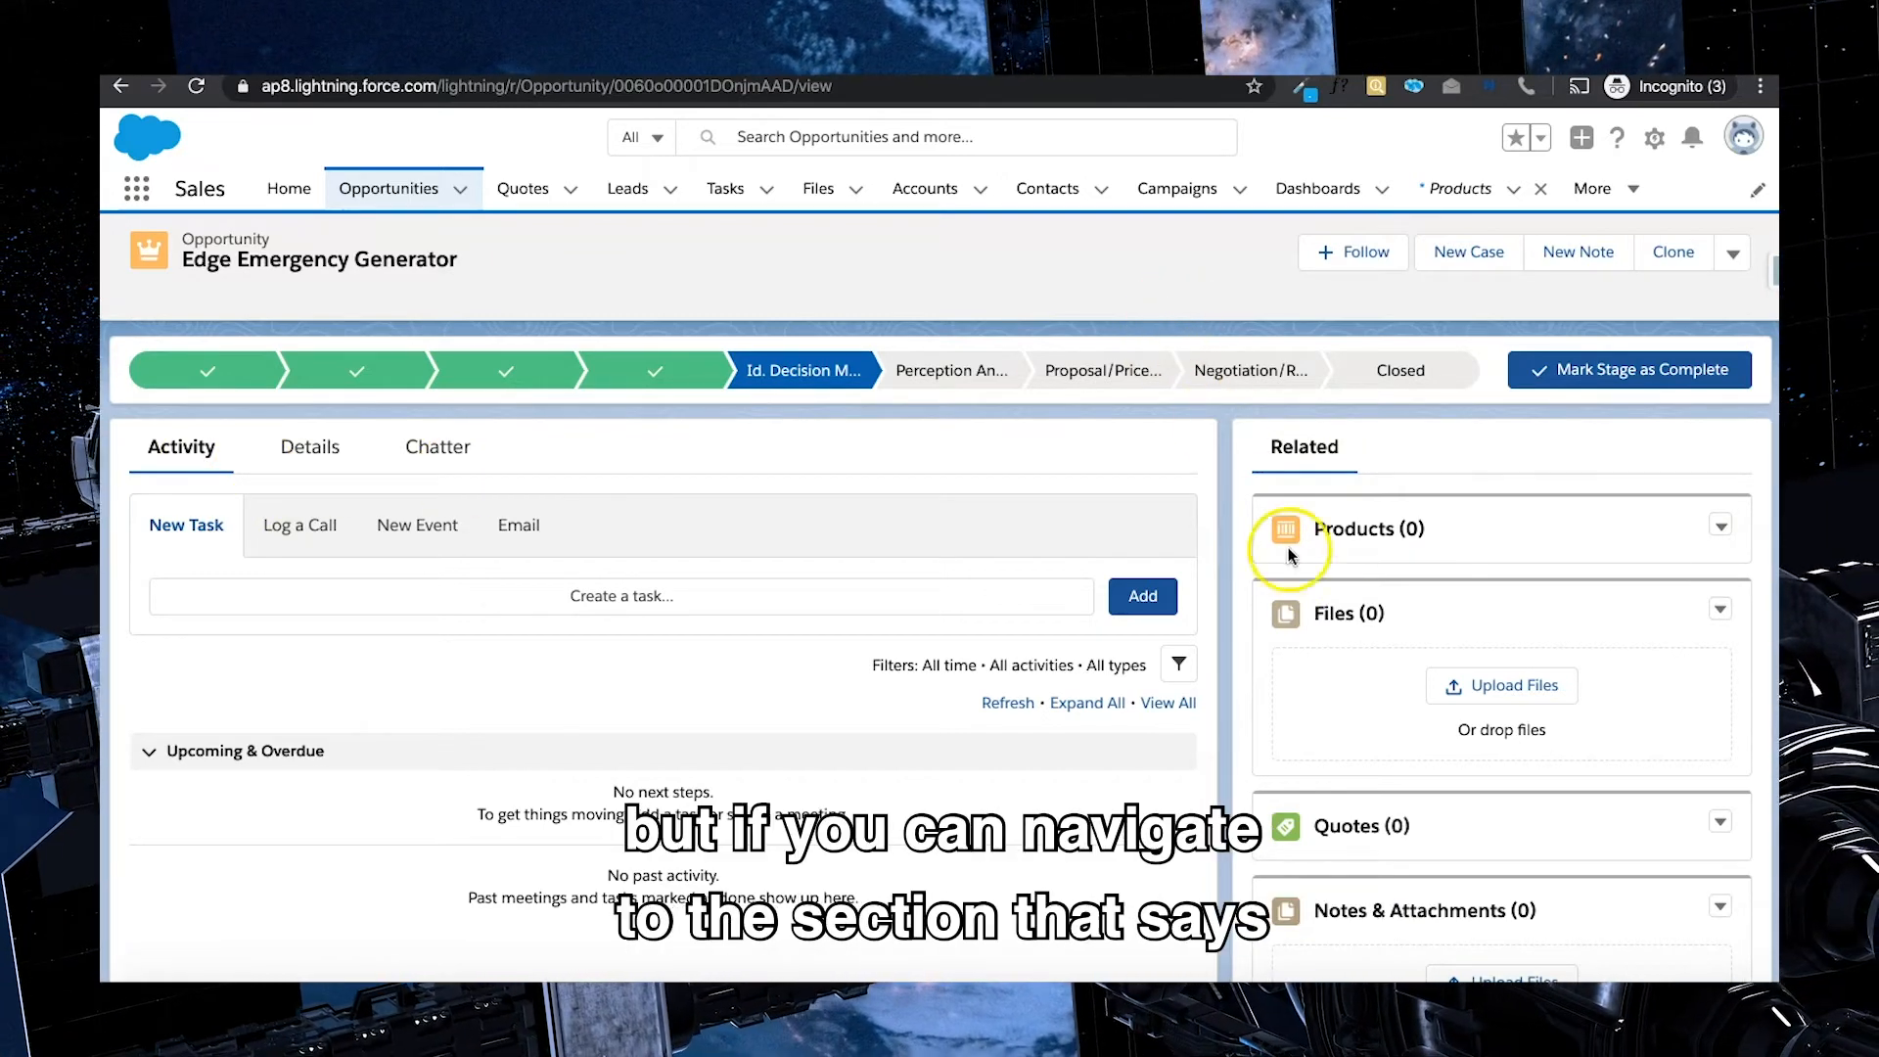
Start adding products to the opportunity with the Standard price book
{"action": "left_click", "coordinate": [1718, 526]}
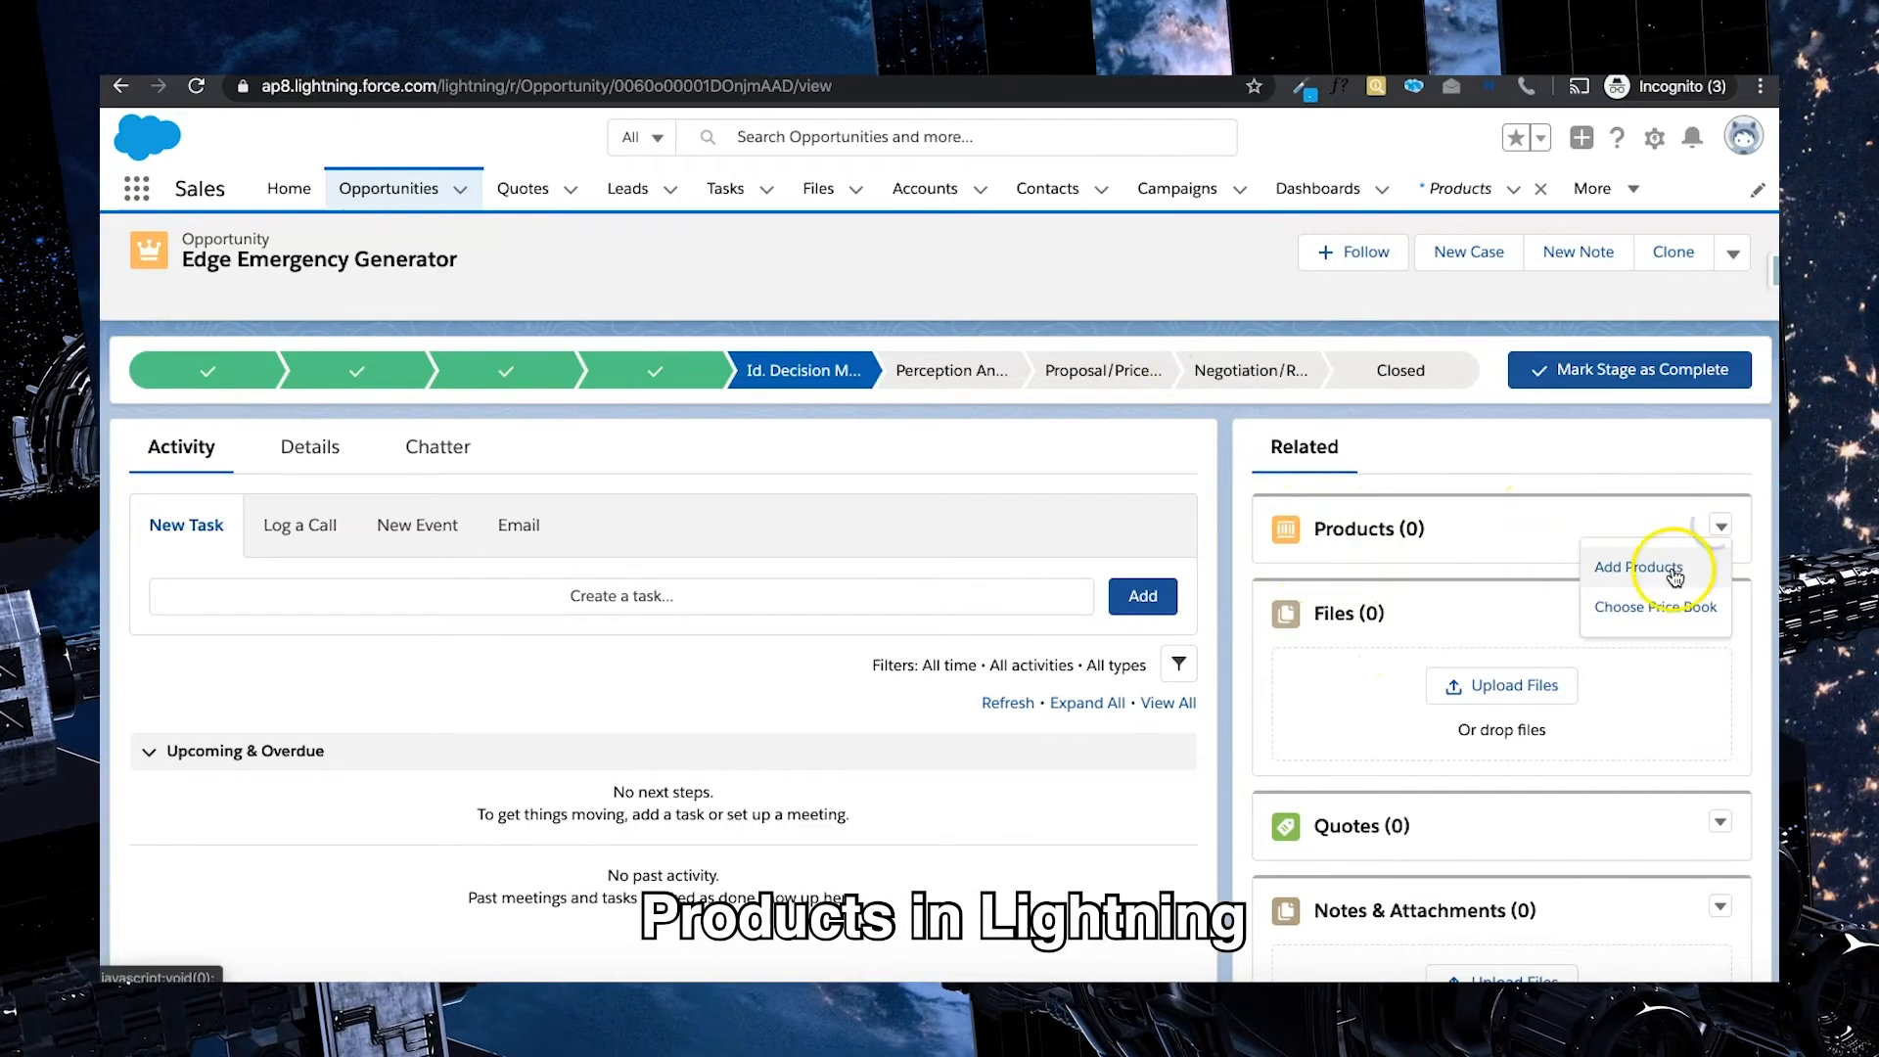
{"action": "left_click", "coordinate": [1673, 573]}
{"action": "left_click", "coordinate": [1143, 602]}
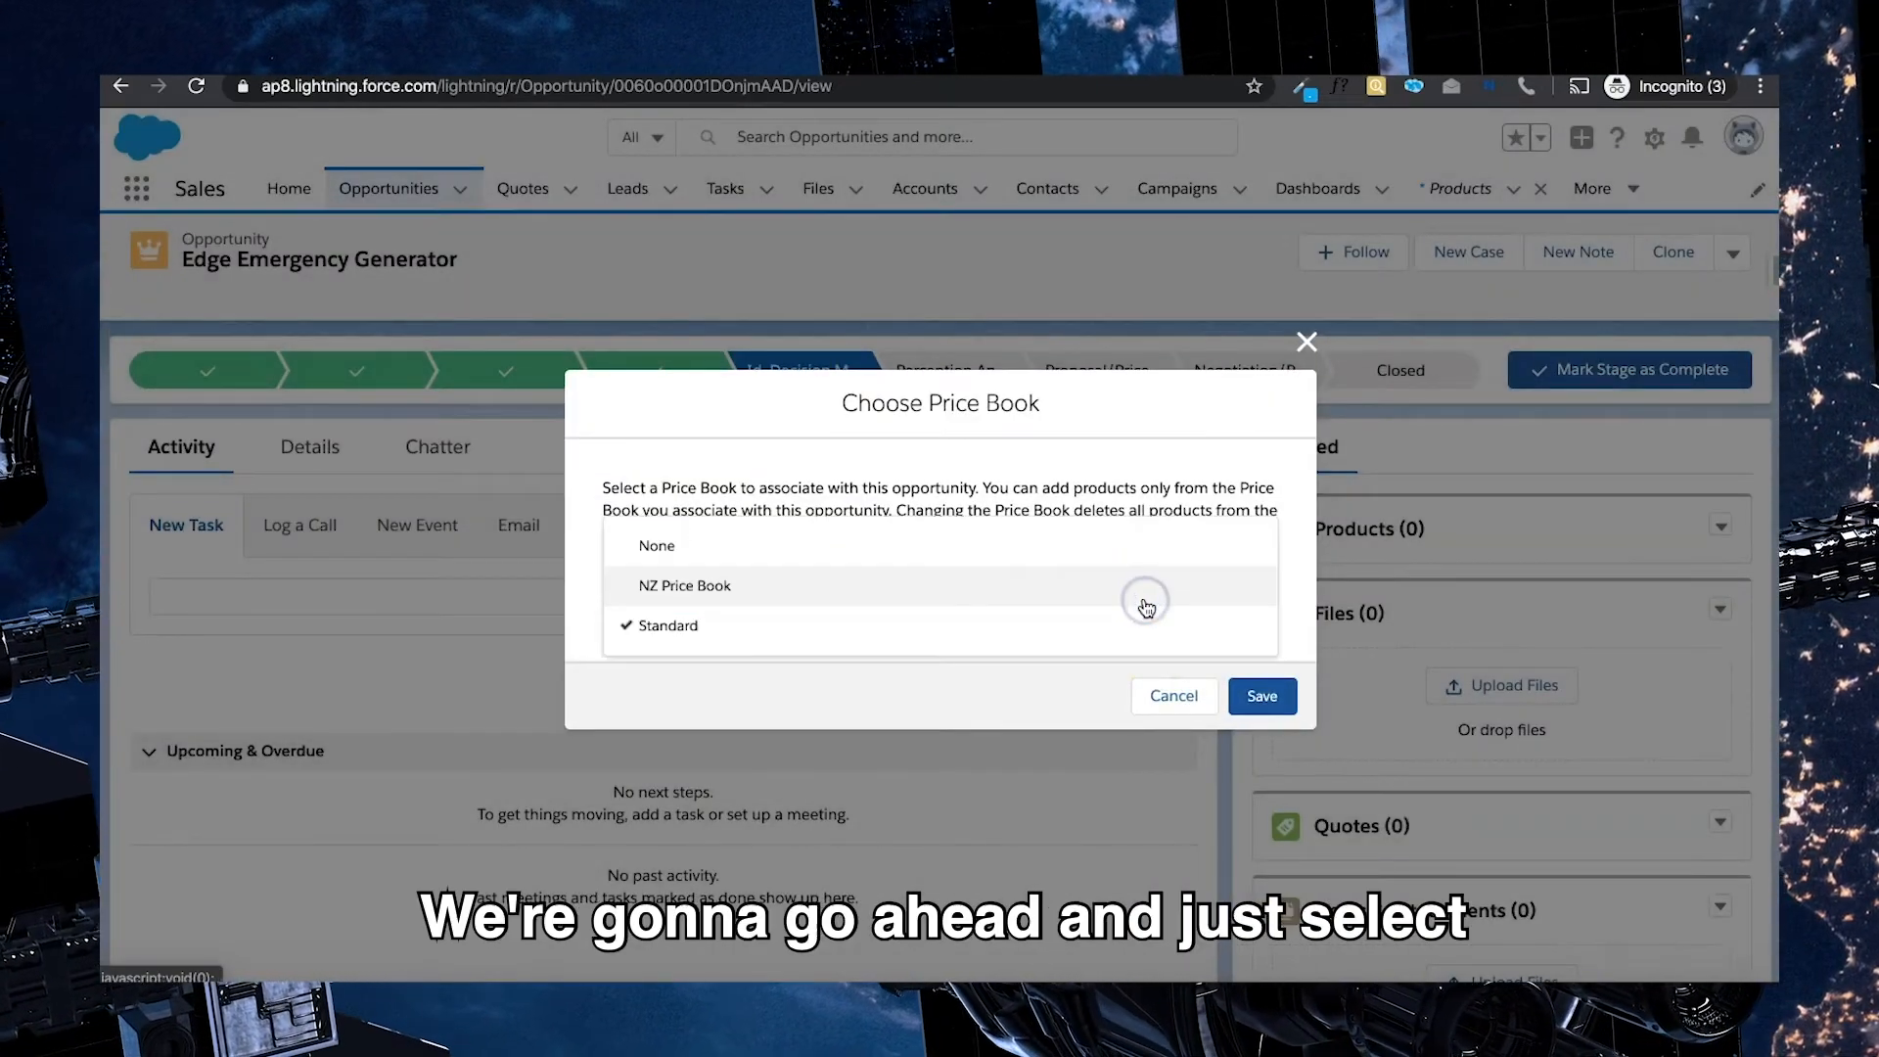
{"action": "left_click", "coordinate": [1262, 697]}
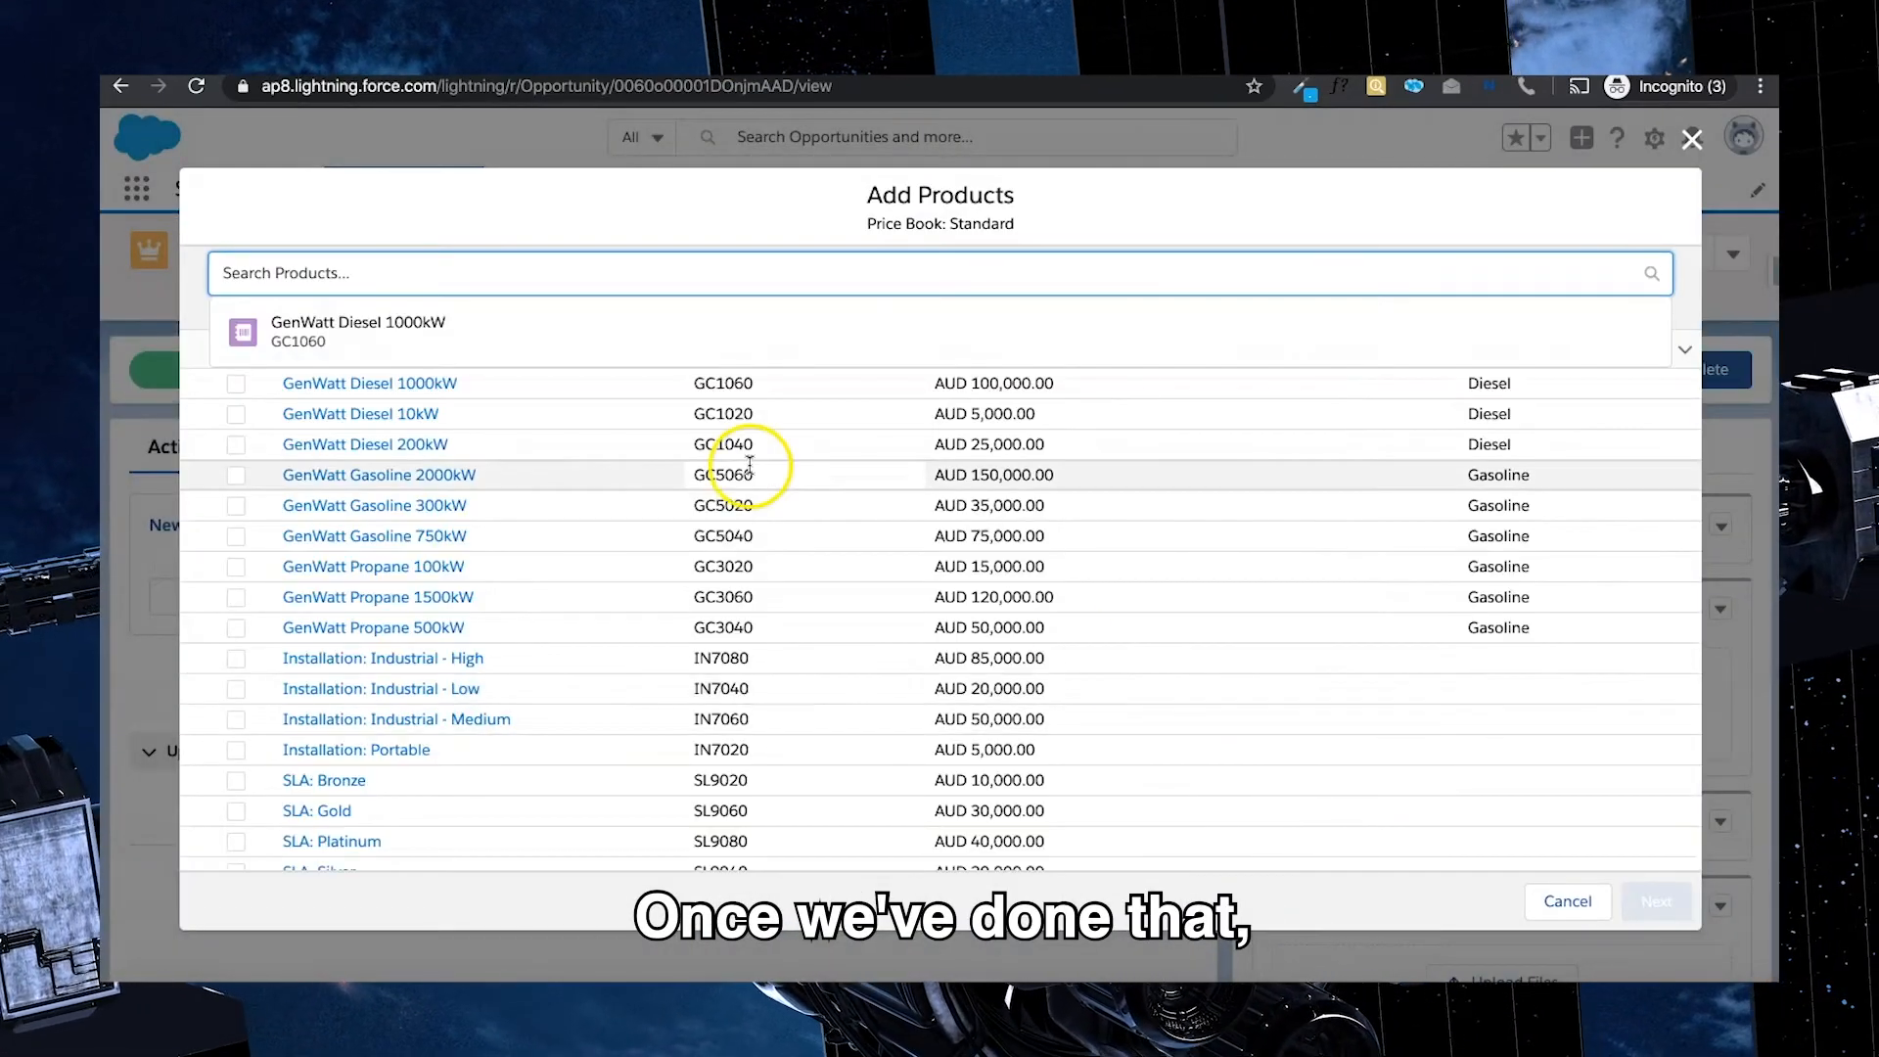
{"action": "left_click", "coordinate": [1041, 244]}
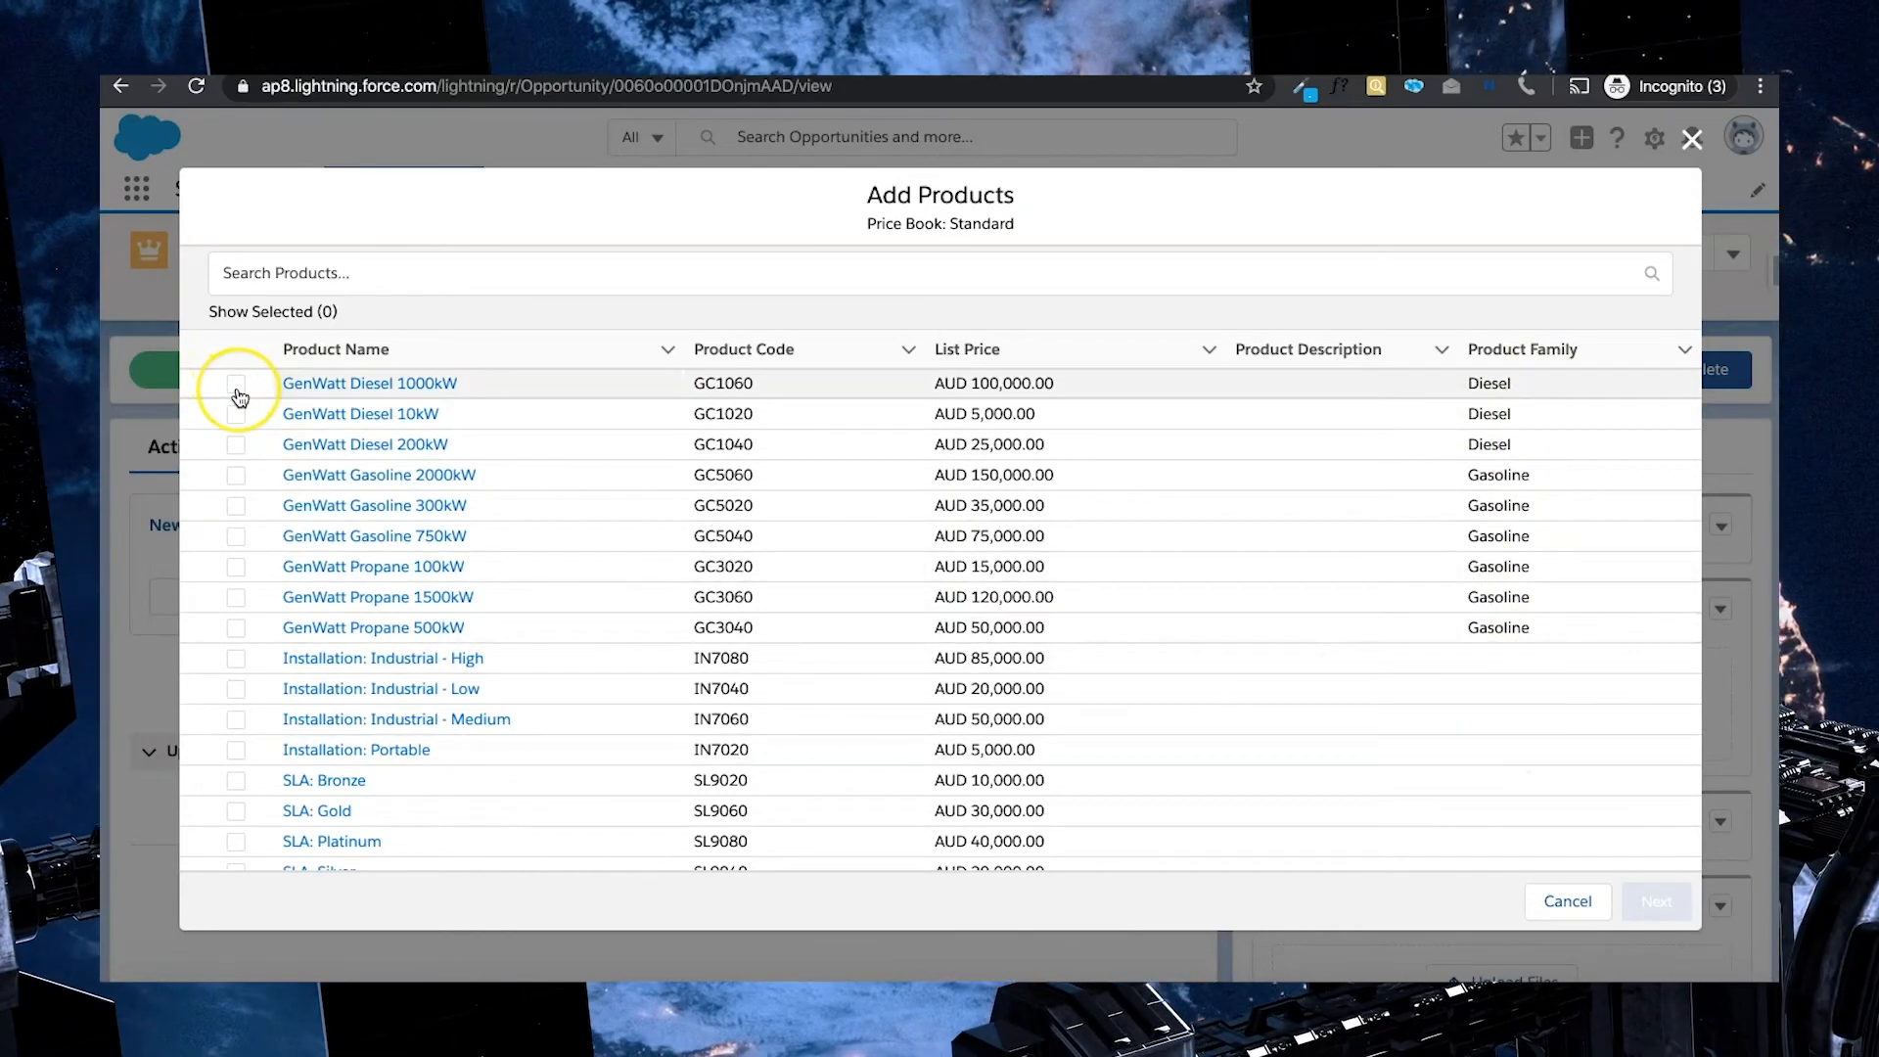
Select GenWatt Diesel 1000kW, GenWatt Gasoline 2000kW and GenWatt Propane 100kW as the products to add
{"action": "left_click", "coordinate": [237, 387]}
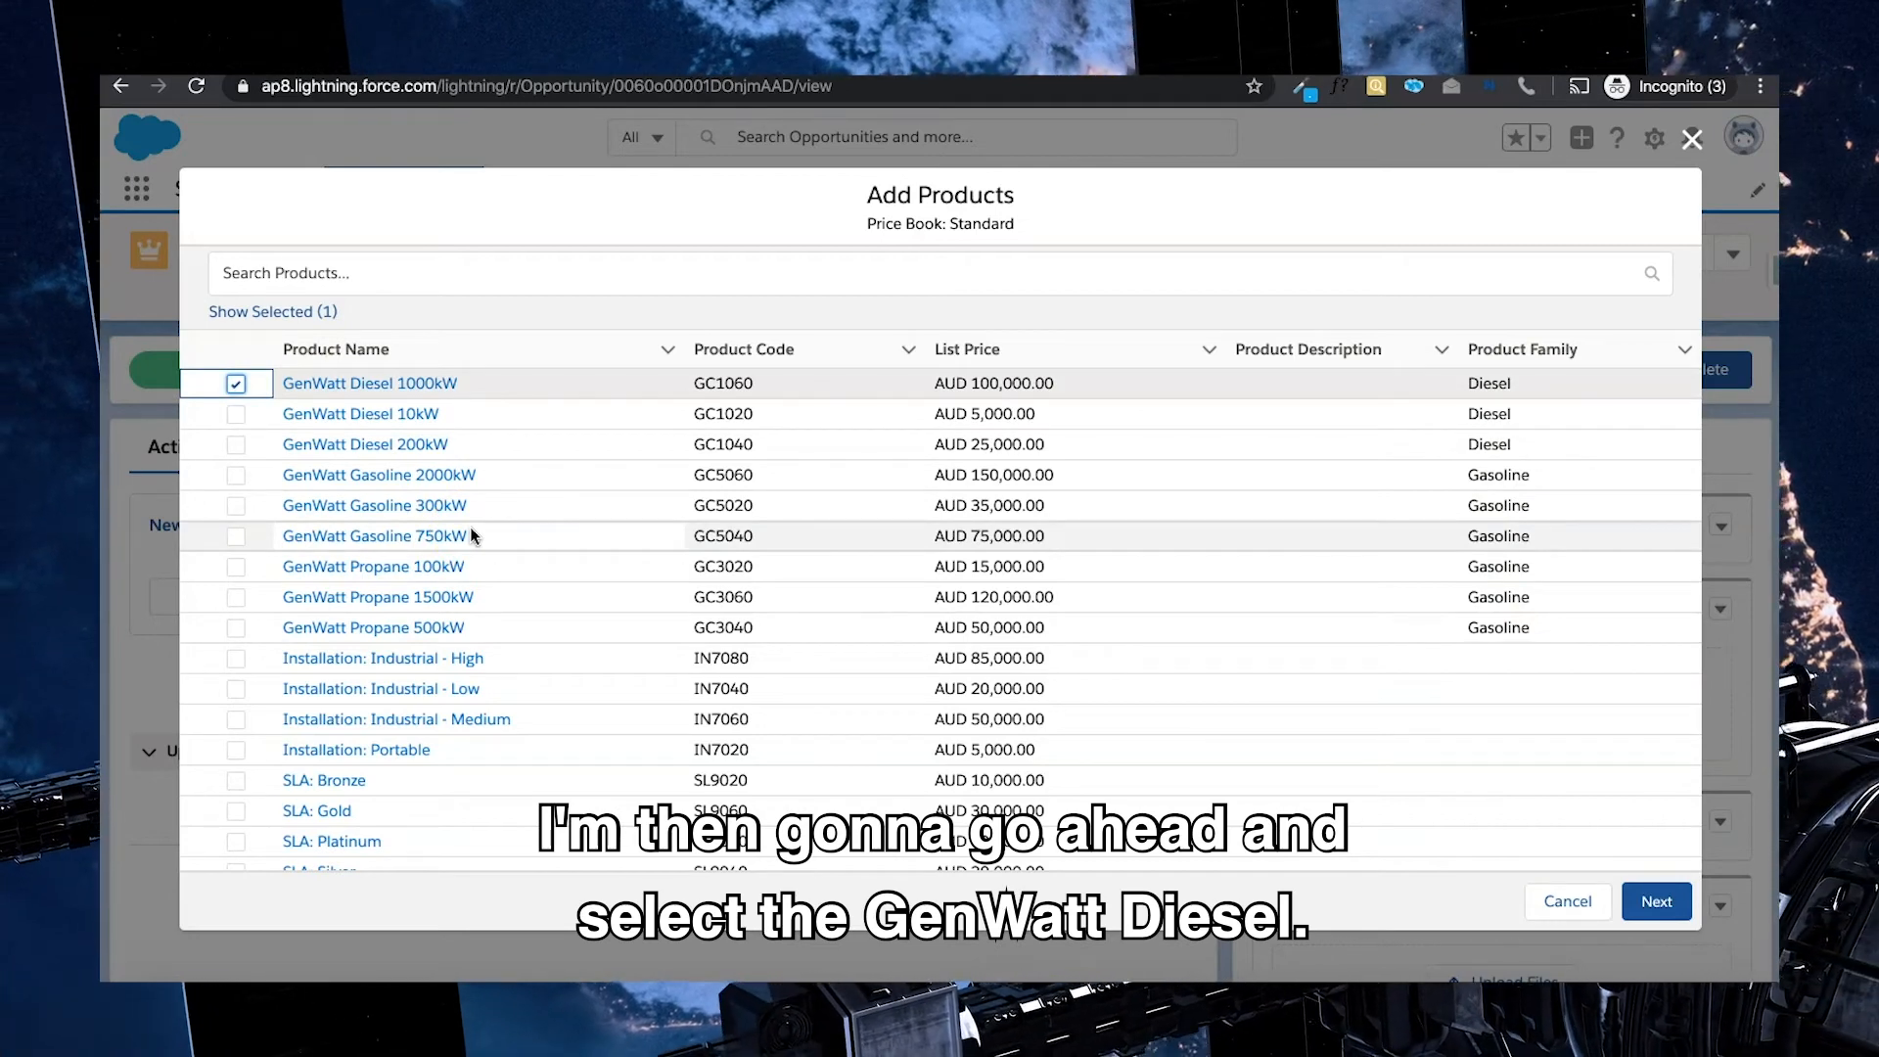
{"action": "left_click", "coordinate": [236, 475]}
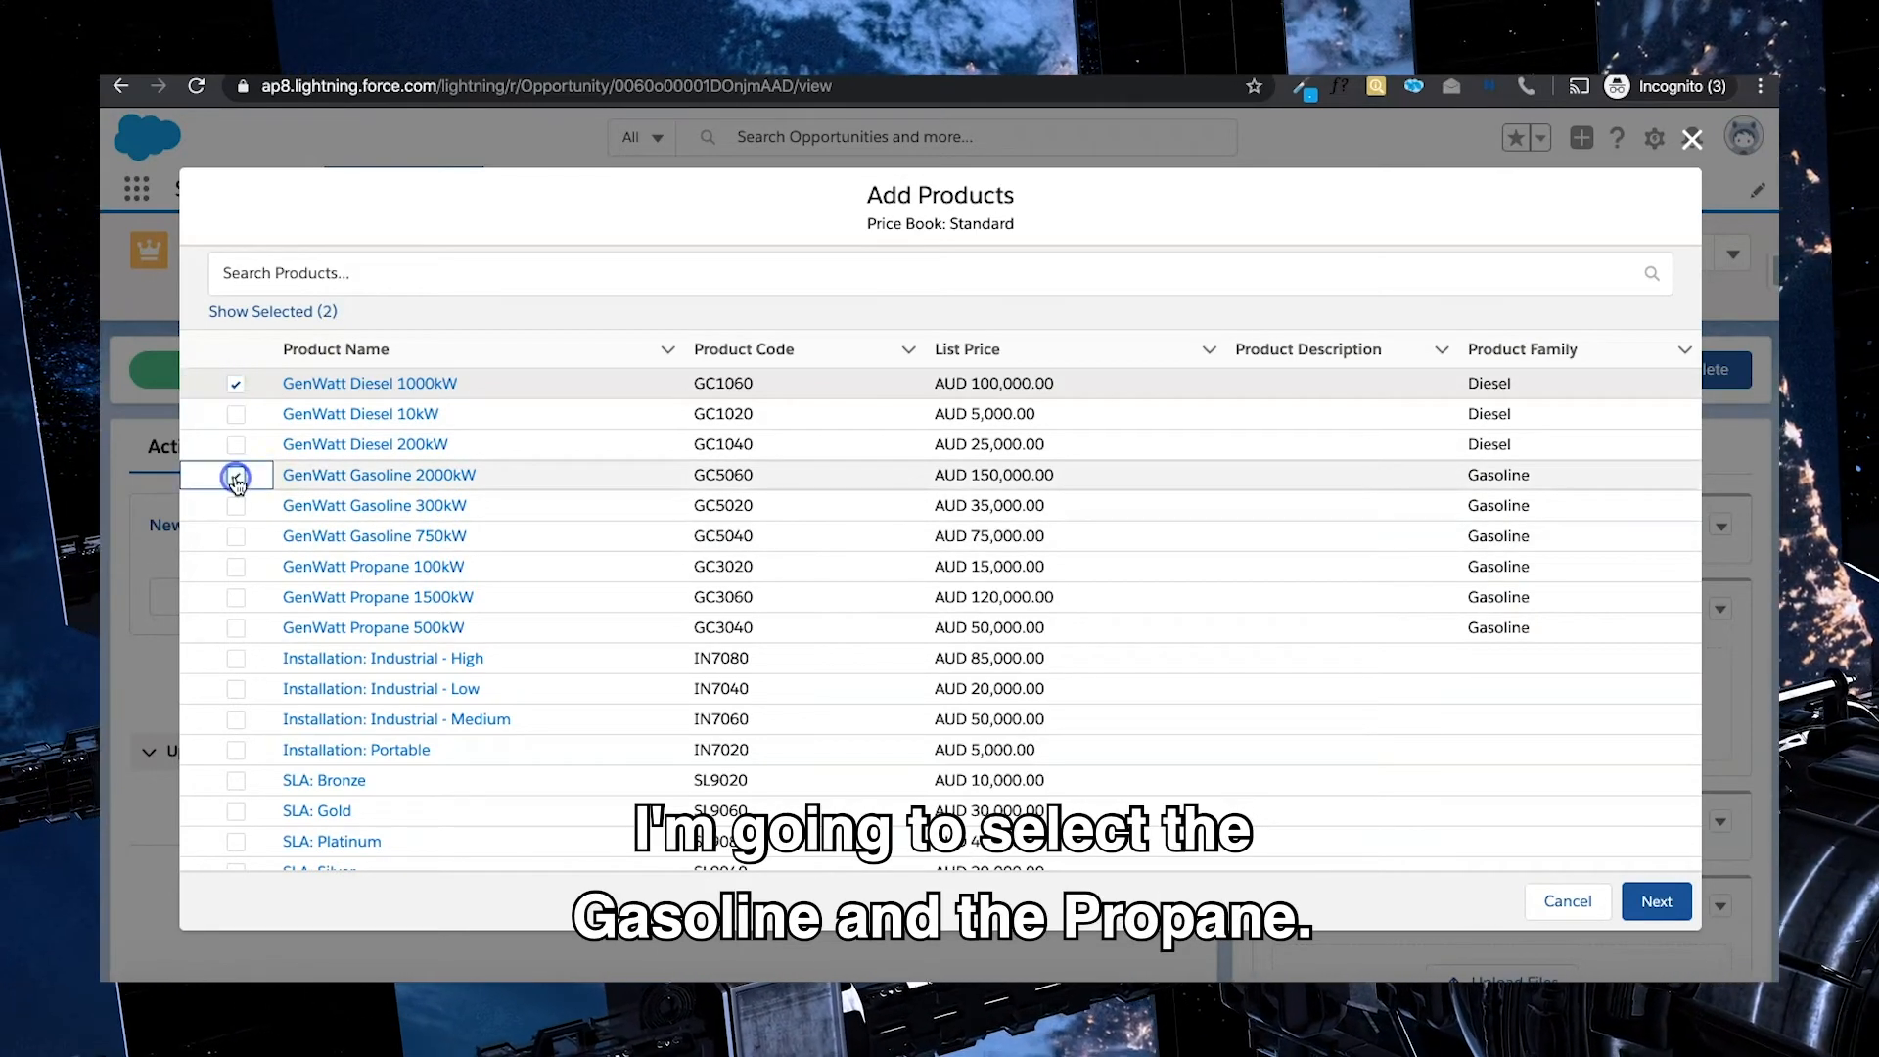
{"action": "left_click", "coordinate": [237, 570]}
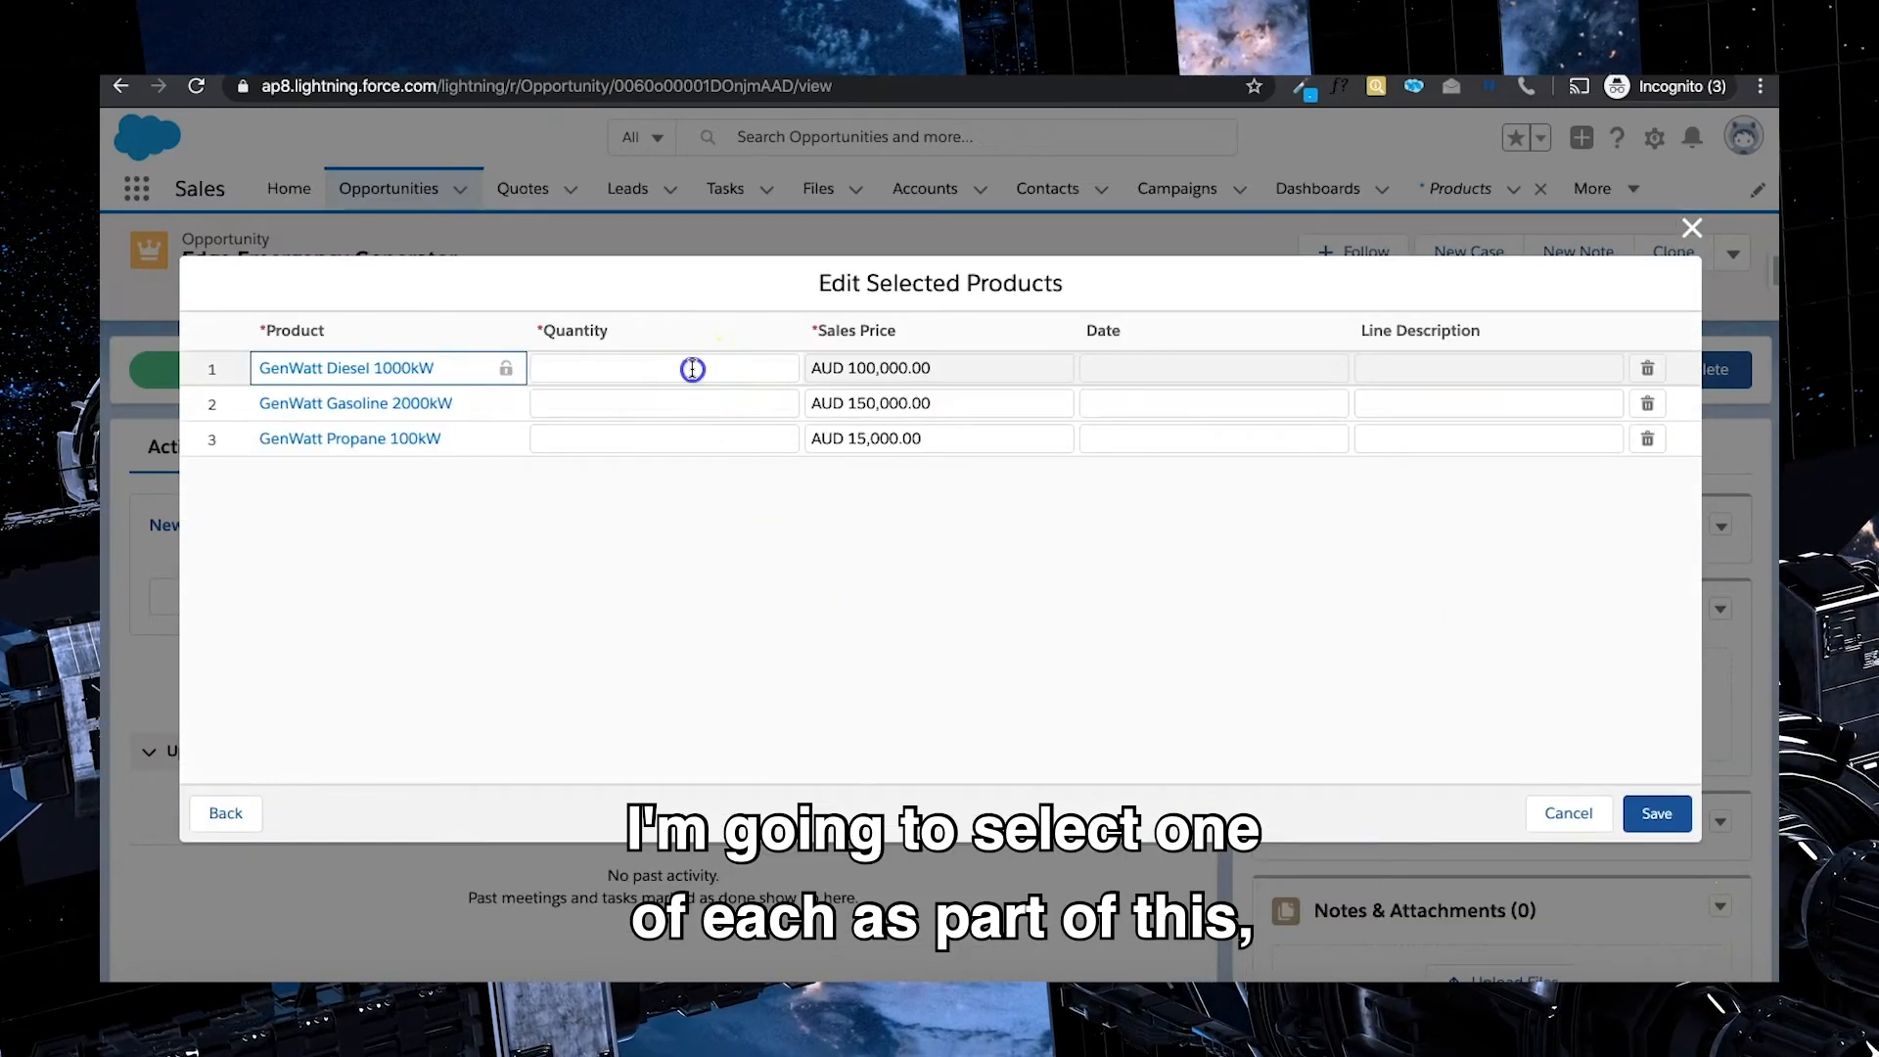
Set the quantity of all three selected products to 1 and save them to the opportunity
{"action": "left_click", "coordinate": [692, 369]}
{"action": "type", "text": "1"}
{"action": "left_click", "coordinate": [704, 403]}
{"action": "type", "text": "1"}
{"action": "left_click", "coordinate": [705, 441]}
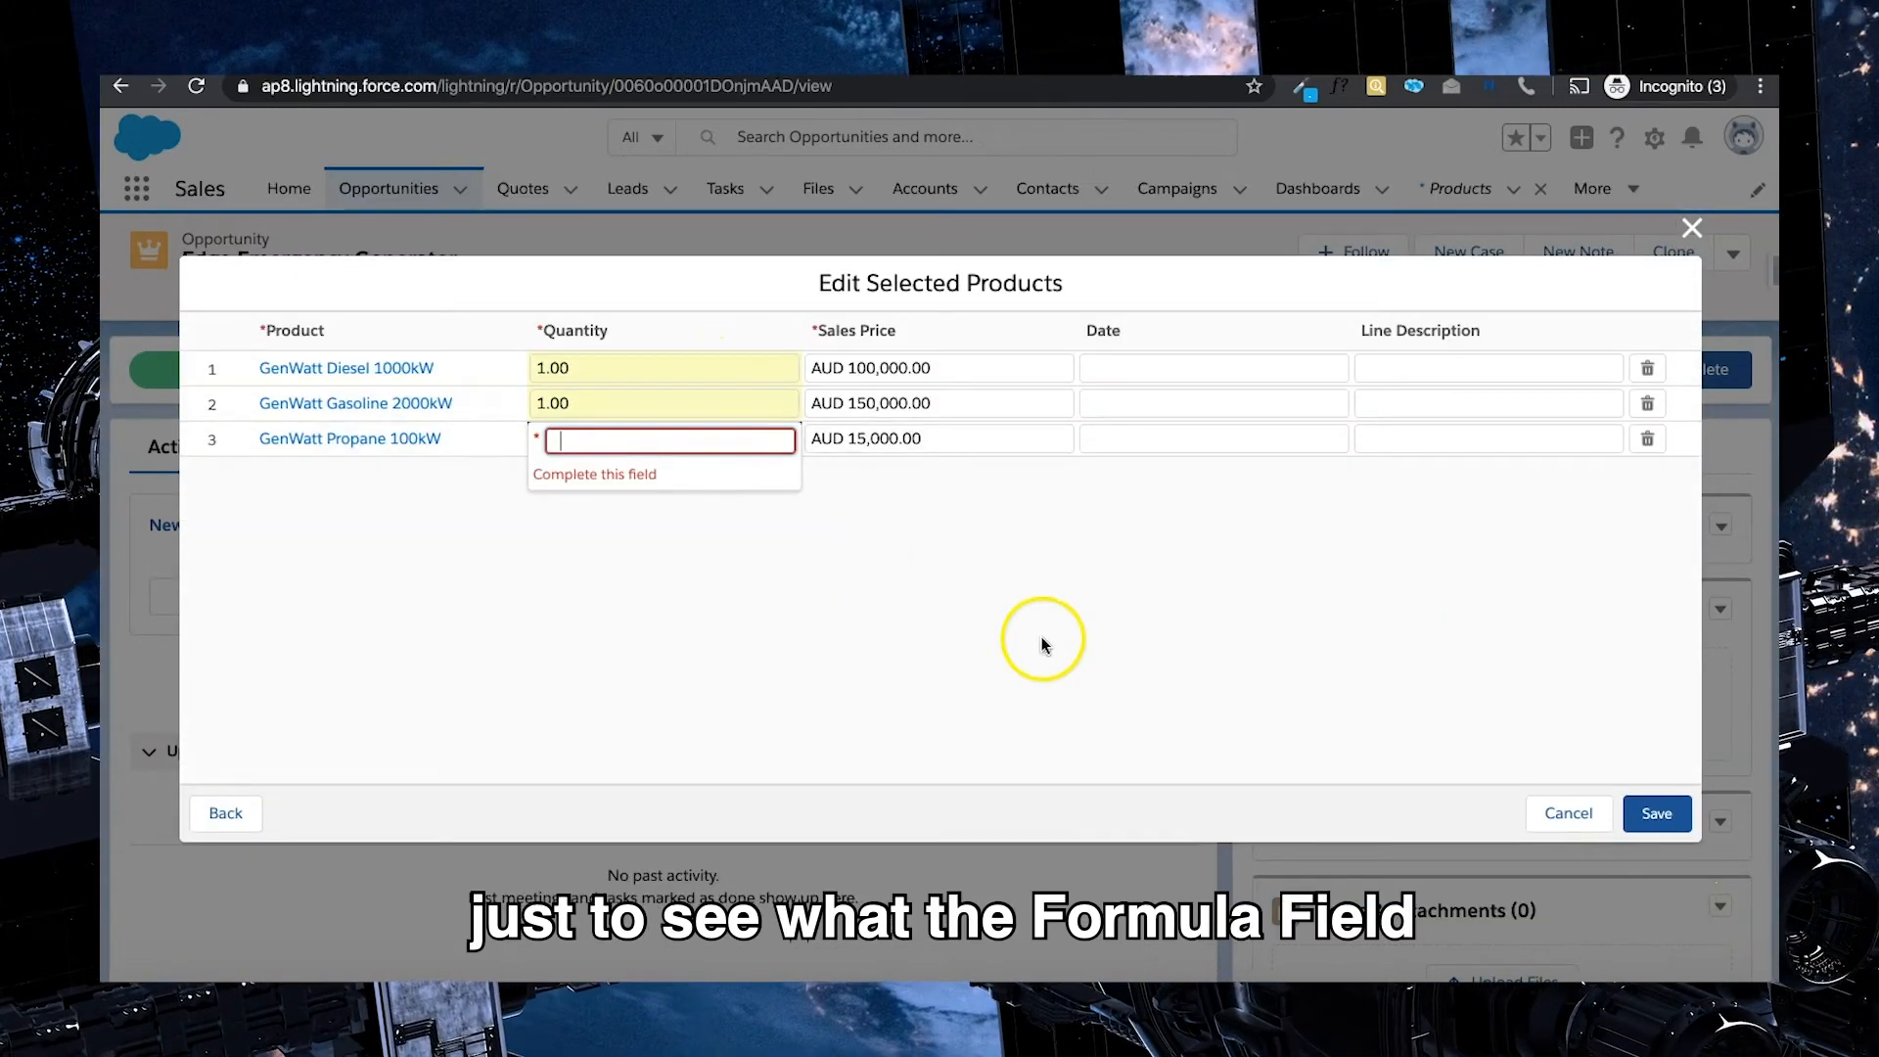
{"action": "type", "text": "1"}
{"action": "left_click", "coordinate": [1356, 665]}
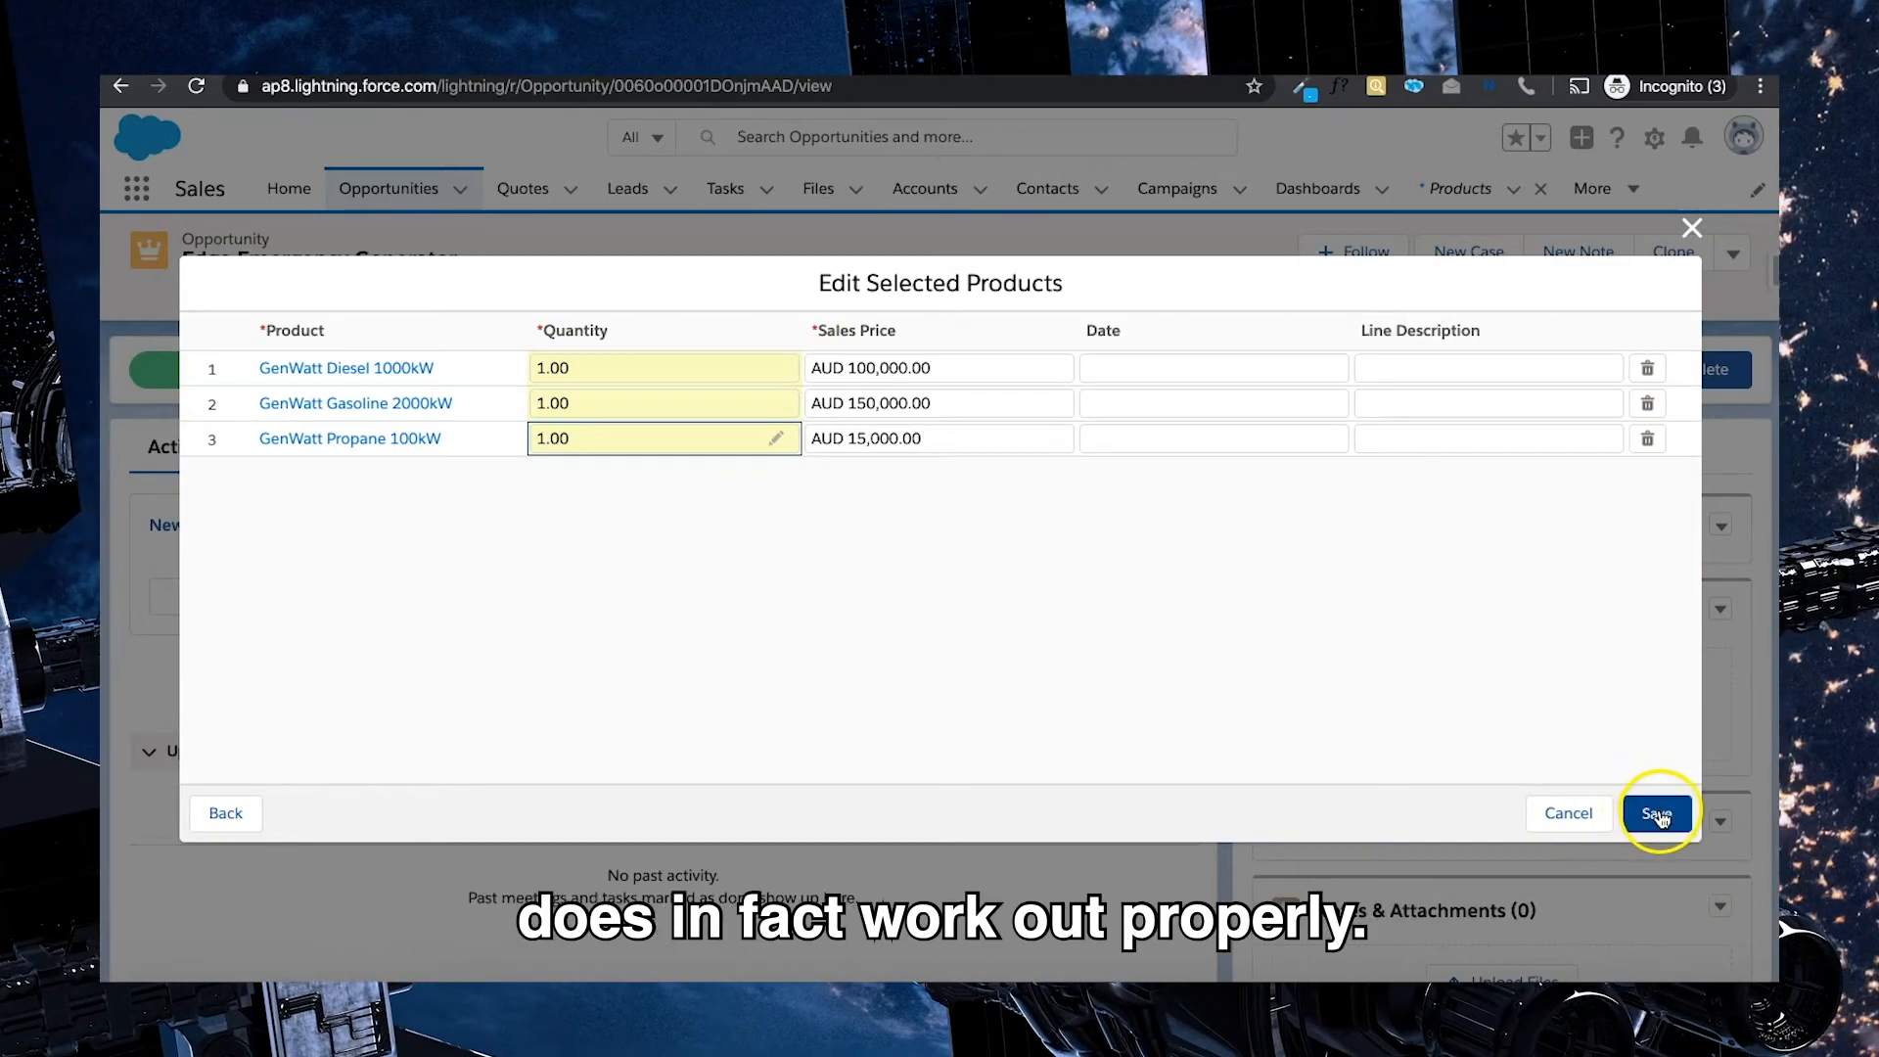
{"action": "left_click", "coordinate": [1657, 817]}
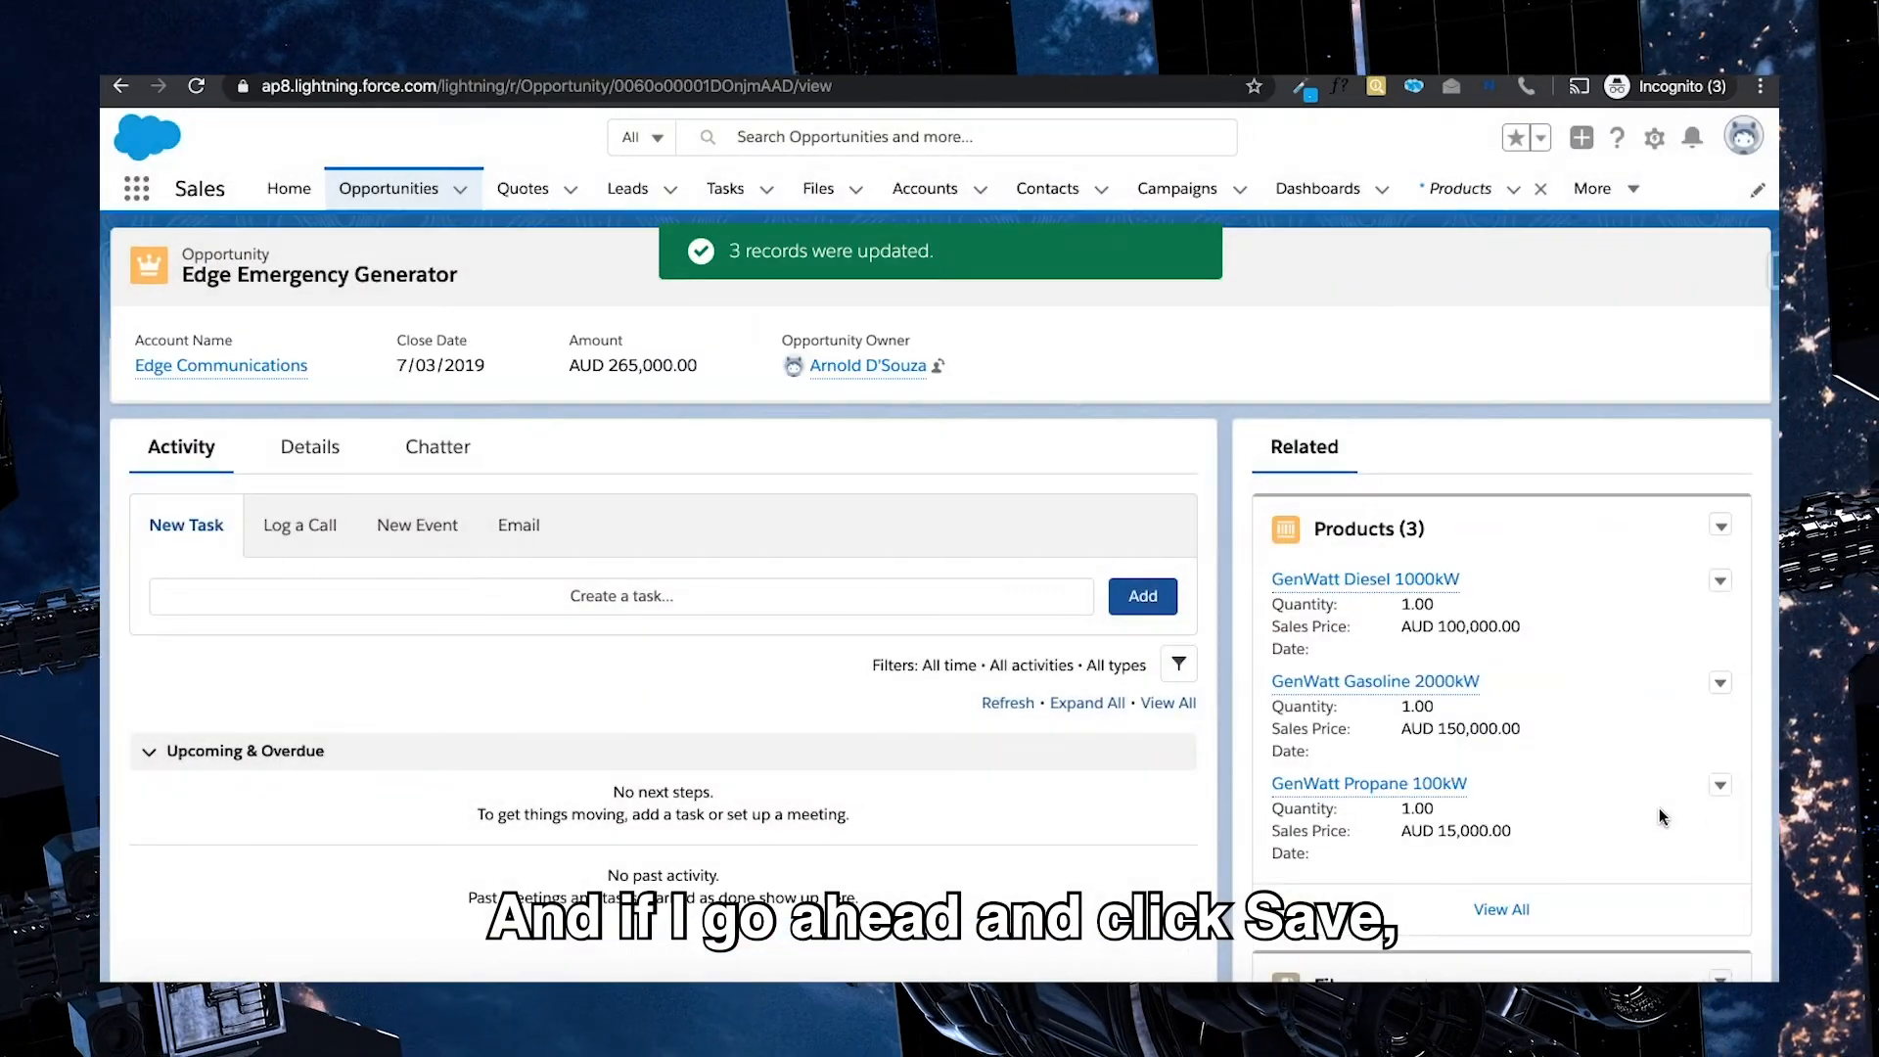
Open the opportunity's full products list and open GenWatt Diesel 1000kW, GenWatt Gasoline 2000kW and GenWatt Propane 100kW in separate browser tabs
{"action": "left_click", "coordinate": [1381, 529]}
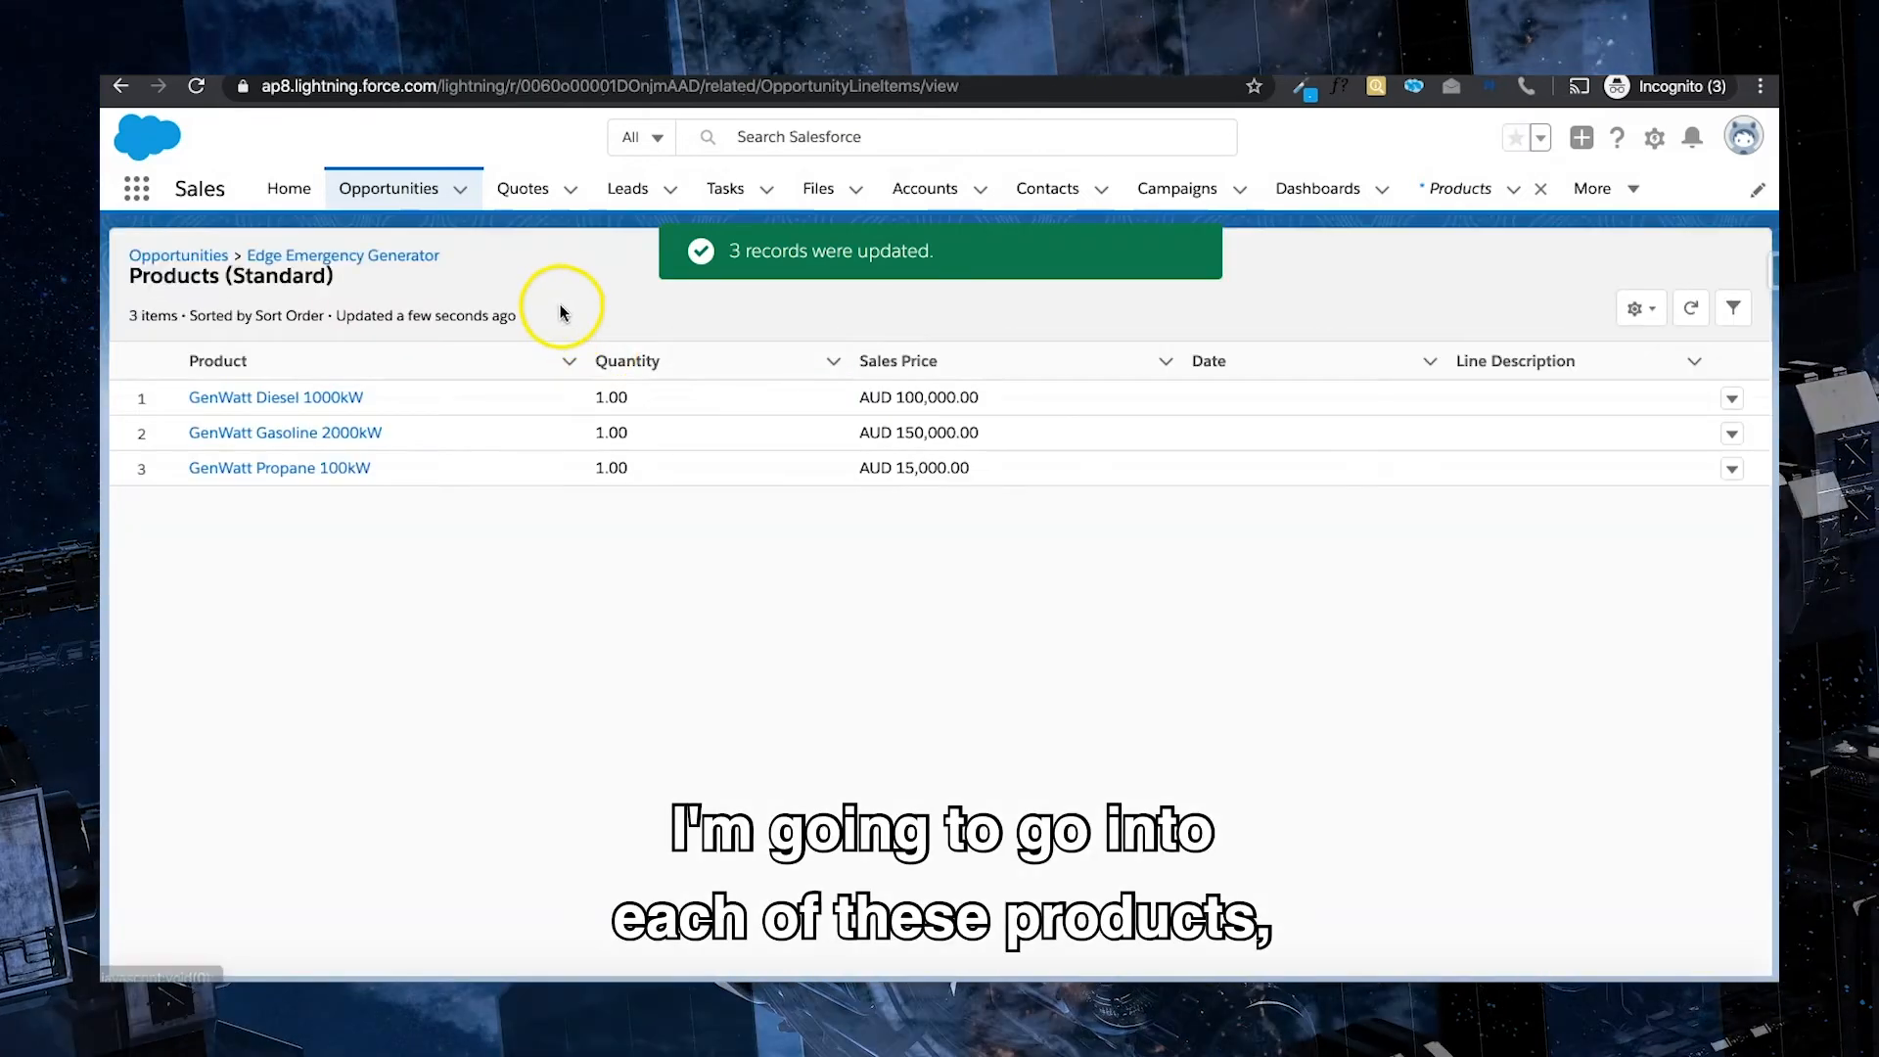
{"action": "right_click", "coordinate": [289, 396]}
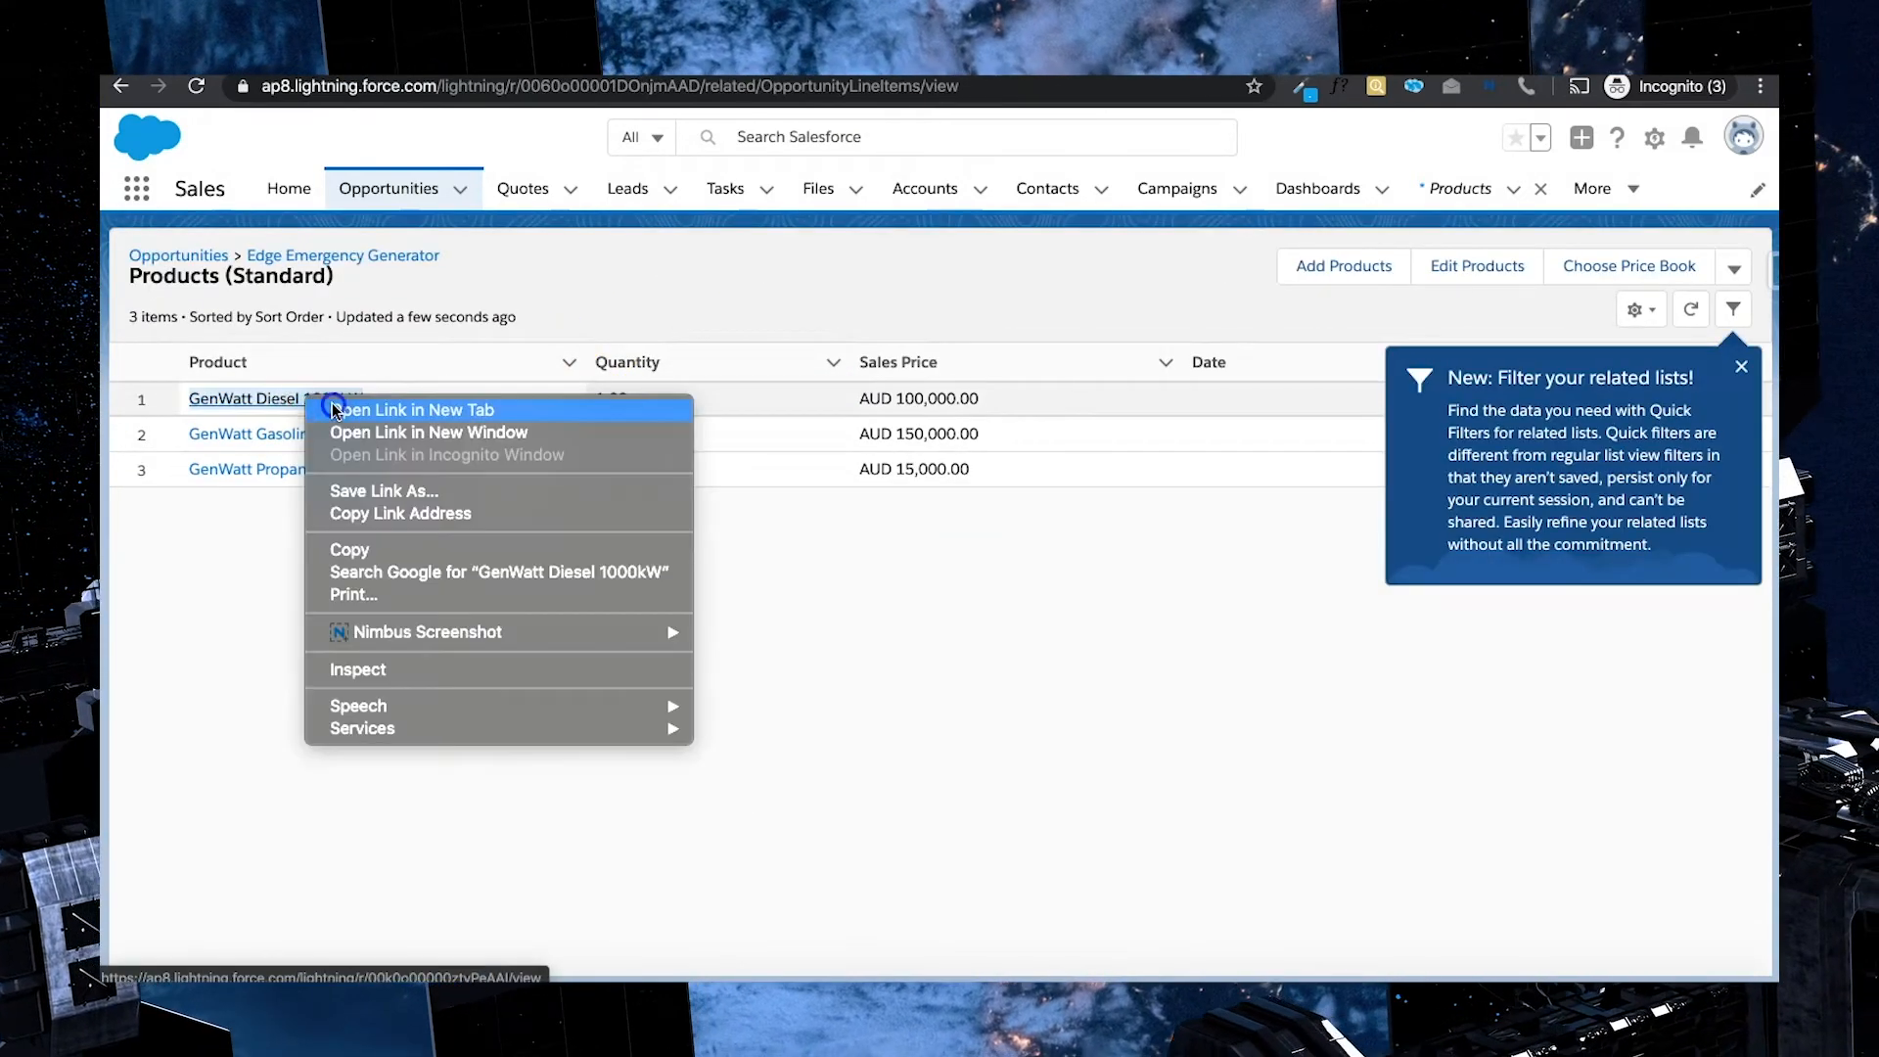
{"action": "left_click", "coordinate": [323, 410]}
{"action": "right_click", "coordinate": [362, 433]}
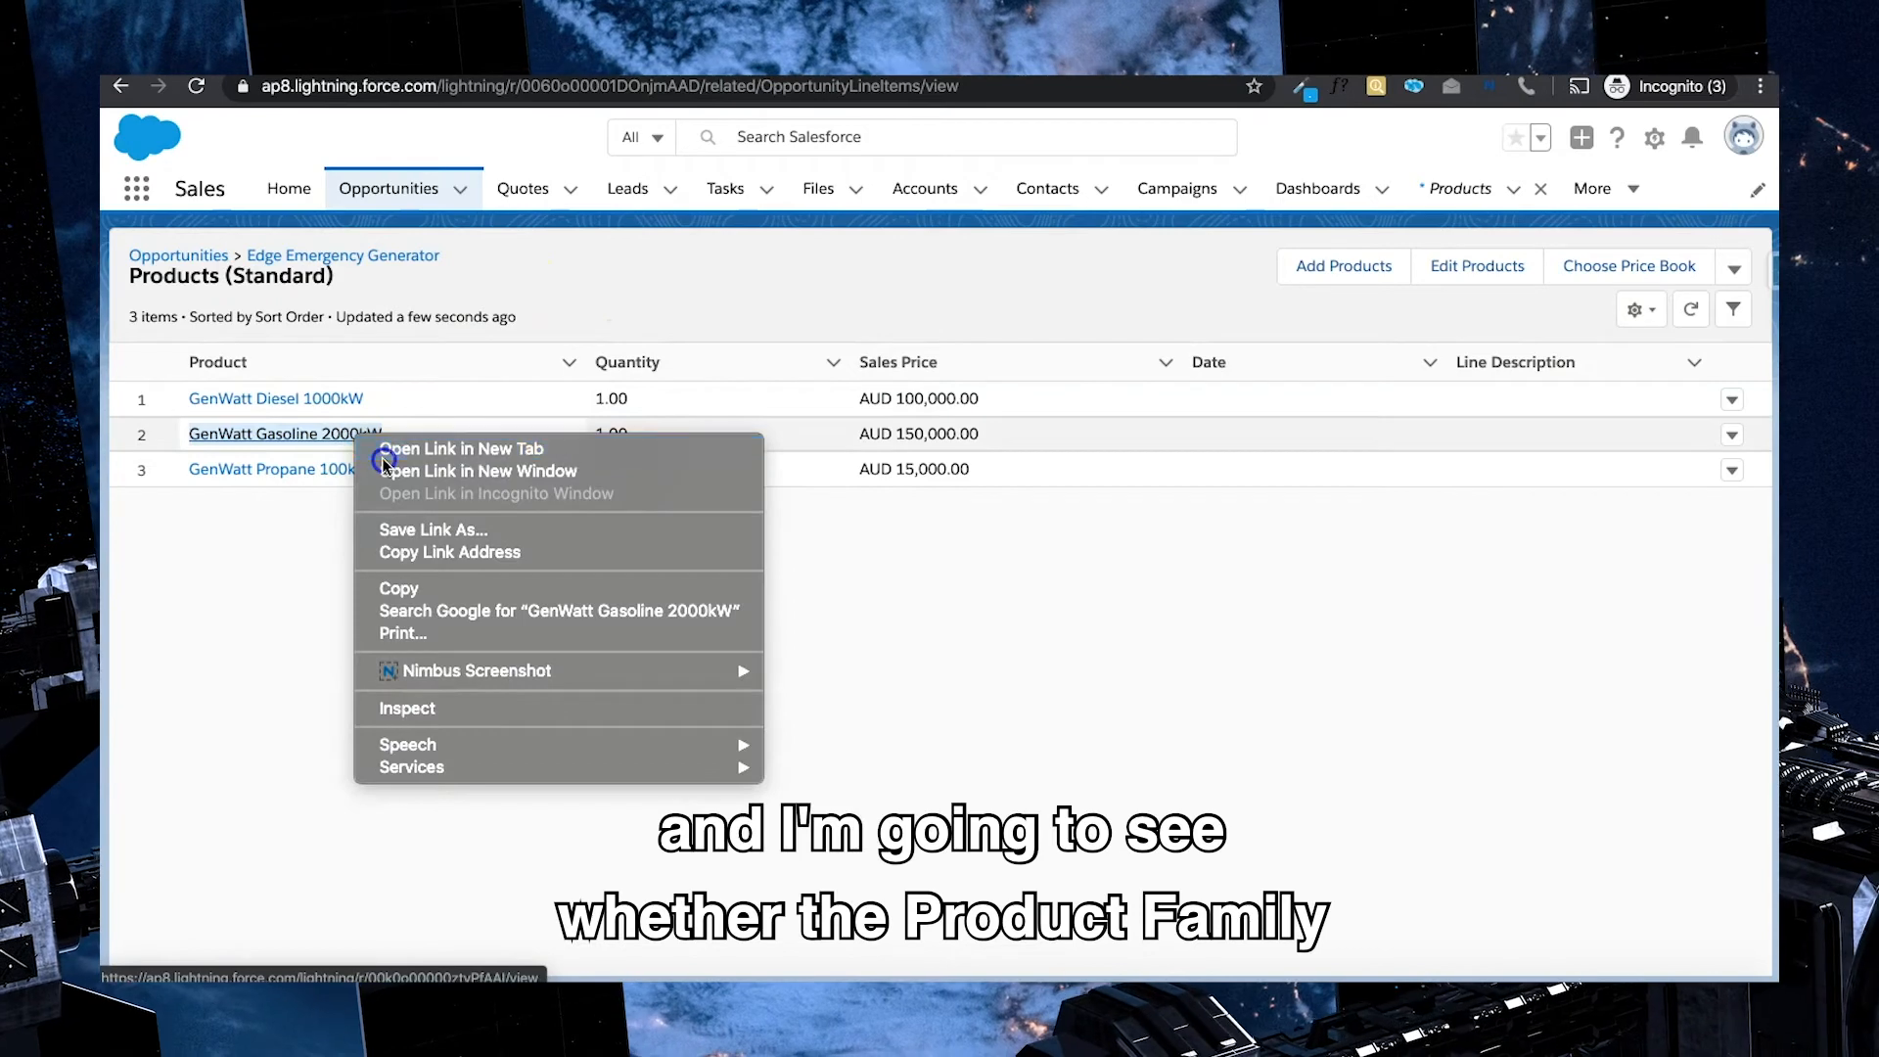
{"action": "left_click", "coordinate": [460, 450]}
{"action": "right_click", "coordinate": [329, 468]}
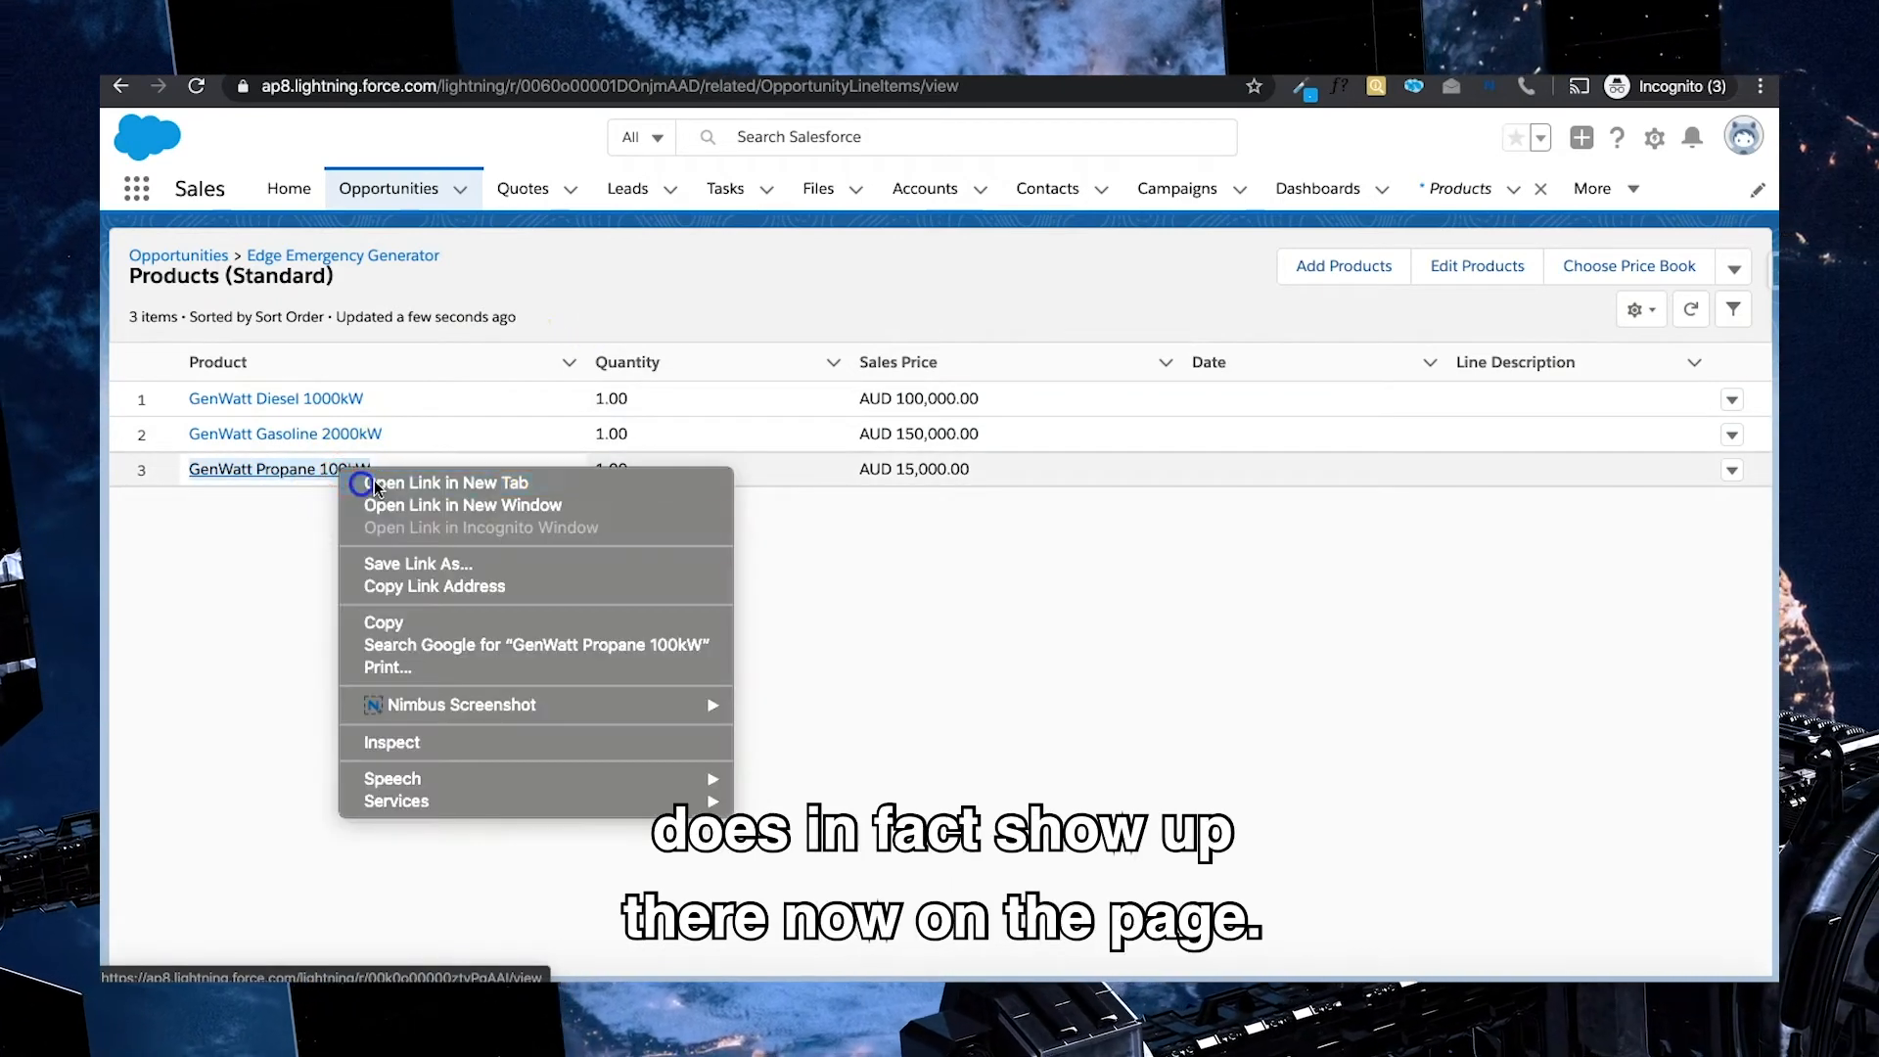
{"action": "left_click", "coordinate": [412, 479]}
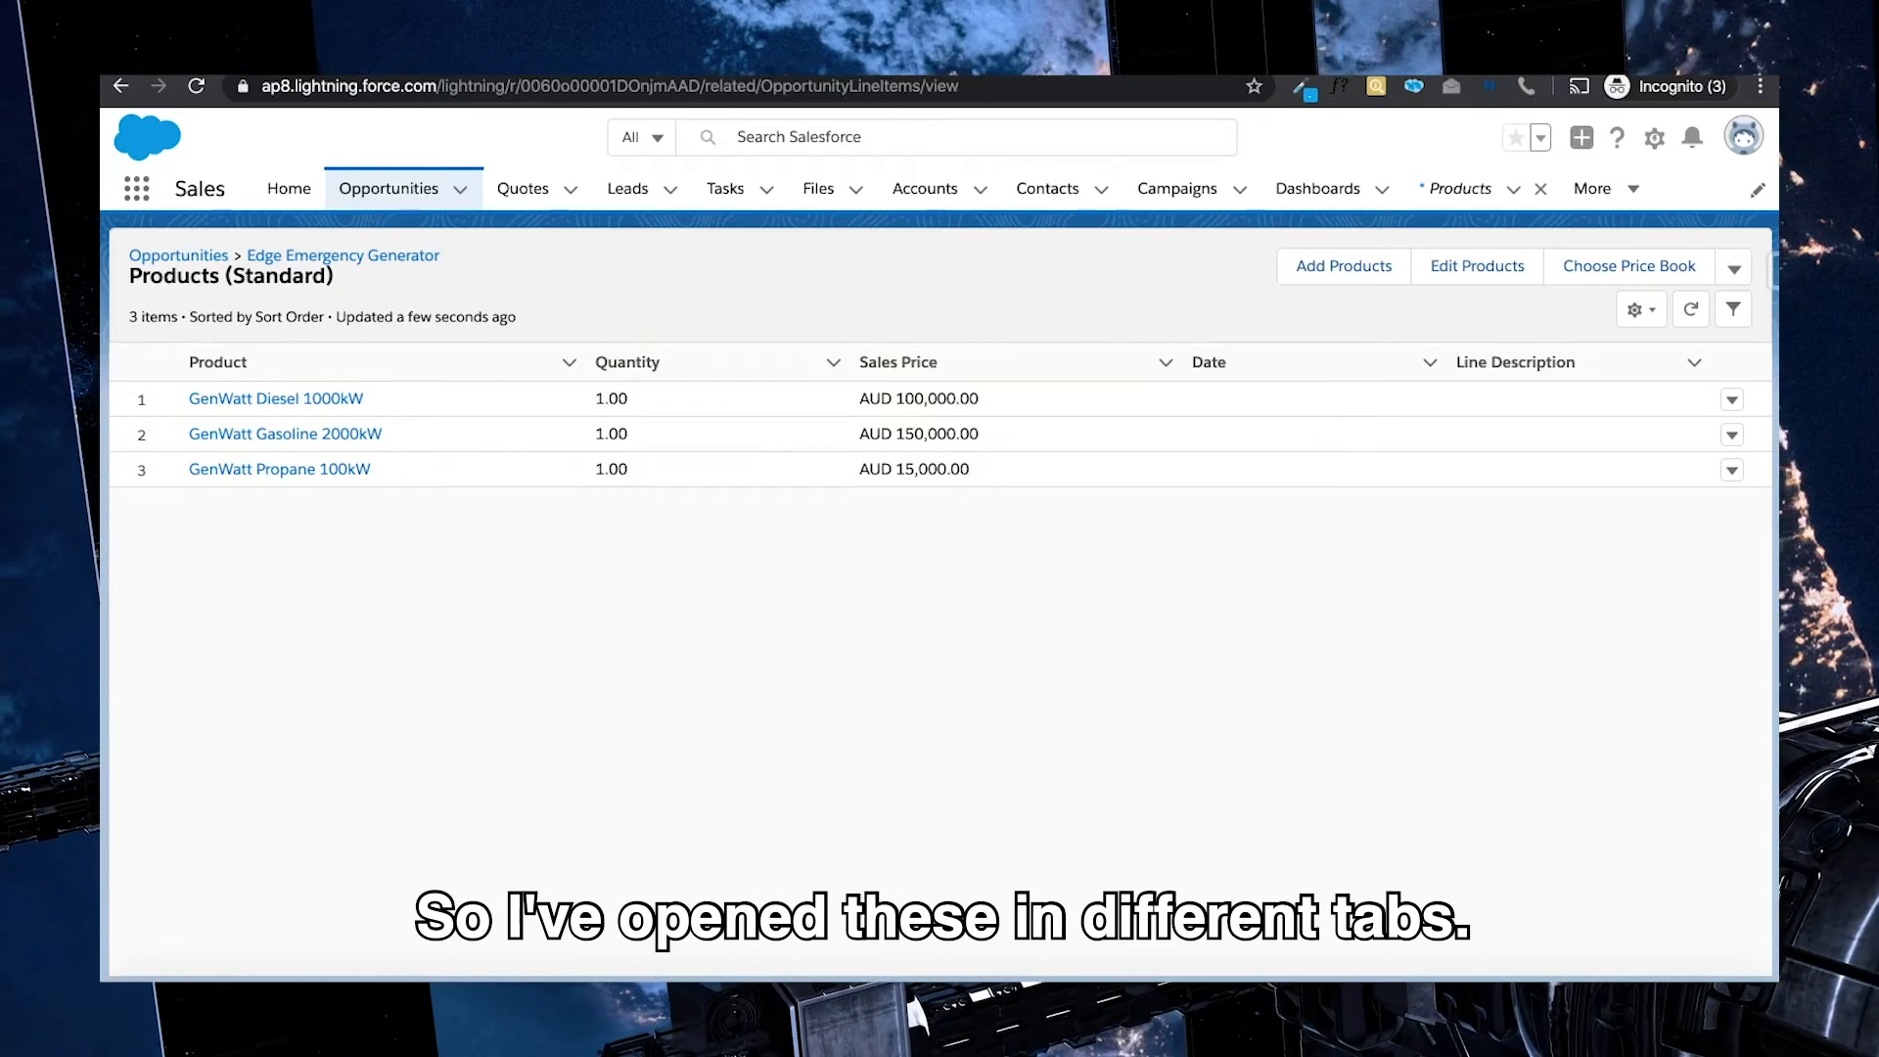
Check the Product Family field on the Diesel 1000kW, Gasoline 2000kW and Propane 100kW opportunity products in turn
{"action": "key", "text": "ctrl+Tab"}
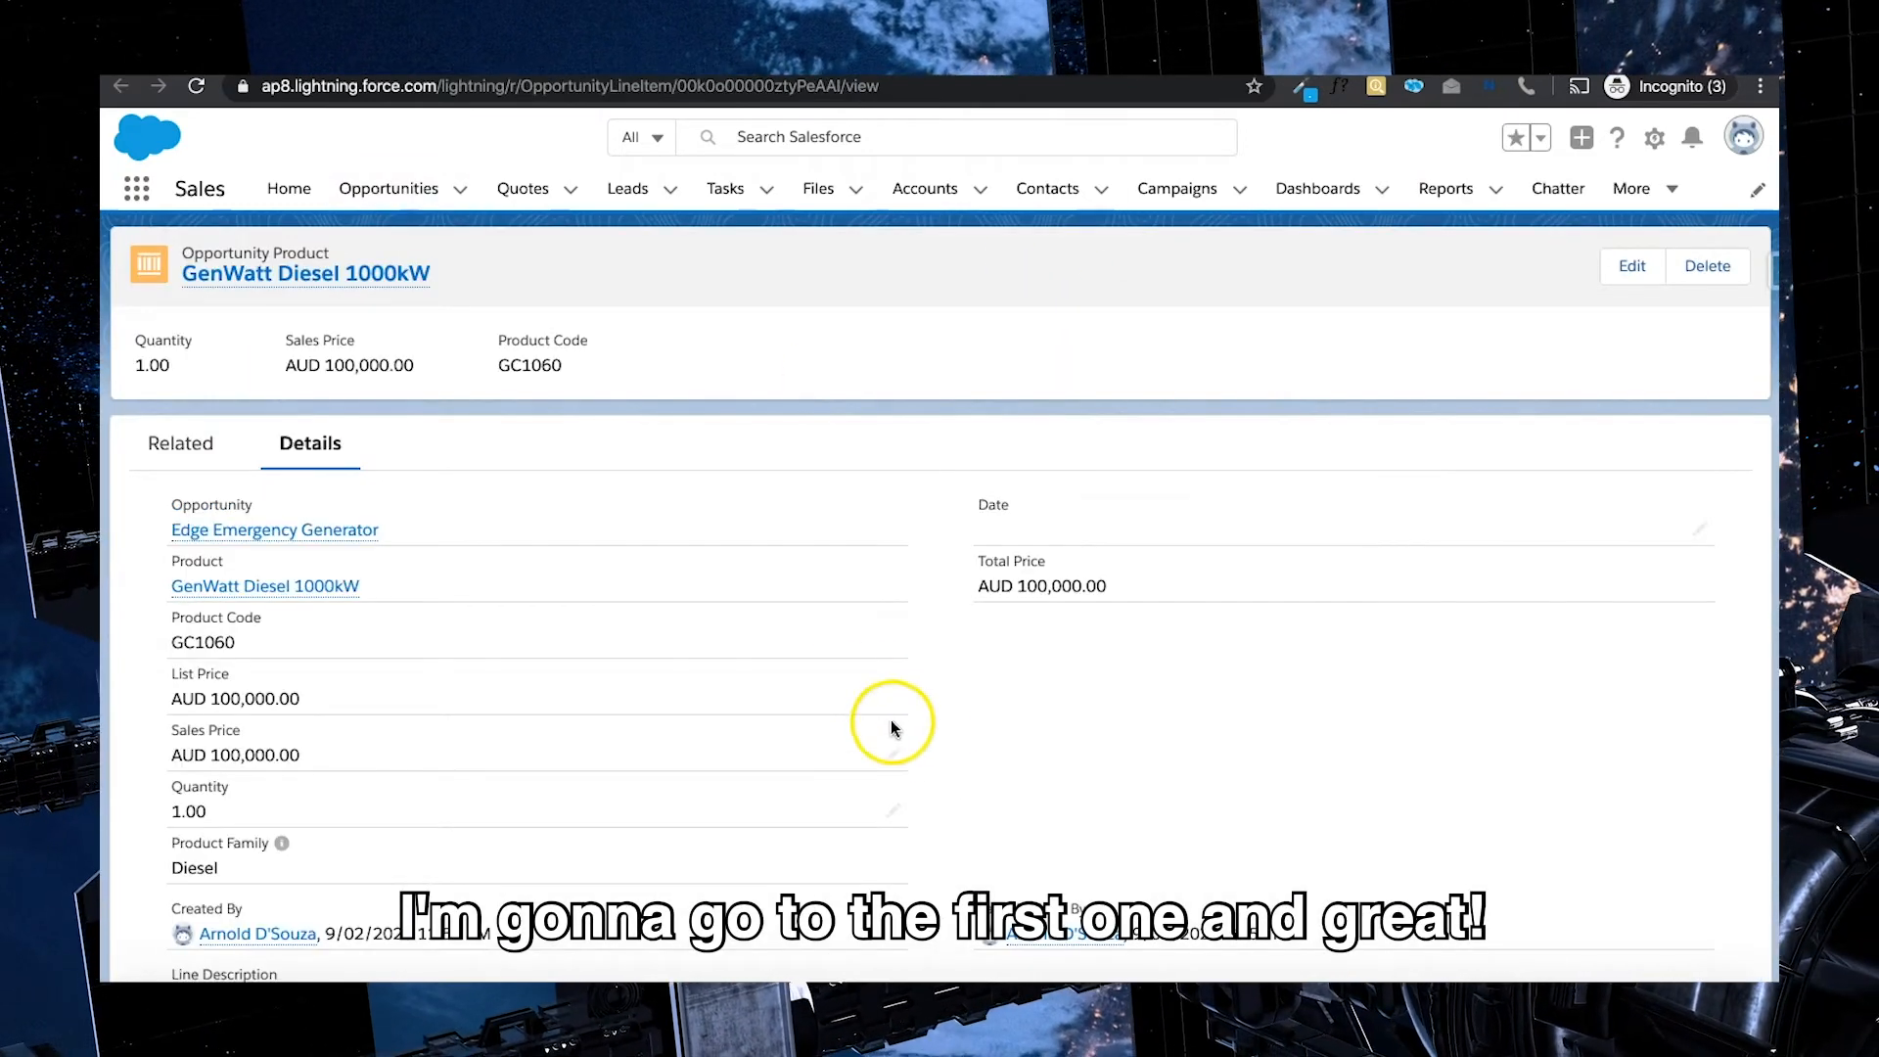
{"action": "scroll", "coordinate": [950, 726], "scroll_direction": "down", "scroll_amount": 1}
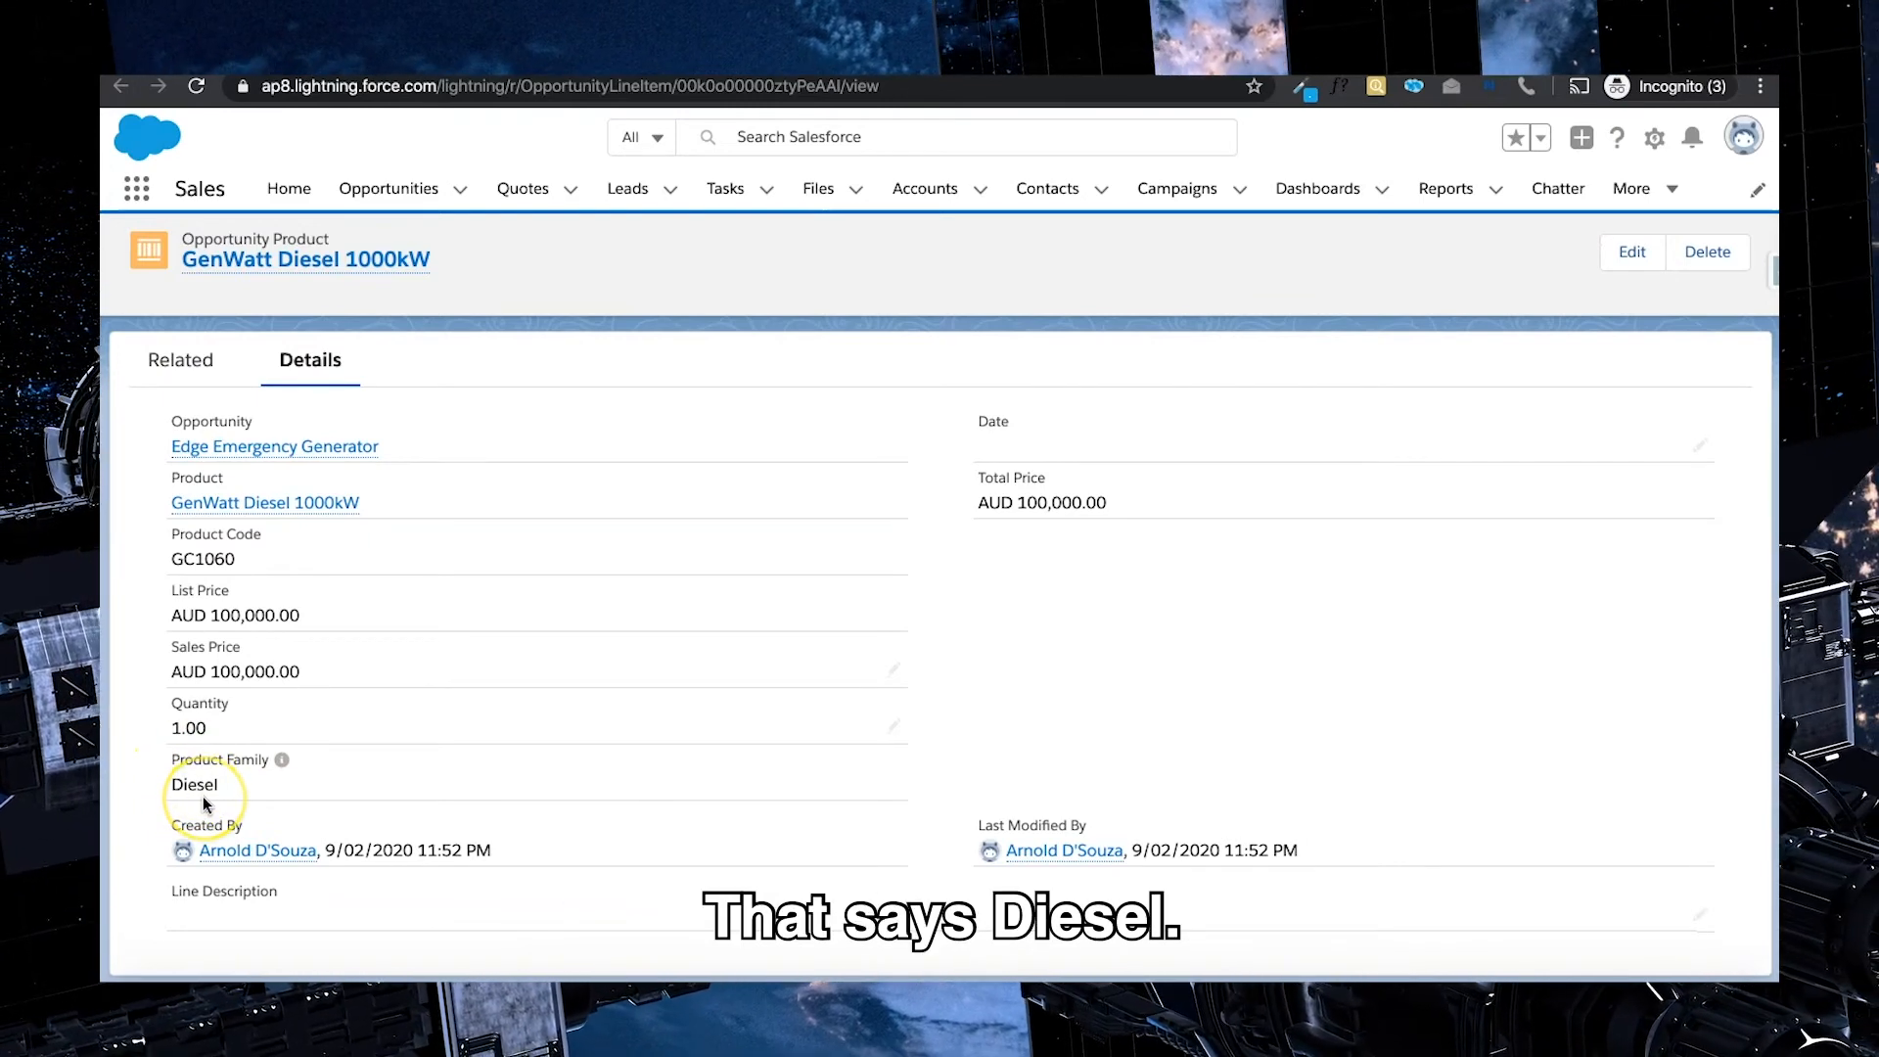
{"action": "mouse_move", "coordinate": [282, 761]}
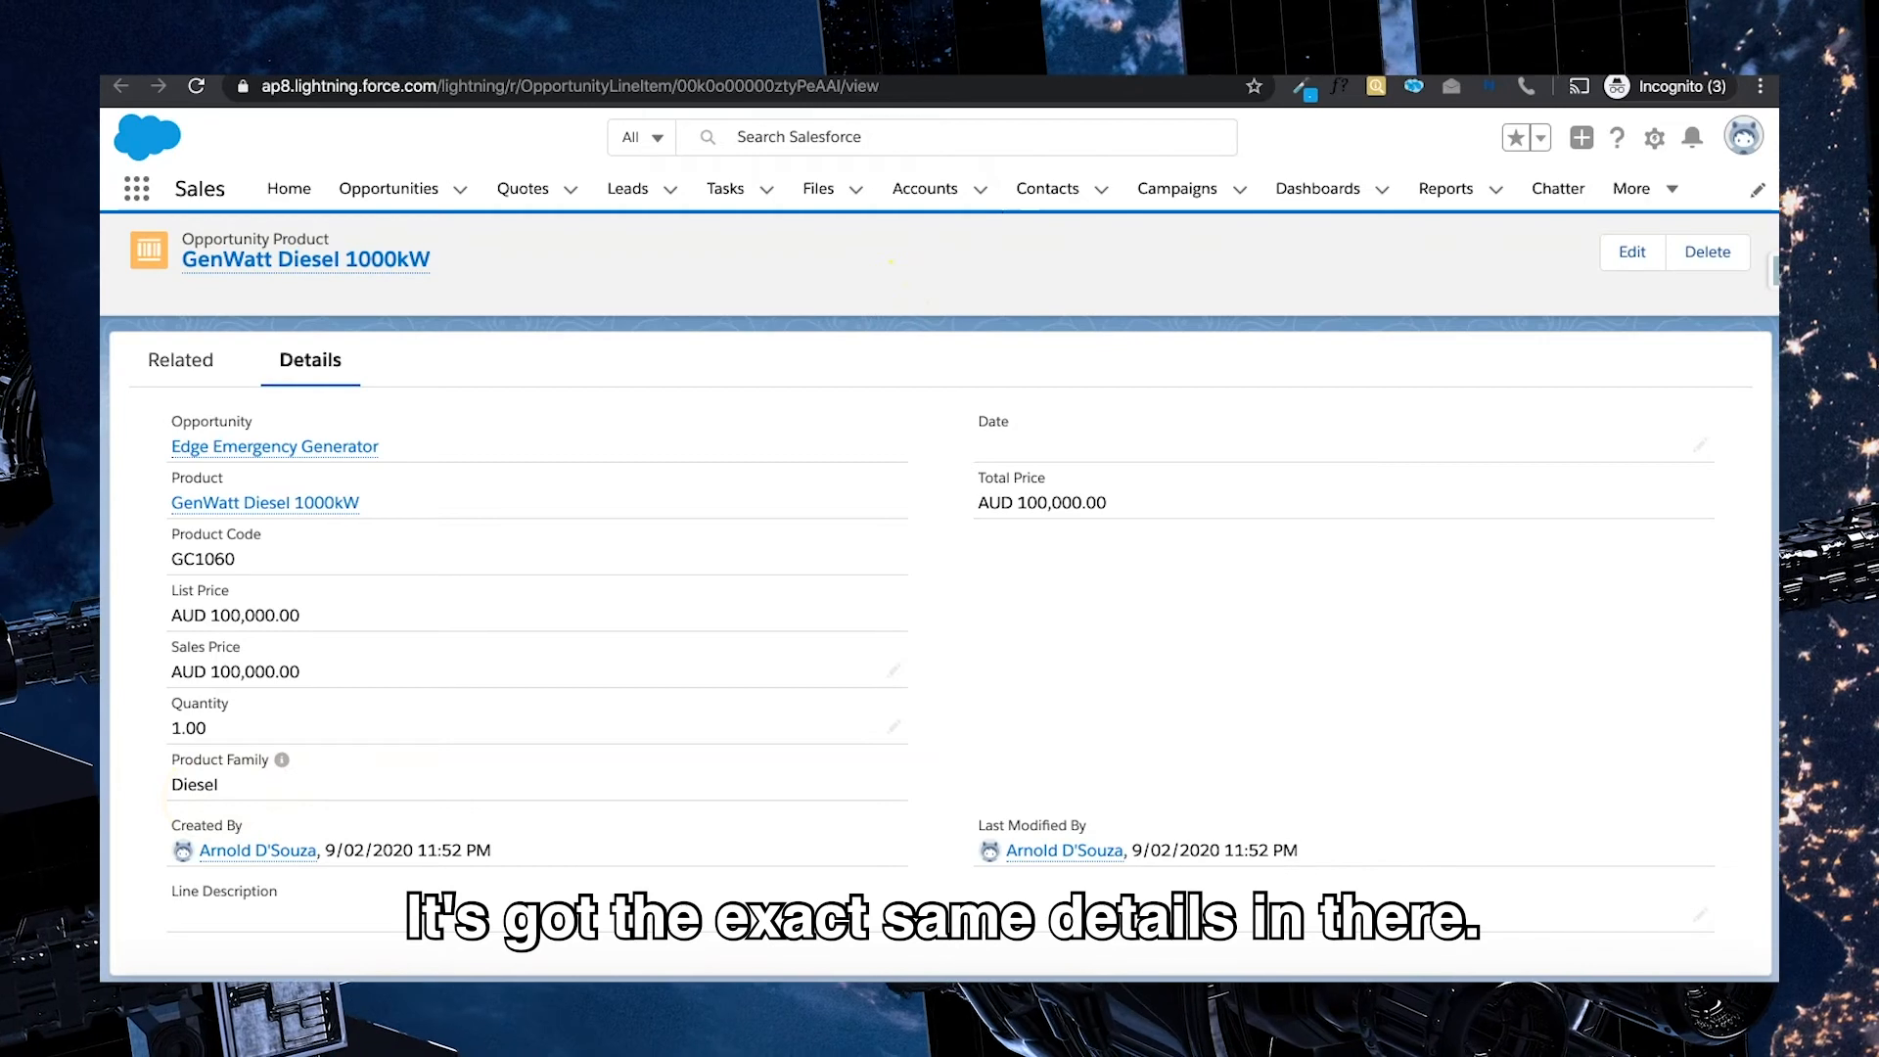
{"action": "left_click", "coordinate": [1210, 57]}
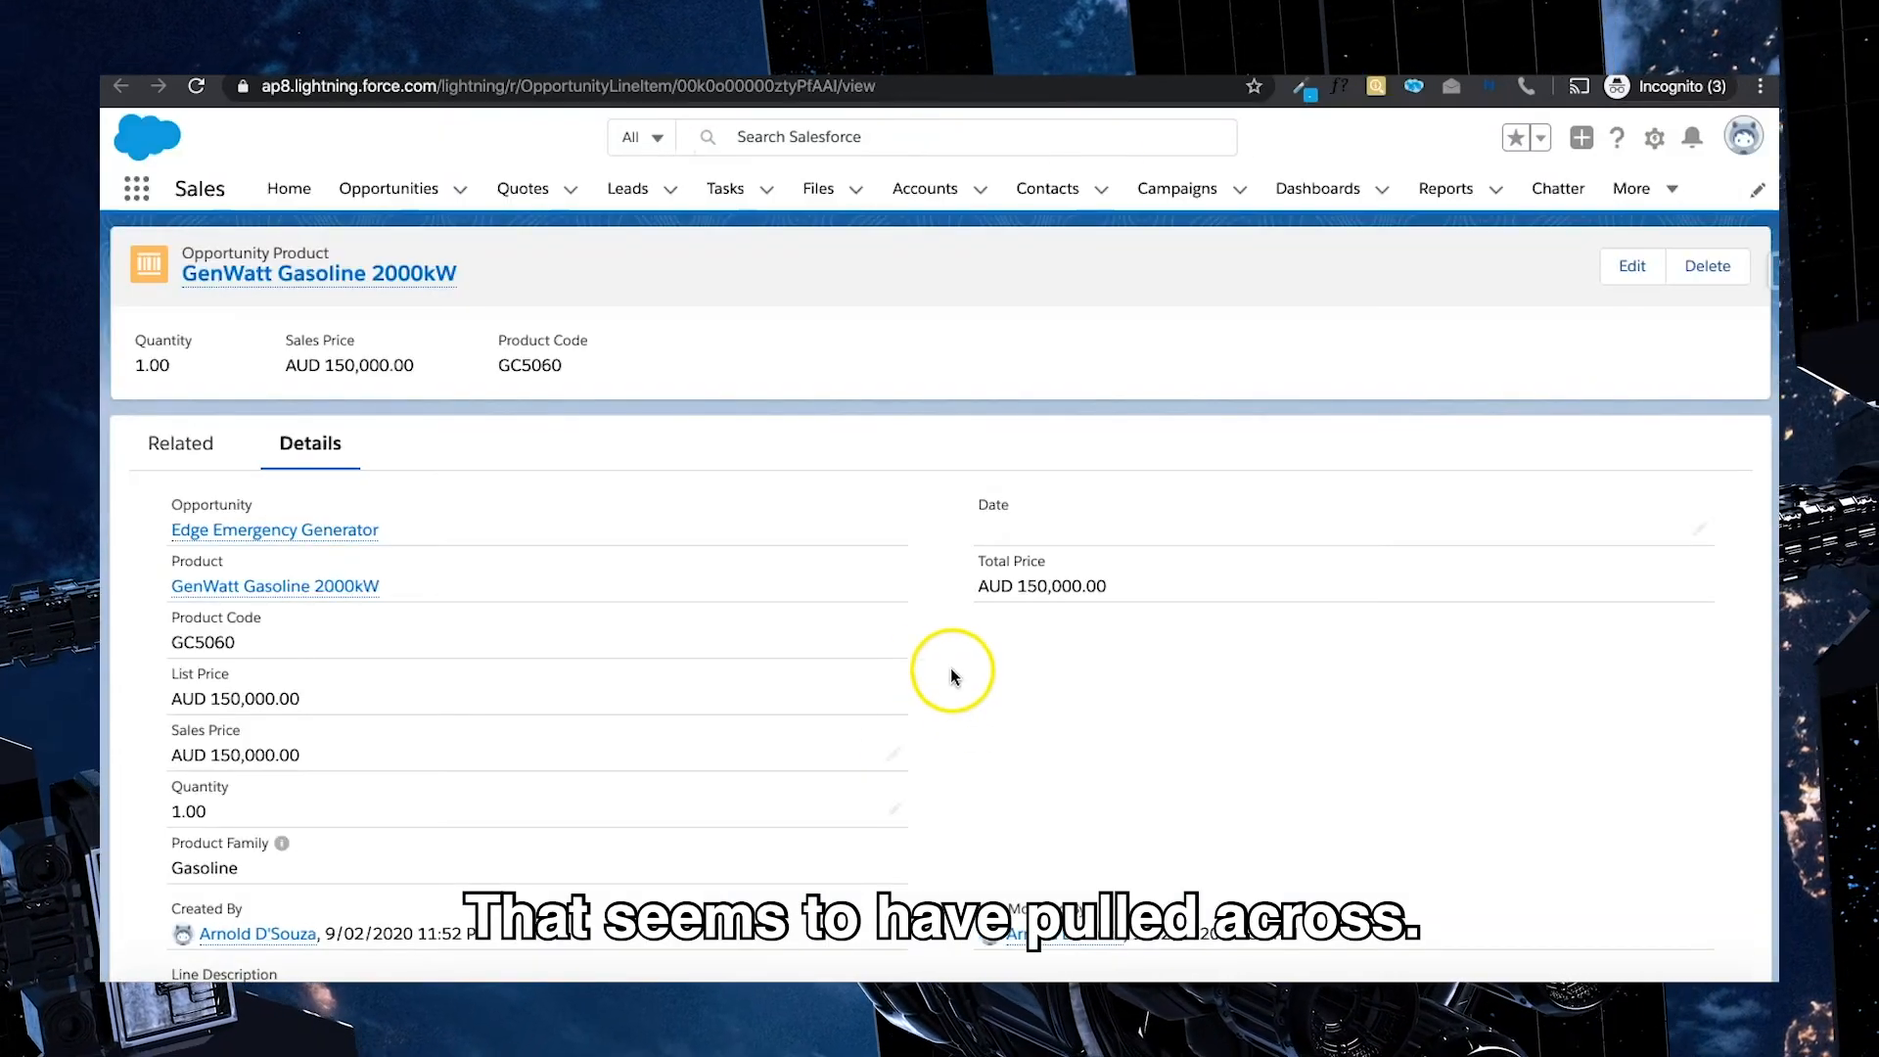
{"action": "scroll", "coordinate": [950, 670], "scroll_direction": "down", "scroll_amount": 1}
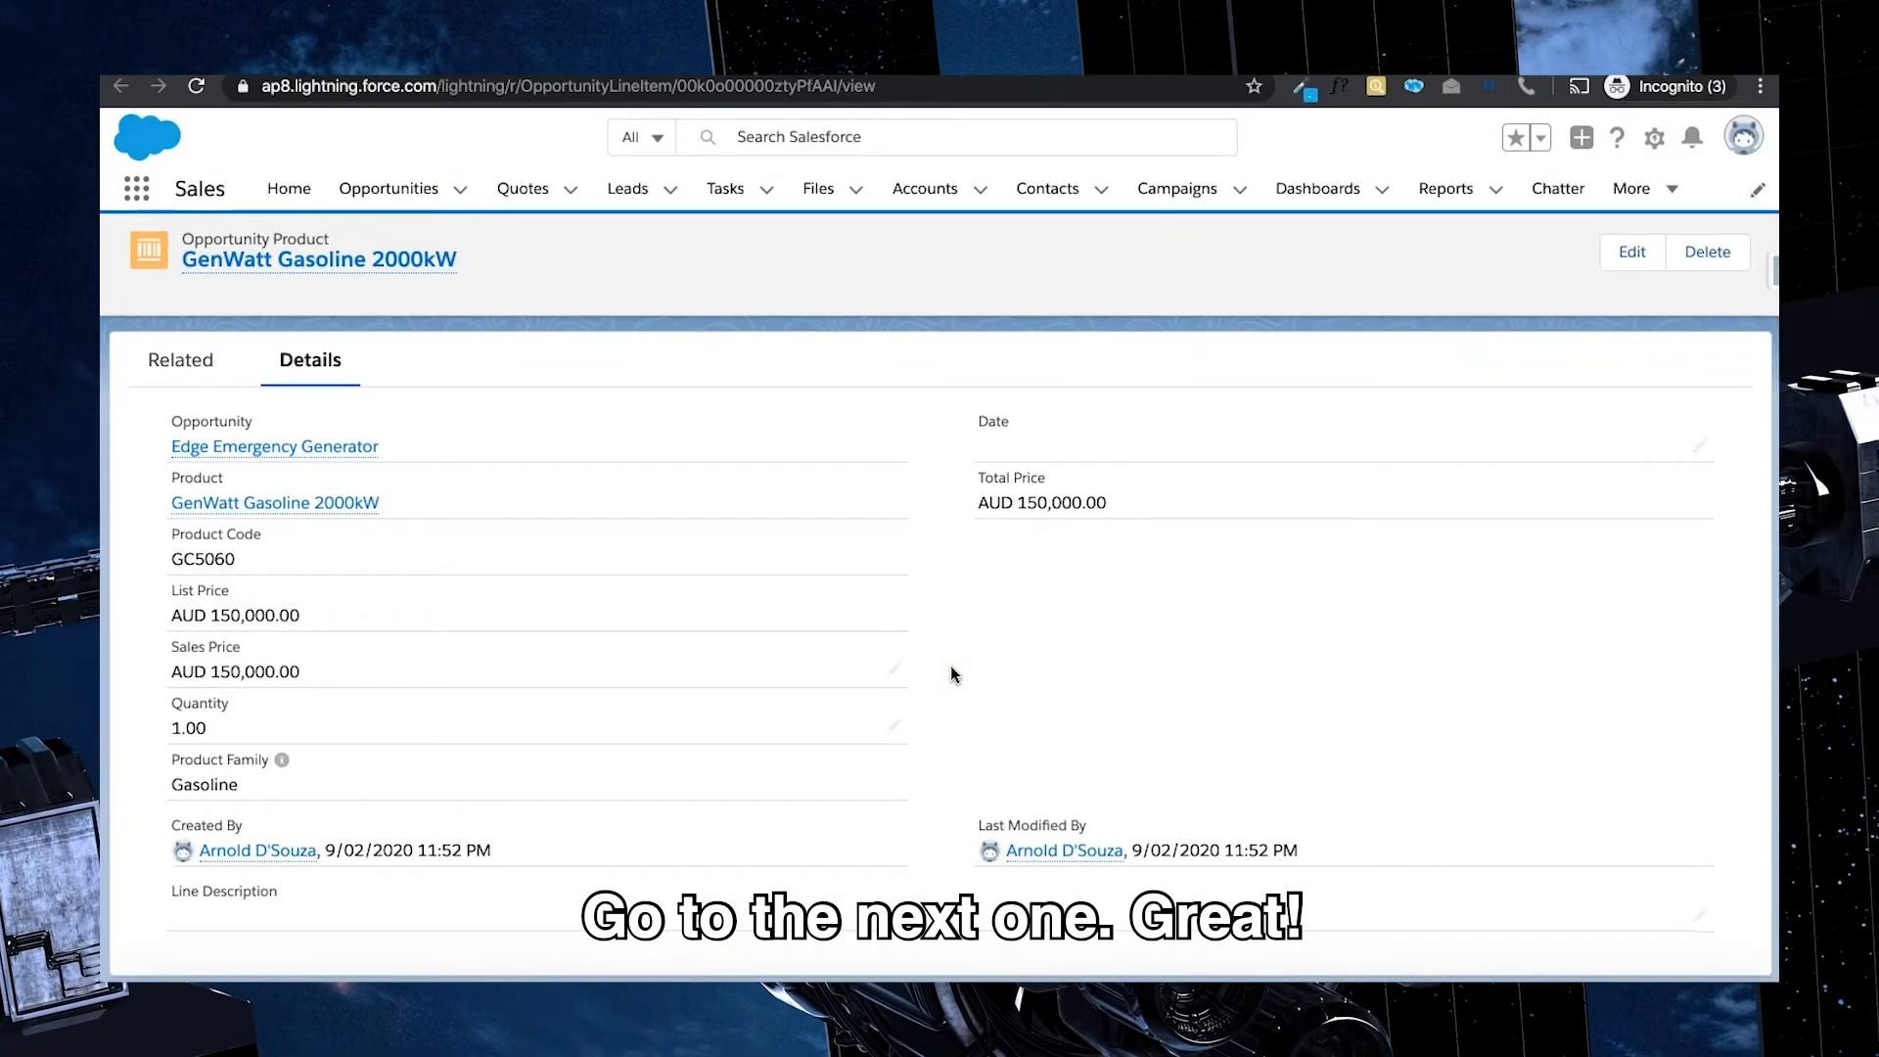
{"action": "left_click", "coordinate": [1356, 57]}
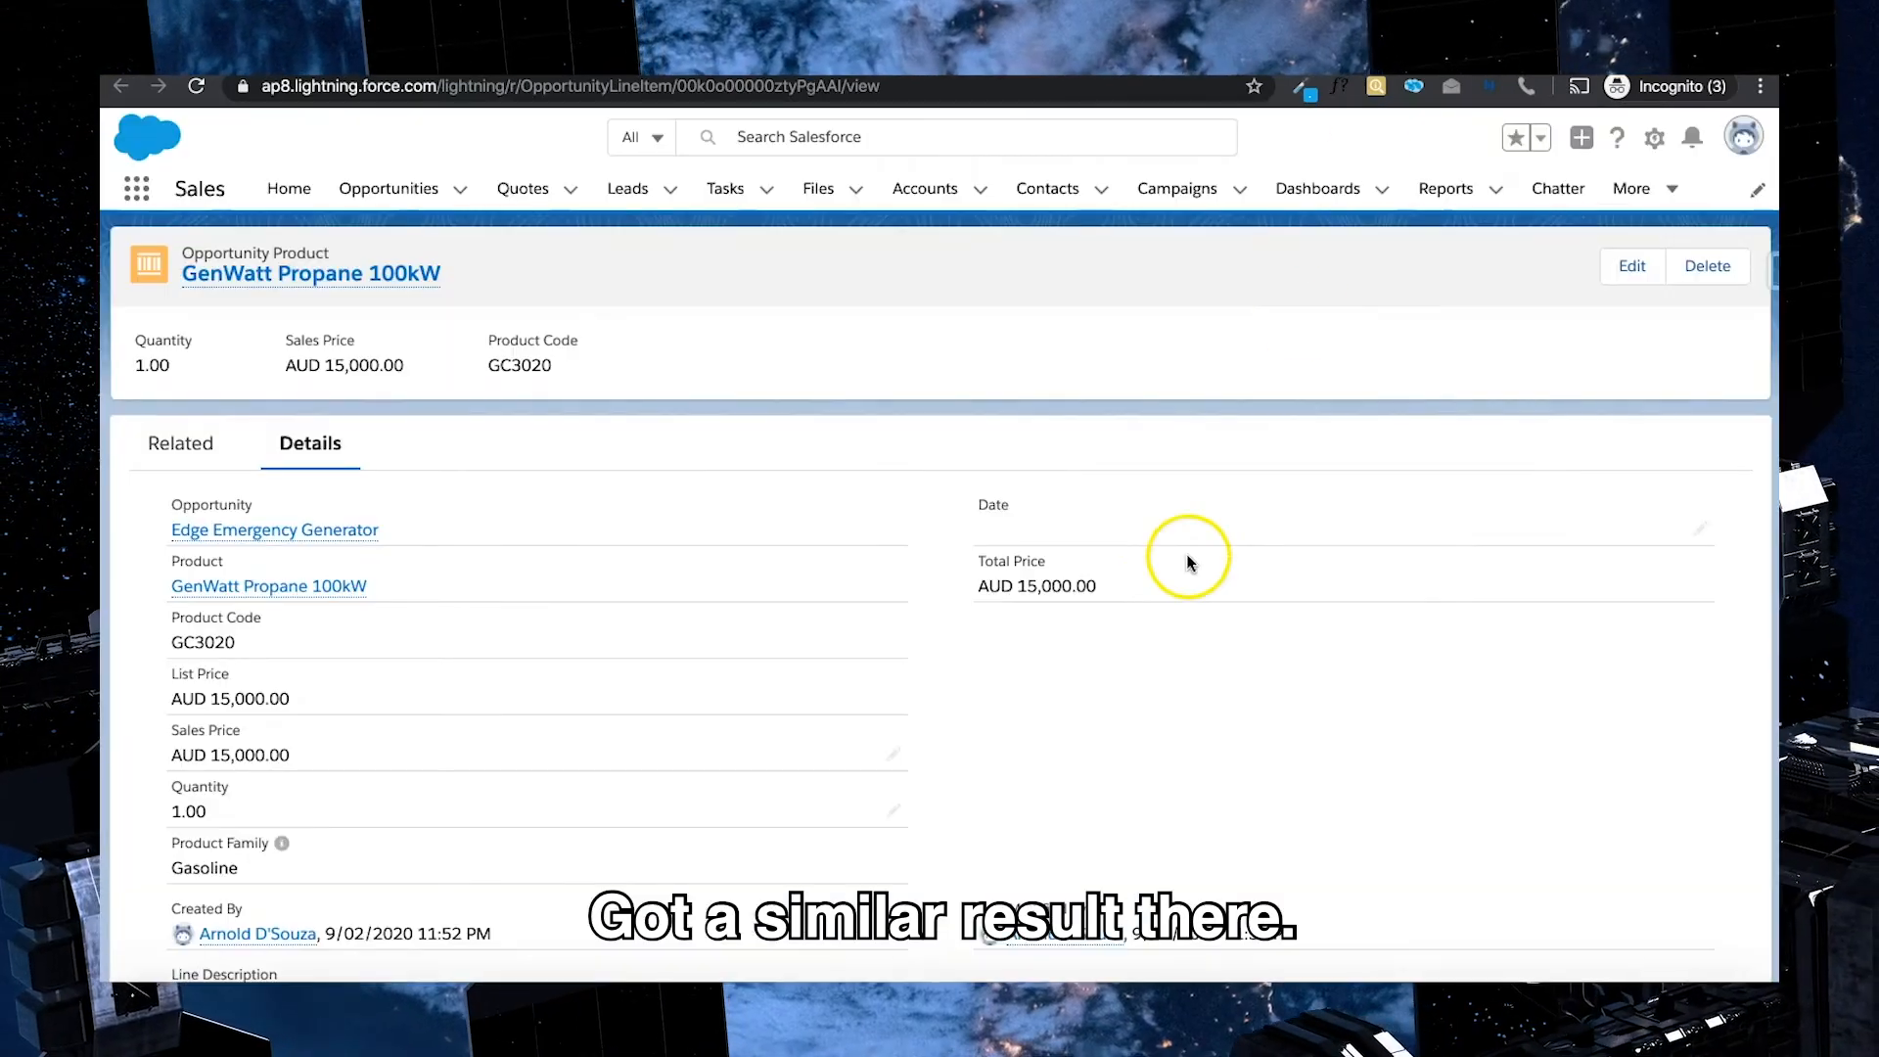
{"action": "scroll", "coordinate": [950, 680], "scroll_direction": "down", "scroll_amount": 1}
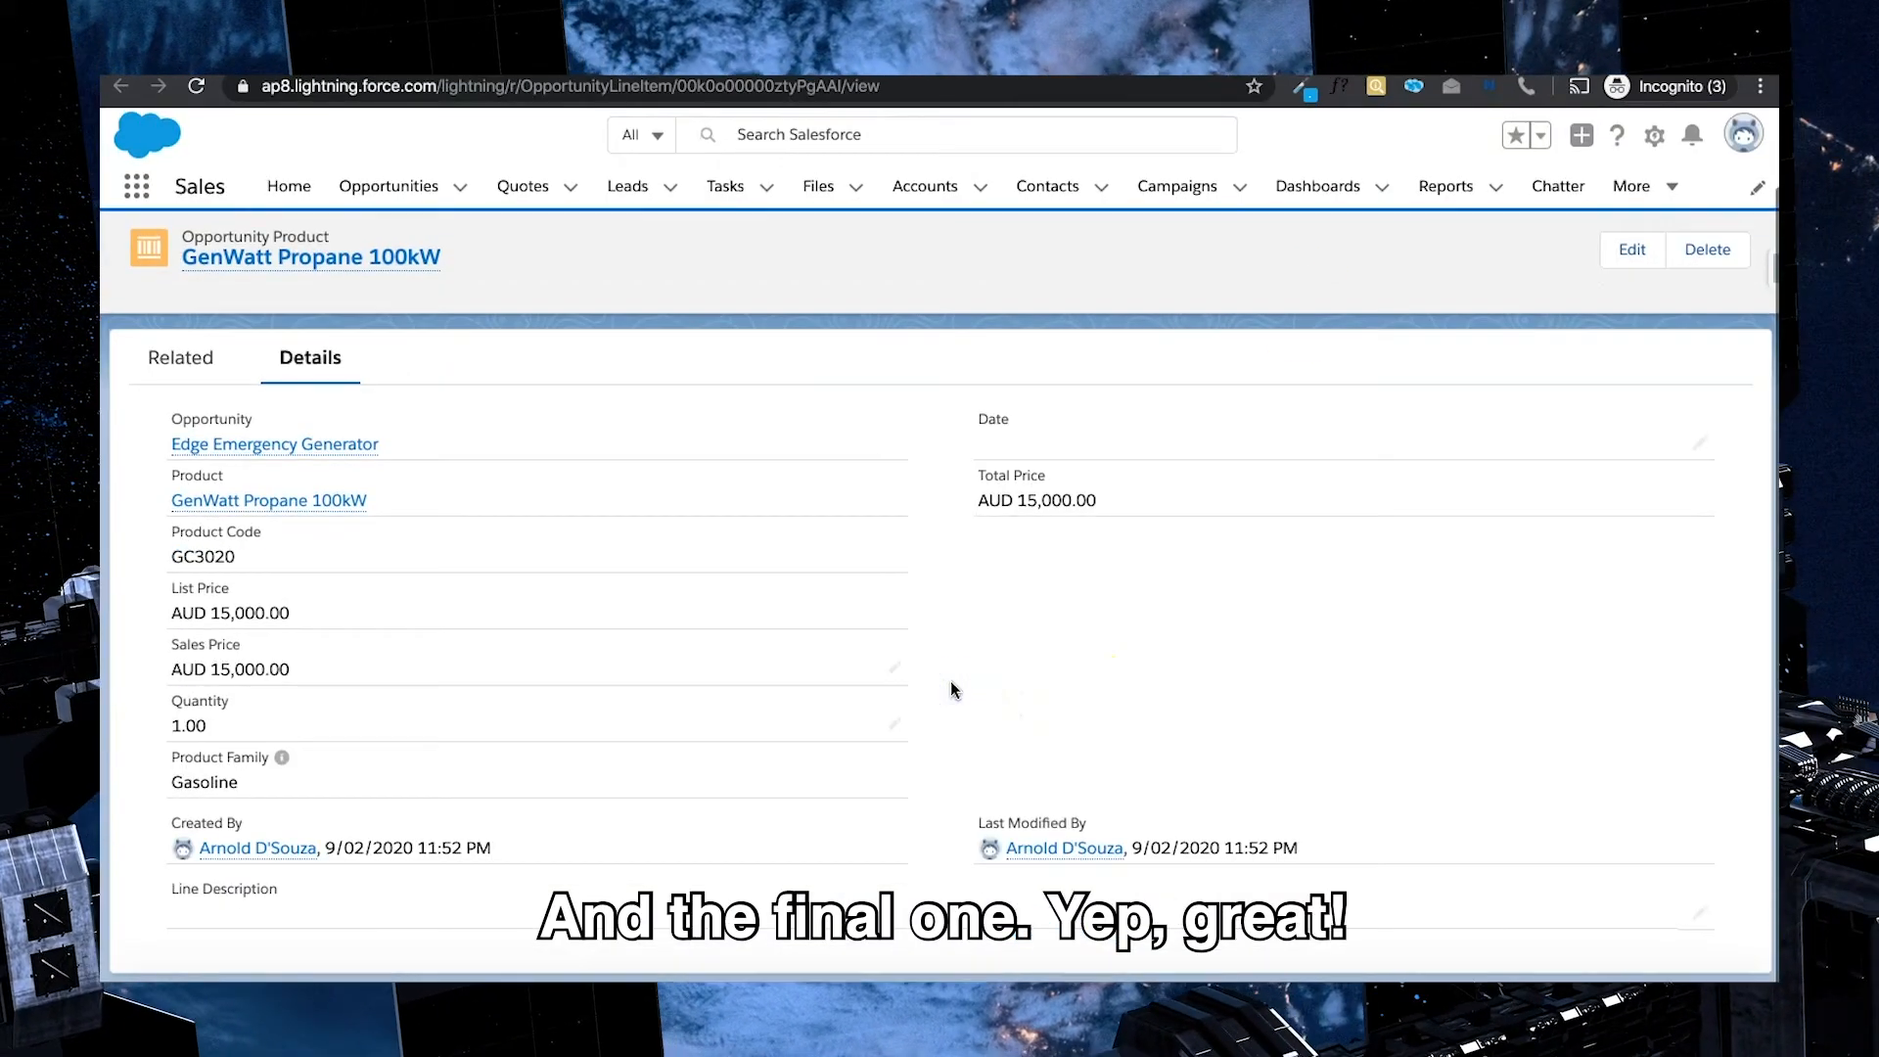
{"action": "scroll", "coordinate": [949, 679], "scroll_direction": "up", "scroll_amount": 1}
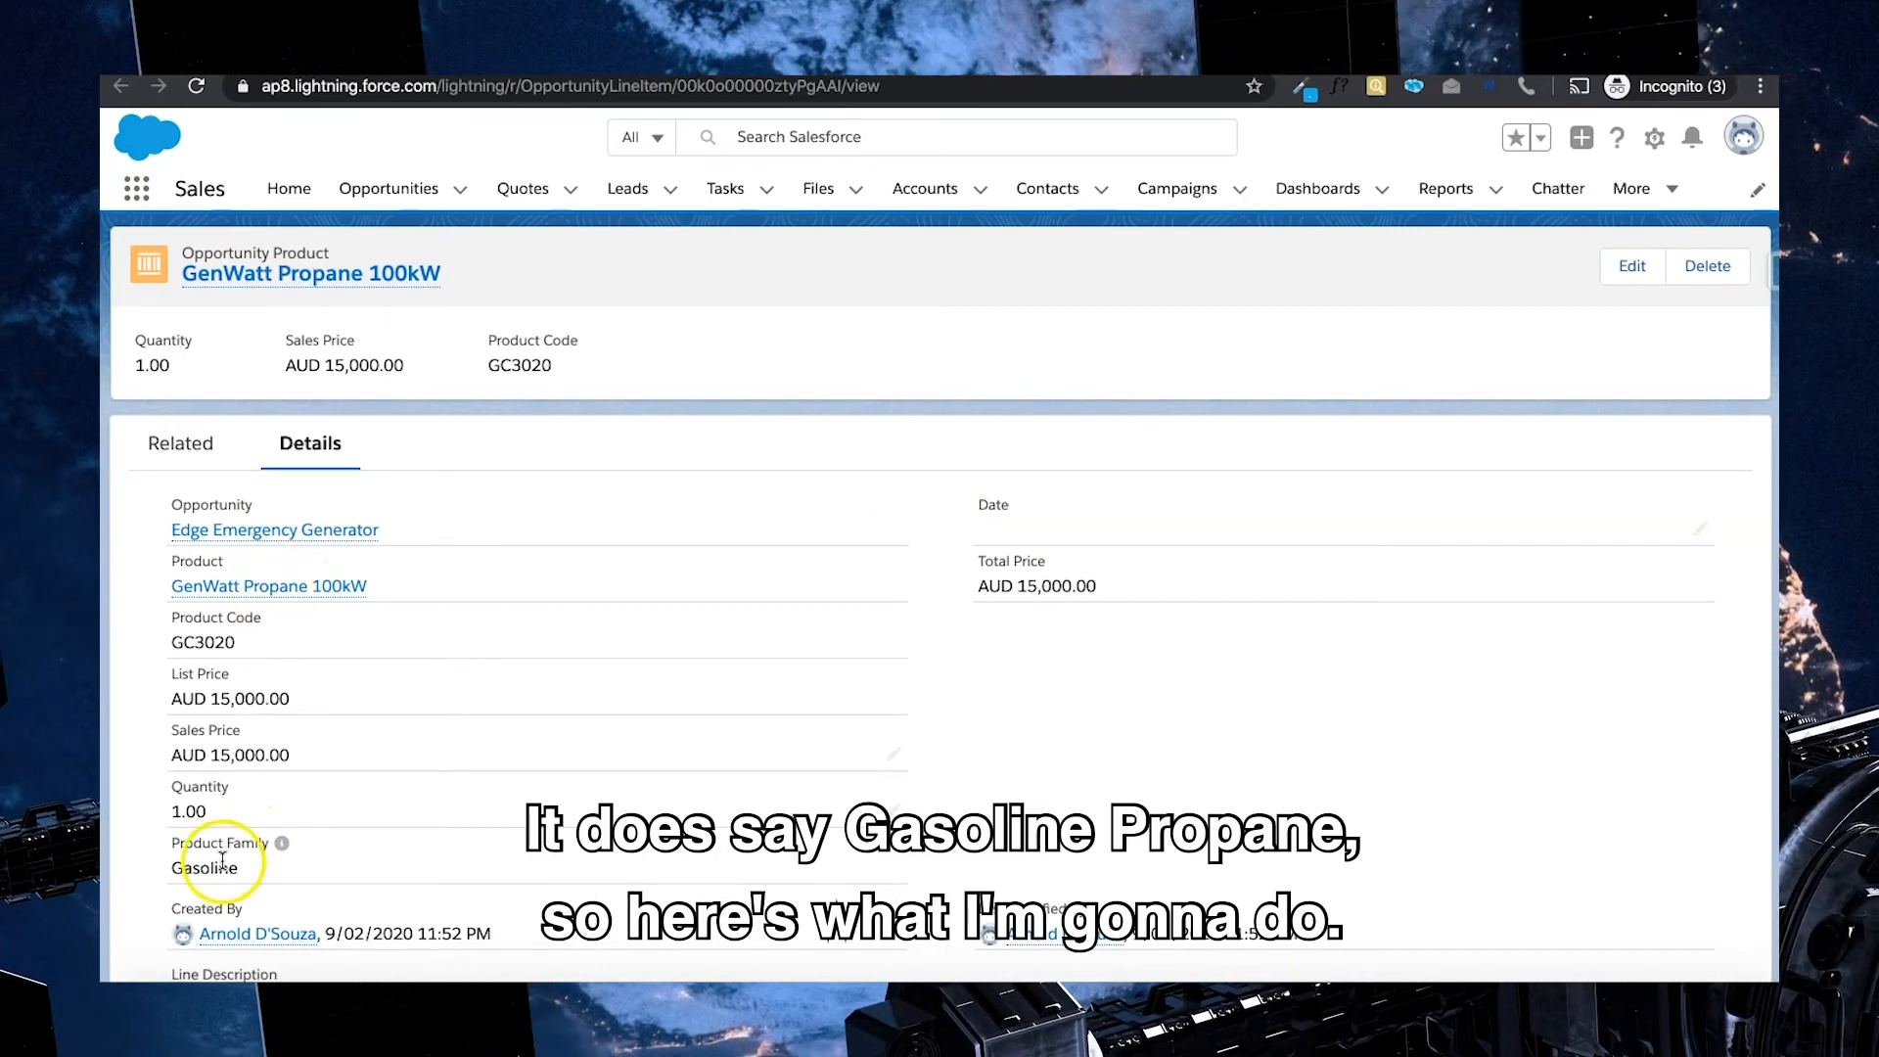
Open the GenWatt Propane 100kW product record in a new tab, set its Product Family to Propane and save it
{"action": "right_click", "coordinate": [275, 603]}
{"action": "left_click", "coordinate": [328, 604]}
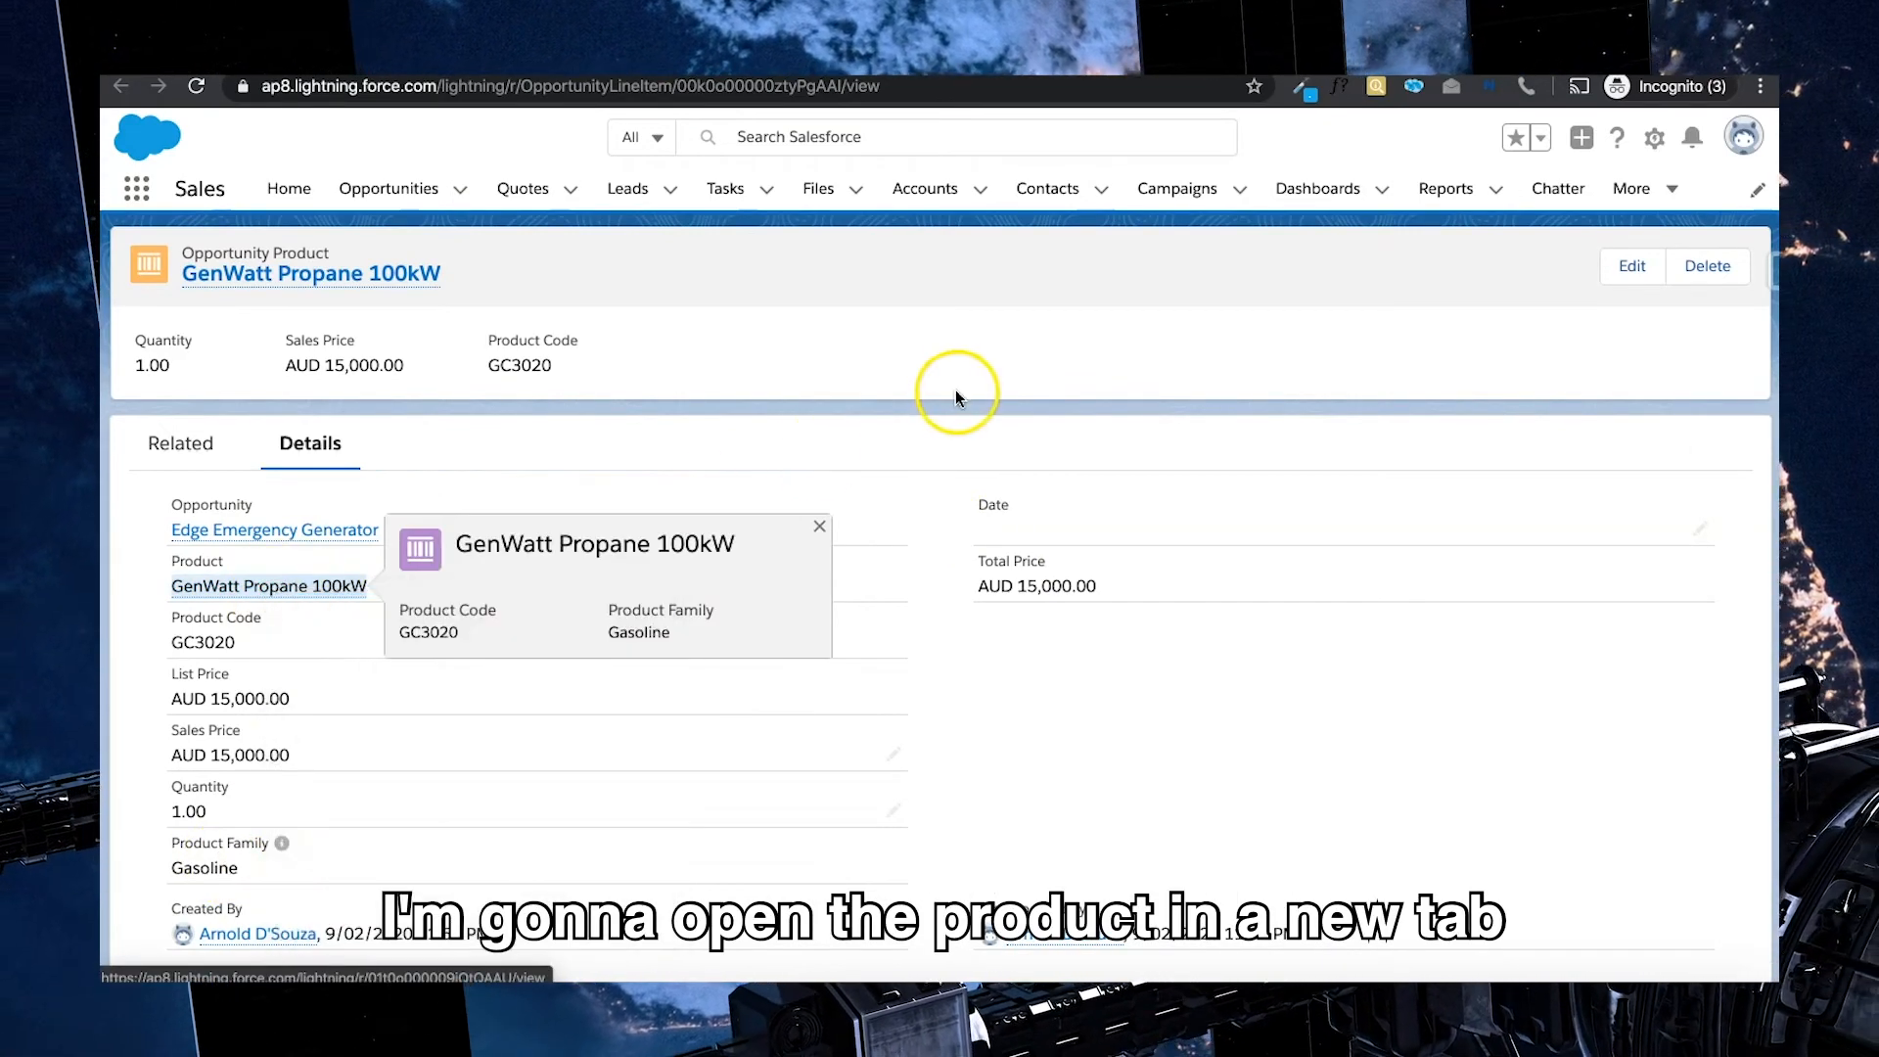
{"action": "key", "text": "ctrl+Tab"}
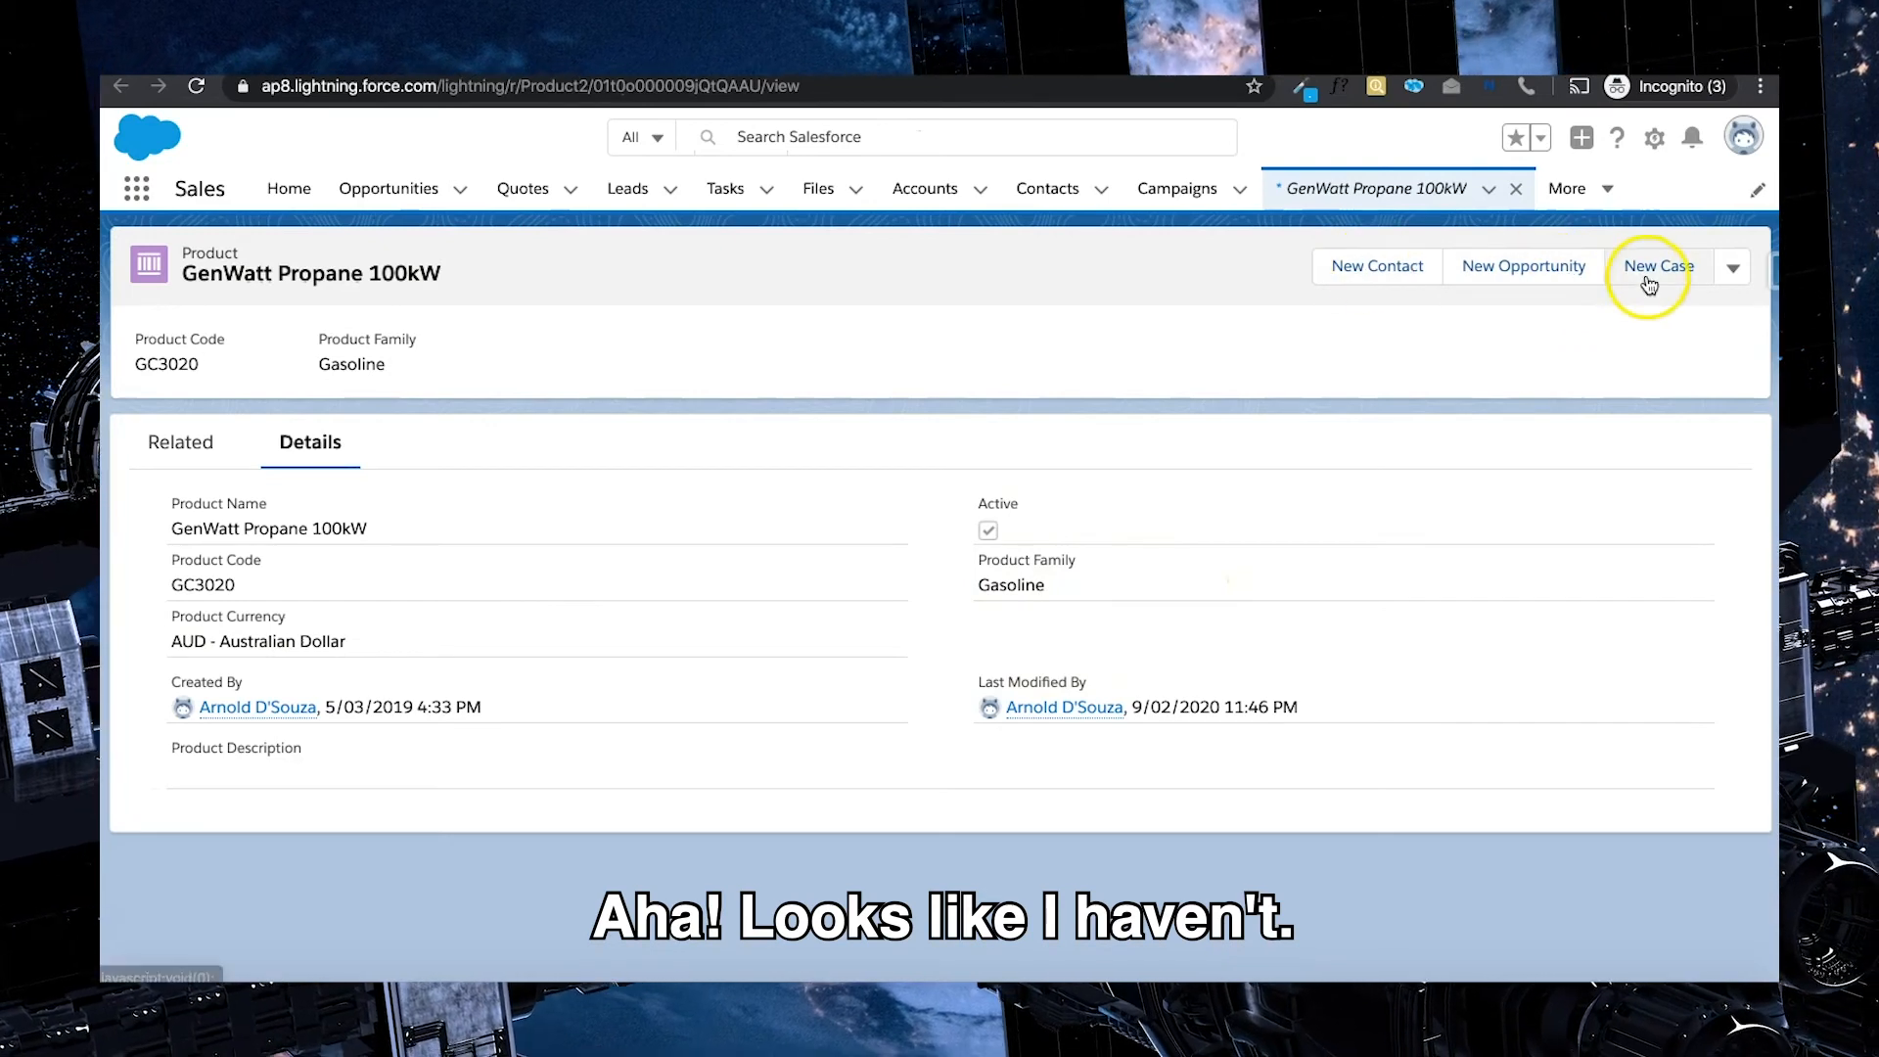
{"action": "left_click", "coordinate": [1659, 358]}
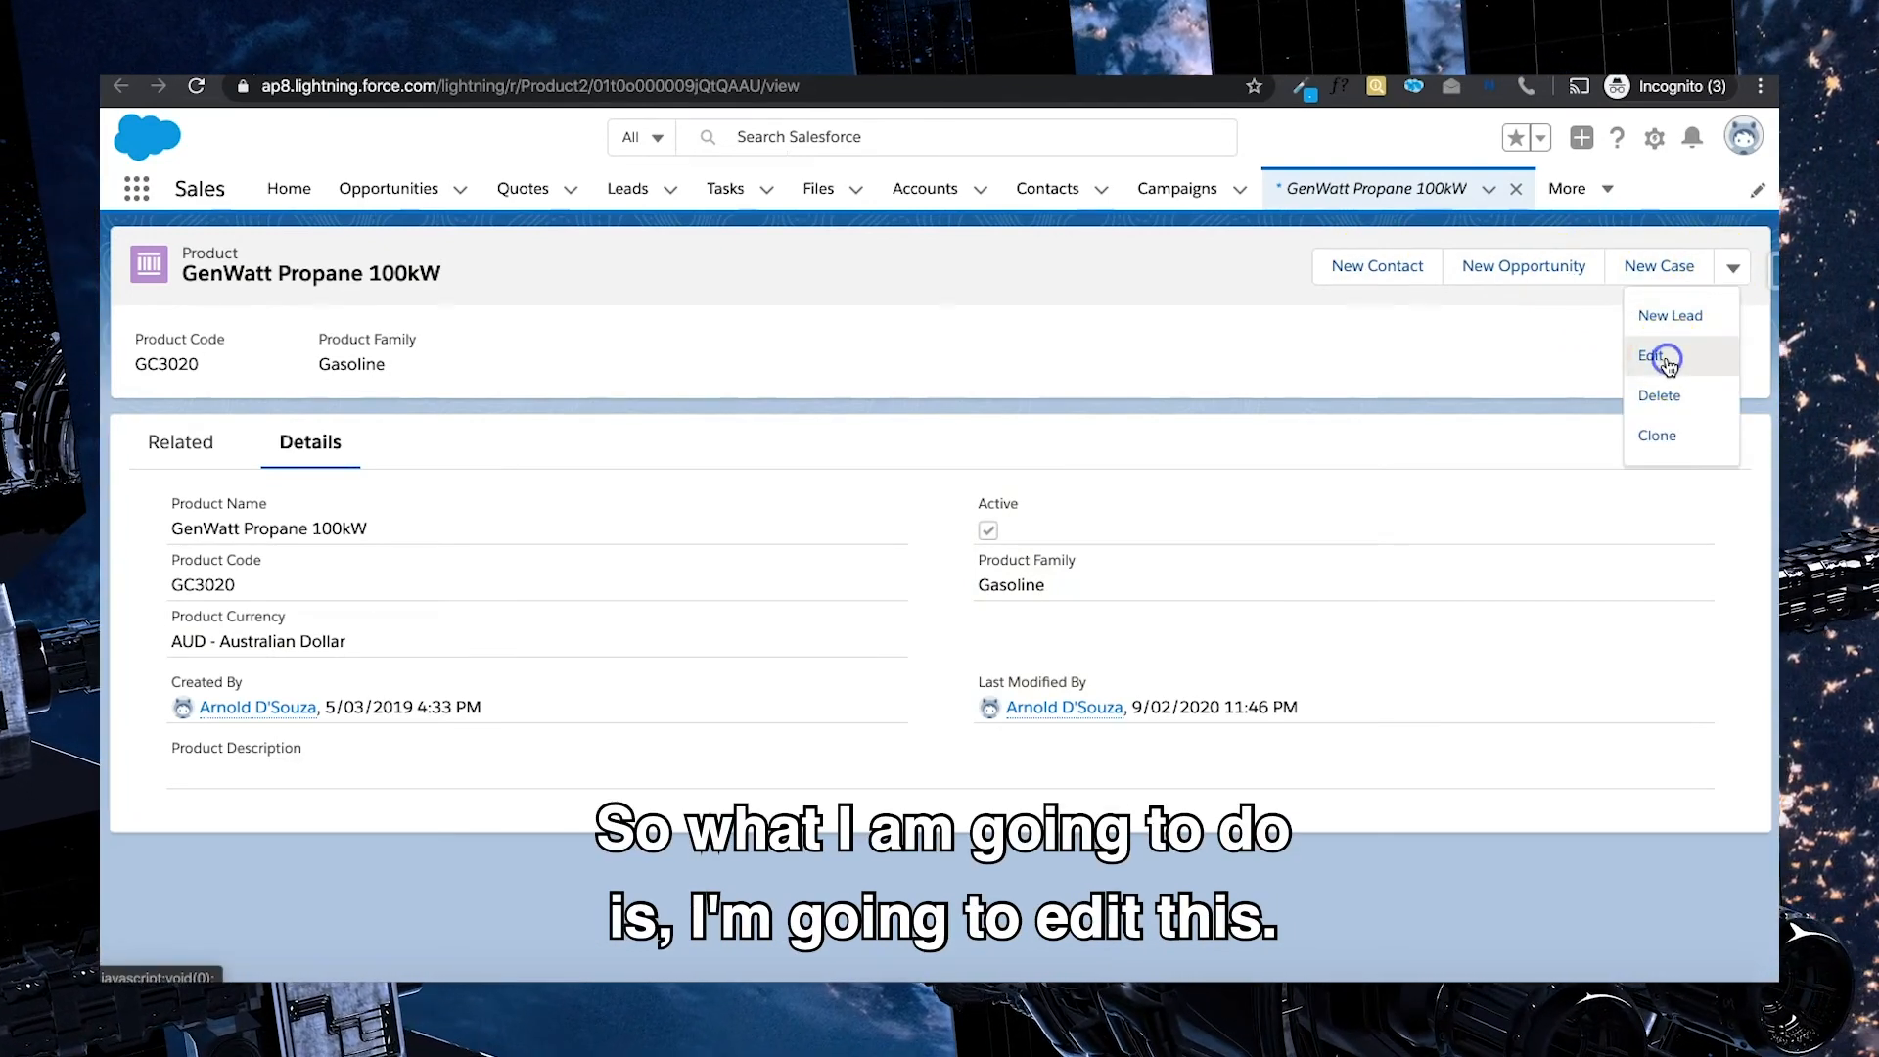
{"action": "left_click", "coordinate": [1090, 448]}
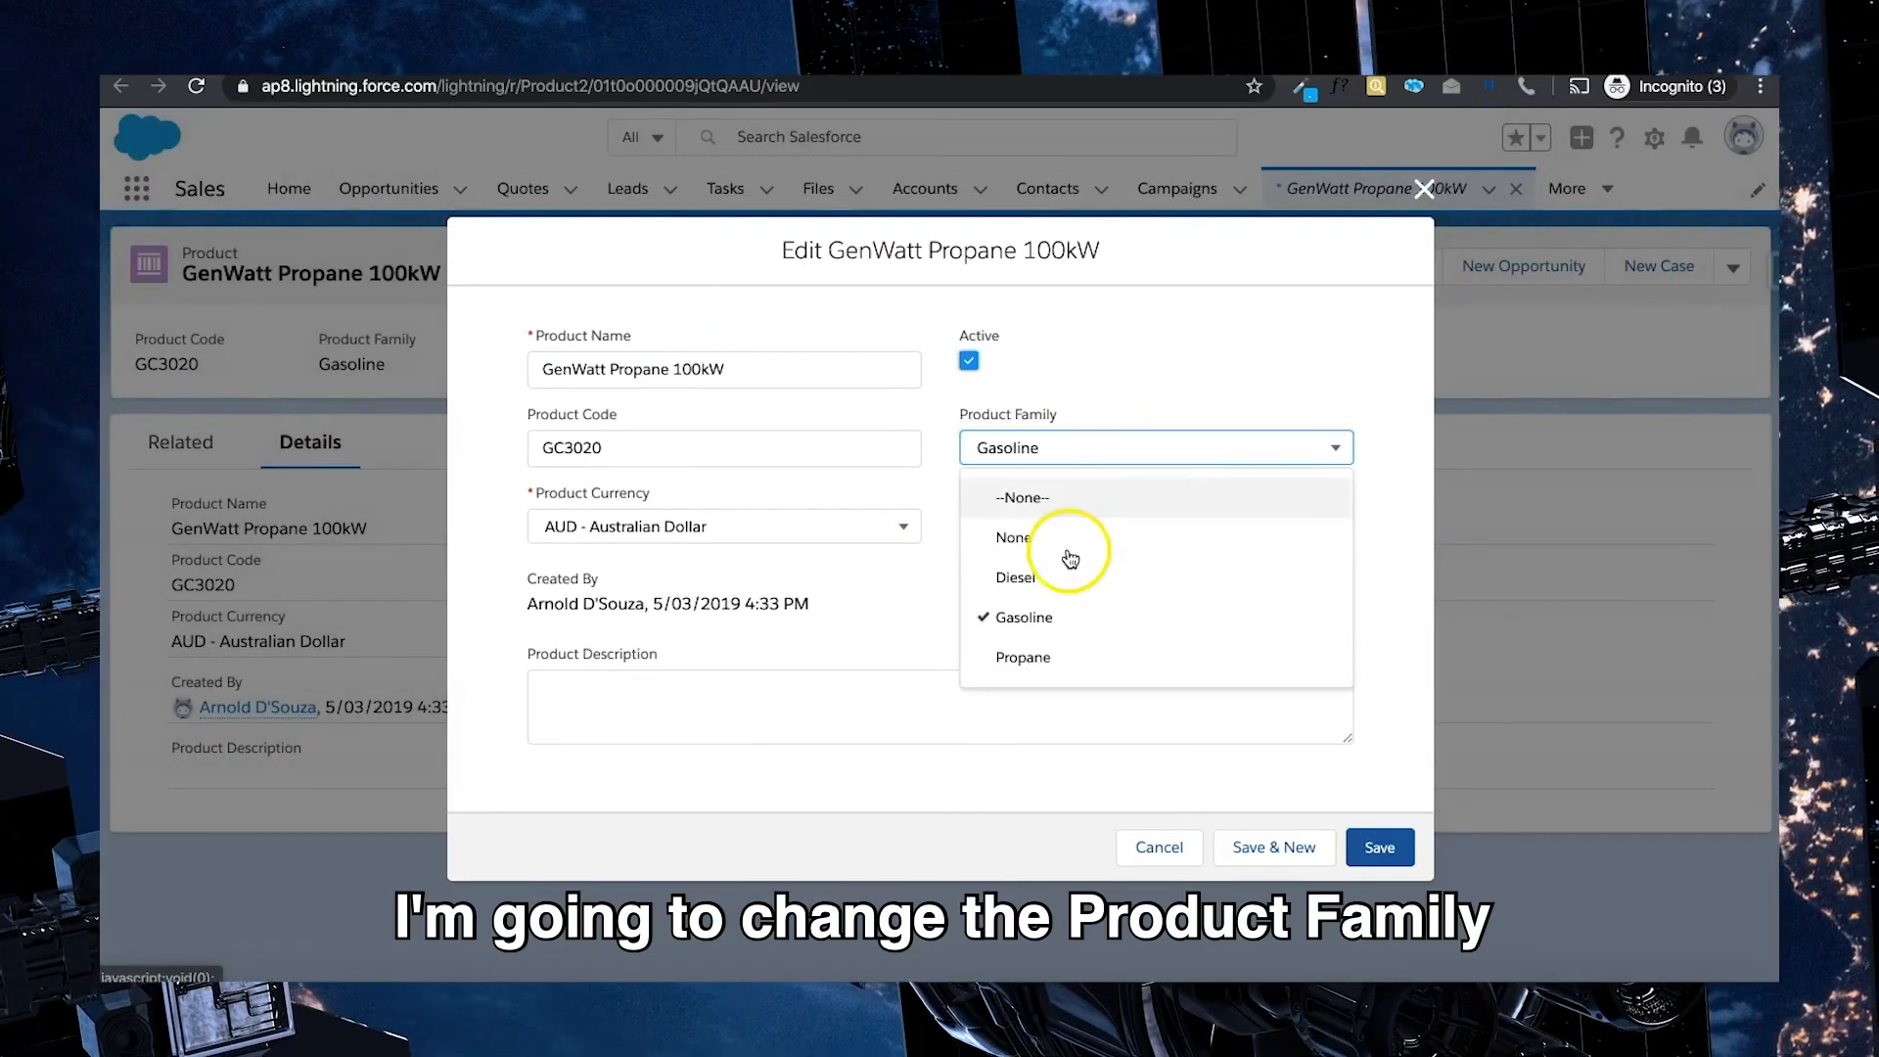
{"action": "left_click", "coordinate": [1053, 659]}
{"action": "left_click", "coordinate": [1380, 847]}
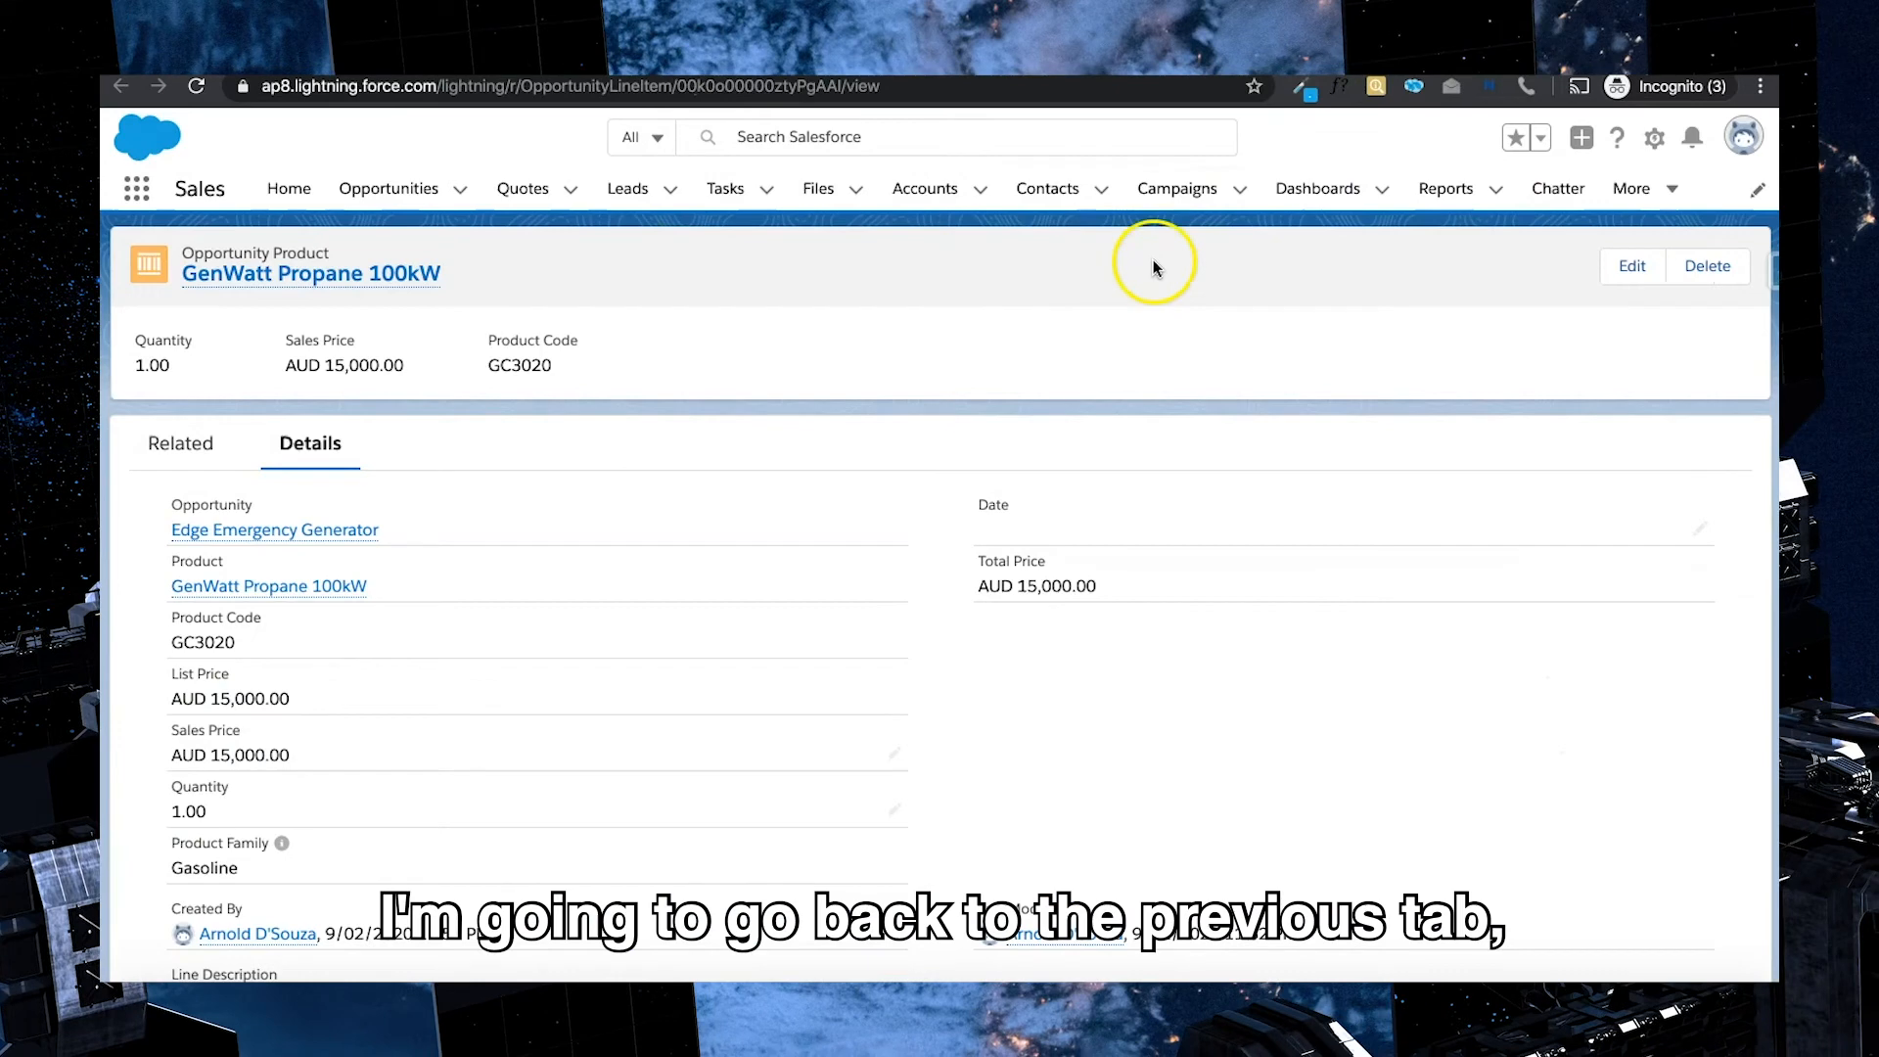
Return to the GenWatt Propane 100kW opportunity product, reload its page and check the Product Family field
{"action": "key", "text": "super+r"}
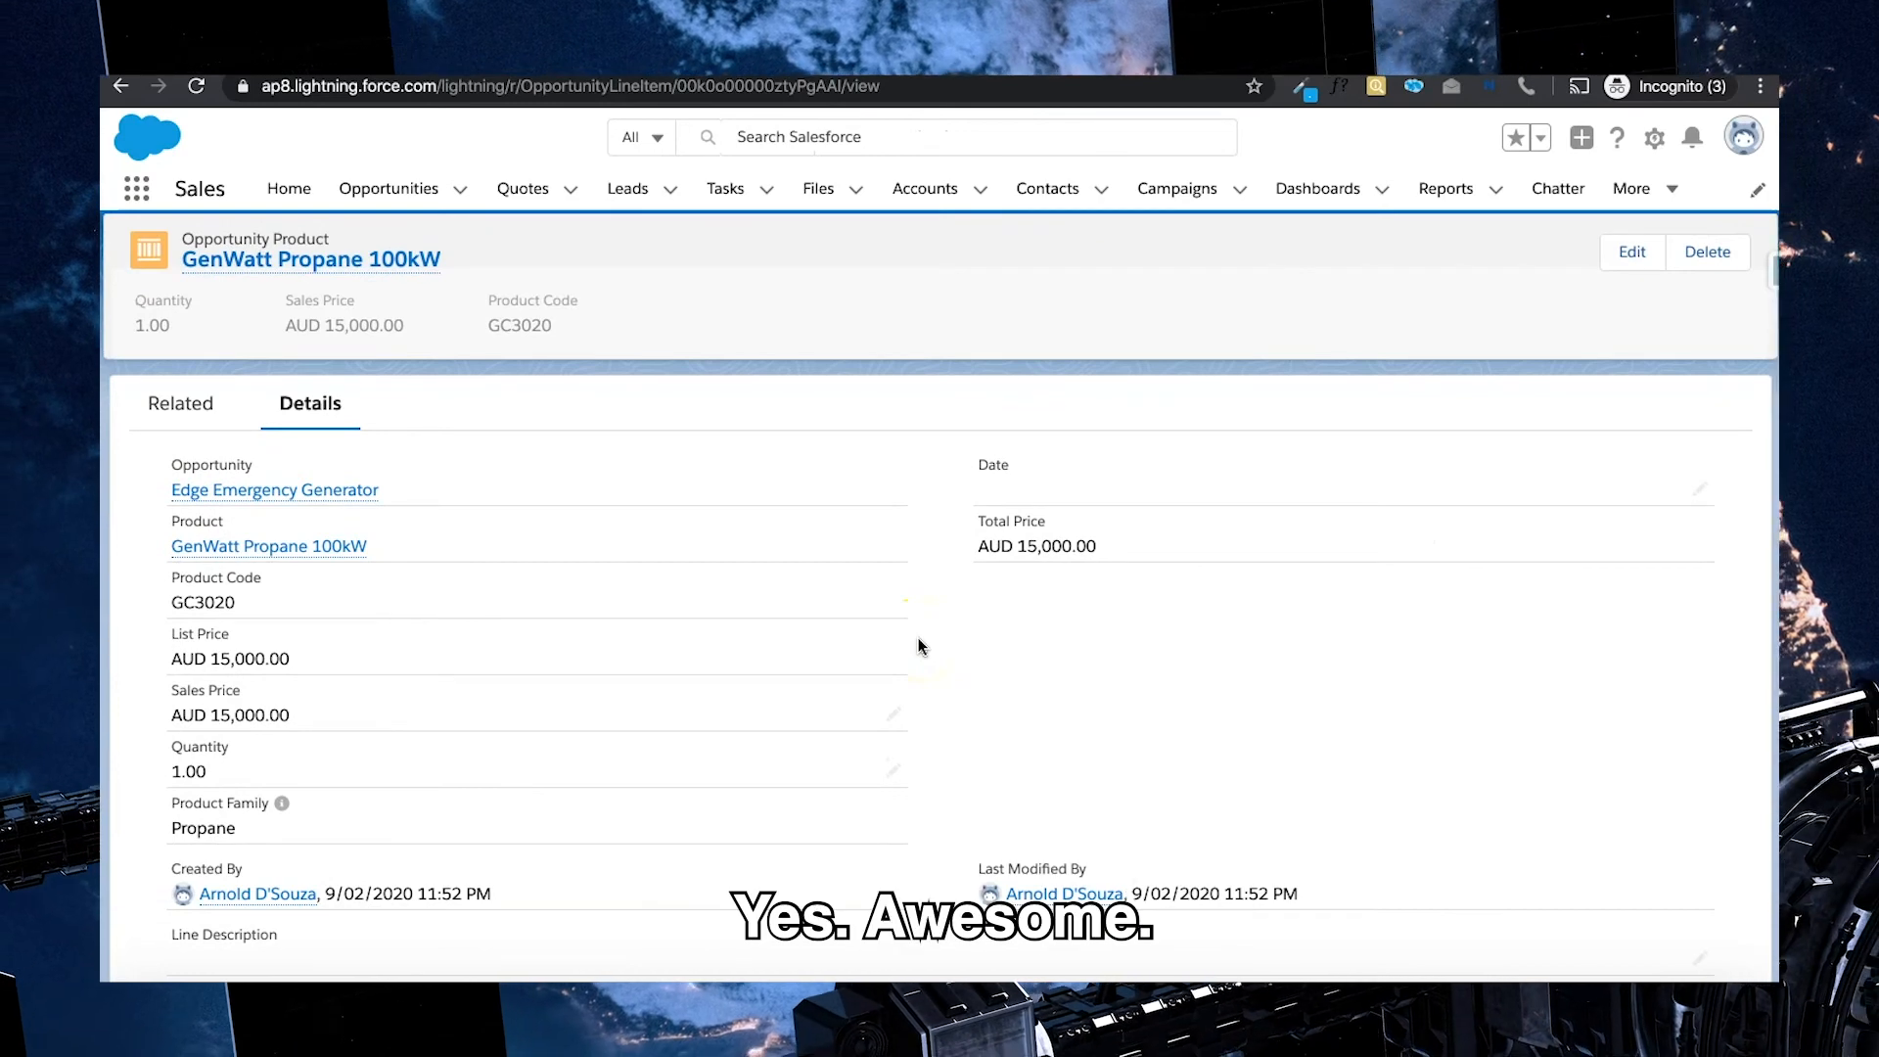
{"action": "left_click", "coordinate": [931, 691]}
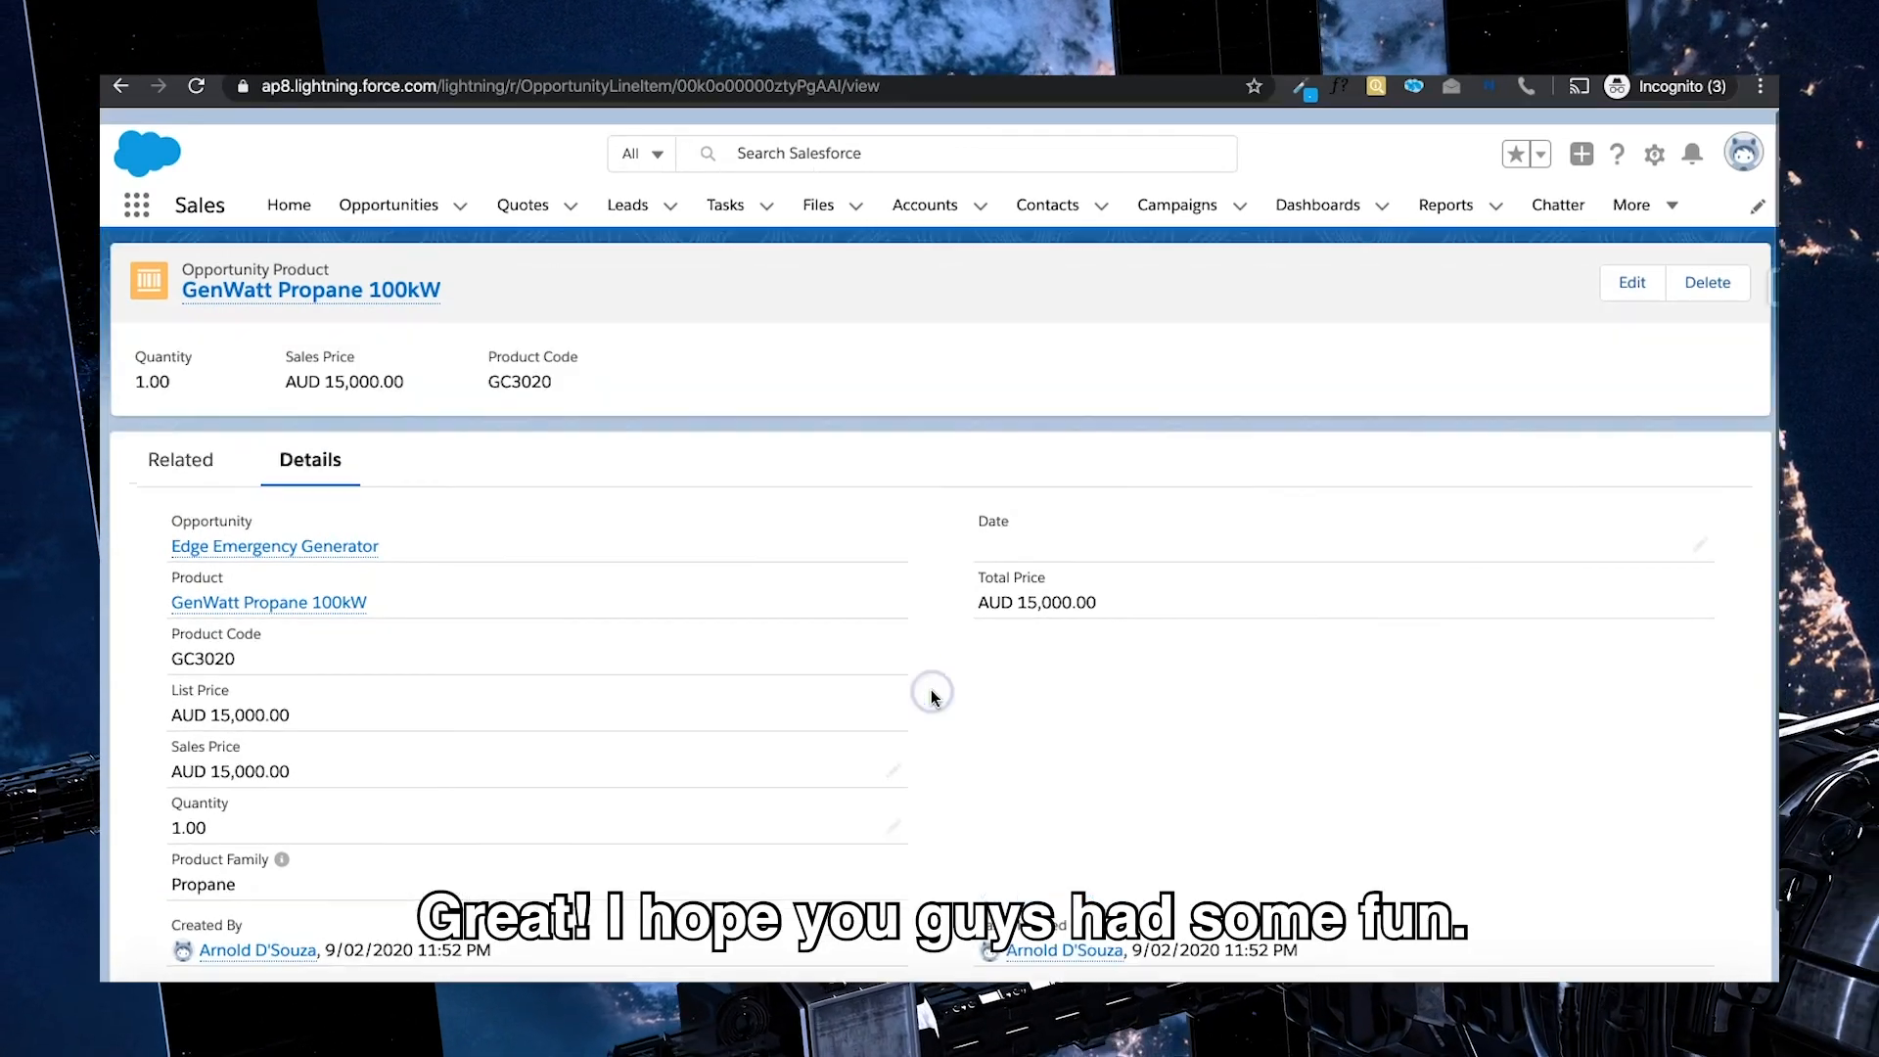